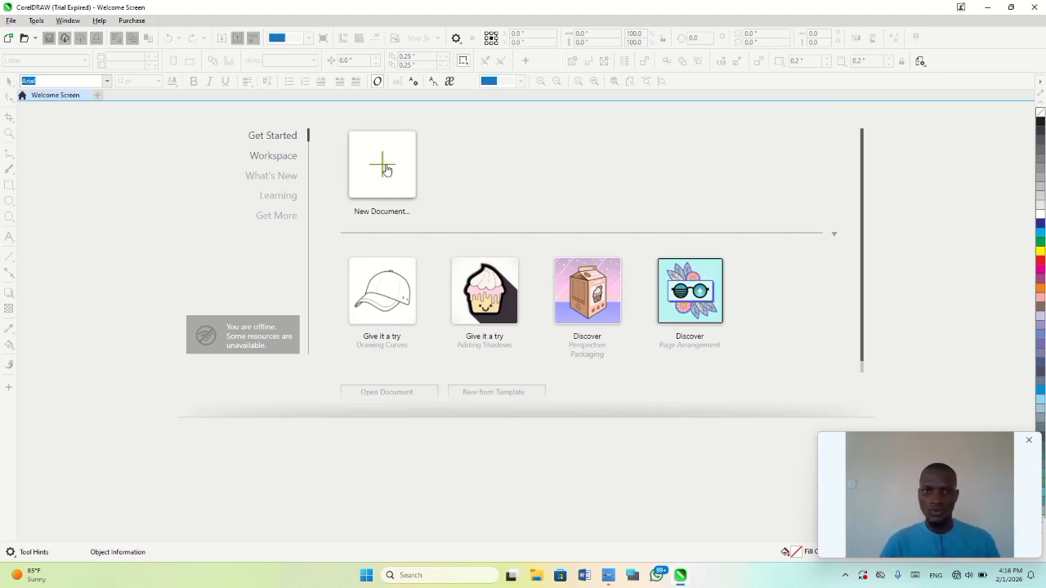
- Start a new document and name it DAY 1 PRACTICAL CLASS
left_click(386, 167)
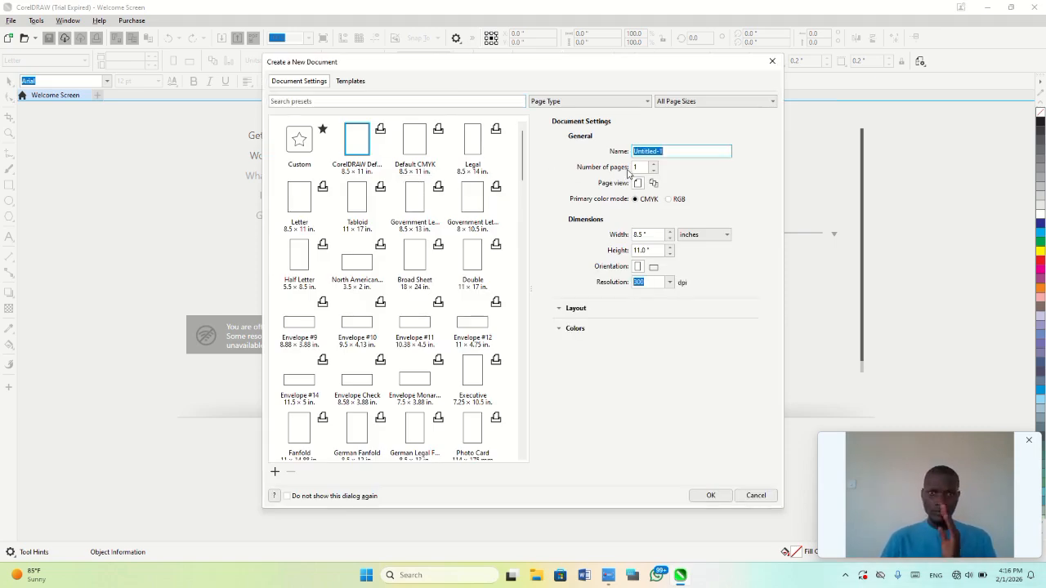
left_click(675, 152)
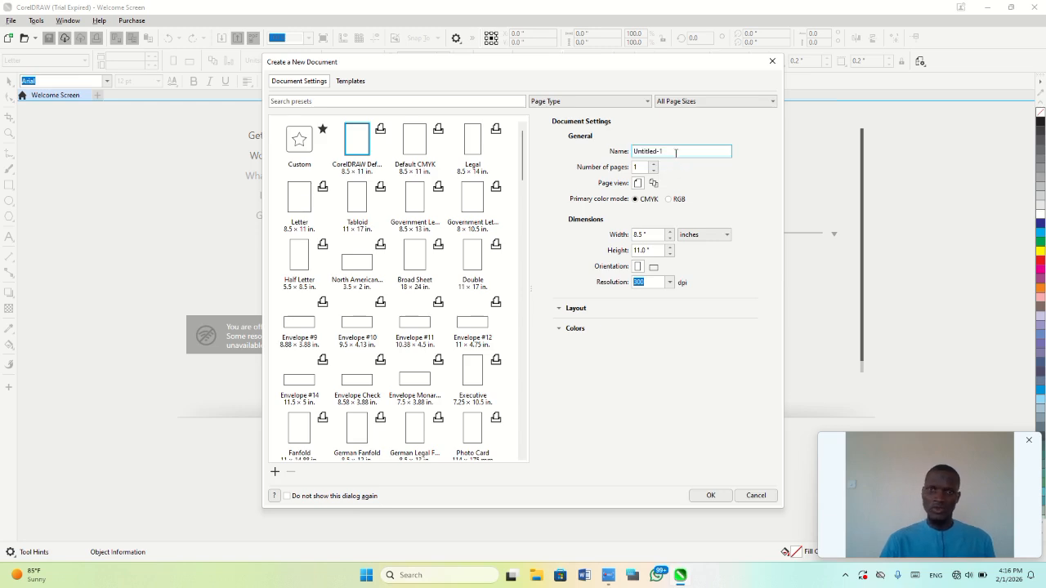
key("BackSpace")
key("BackSpace")
key("BackSpace")
key("BackSpace")
key("BackSpace")
key("BackSpace")
key("BackSpace")
key("BackSpace")
key("BackSpace")
key("BackSpace")
type("DA")
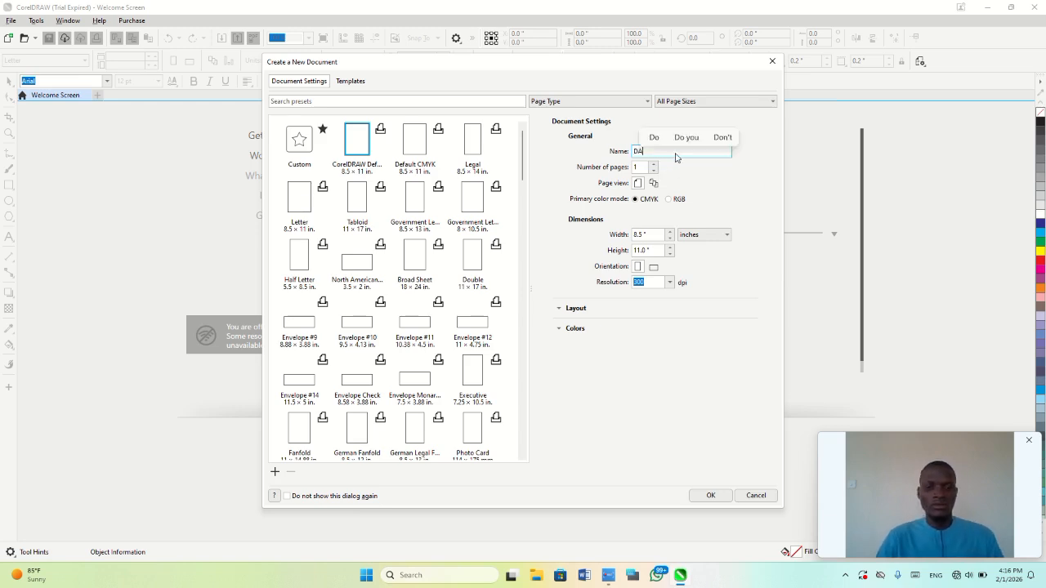
type("Y 1 P")
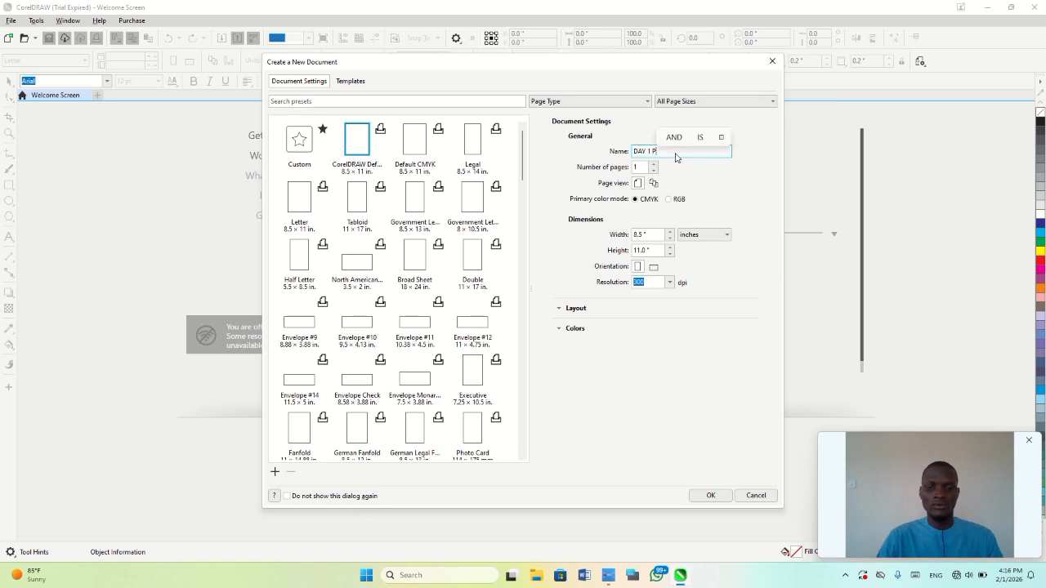
type("RACTICA")
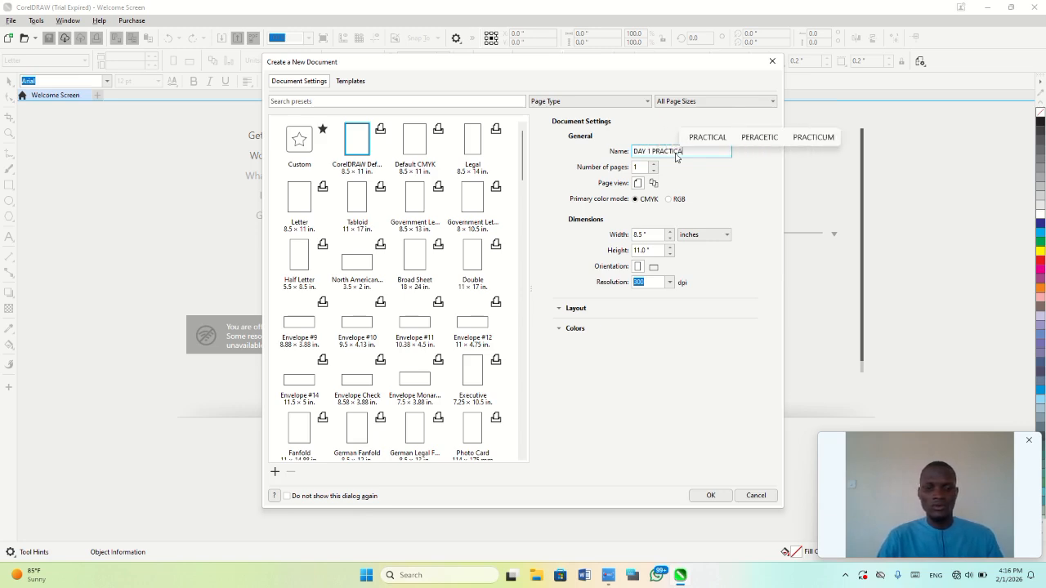
type("L CLASS")
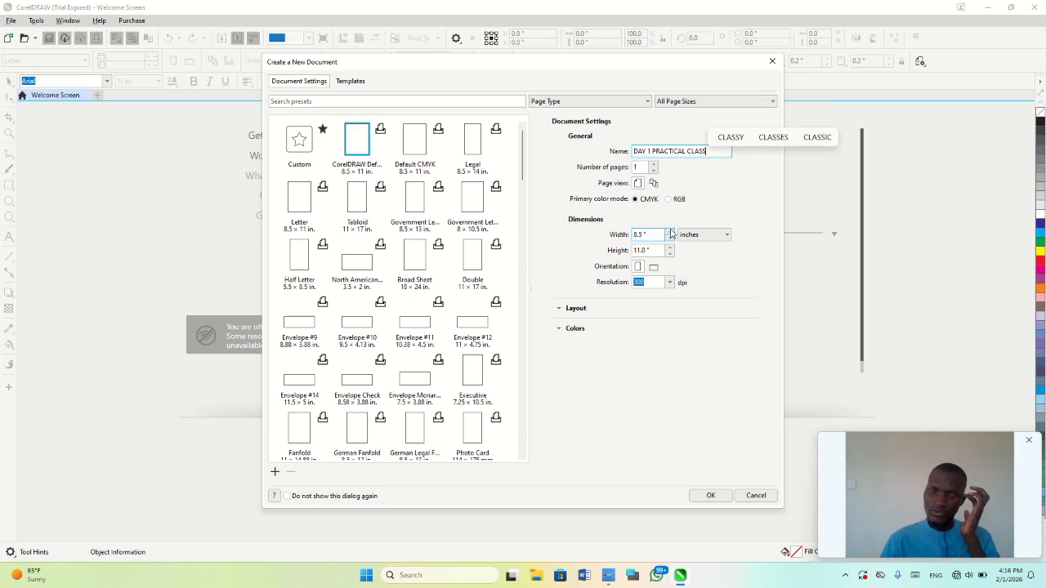
- Set the page to 9 inches wide by 6 inches high in landscape orientation and create the document
double_click(654, 236)
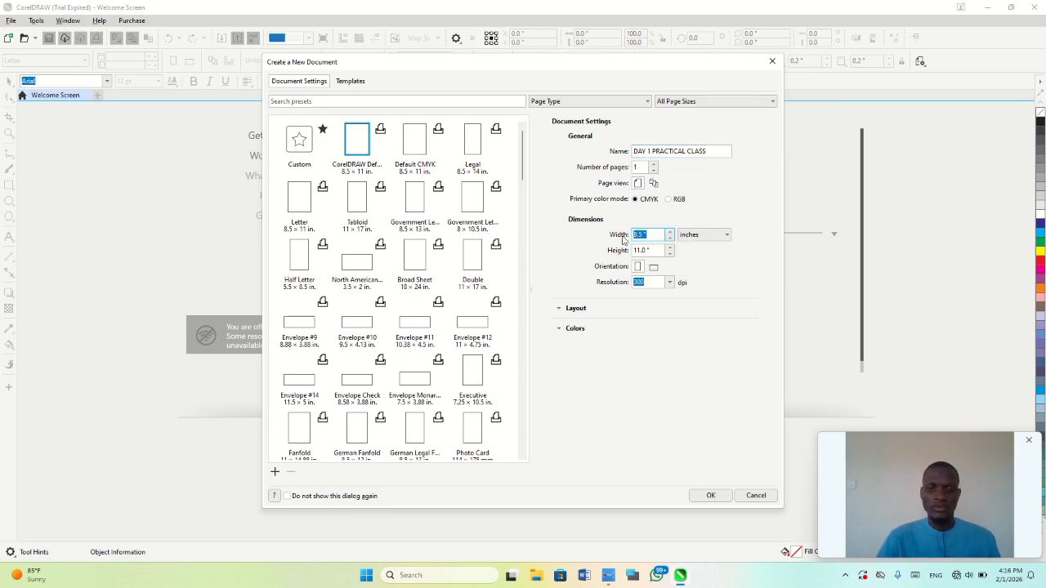
type("6")
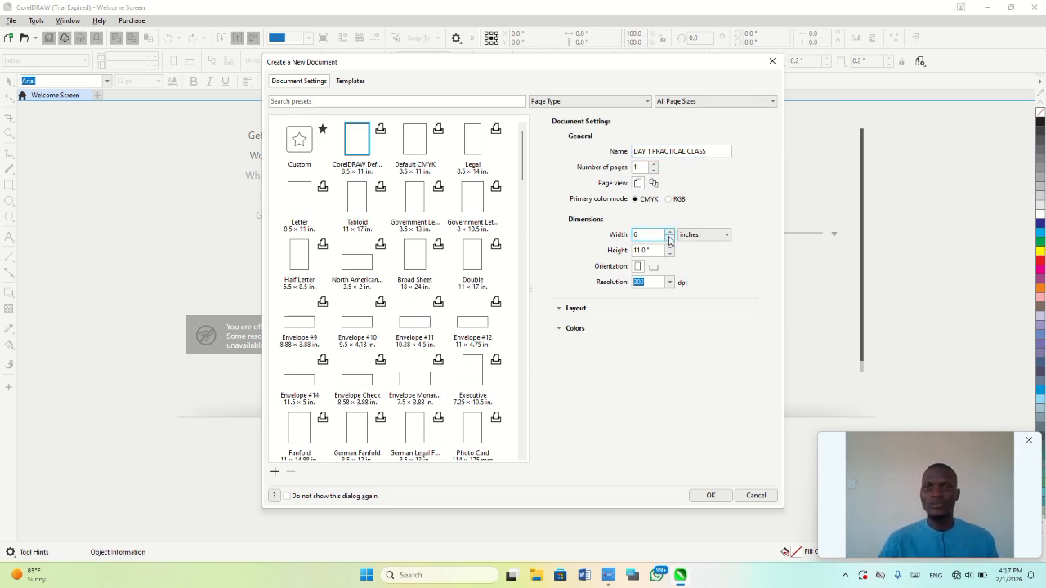
key("BackSpace")
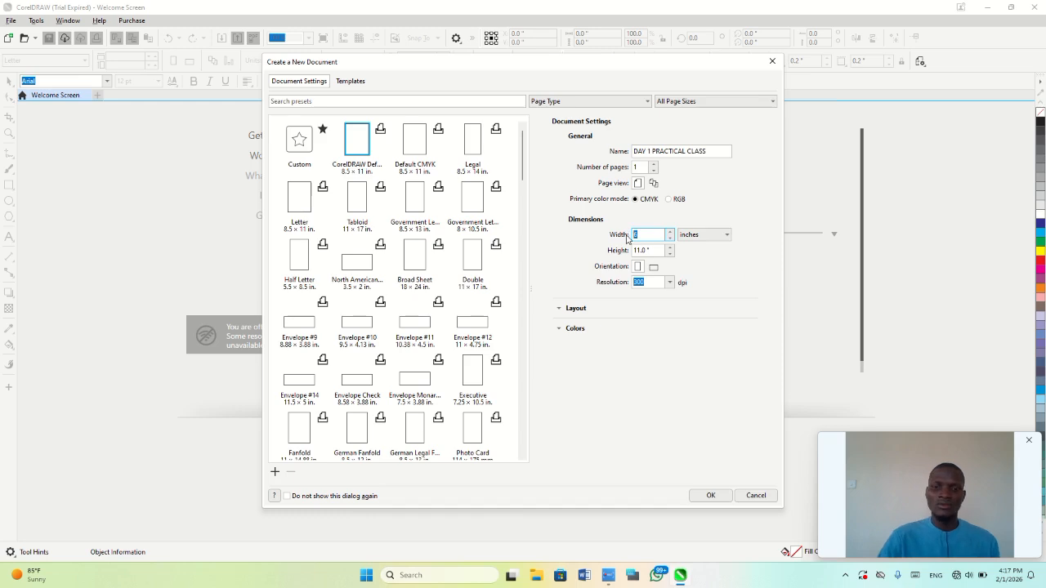
type("9")
double_click(655, 250)
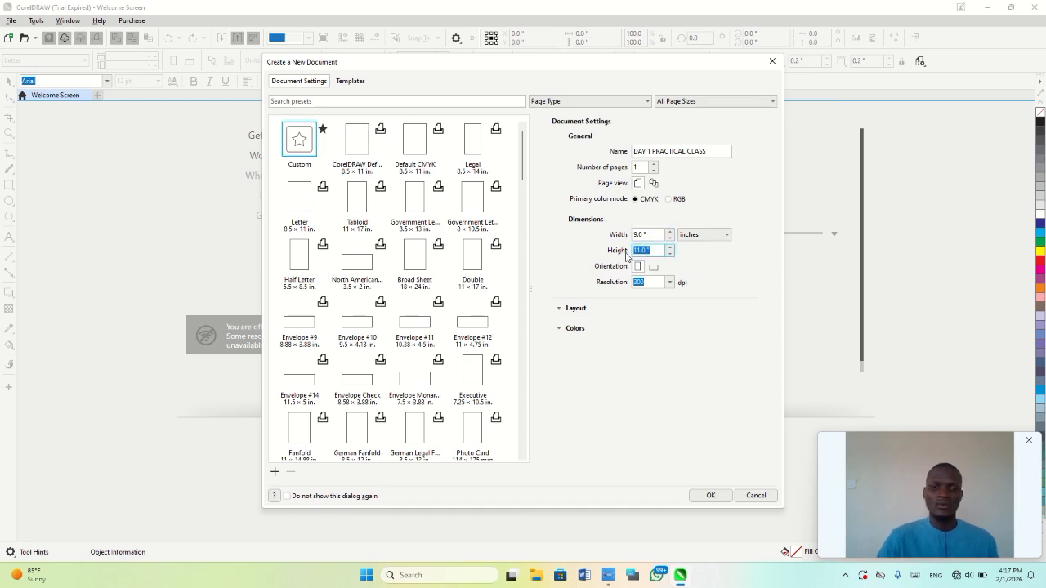
type("6")
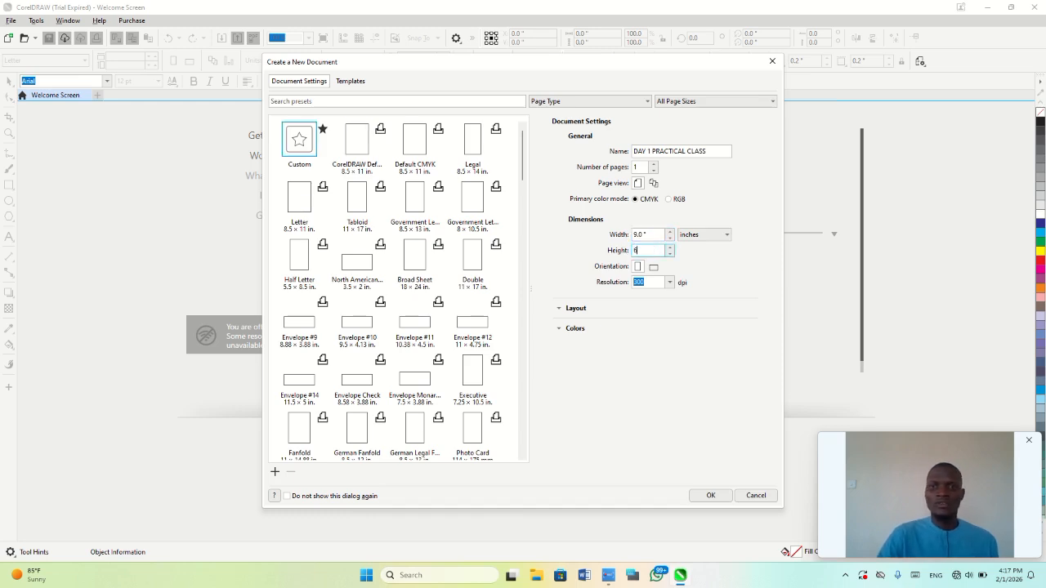
left_click(653, 268)
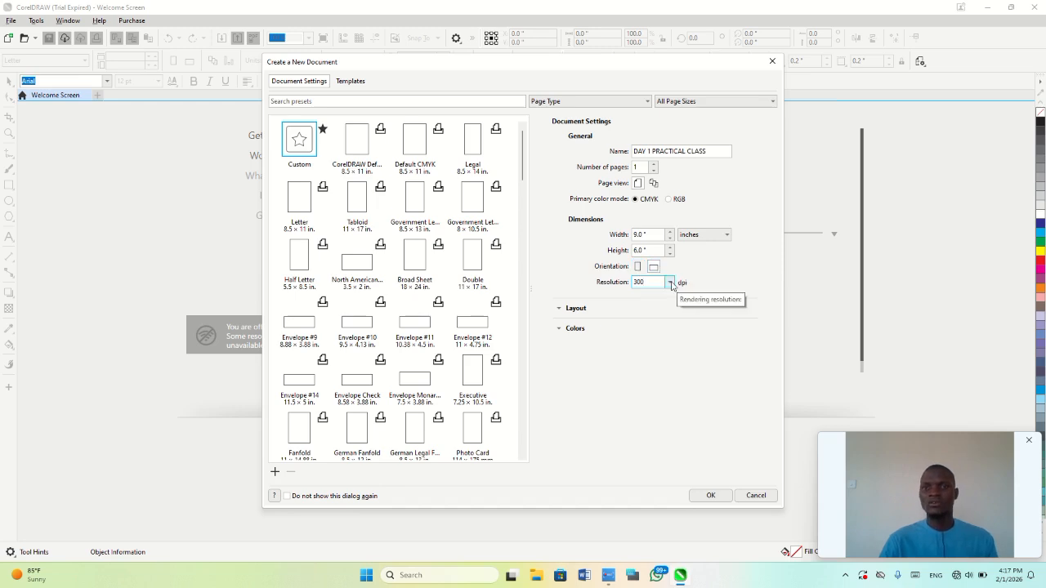
left_click(709, 496)
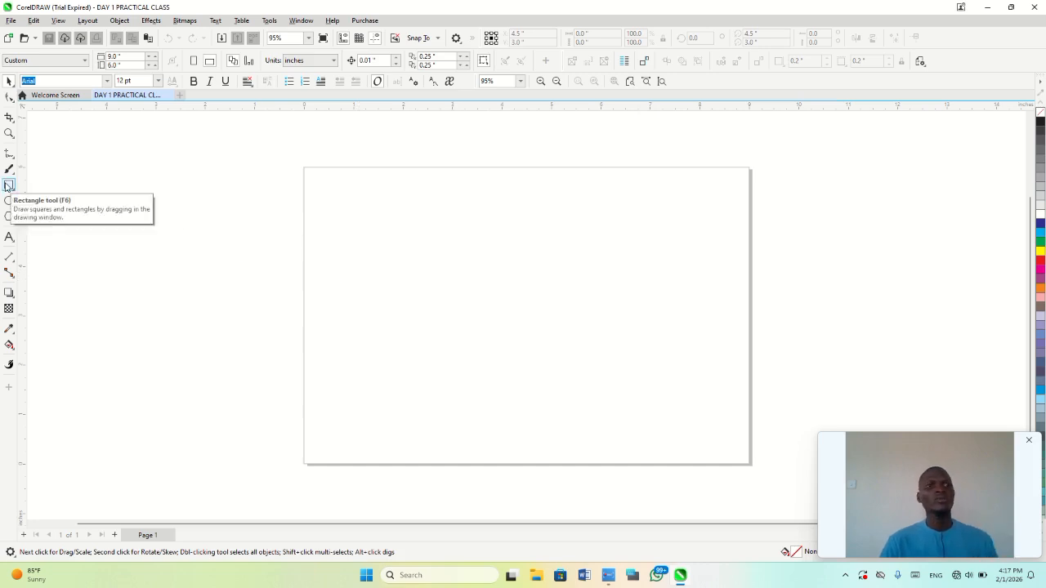
- Draw a rectangle freehand over the page, about 9.08 by 6.06 inches, and delete it
left_click(8, 186)
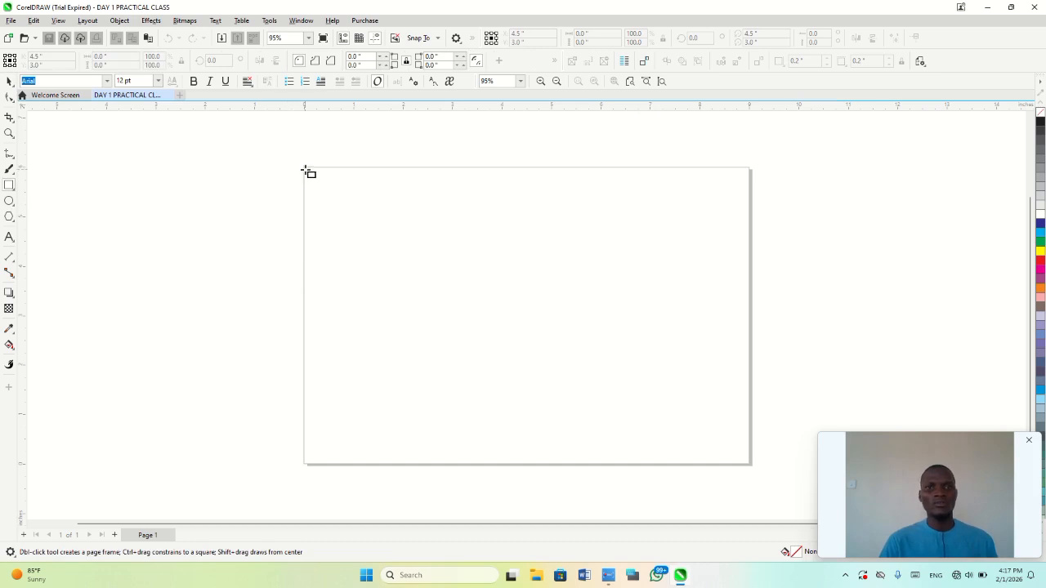
left_click_drag(306, 169, 753, 467)
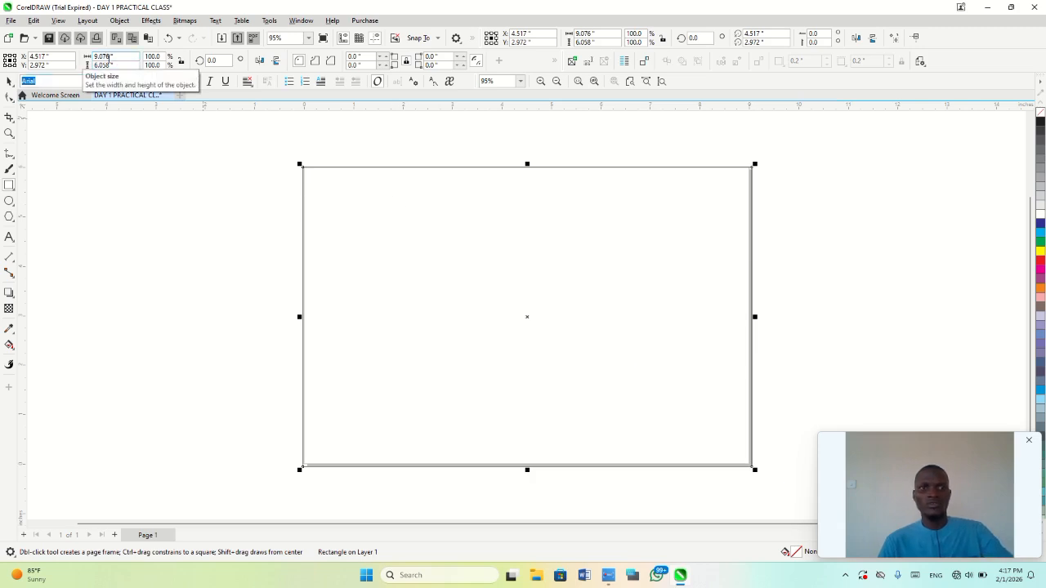
key("Delete")
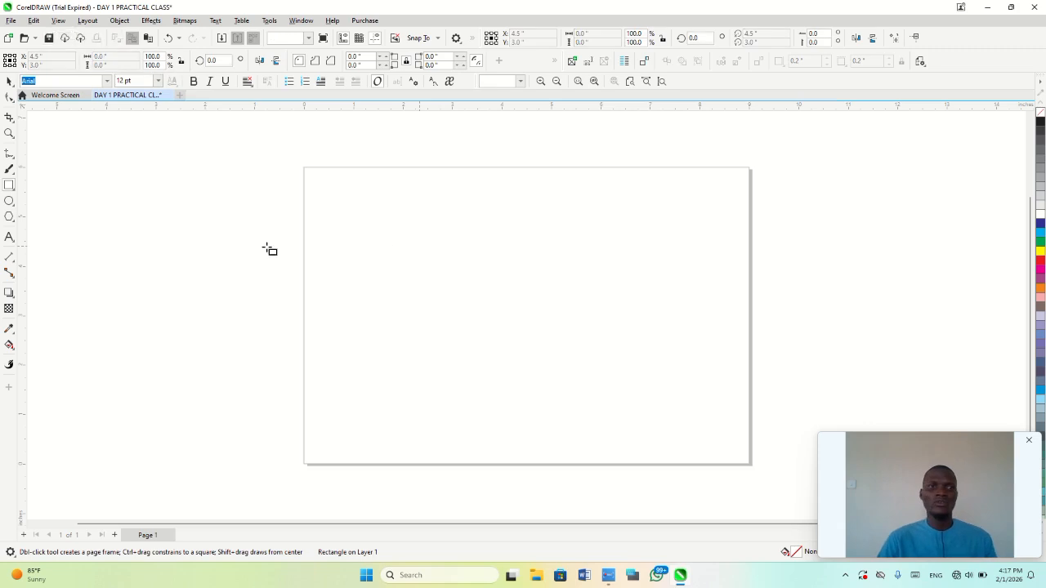
- Create a page-sized rectangle that exactly frames the page and fill it with cyan
double_click(9, 186)
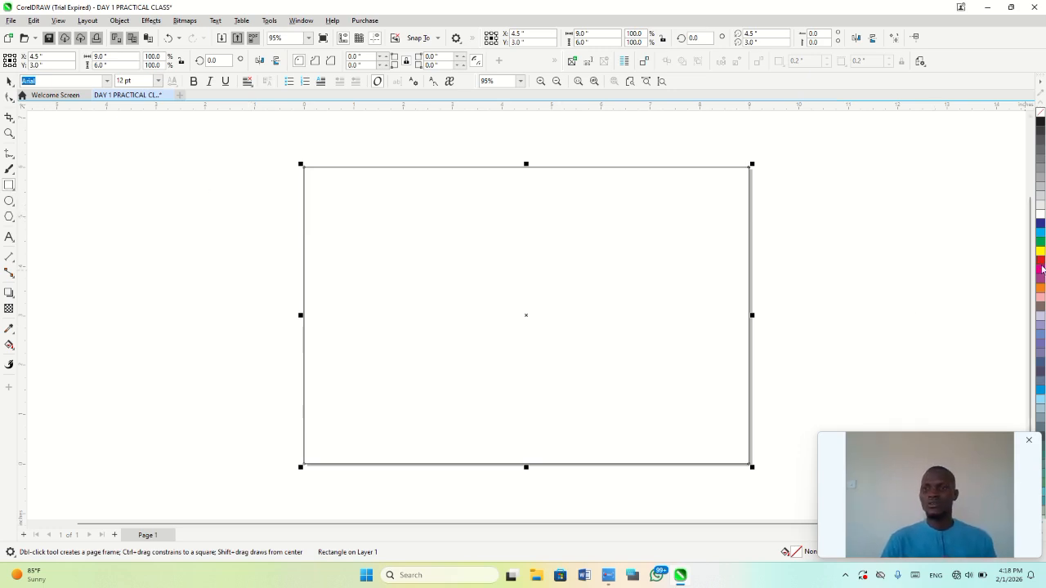
left_click(1041, 236)
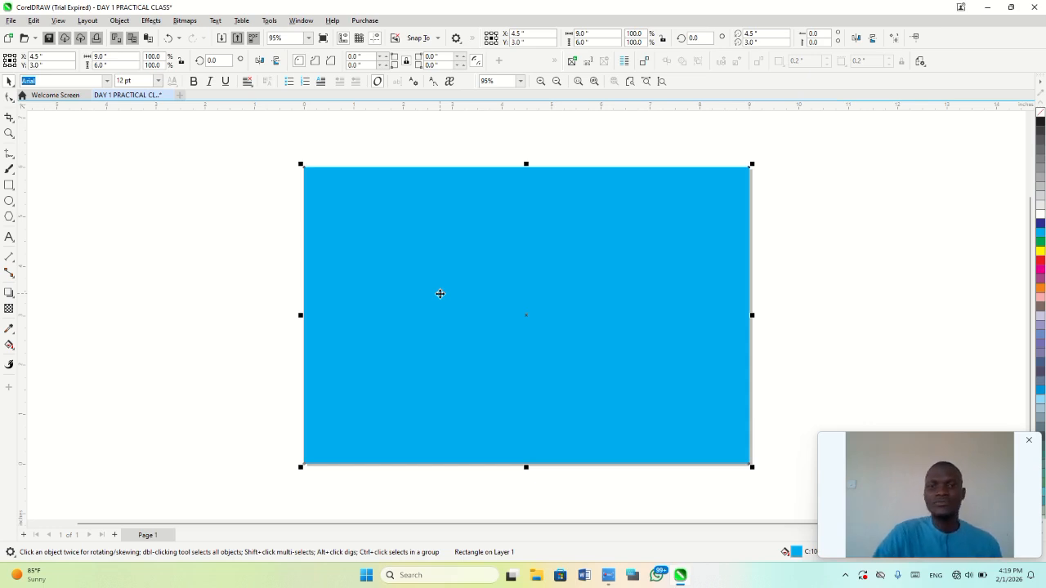
- Draw a rectangle about 3.47 by 1.87 inches on the cyan background and move it into the page's upper left area
key("F6")
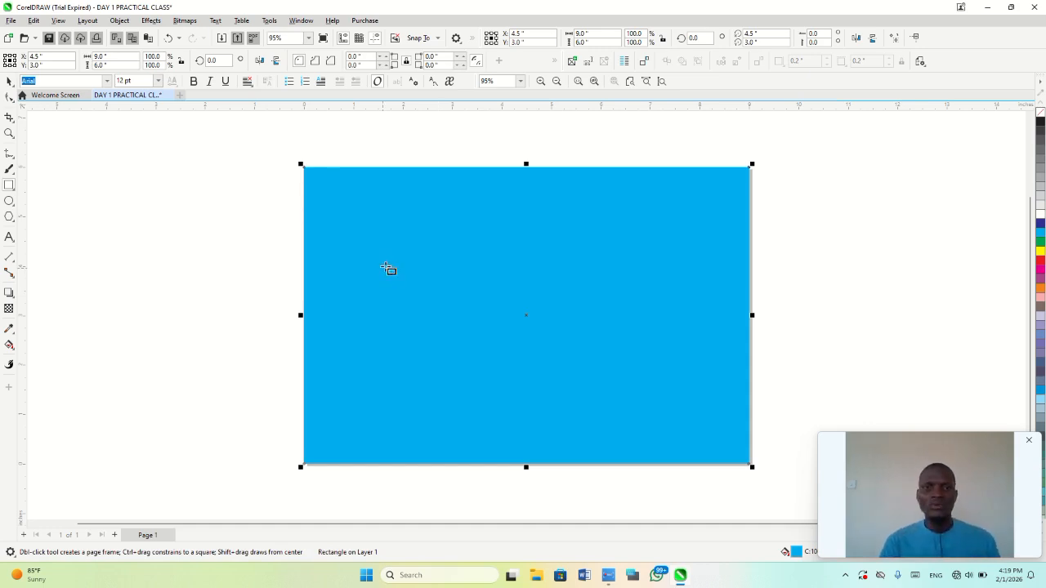
mouse_move(376, 219)
left_mouse_down()
mouse_move(532, 273)
mouse_move(545, 310)
left_mouse_up()
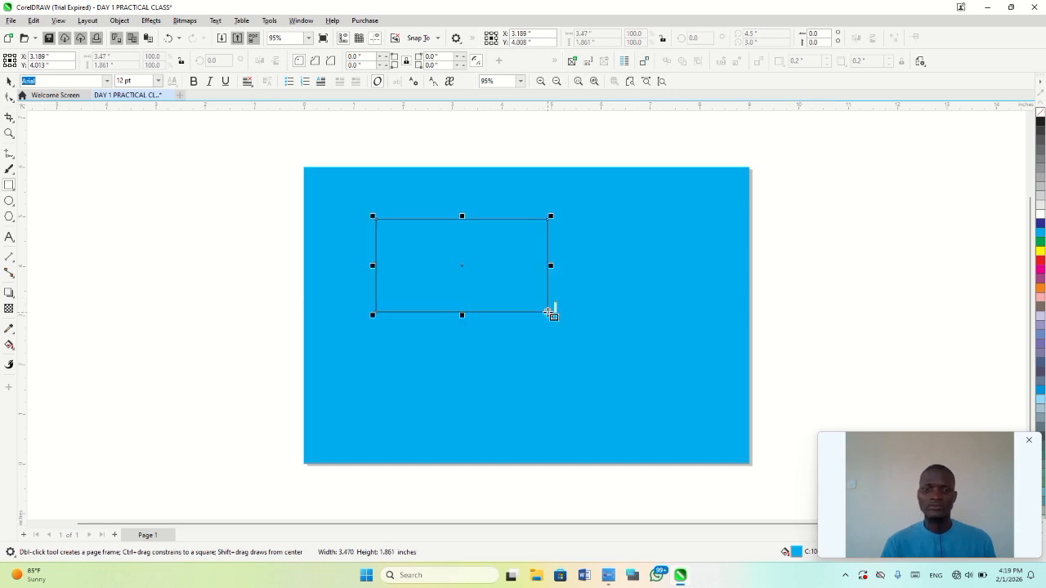
scroll(547, 312, "up", 1)
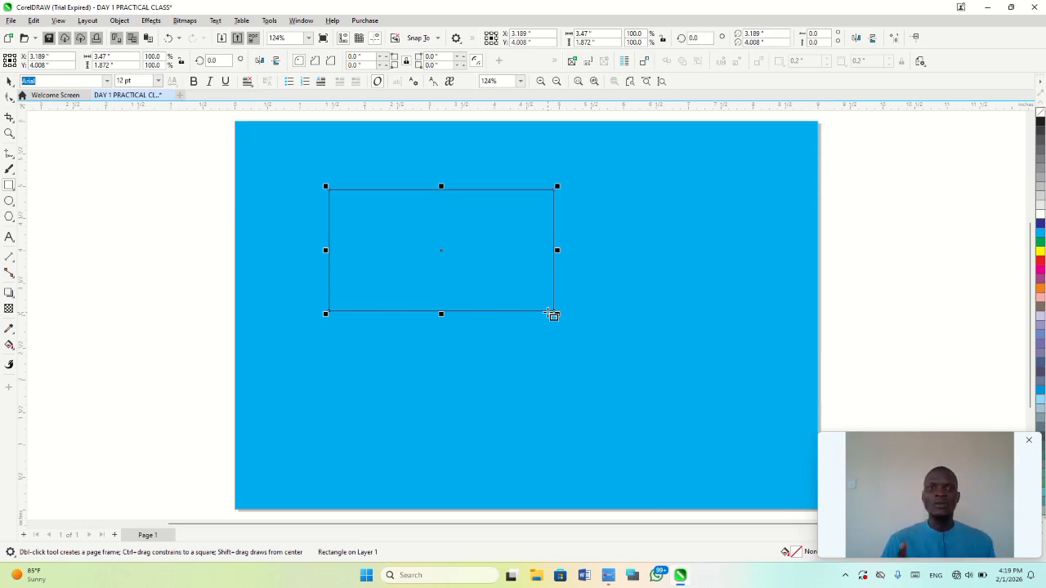
key("space")
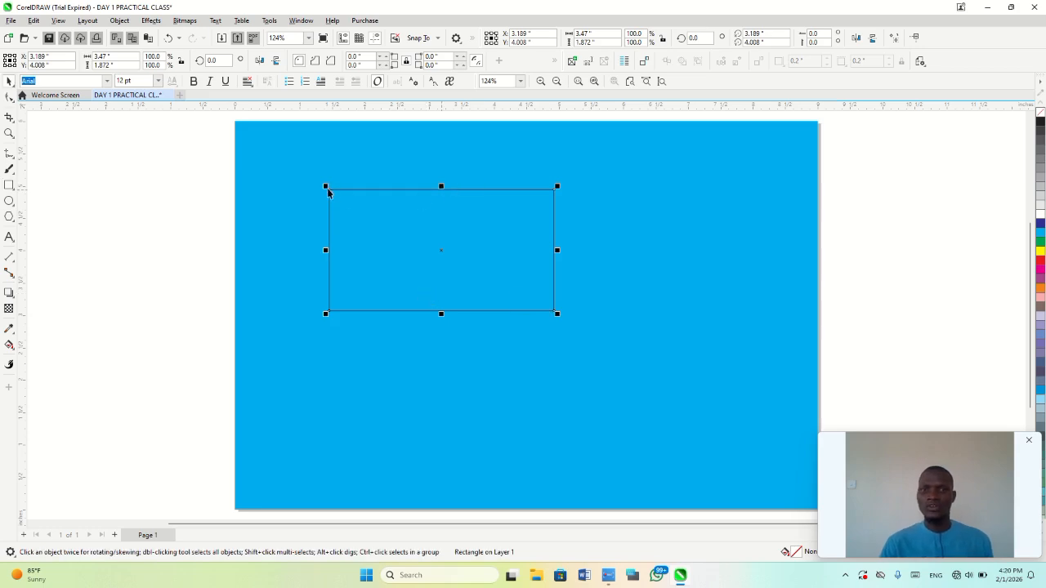
mouse_move(327, 190)
left_mouse_down()
mouse_move(328, 216)
mouse_move(338, 204)
mouse_move(332, 221)
mouse_move(345, 194)
mouse_move(339, 202)
left_mouse_up()
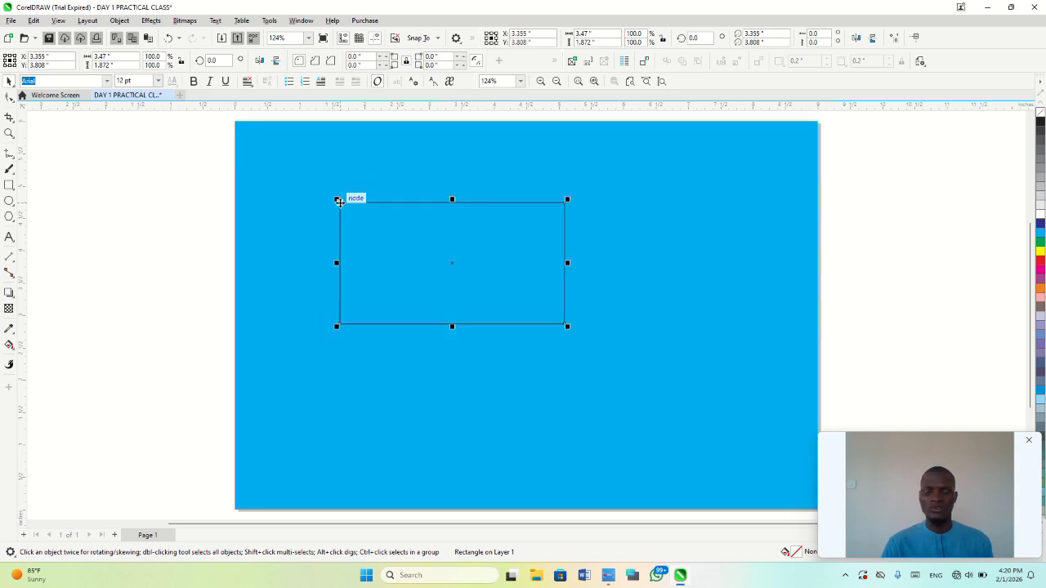
left_click_drag(416, 236, 409, 218)
- Try rotating the small rectangle slightly clockwise to about 355.4°, and undo the rotation
left_click(409, 218)
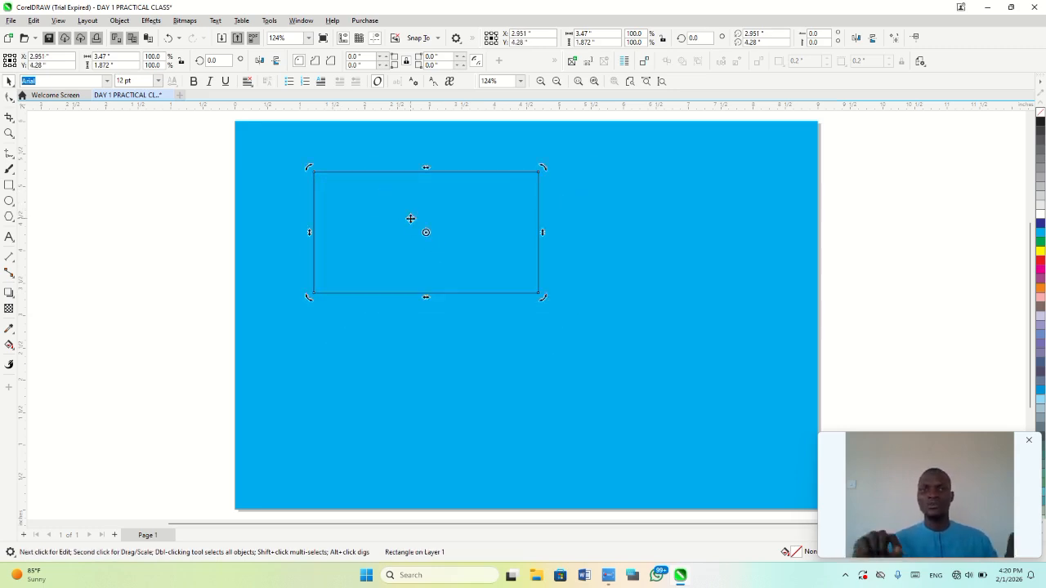
mouse_move(540, 165)
left_mouse_down()
mouse_move(561, 203)
mouse_move(547, 179)
left_mouse_up()
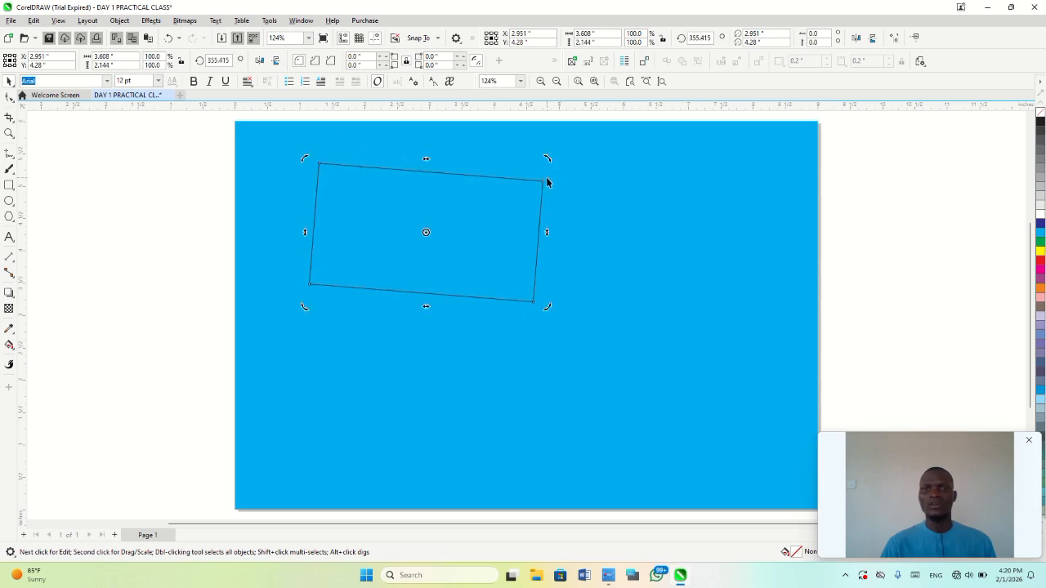
key("ctrl+z")
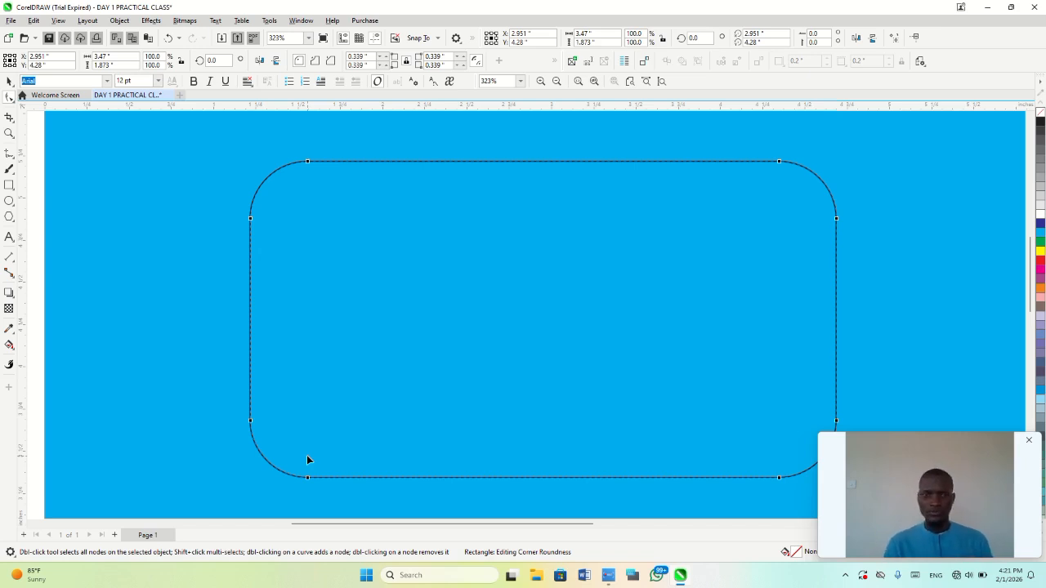
- Reduce the corner rounding of the small rectangle to a radius of about 0.109 inches on all corners
left_click_drag(250, 421, 255, 457)
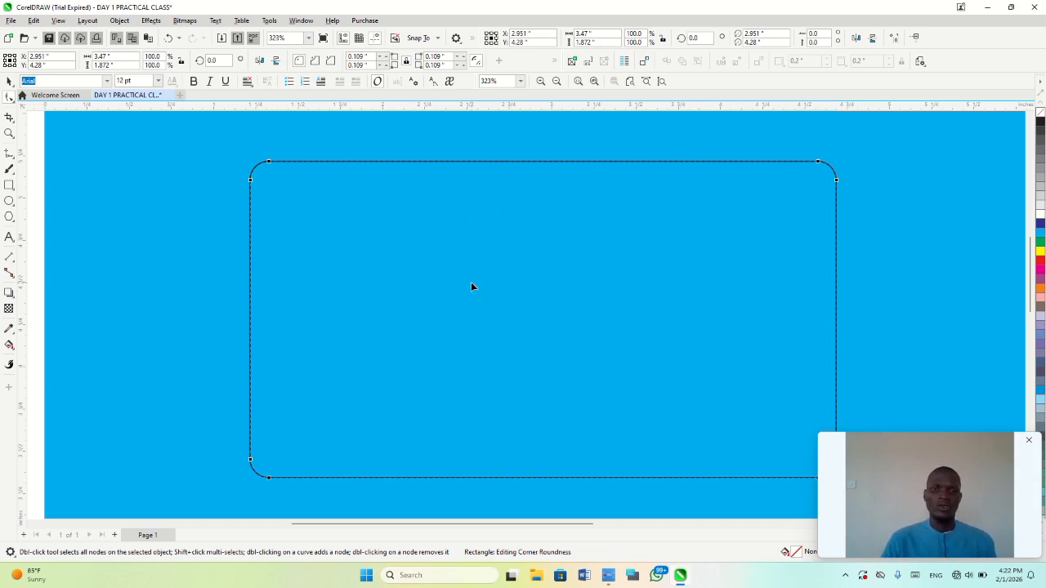
key("space")
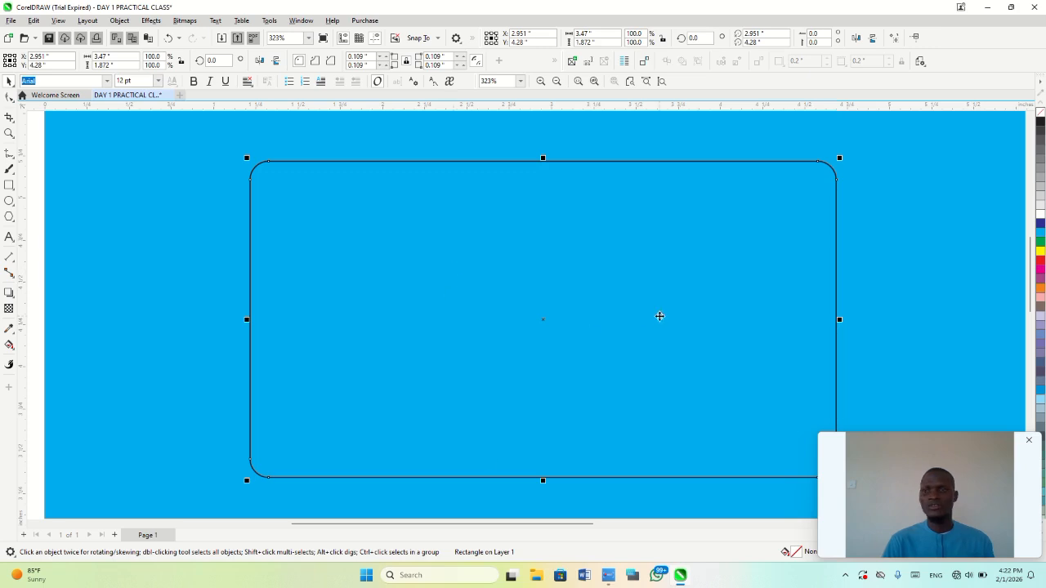
- Fill the small rounded rectangle with red and remove its outline
left_click(1041, 262)
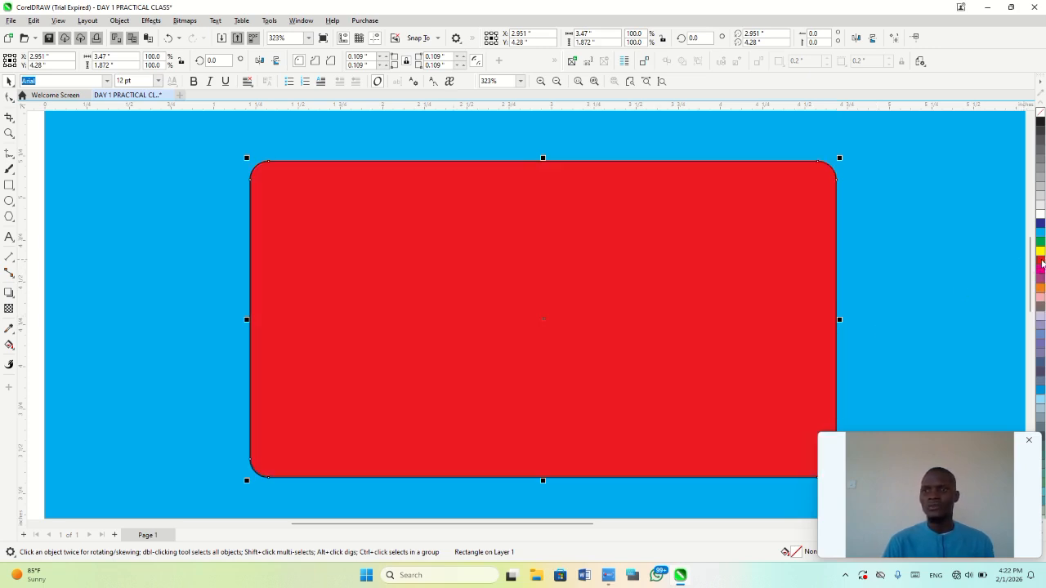
right_click(1040, 116)
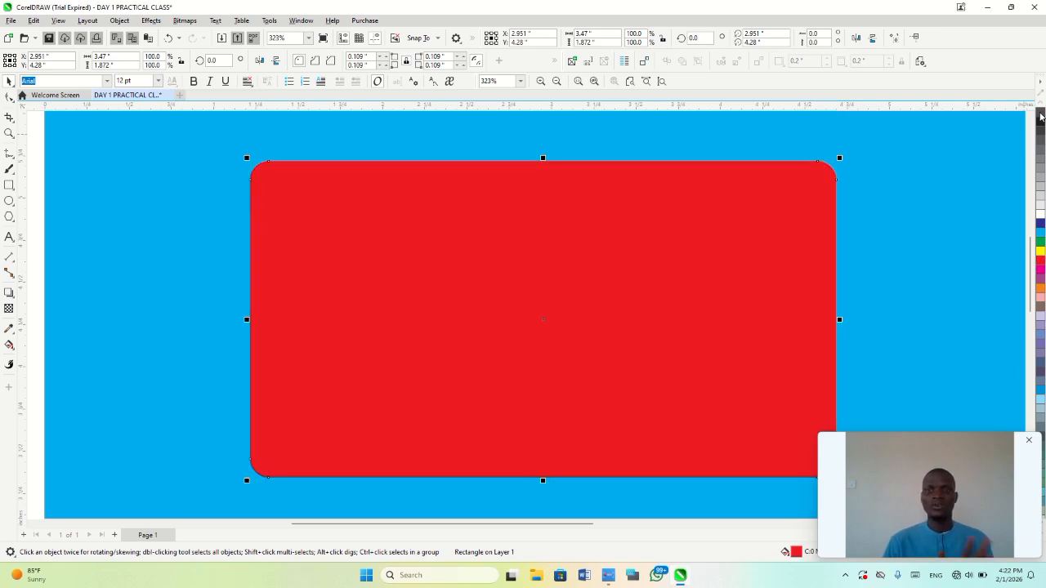
key("shift+F4")
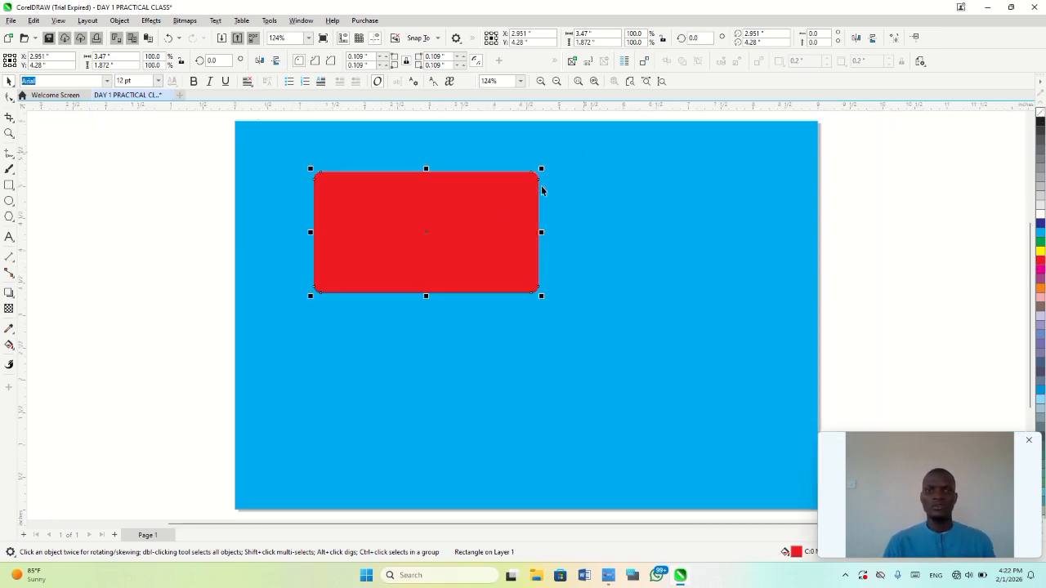
- Round all corners of the cyan background rectangle to a radius of about 0.506 inches with the Shape tool
left_click(651, 252)
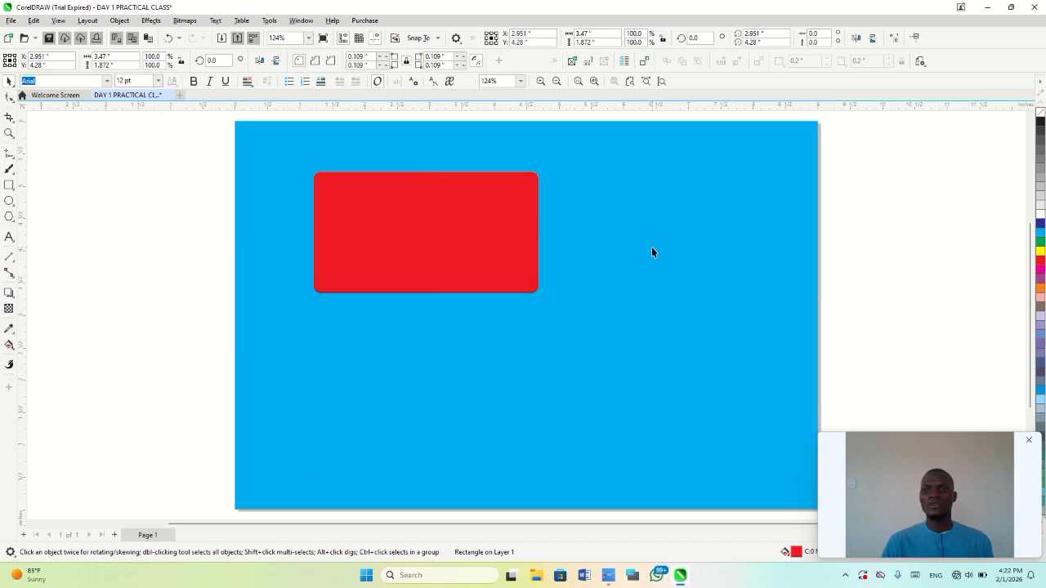
left_click(818, 123)
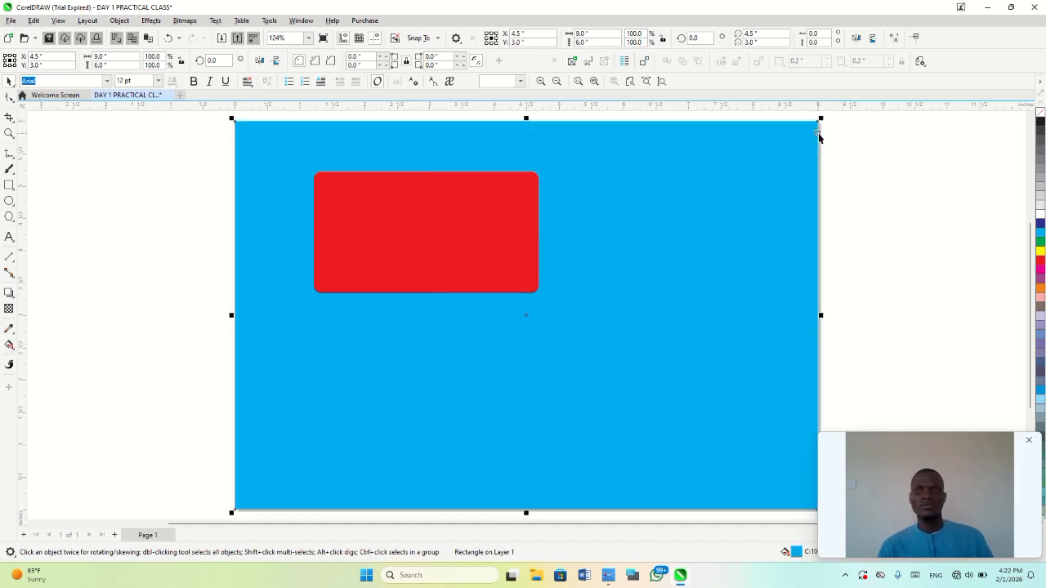
key("F10")
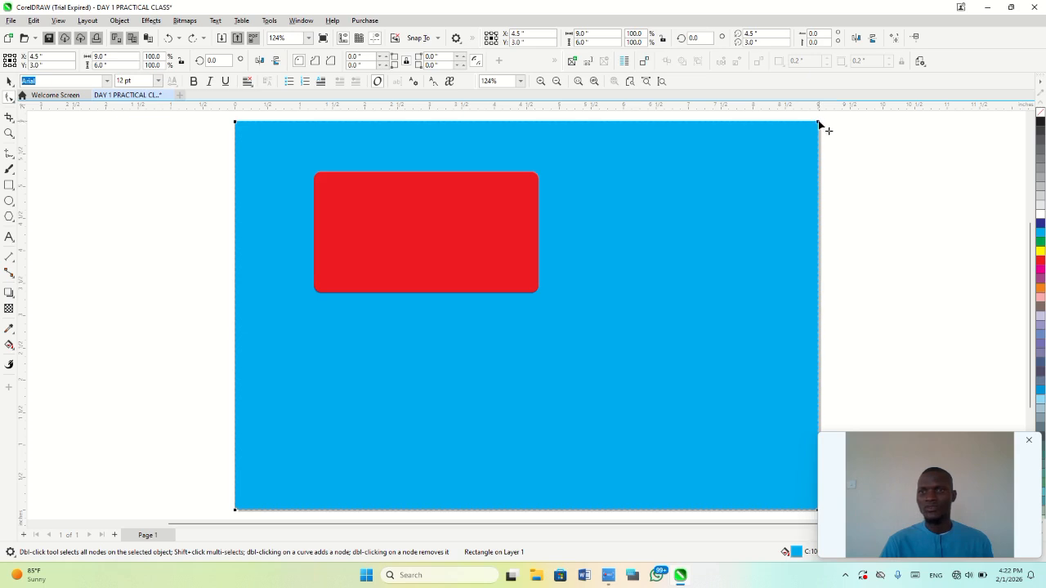
left_click_drag(820, 128, 822, 156)
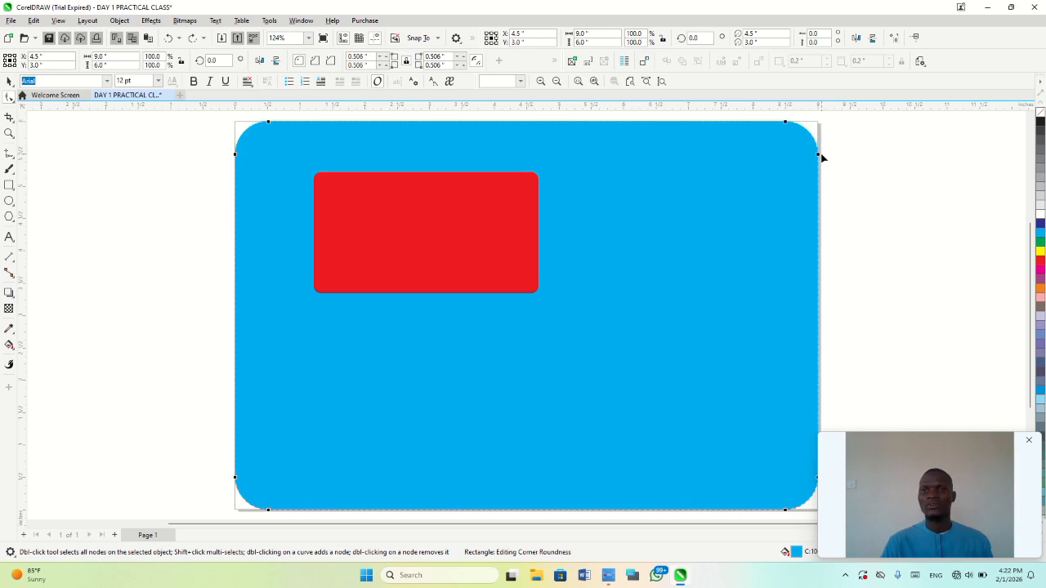
- Delete the small red rectangle and fill the large rounded background rectangle with red
left_click(485, 231)
key("Delete")
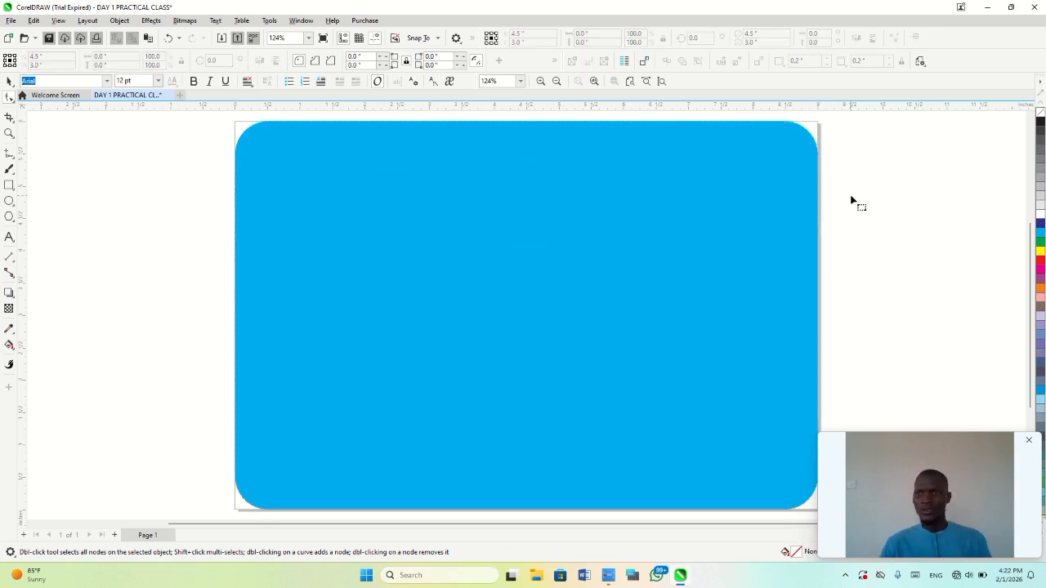
left_click(755, 238)
left_click(1040, 262)
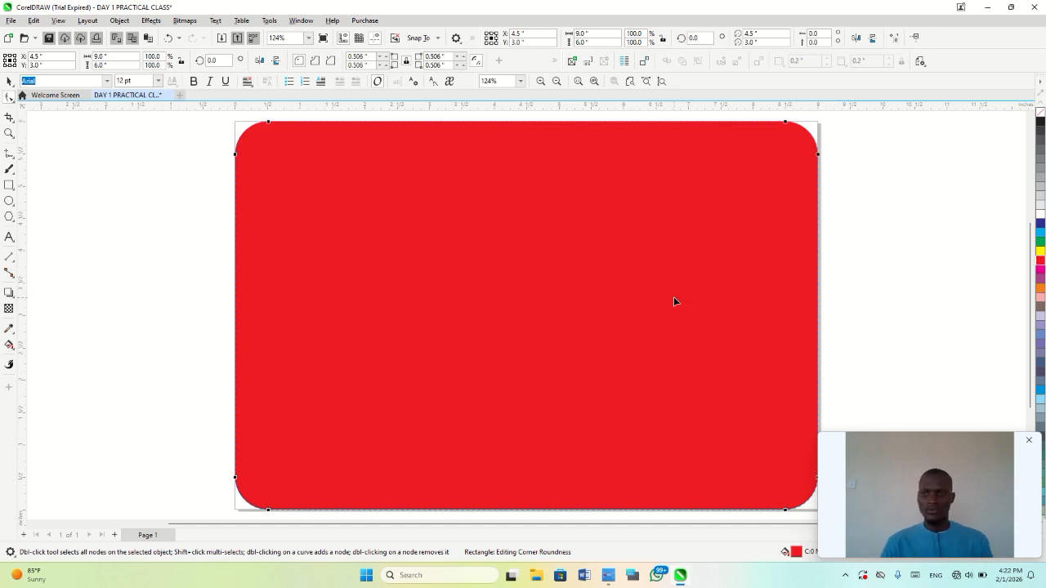
left_click_drag(885, 466, 905, 446)
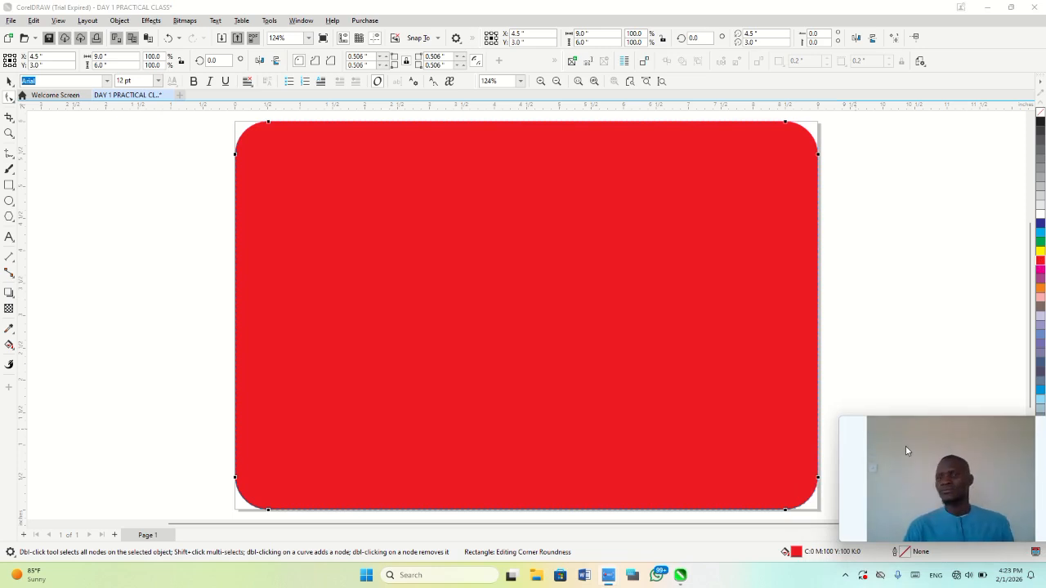
left_click(589, 357)
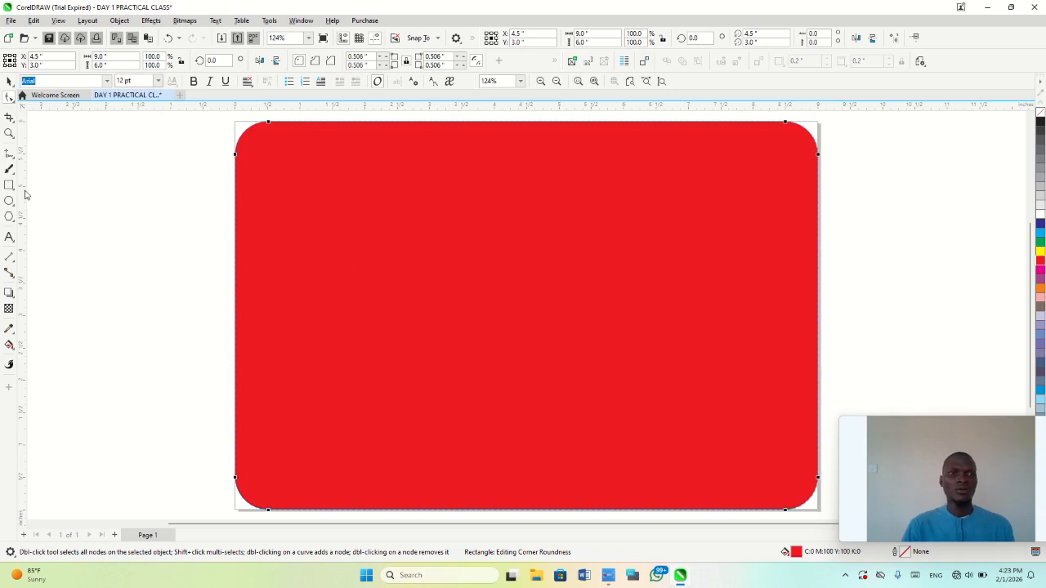
left_click(13, 222)
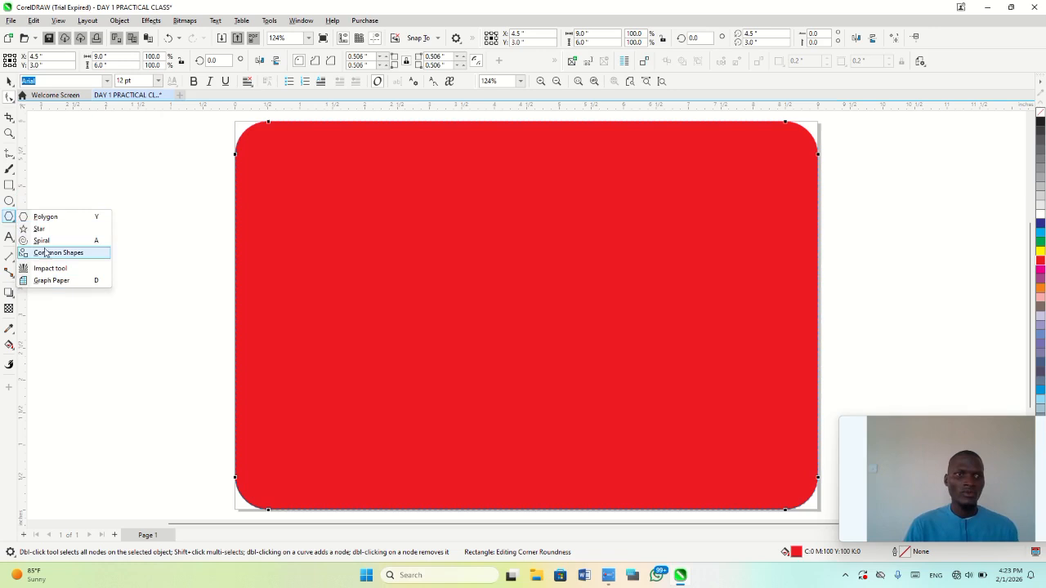
left_click(13, 190)
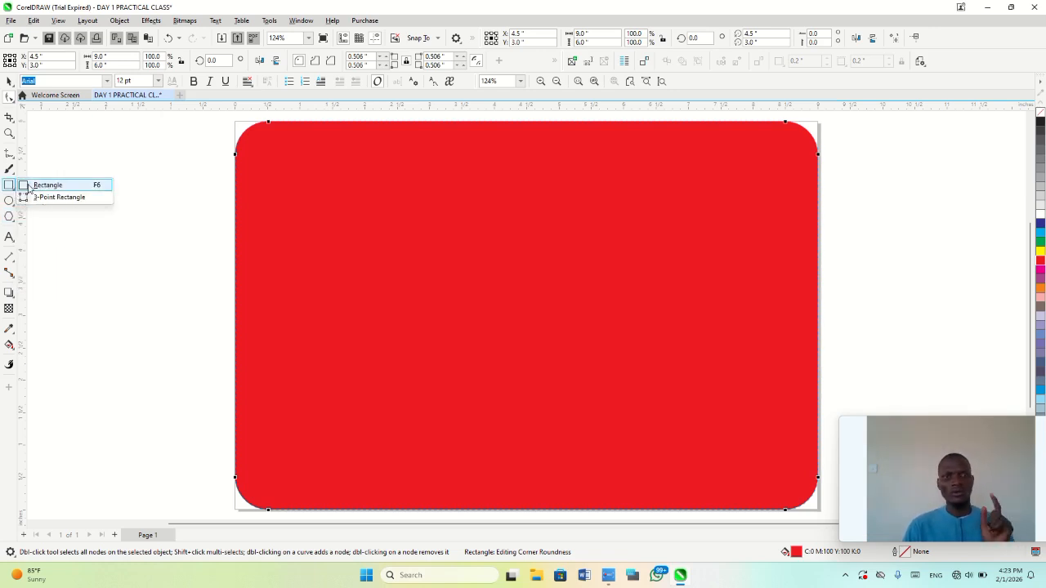
left_click(489, 304)
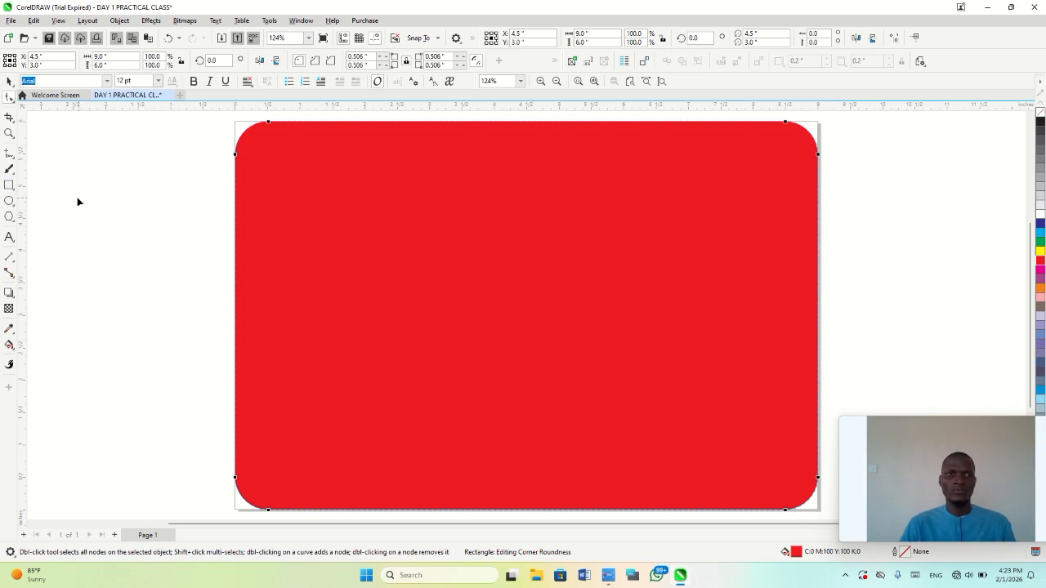
- Draw a rectangle about 4.55 by 3.11 inches near the middle of the red background
left_click(11, 188)
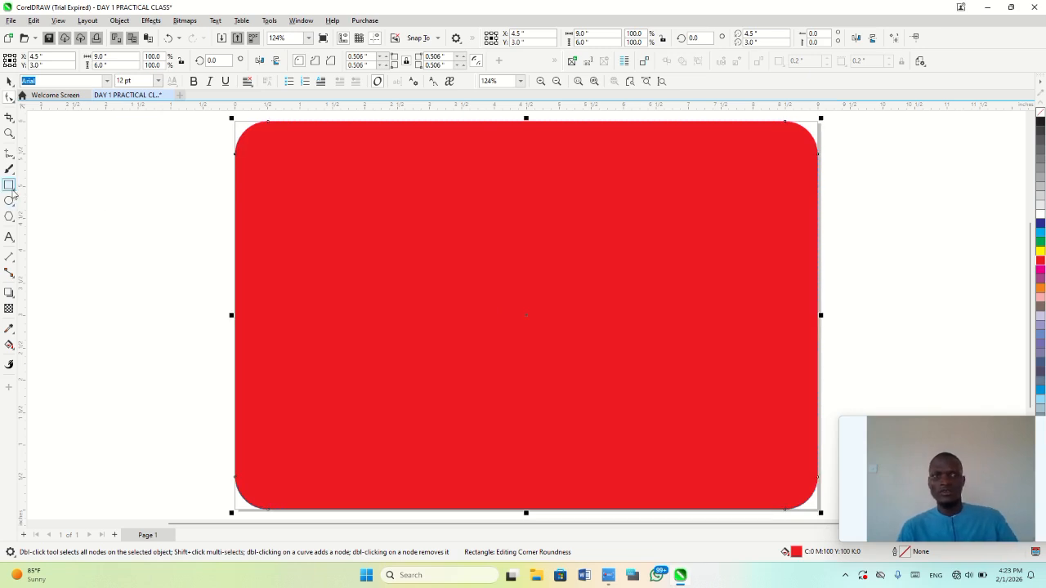
left_click(16, 193)
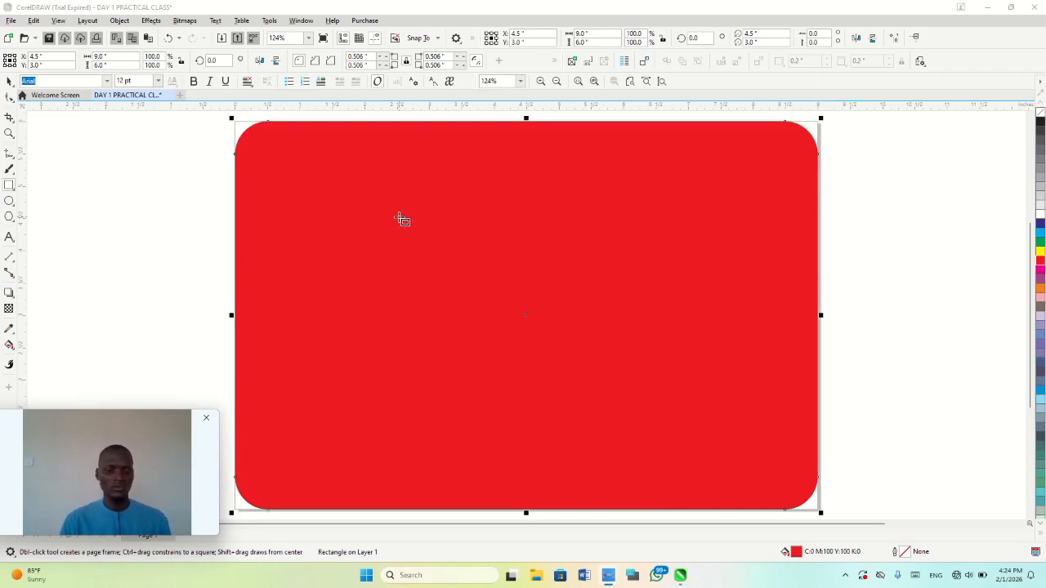
mouse_move(369, 212)
left_mouse_down()
mouse_move(509, 256)
mouse_move(656, 367)
mouse_move(664, 414)
left_mouse_up()
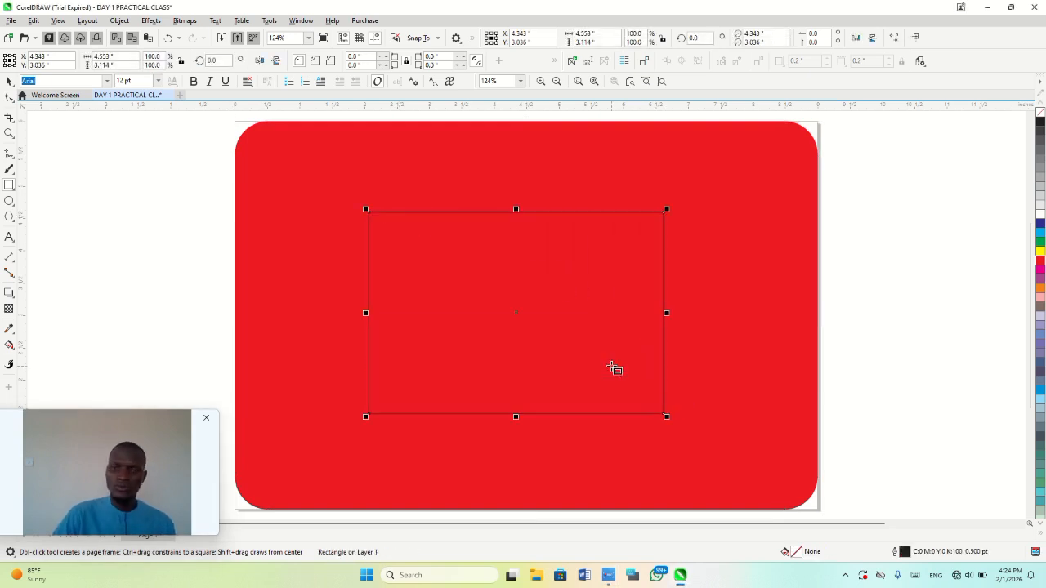
- Set the new inner rectangle's size to 4 inches wide and 2 inches high
key("F10")
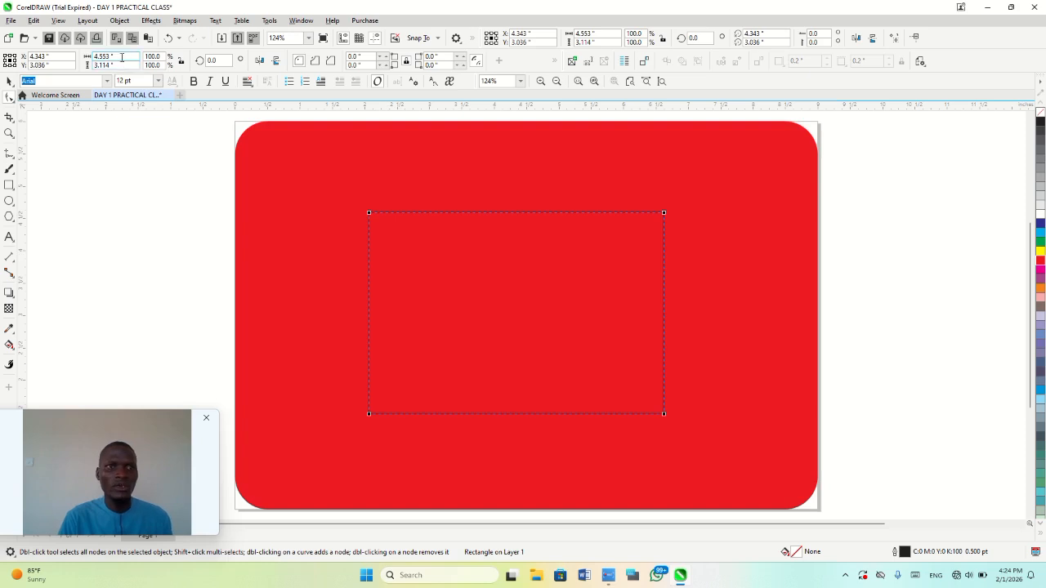
left_click_drag(115, 57, 88, 59)
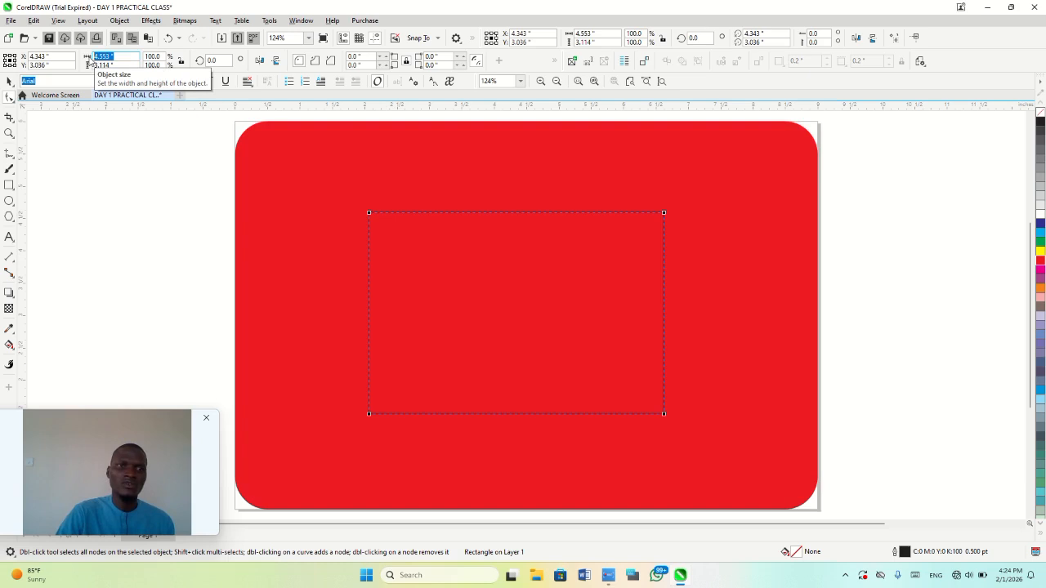
type("4")
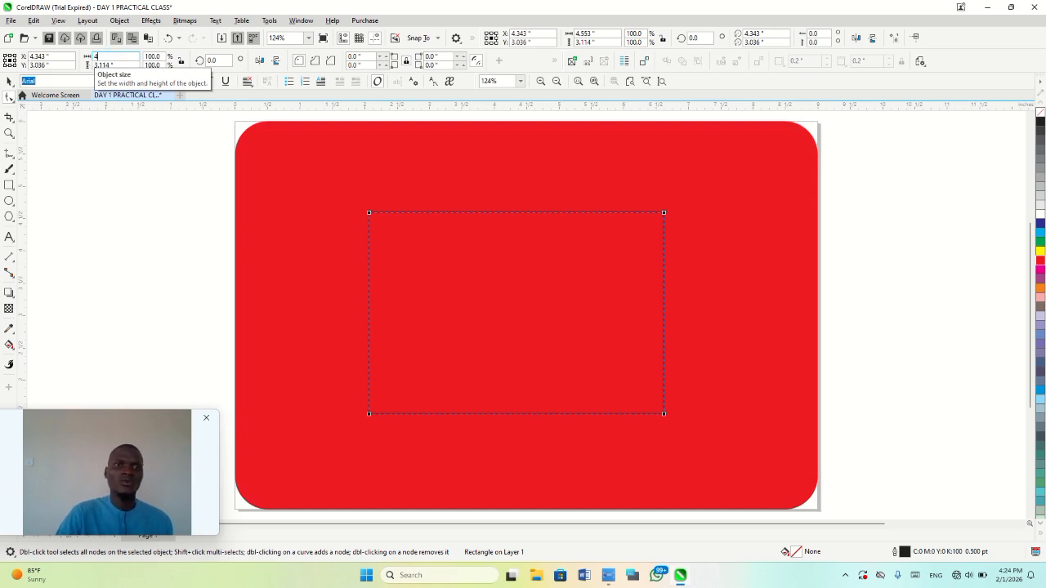
key("Tab")
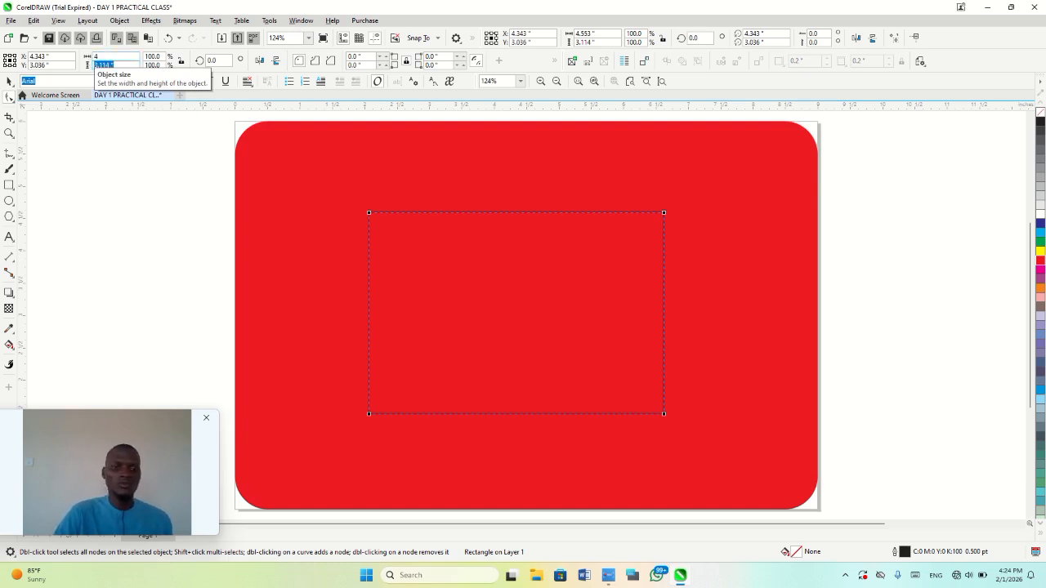
type("3")
key("Return")
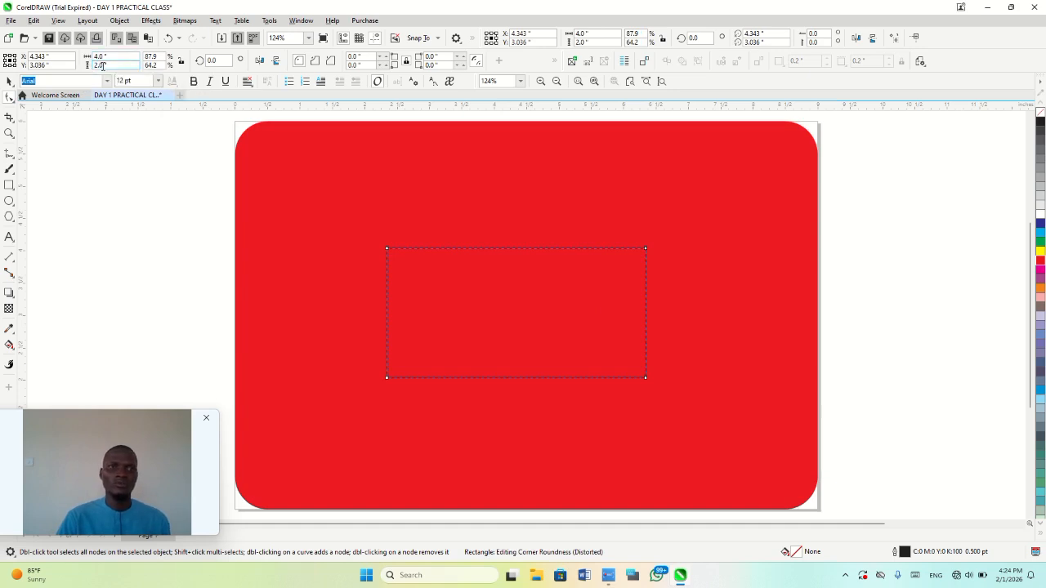
- Change the inner rectangle's height to 4 inches to make it a square
left_click_drag(107, 64, 93, 65)
type("4")
key("Return")
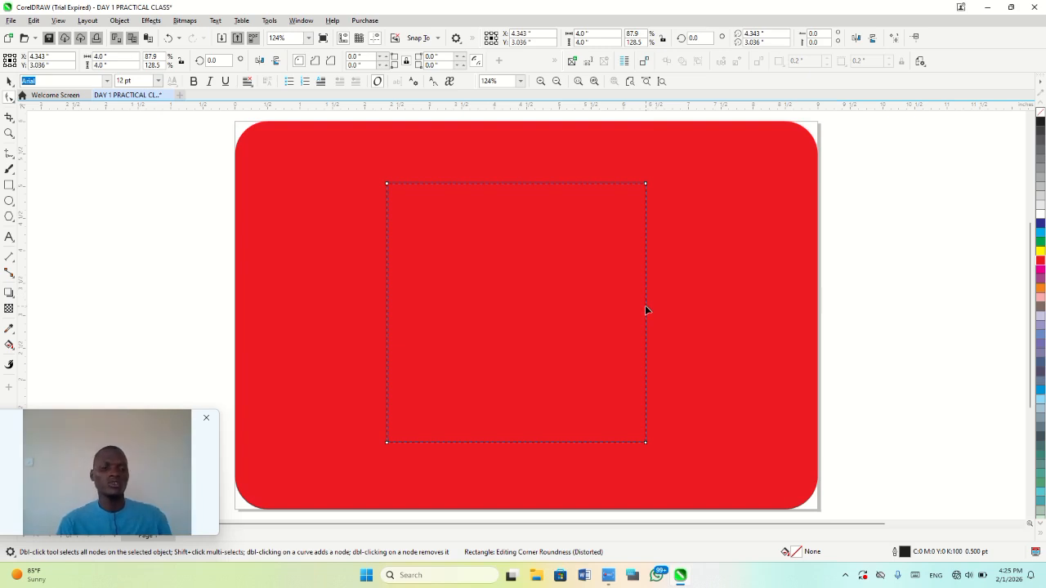
- Convert the square to curves and turn its right side into a curve segment
key("ctrl+q")
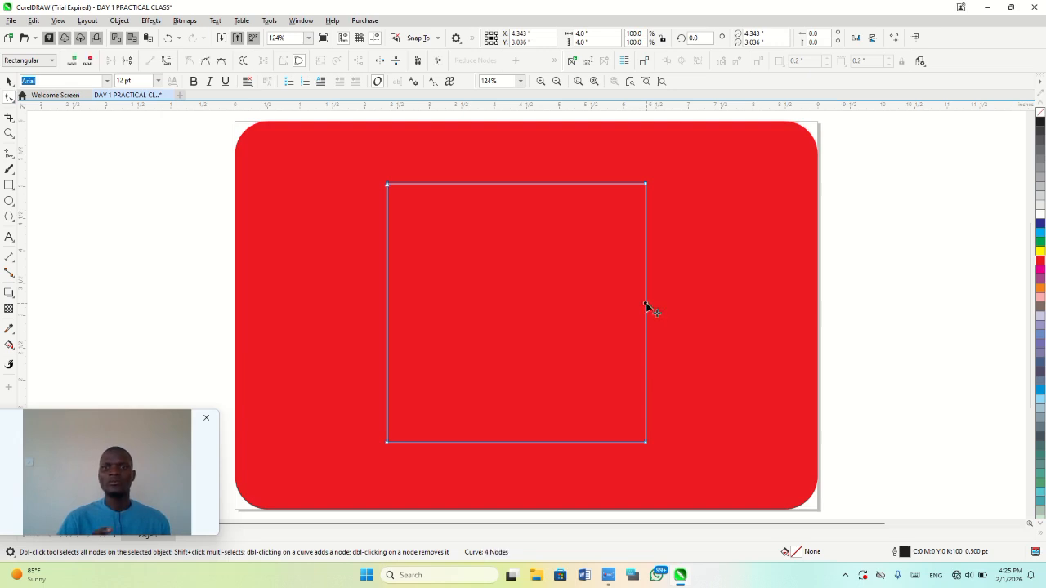
left_click(646, 304)
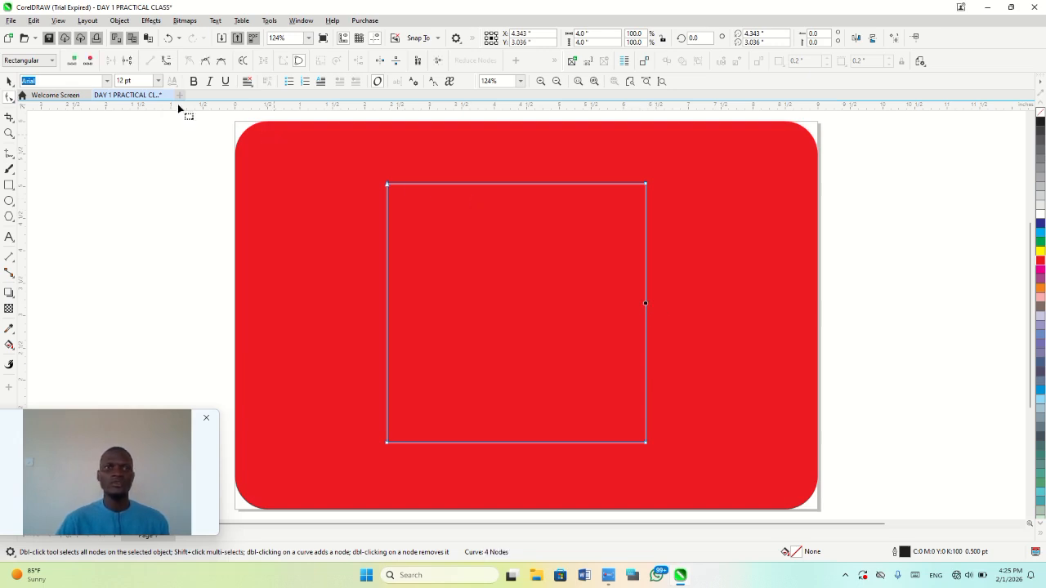
left_click(166, 62)
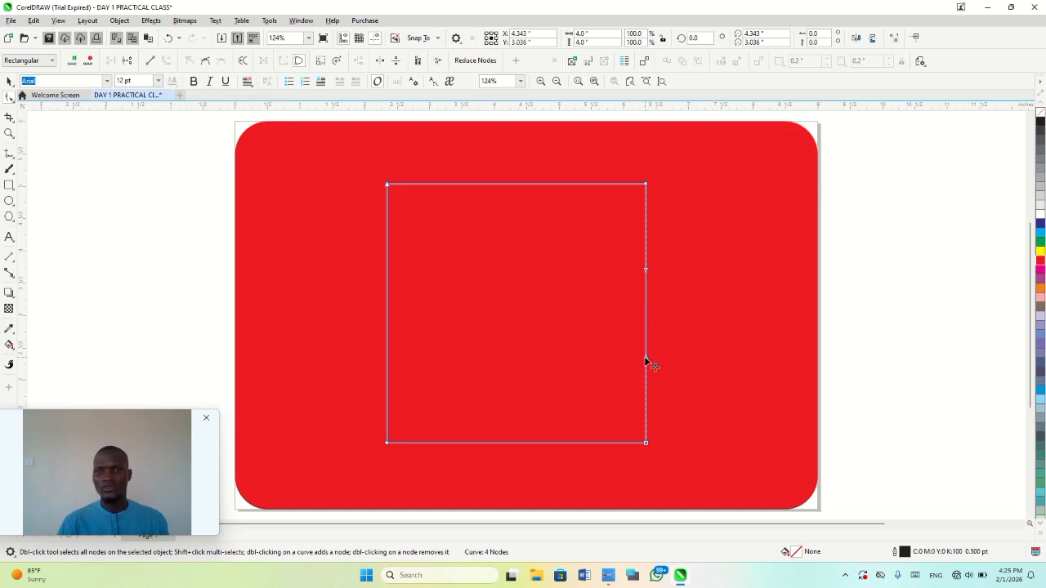
- Try bending the square's right side inward with its curve handles, and undo the bending
left_click_drag(646, 269, 658, 337)
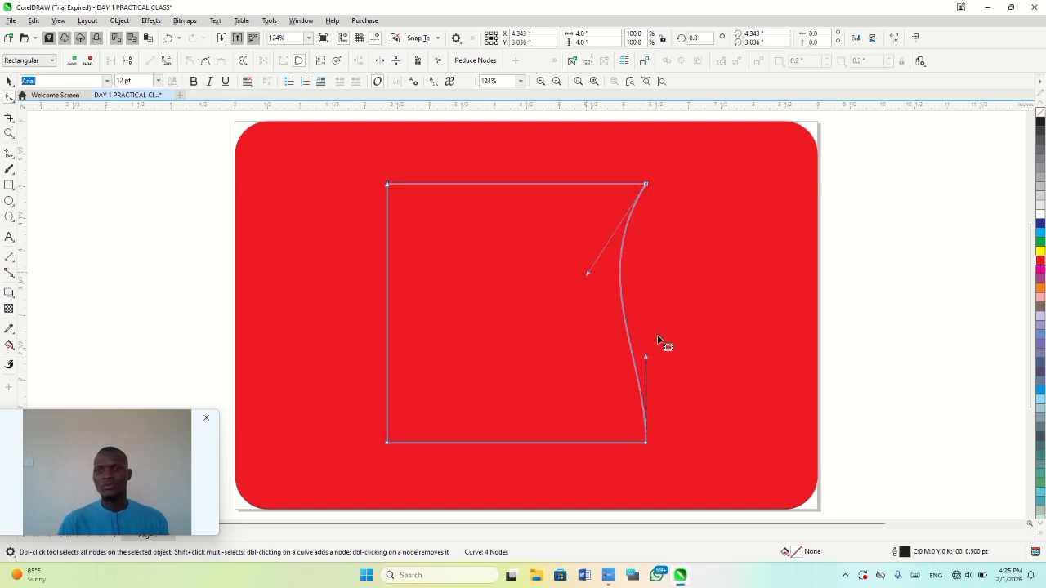
left_click_drag(604, 347, 579, 336)
key("ctrl+z")
key("ctrl+z")
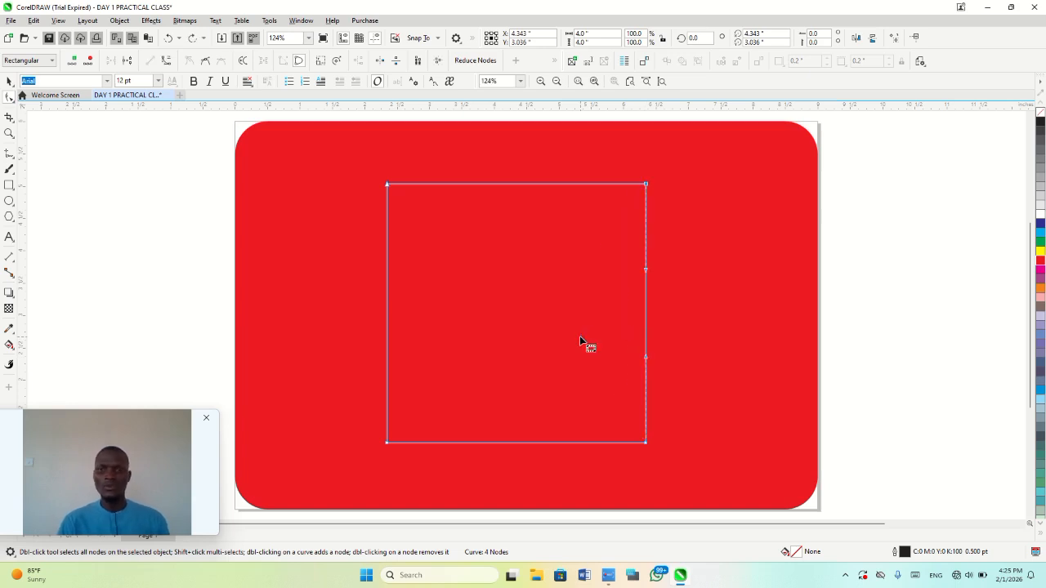
- Add a node halfway along the square's right side and replace the top-right corner with a straight line to that node
double_click(645, 311)
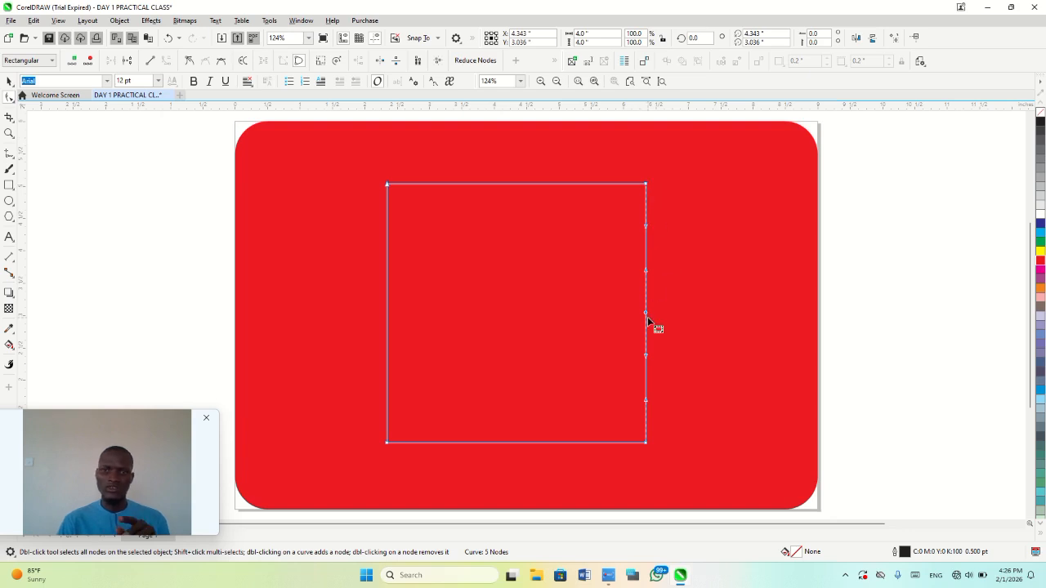
left_click(646, 182)
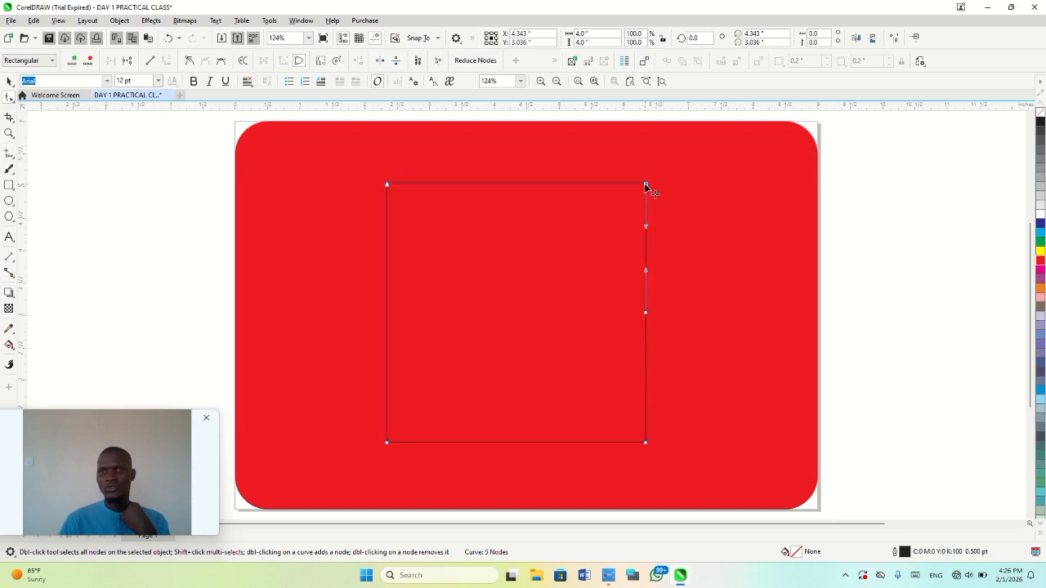
key("Delete")
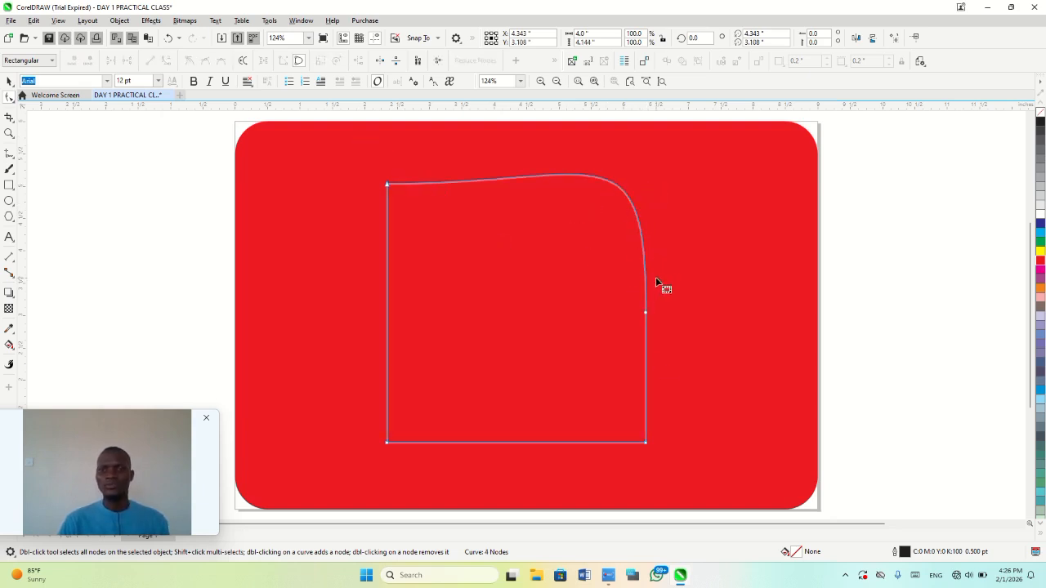
left_click(604, 178)
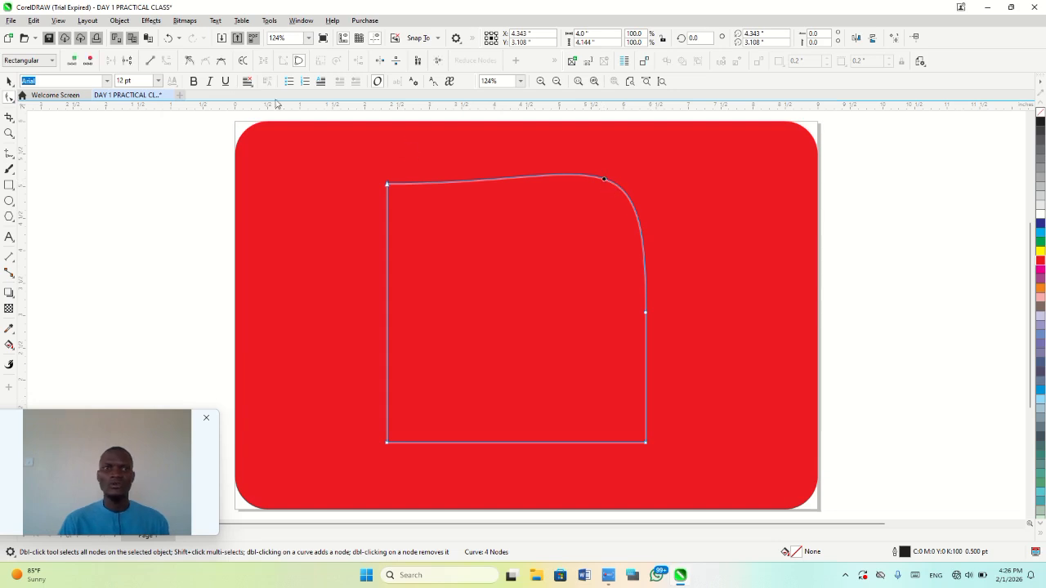
left_click(151, 62)
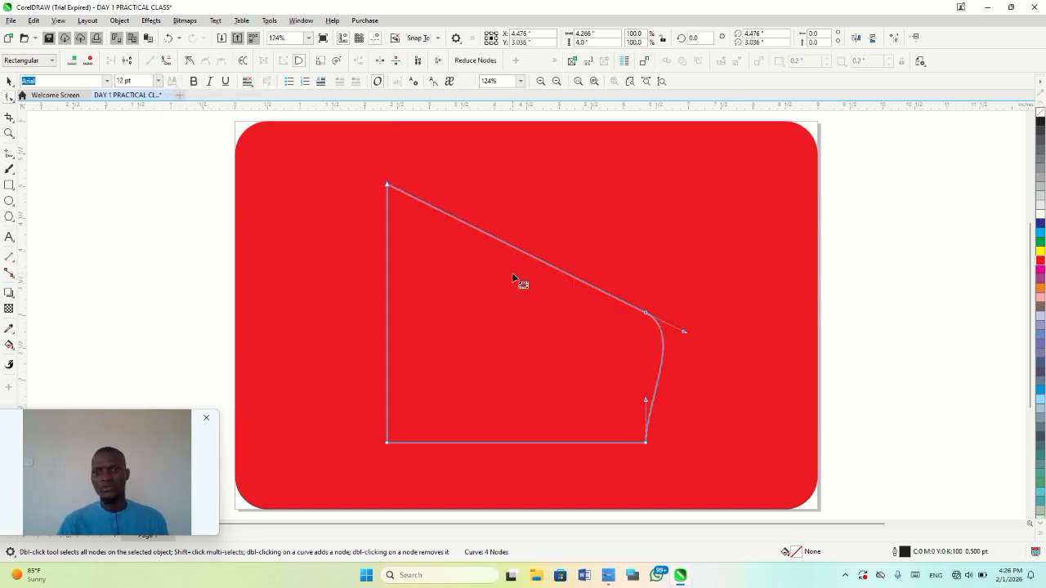
- Delete the bottom-right corner node and convert the resulting lower curve to a straight line, completing a right-pointing triangle
double_click(645, 443)
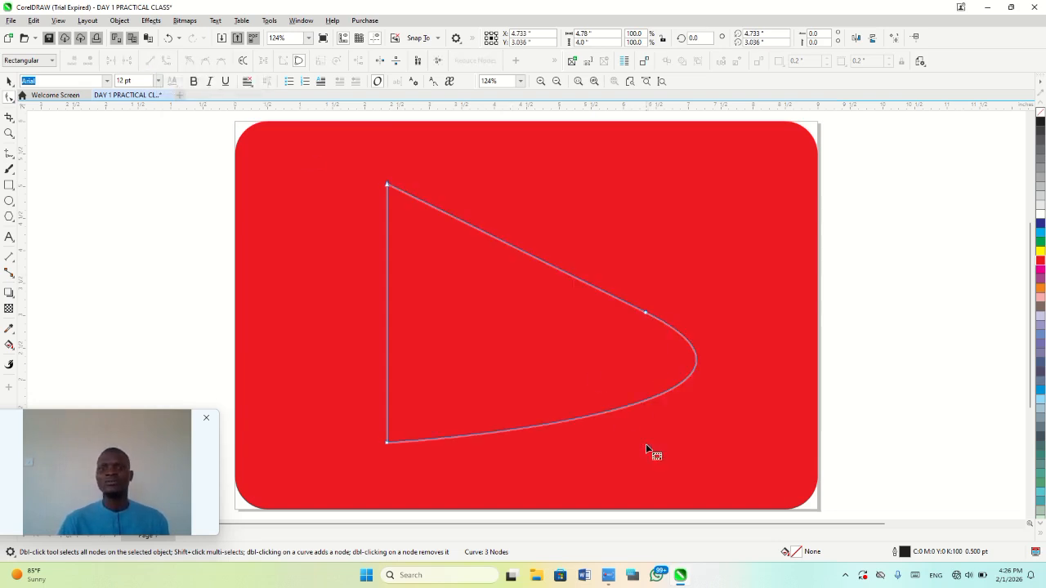
left_click(601, 415)
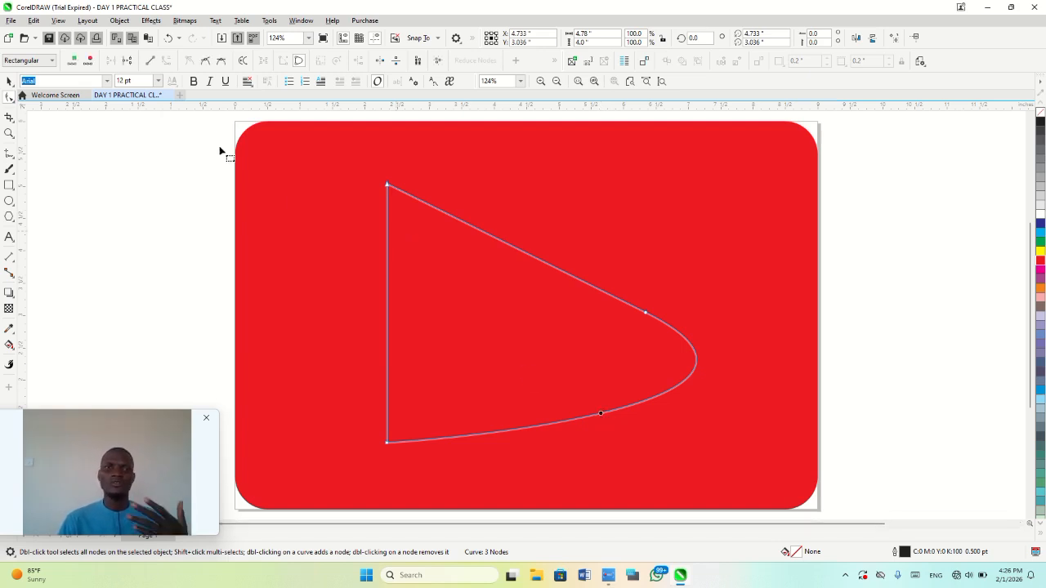
left_click(151, 61)
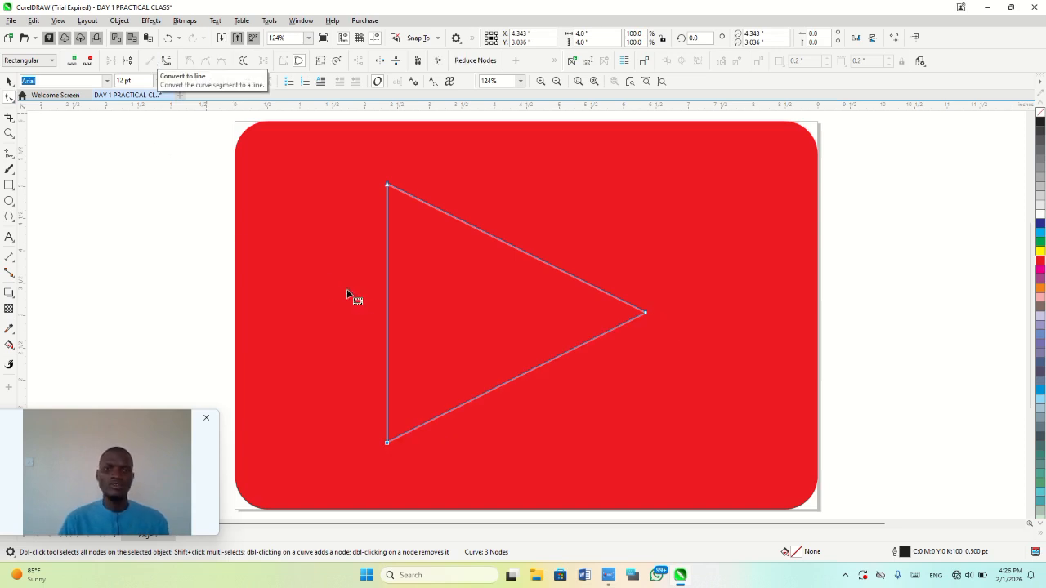
- Centre the triangle on the page and give it a white fill without an outline
key("space")
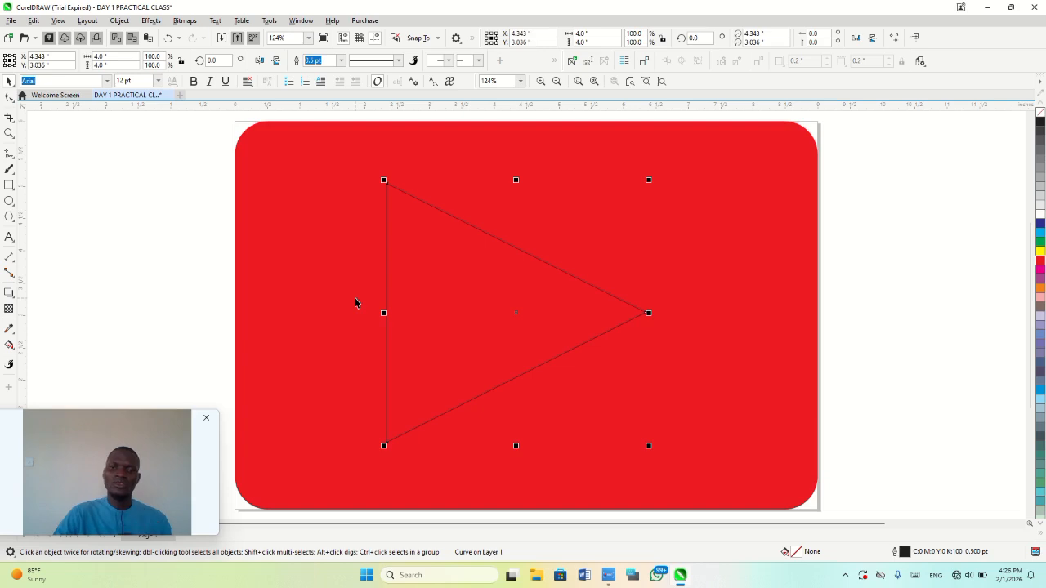
key("p")
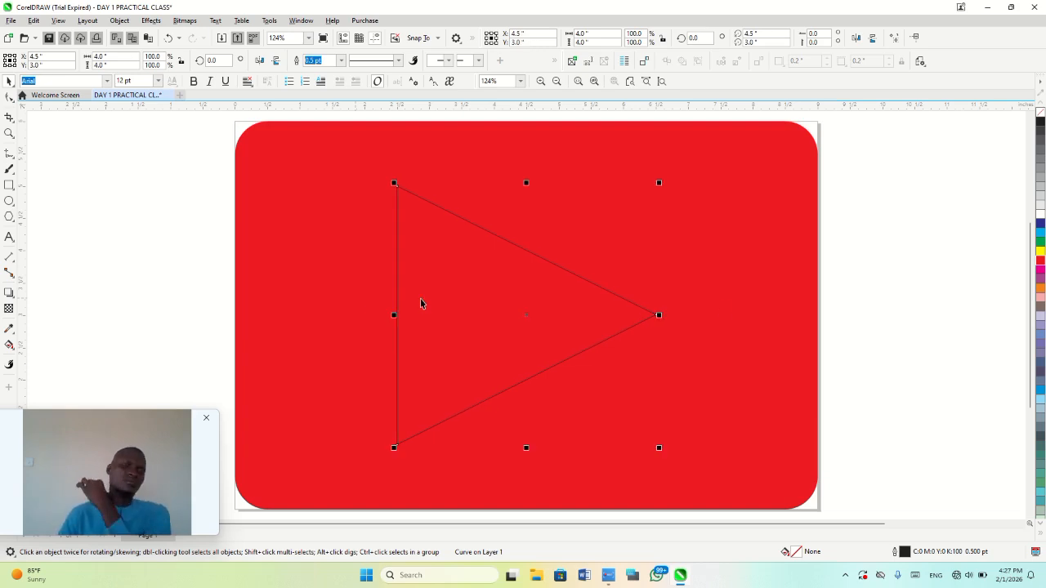
left_click(1040, 216)
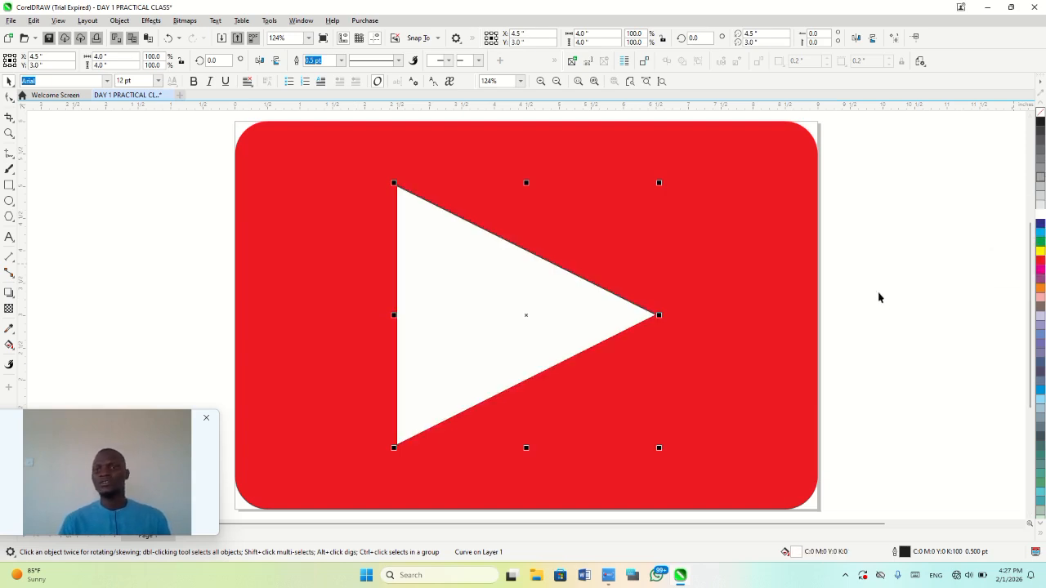
right_click(1040, 118)
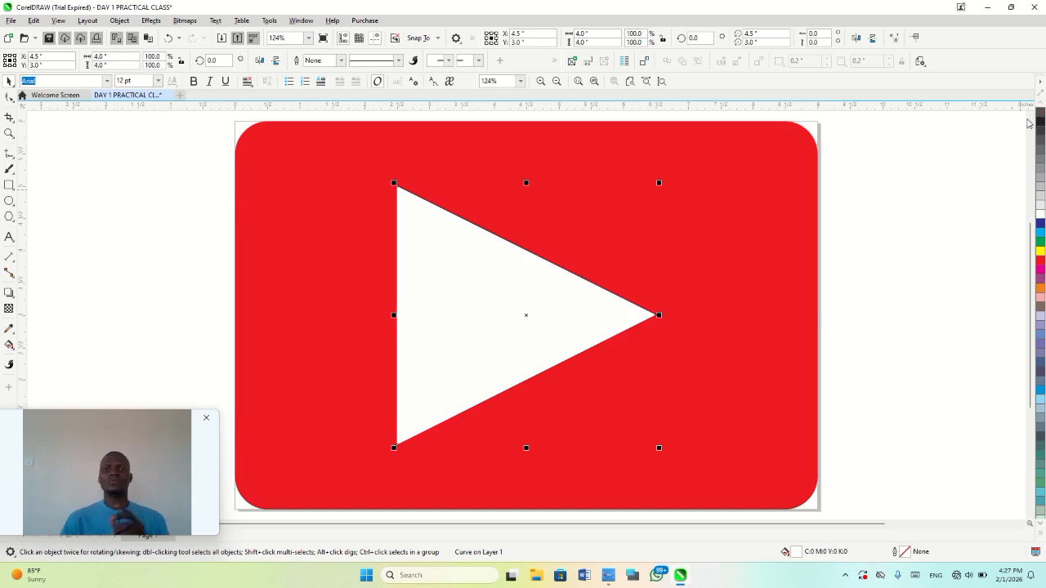
- Give the white triangle a 12 pt black outline
left_click(474, 320)
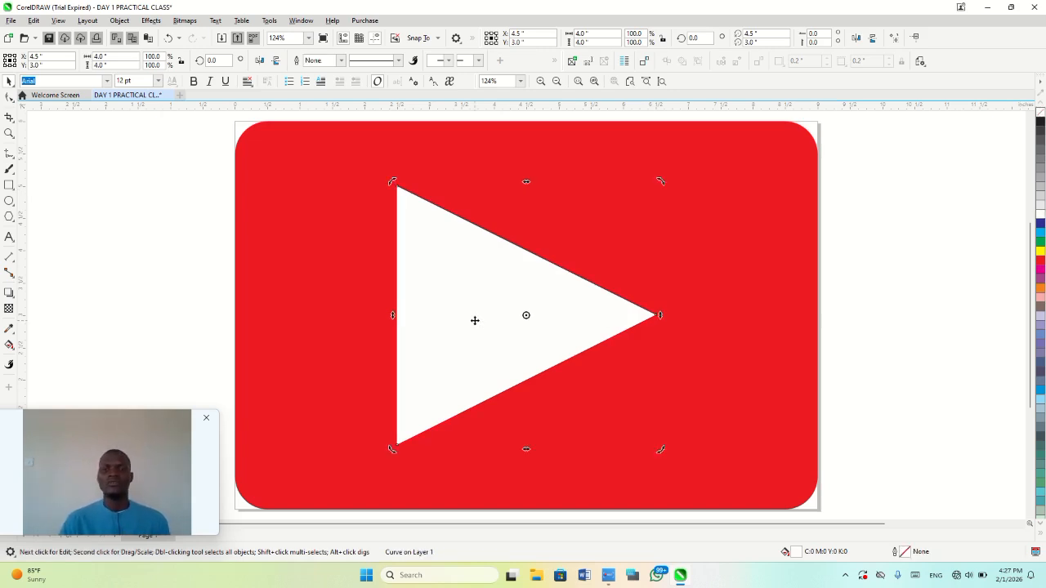
left_click(474, 322)
key("F12")
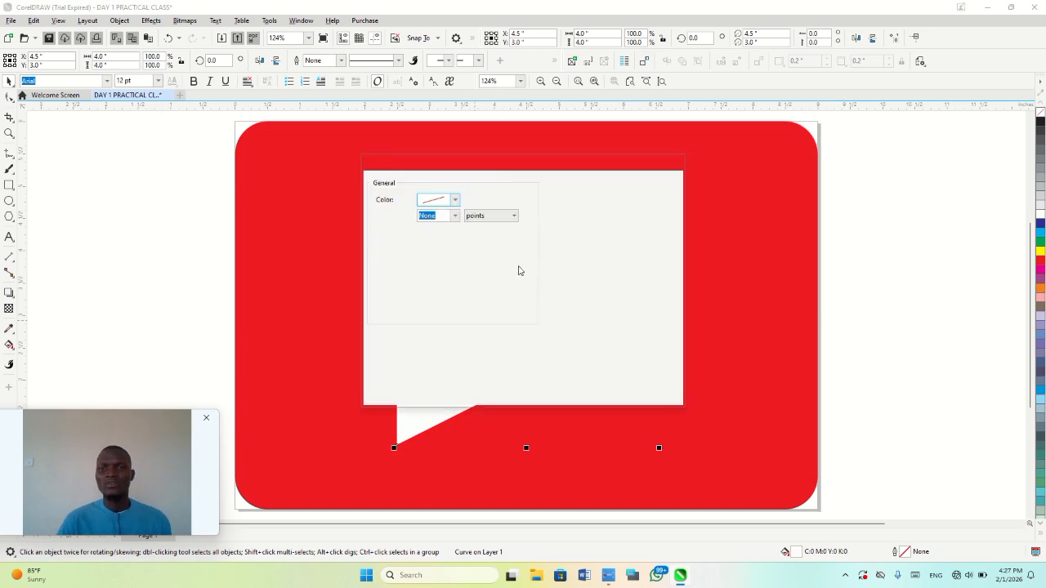
left_click(455, 216)
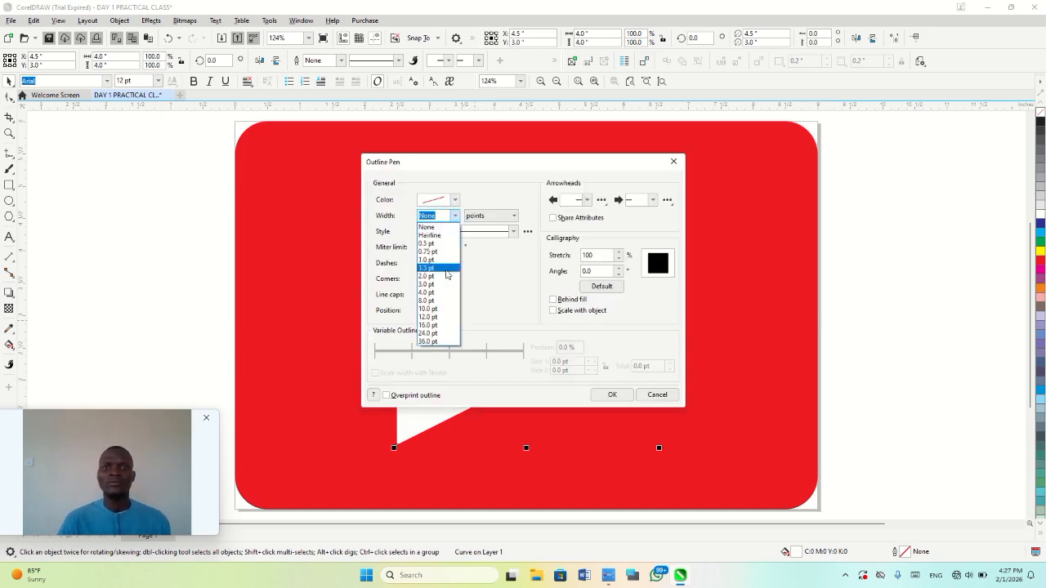
left_click(428, 287)
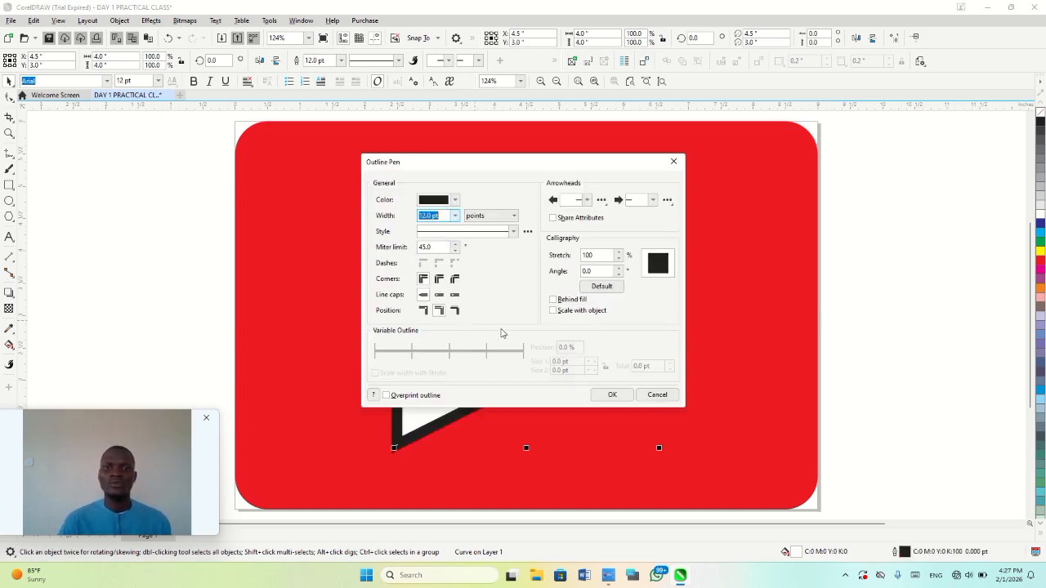
left_click(612, 395)
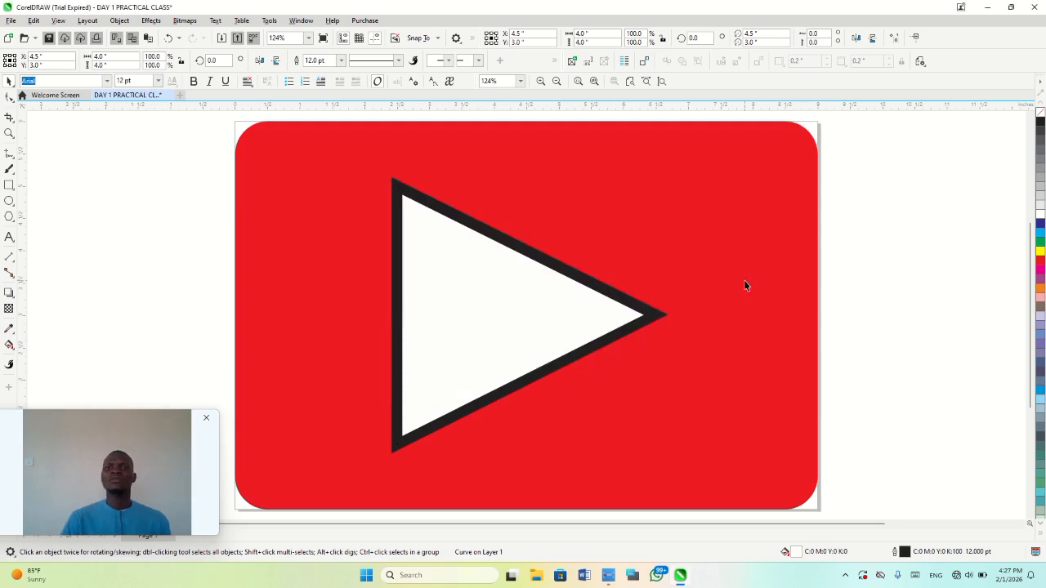
- Remove the outline from the white triangle and deselect it
left_click(539, 336)
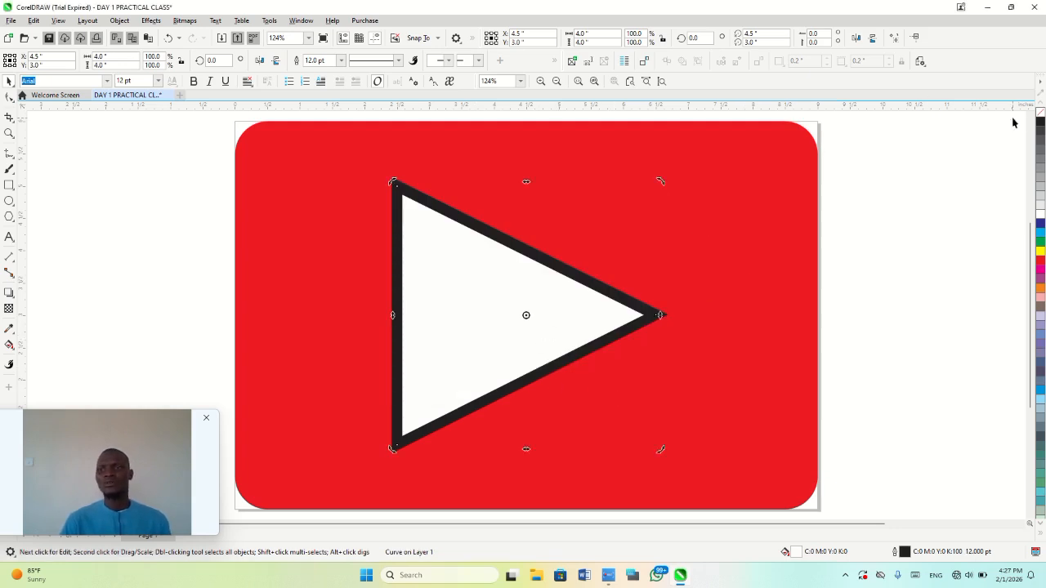
right_click(1040, 115)
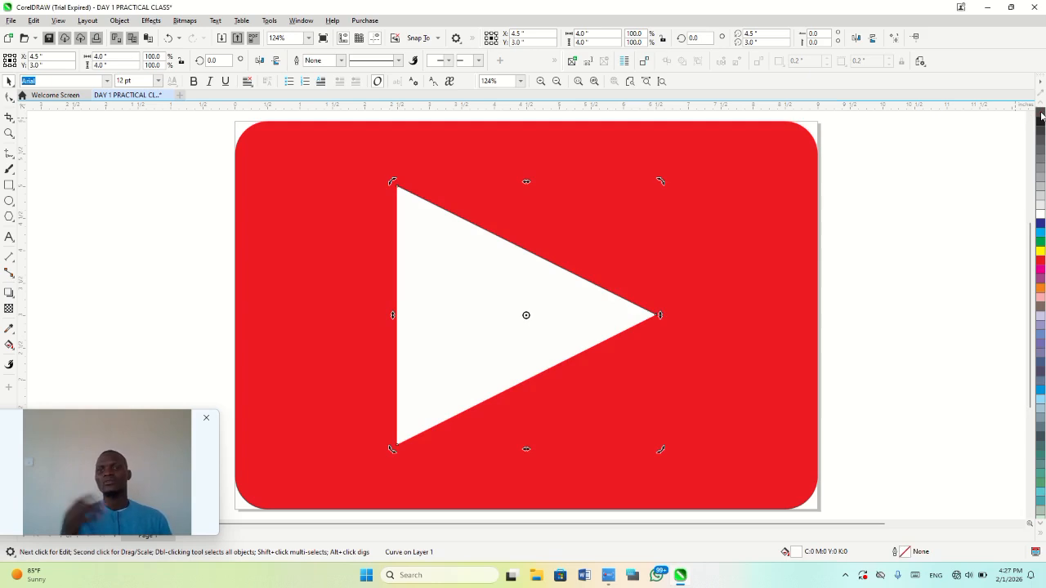
left_click(910, 328)
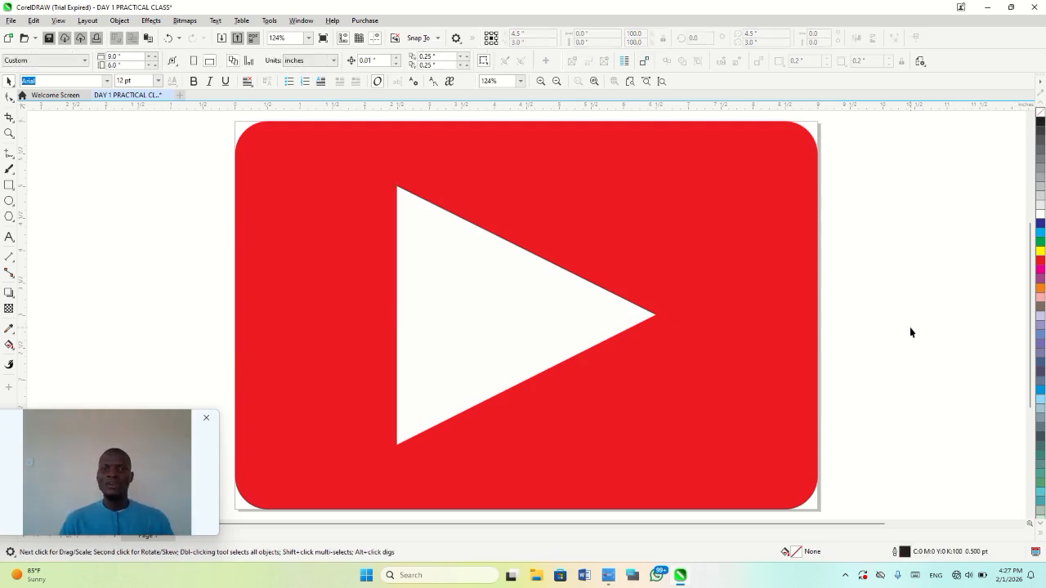
- Round the triangle's right tip by converting its upper edge to a curve, smoothing the tip node and adjusting the edge's curve handles
left_click(556, 331)
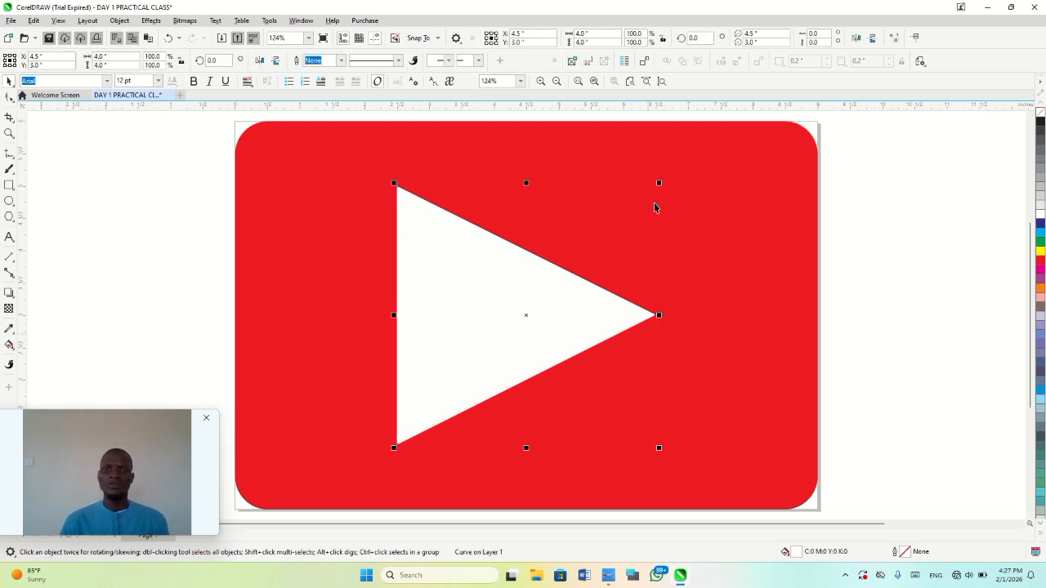
key("F10")
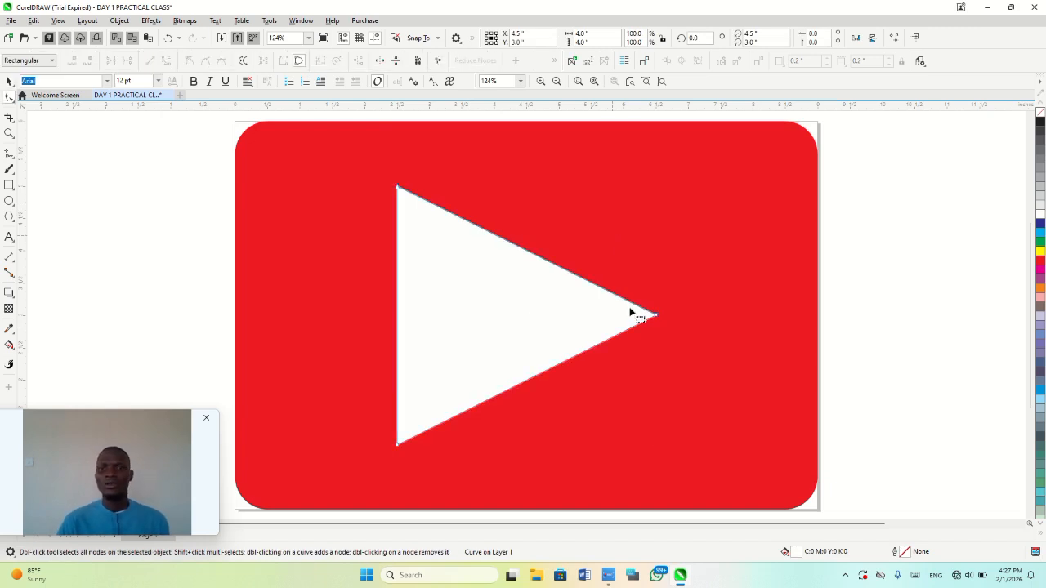
mouse_move(656, 317)
left_mouse_down()
mouse_move(636, 332)
mouse_move(656, 315)
left_mouse_up()
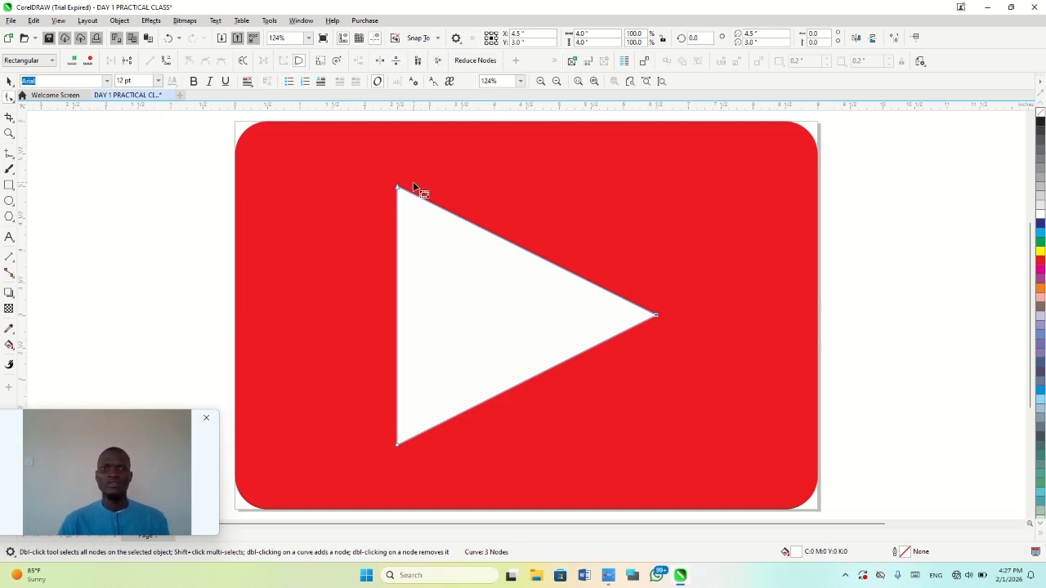
left_click(657, 315)
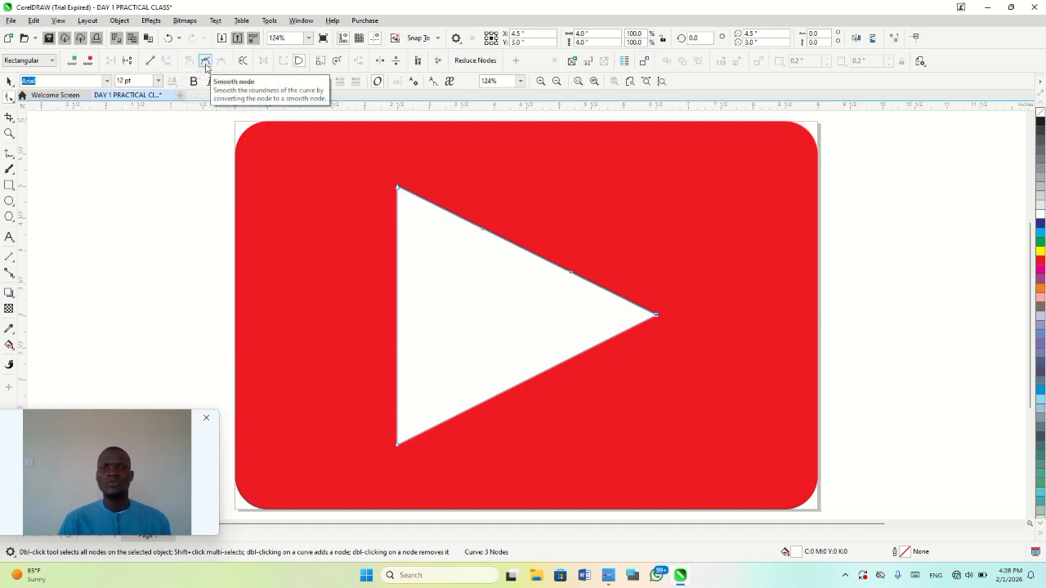
left_click(206, 65)
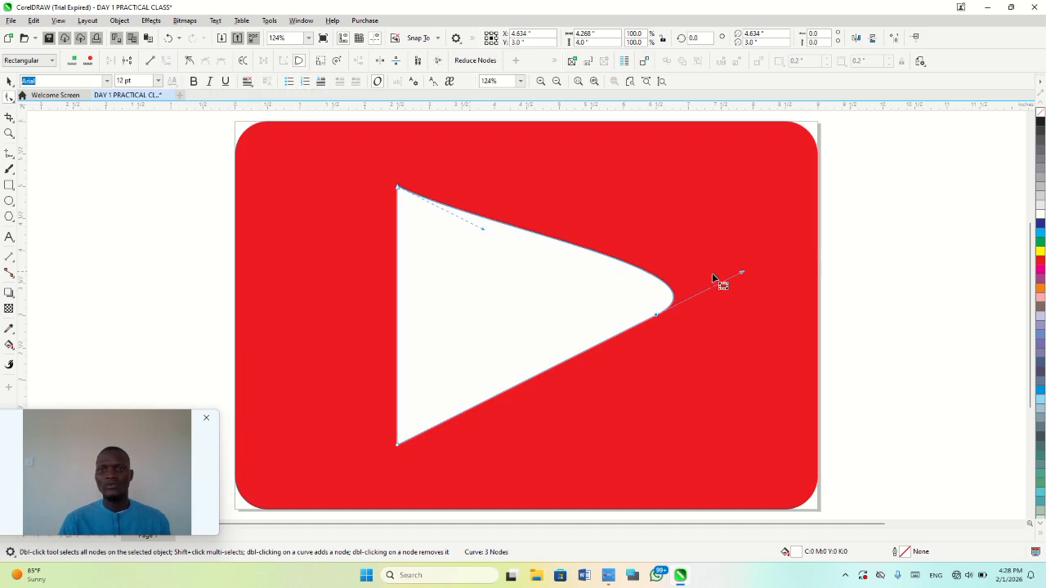
left_click_drag(744, 272, 678, 304)
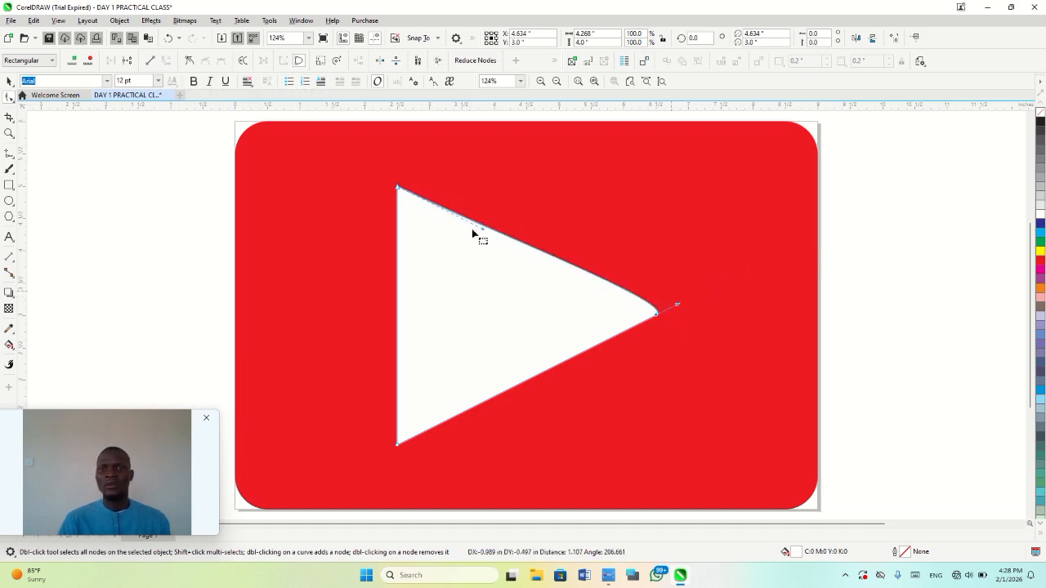
left_click_drag(486, 232, 677, 296)
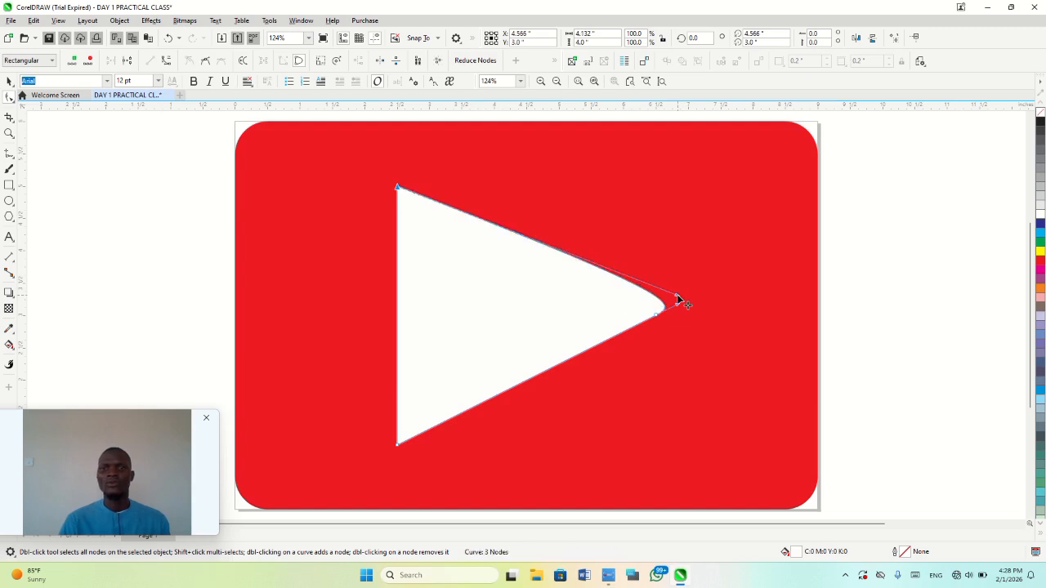
- Round the triangle's bottom-left corner by converting its lower edge to a curve, smoothing the corner node and shortening its curve handle
left_click(397, 445)
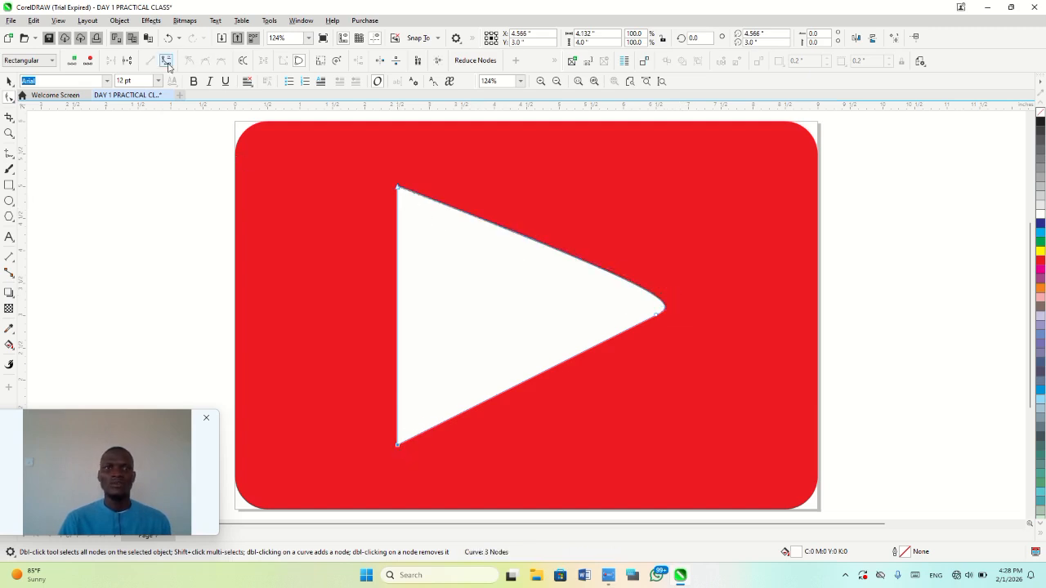
left_click(205, 63)
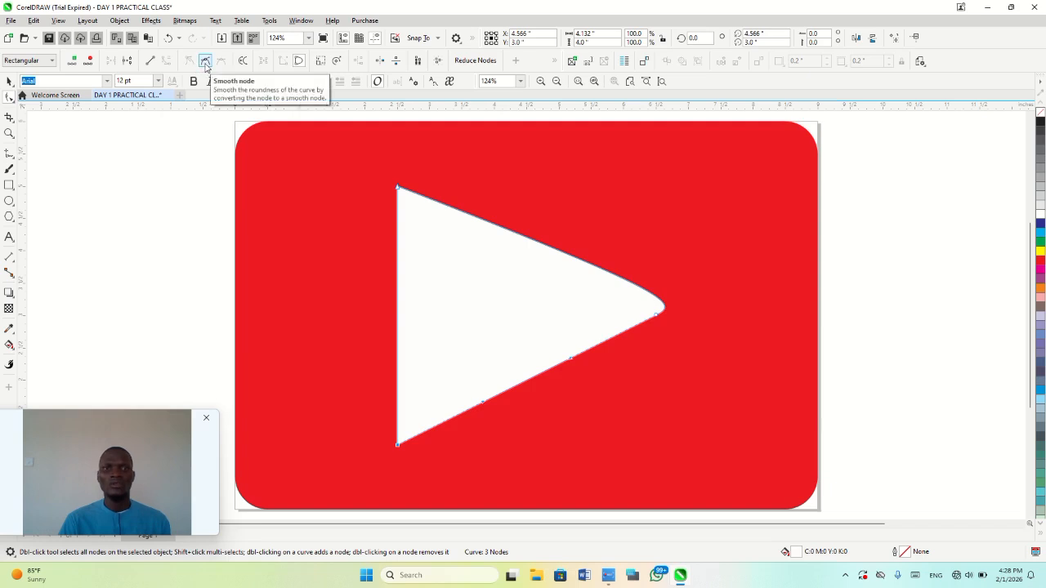
left_click(205, 63)
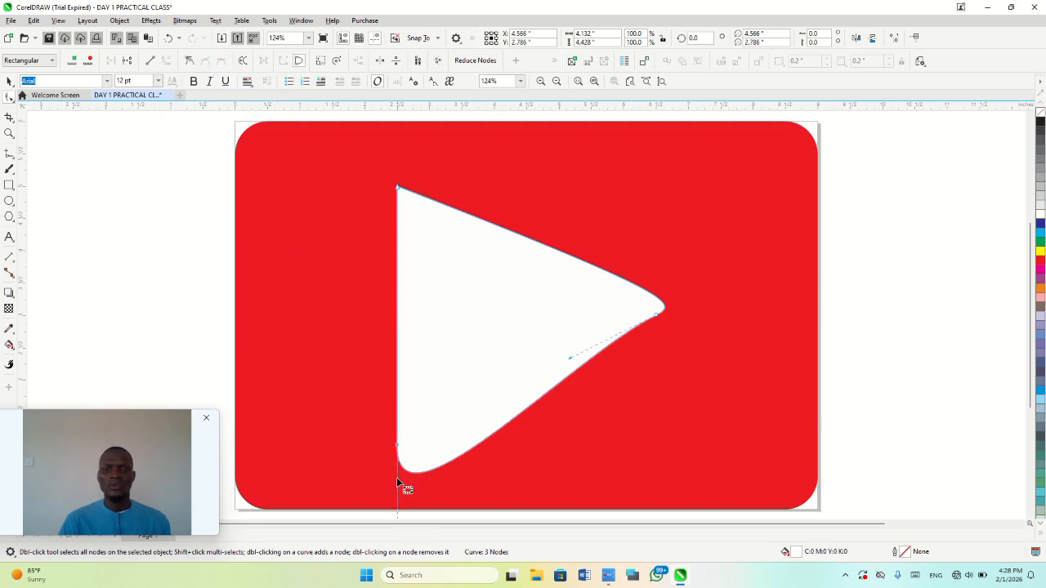
key("Page_Down")
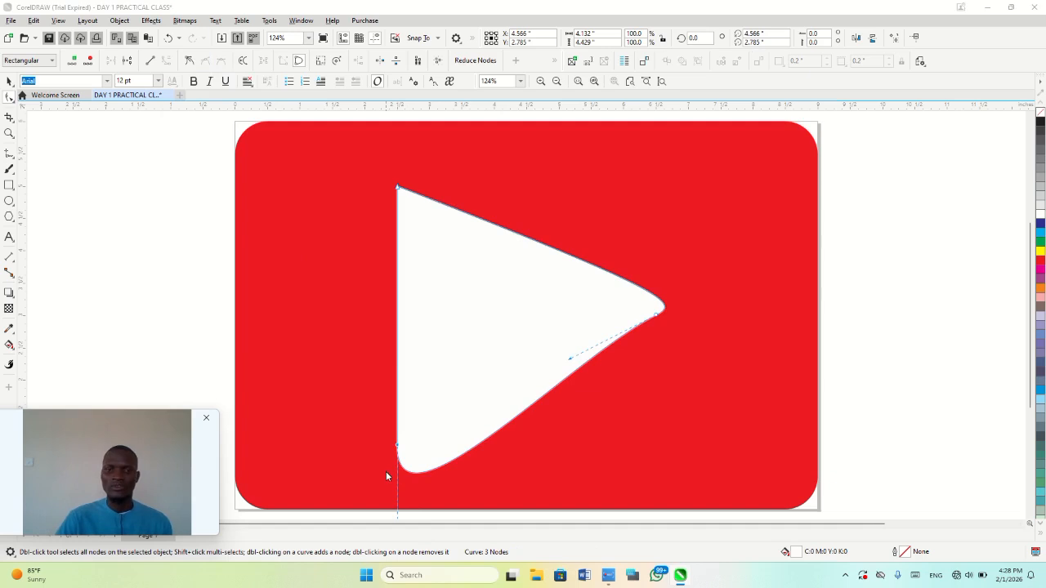
key("Escape")
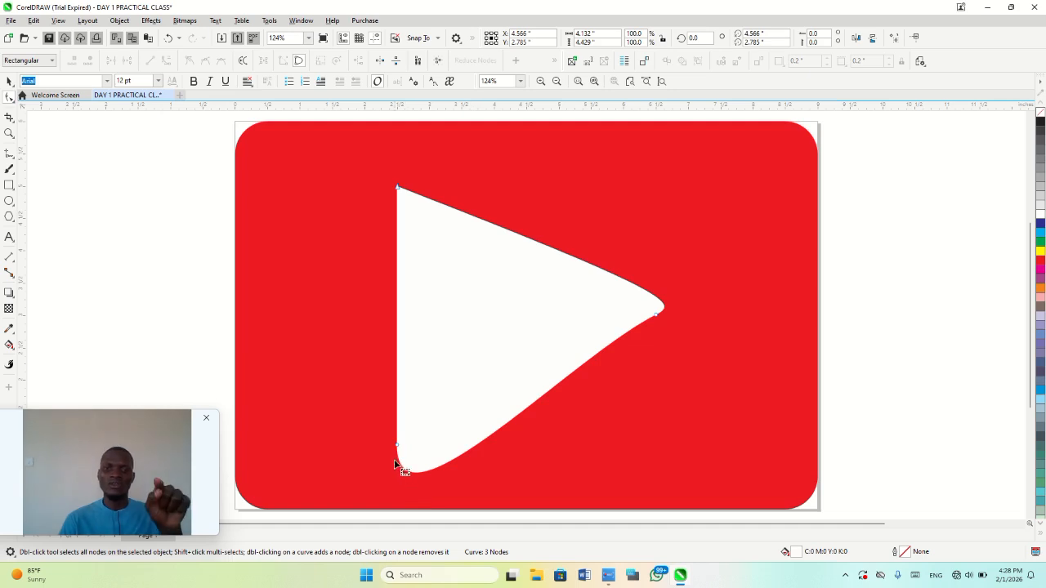
left_click(397, 447)
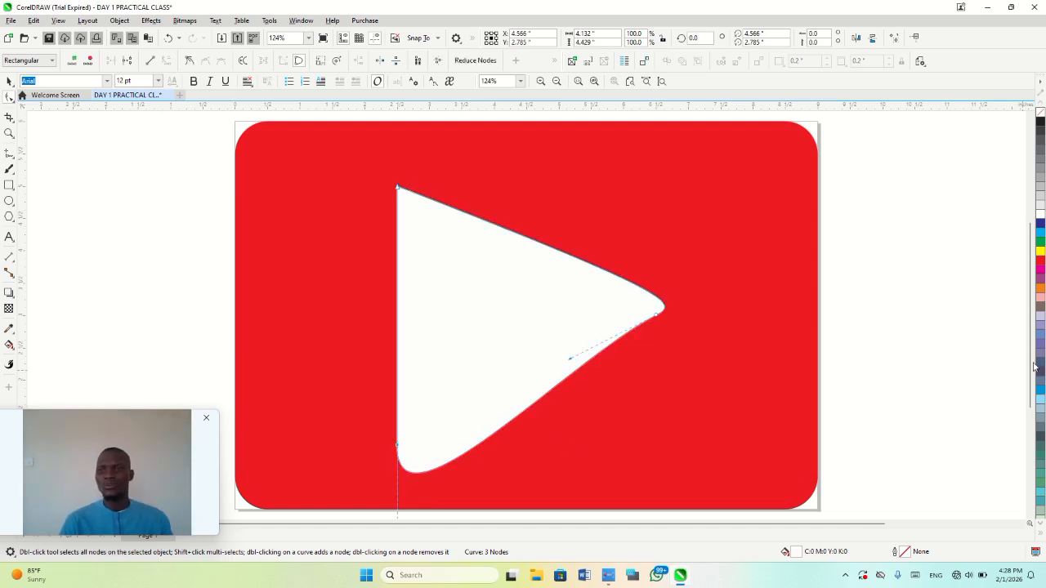
left_click_drag(1032, 365, 1031, 437)
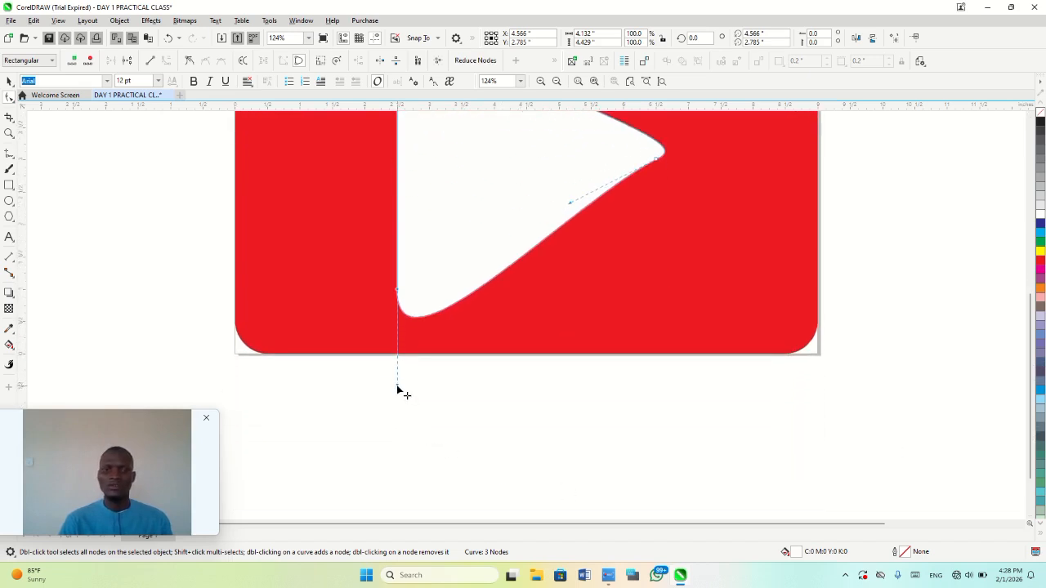
left_click_drag(398, 386, 397, 325)
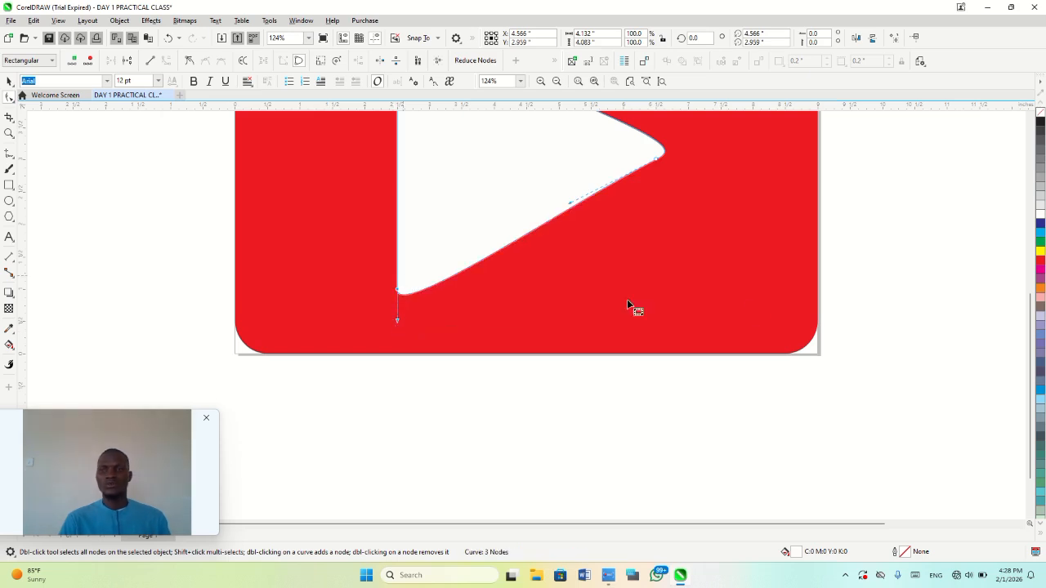
- Undo the rounding of both triangle corners and return to the Pick tool
scroll(749, 309, "up", 3)
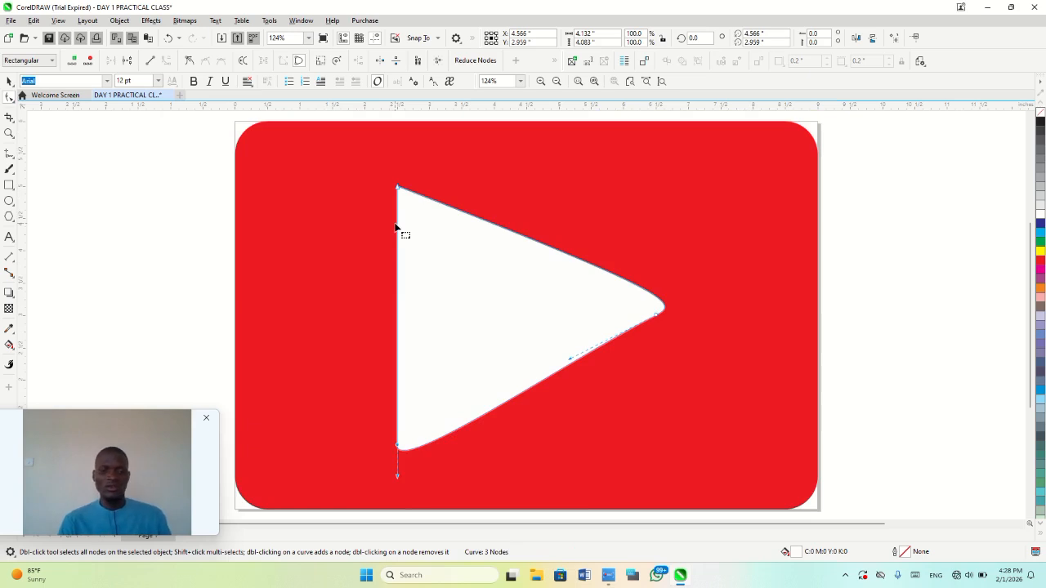
key("ctrl+z")
key("ctrl+z")
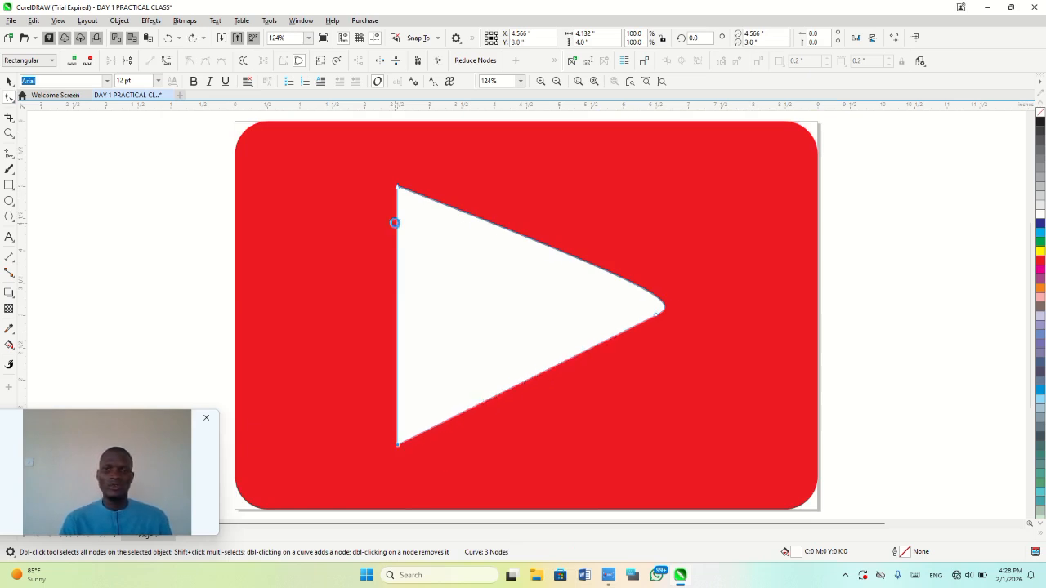
key("ctrl+z")
key("ctrl+z")
key("ctrl+z")
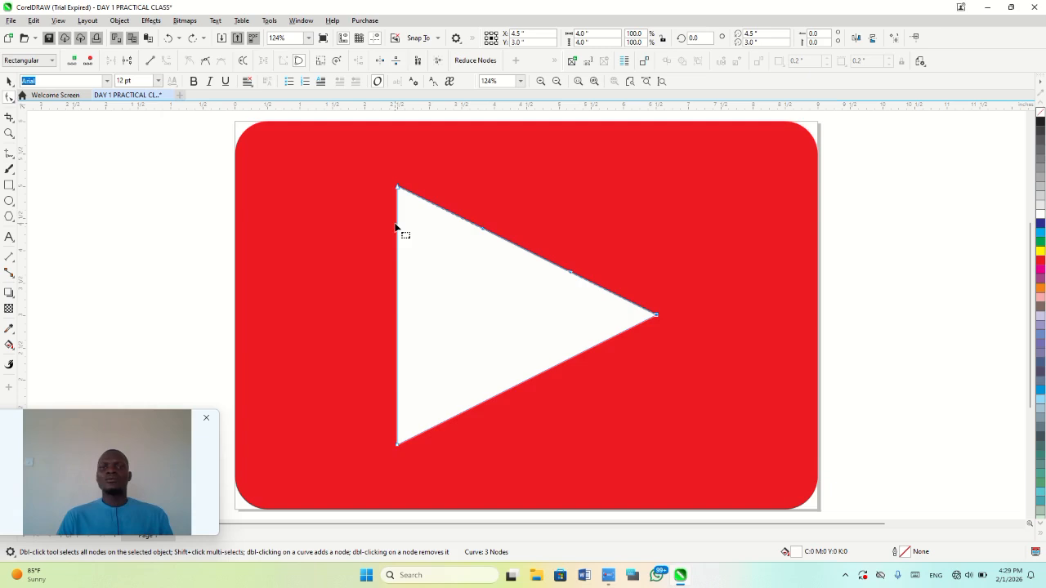
key("space")
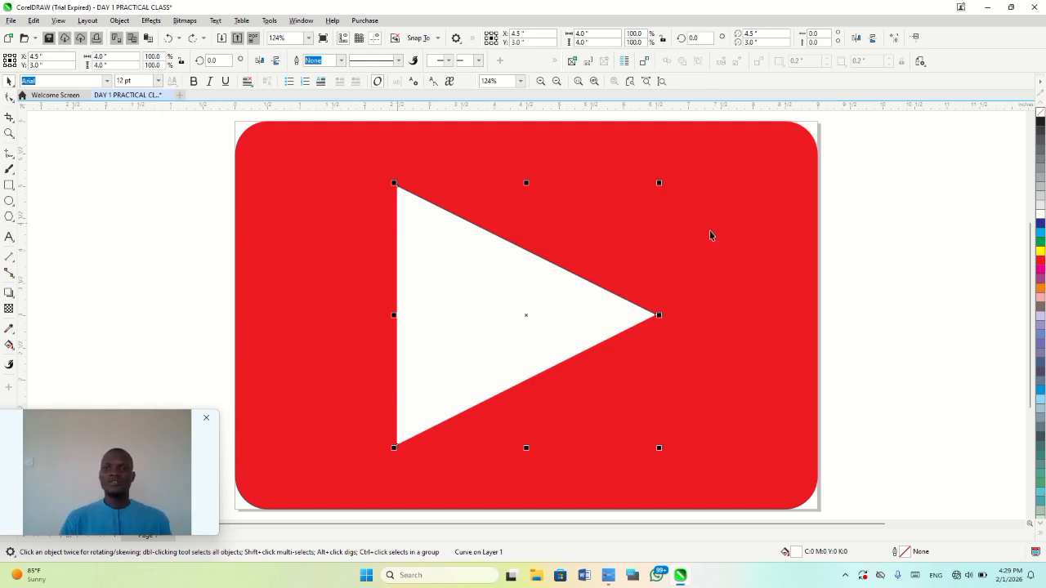
- Group the red rounded rectangle and the white triangle
left_click(914, 280)
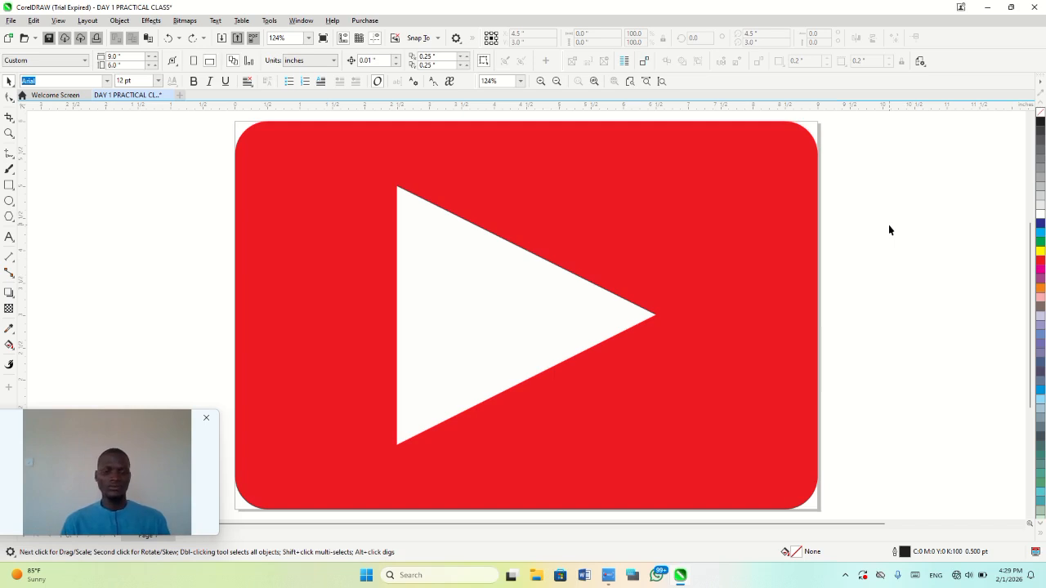
key("ctrl+a")
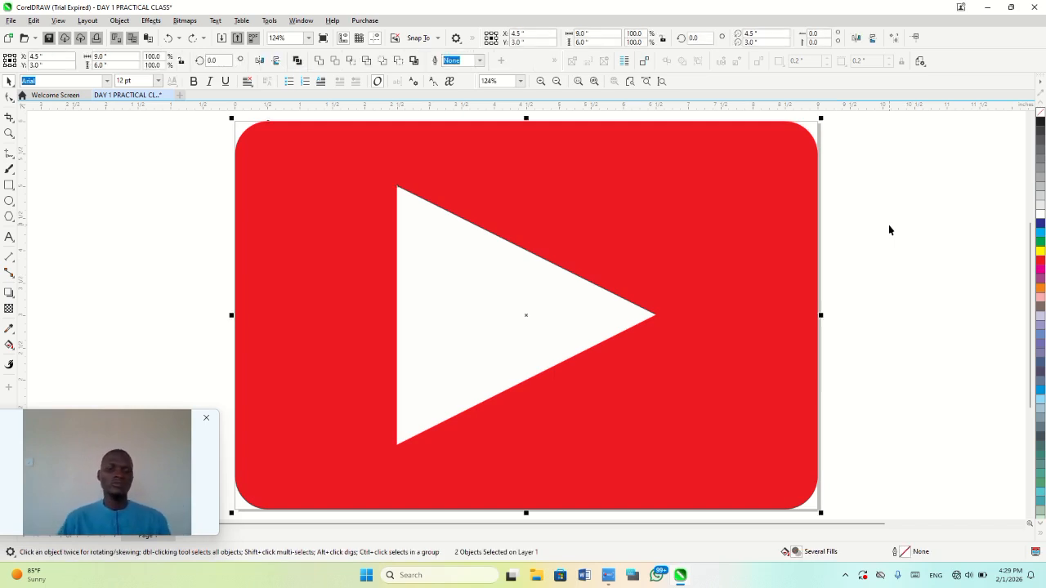
key("ctrl+g")
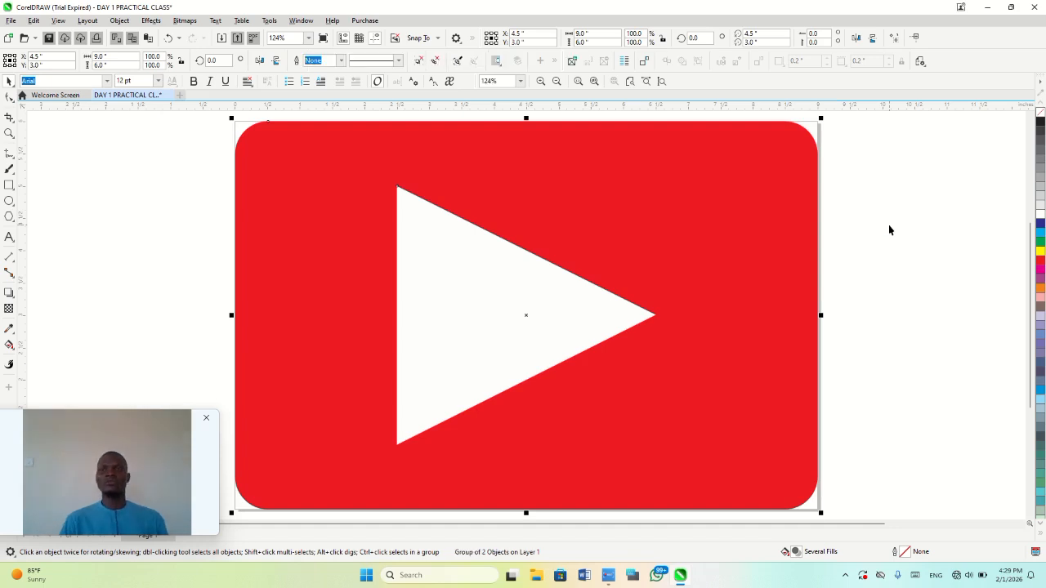
- Scale the grouped logo proportionally to about 4.72 by 3.15 inches and move it near the page centre
left_click_drag(820, 118, 562, 303)
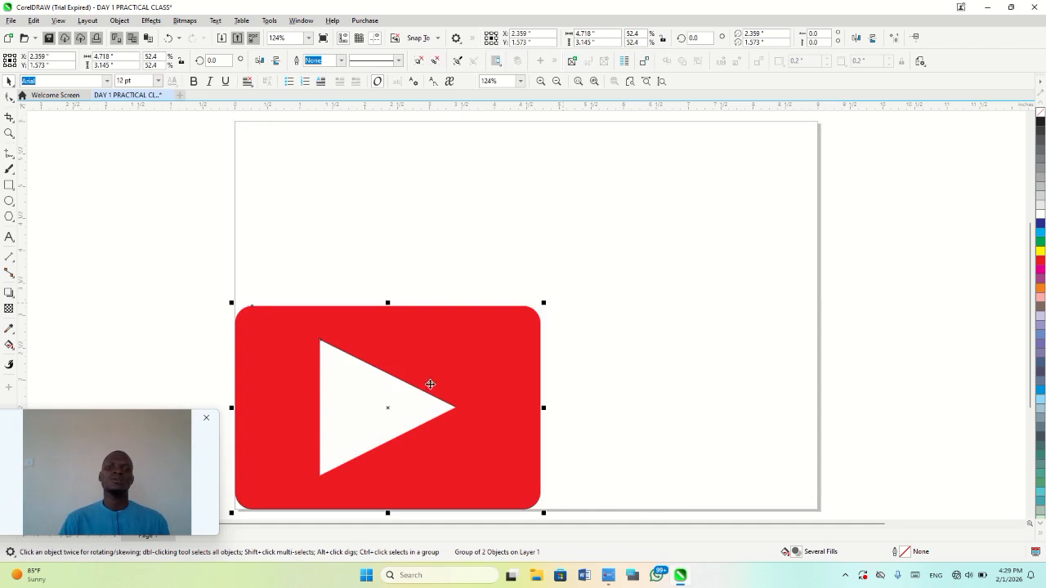
left_click_drag(430, 384, 584, 304)
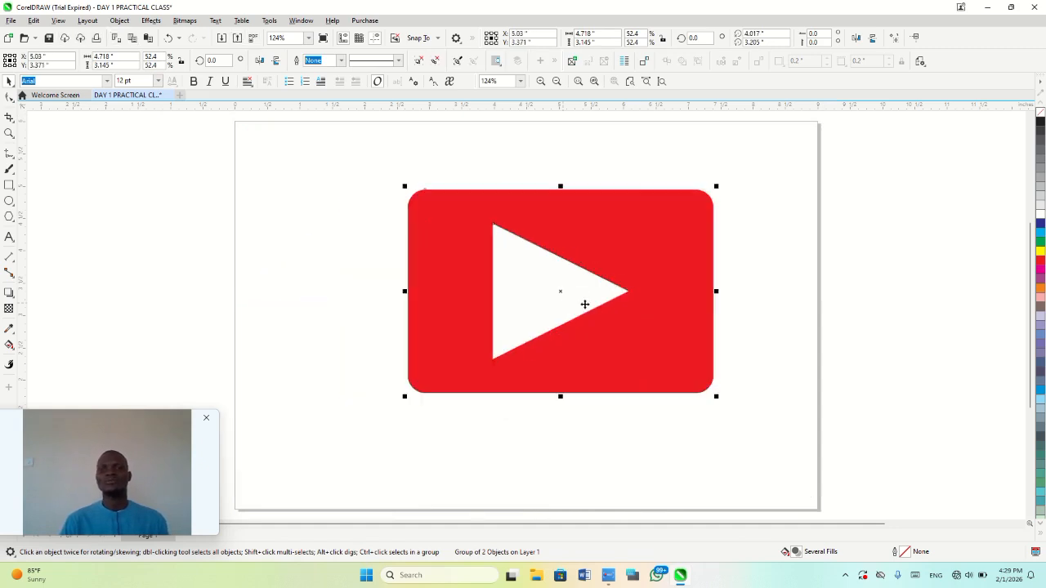
left_click(792, 313)
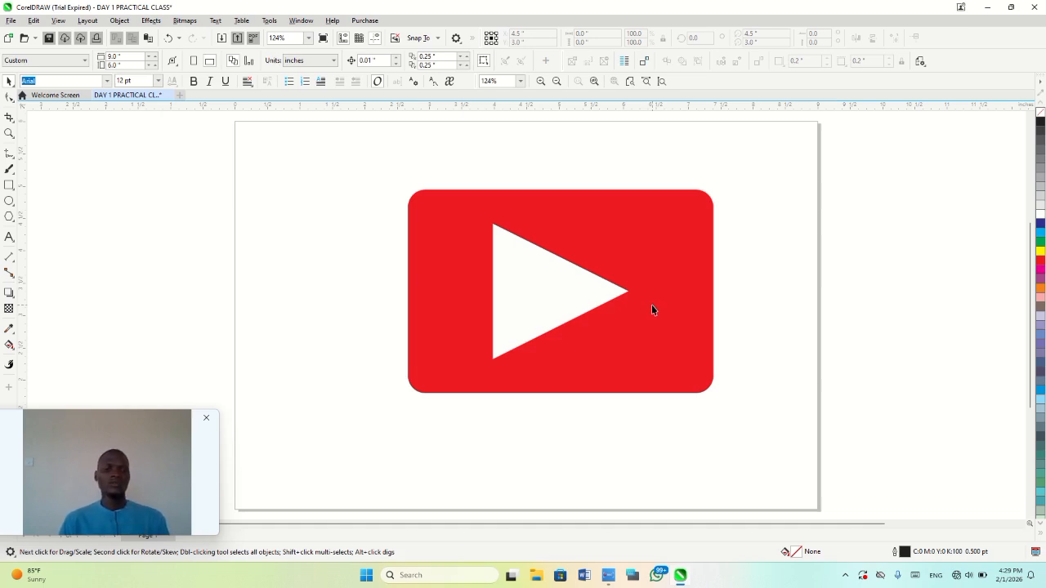
- Undo the moving and scaling of the grouped logo
key("ctrl+z")
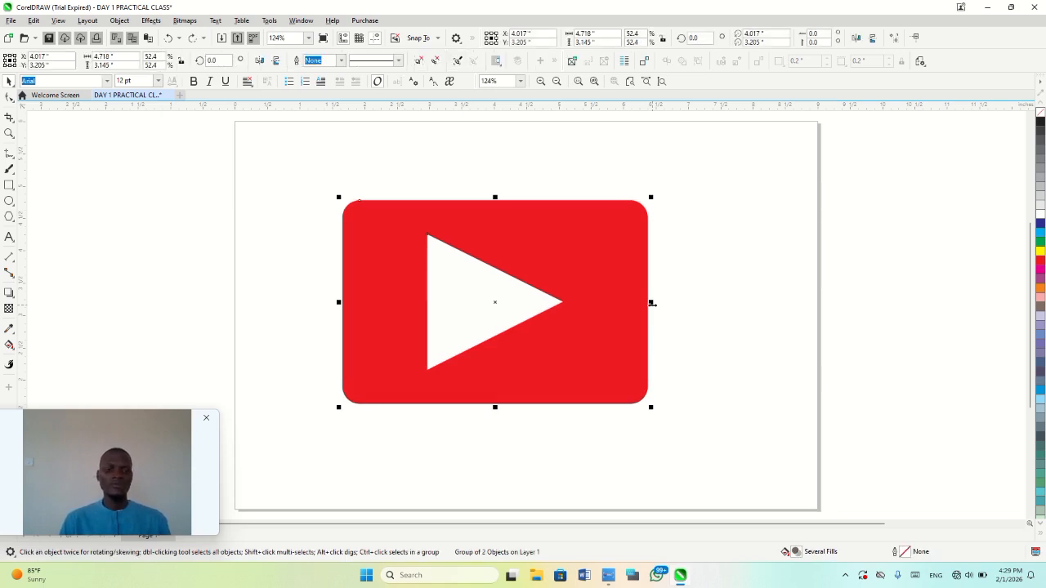
key("ctrl+z")
key("ctrl+z")
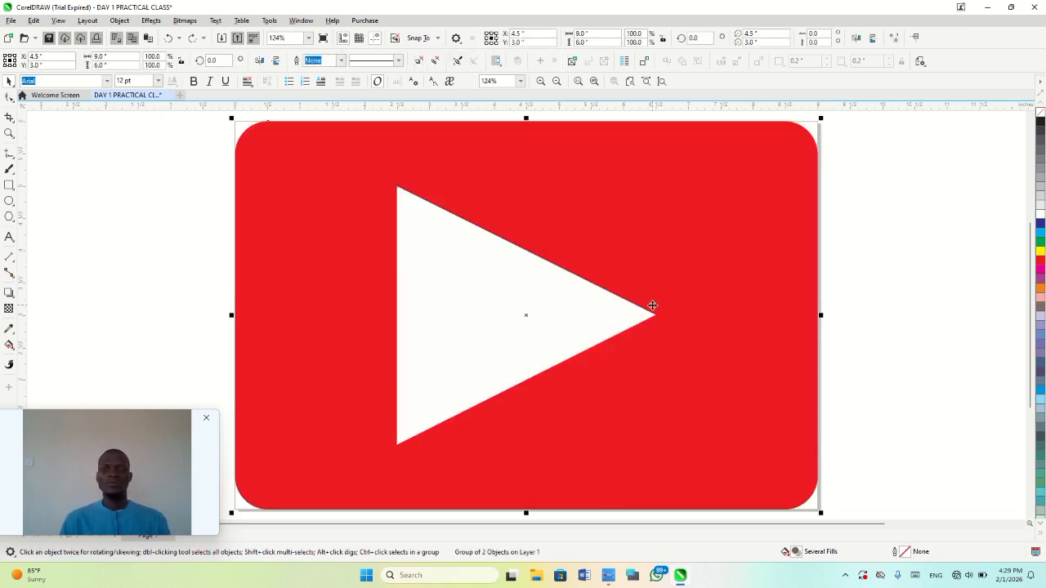
- Zoom in on the whole logo with the Zoom tool, framing it twice, and reselect the group with the Pick tool
scroll(652, 306, "down", 2)
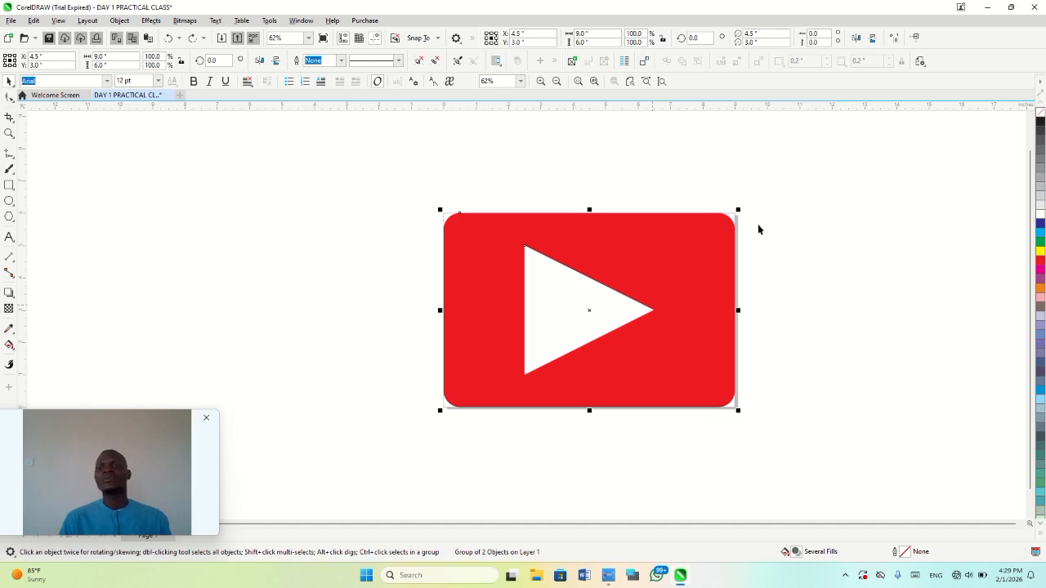
left_click(792, 324)
left_click(793, 324)
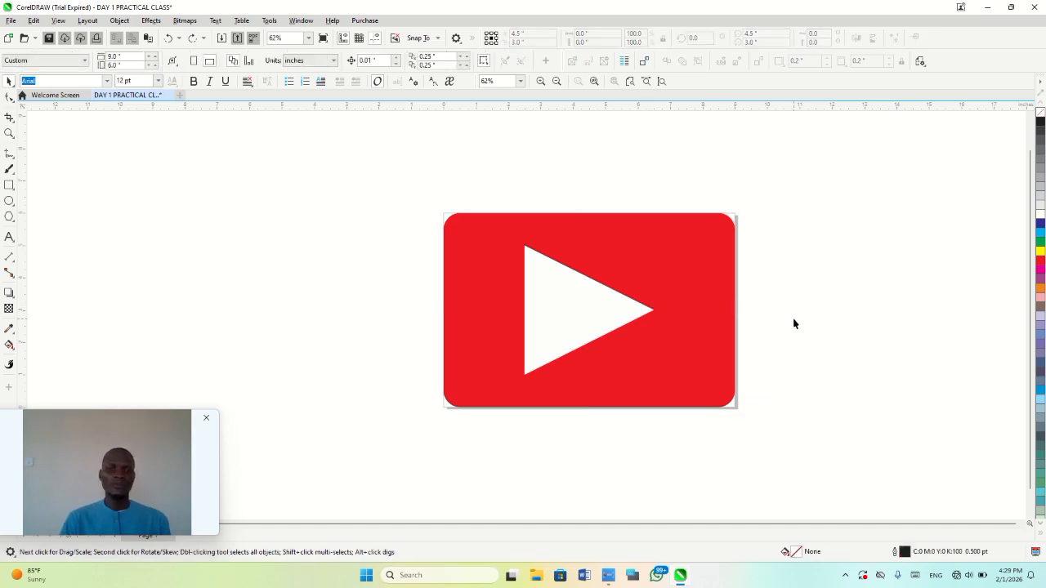
key("z")
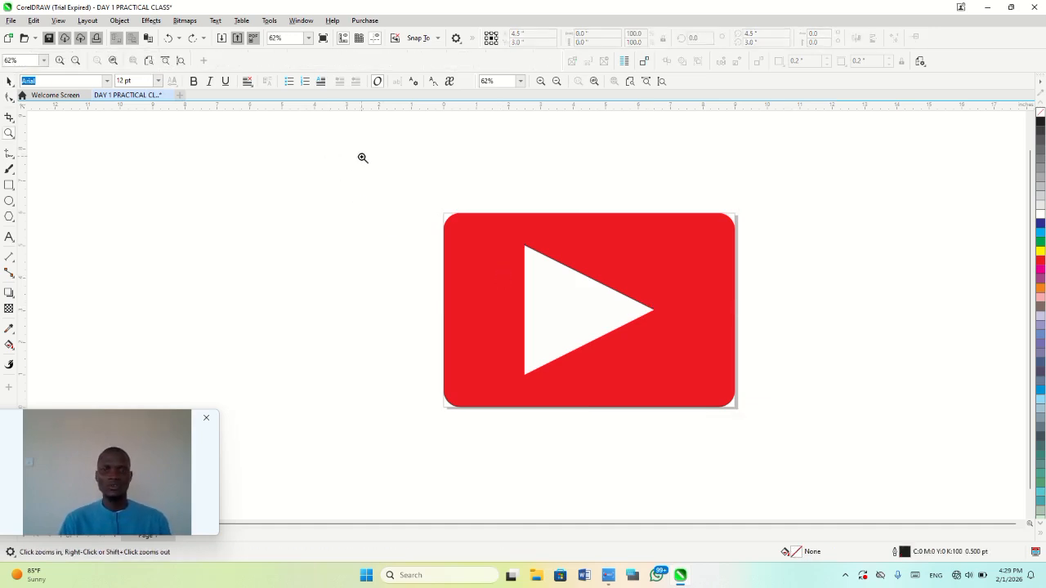
left_click_drag(392, 168, 799, 450)
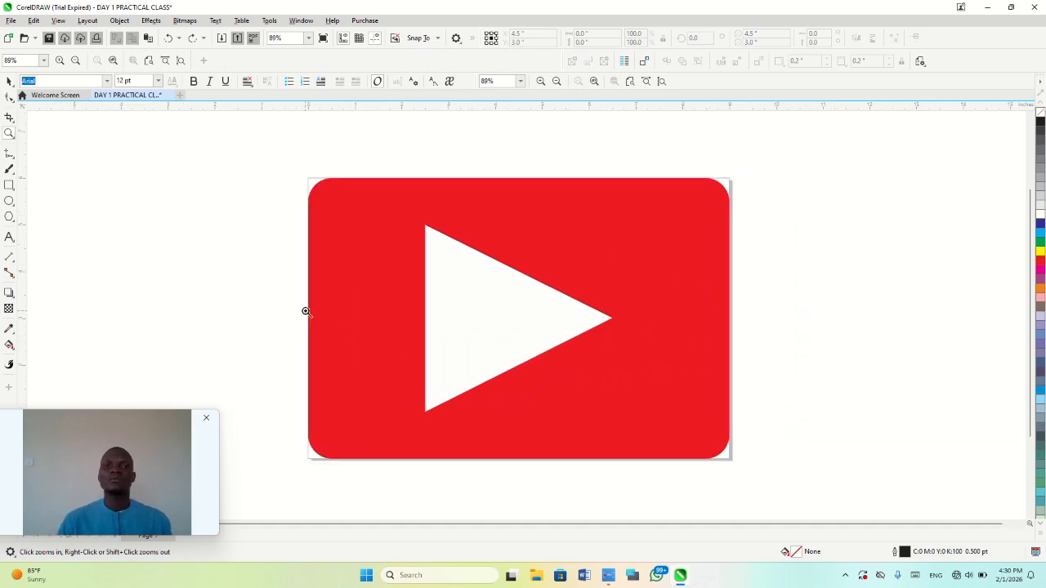
left_click_drag(238, 143, 812, 509)
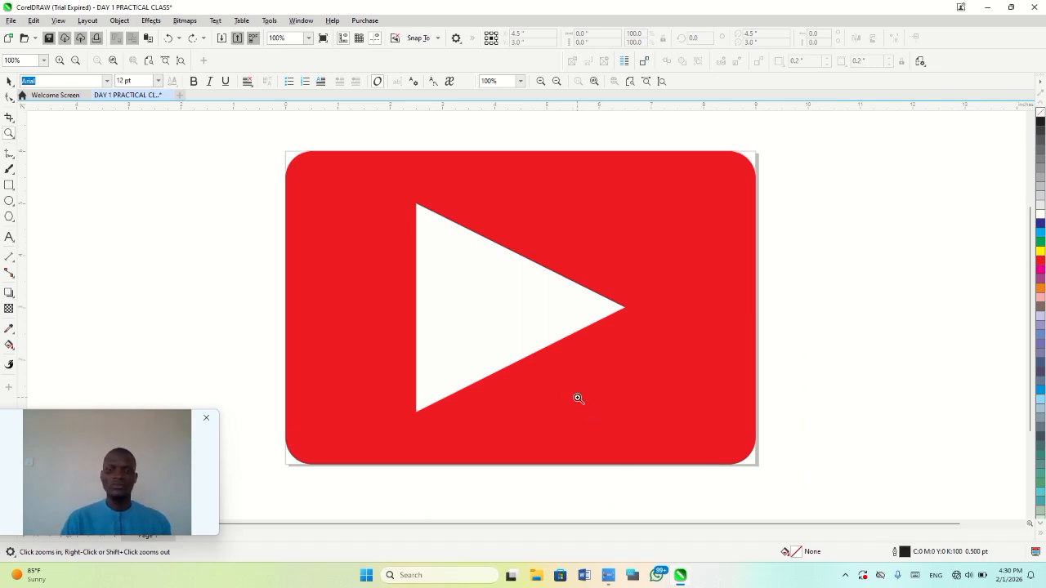
key("space")
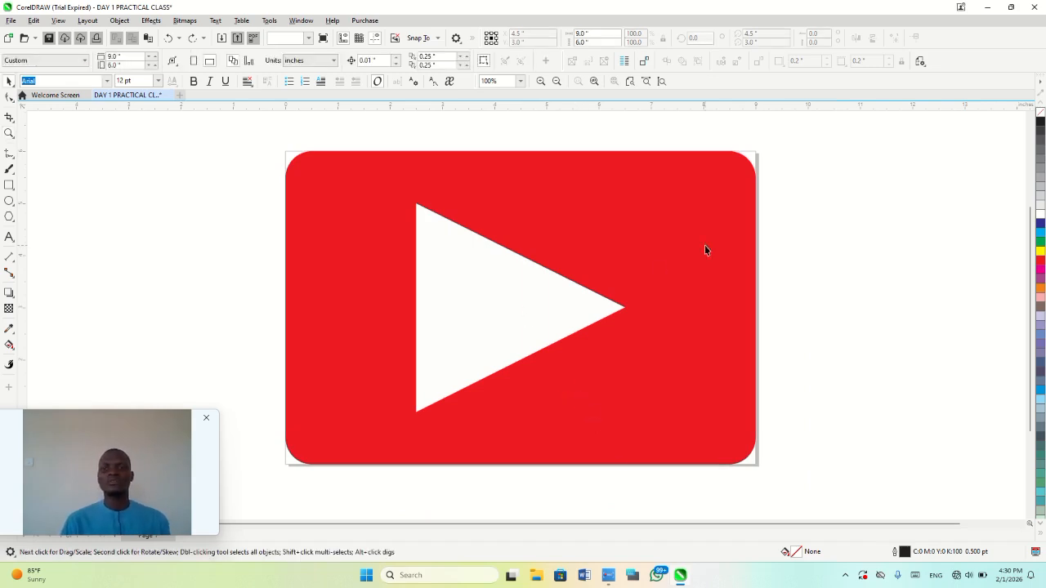
left_click(706, 248)
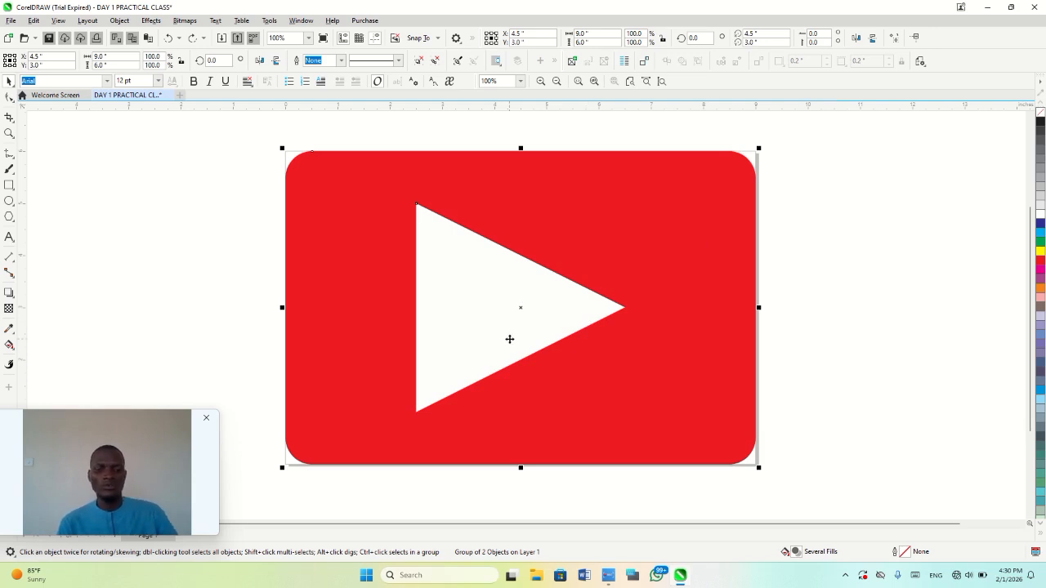
- Draw a yellow-filled rectangle about 13.94 by 1.66 inches across the logo, send it to the back and return it to the front
key("F6")
mouse_move(170, 242)
left_mouse_down()
mouse_move(915, 278)
mouse_move(883, 338)
mouse_move(897, 327)
left_mouse_up()
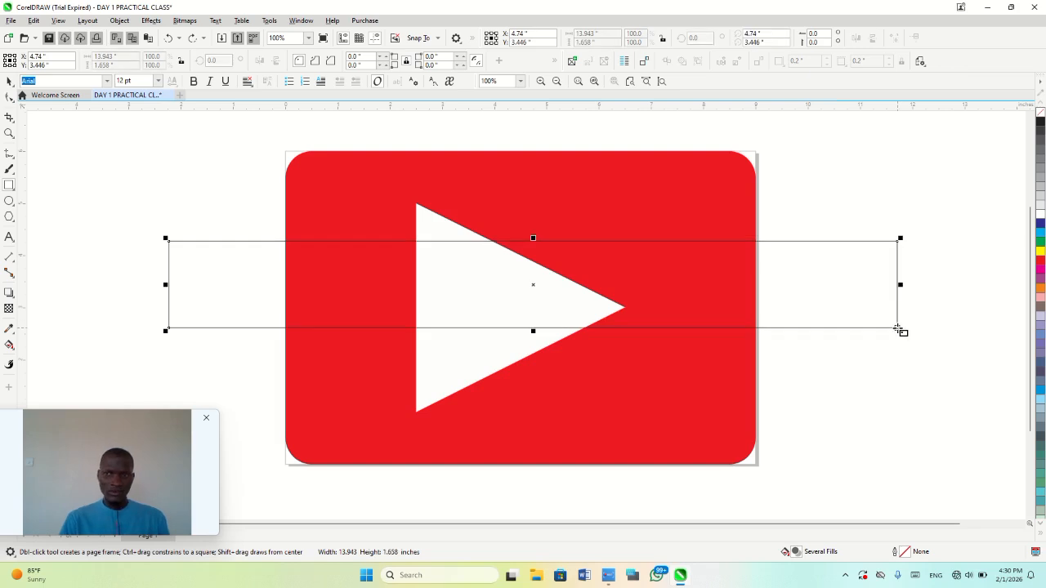
left_click(1040, 251)
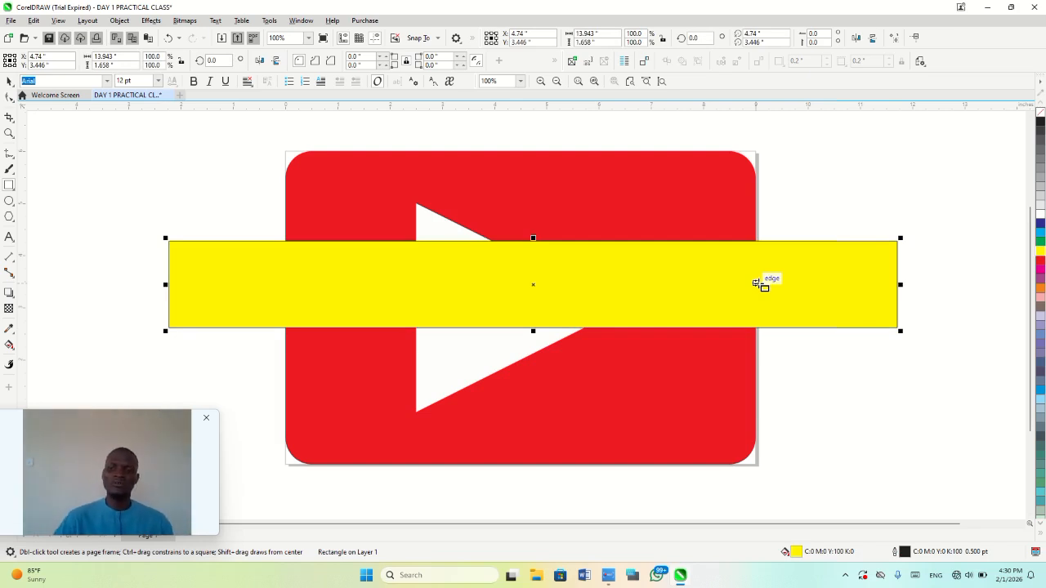
key("shift+Page_Down")
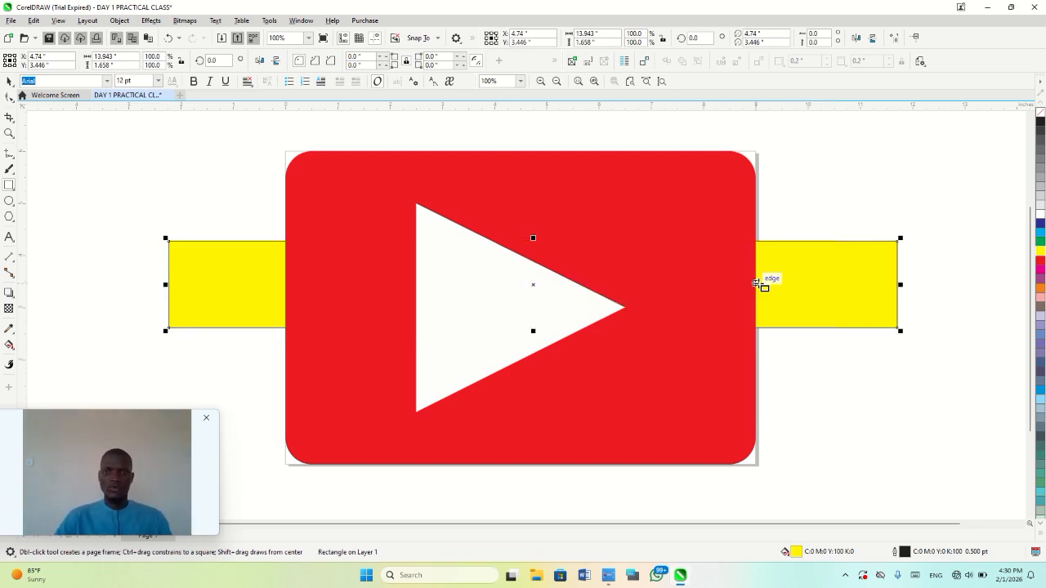
key("shift+Page_Up")
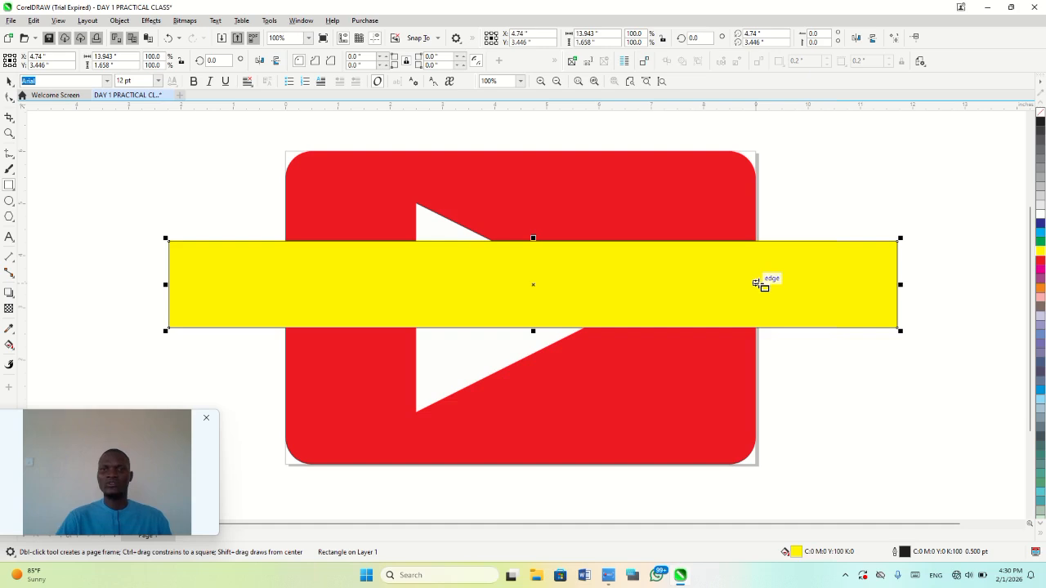
- Ungroup the logo and select the red rounded rectangle and the white triangle individually
left_click(637, 197)
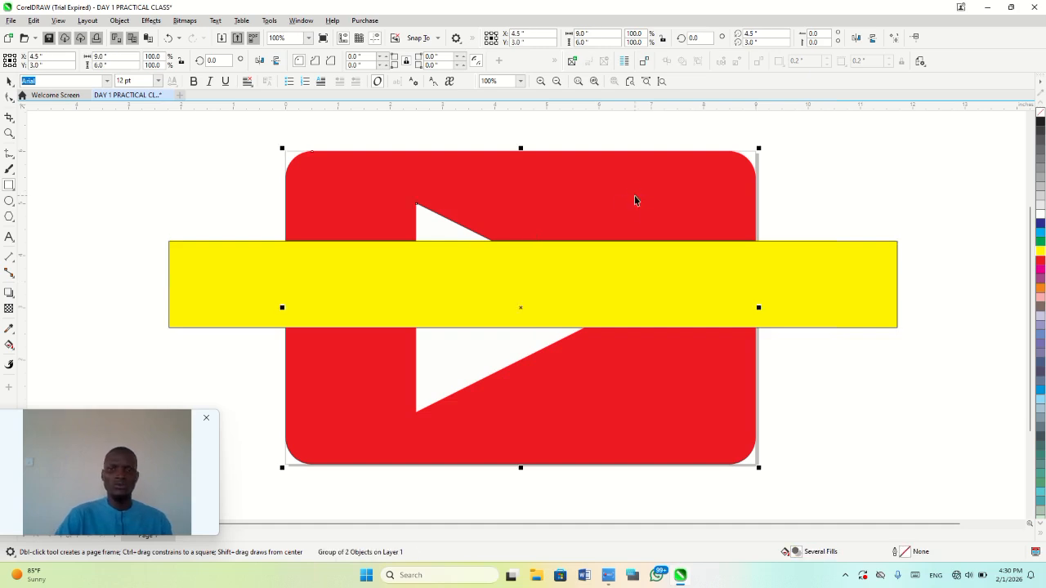
left_click(908, 156)
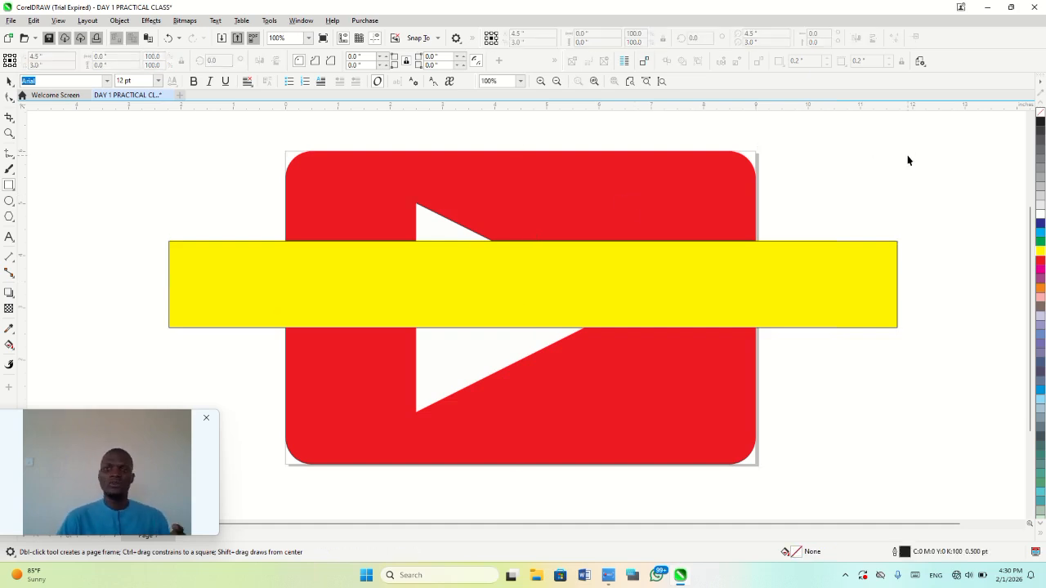
key("space")
left_click(671, 197)
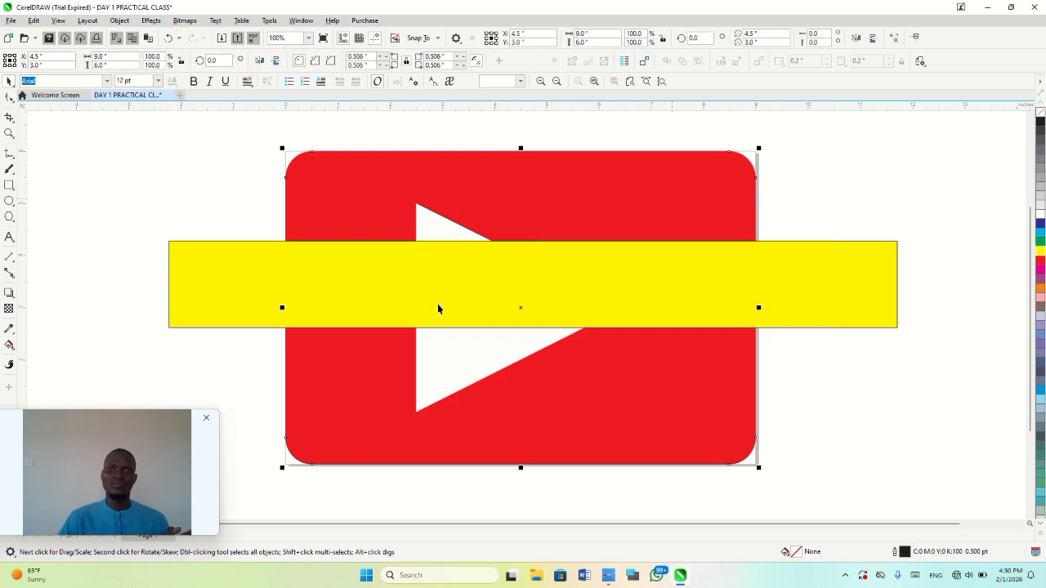
left_click(419, 368)
- Move the yellow bar back one level at a time behind the triangle and the red rectangle, and bring it to the front
left_click(793, 268)
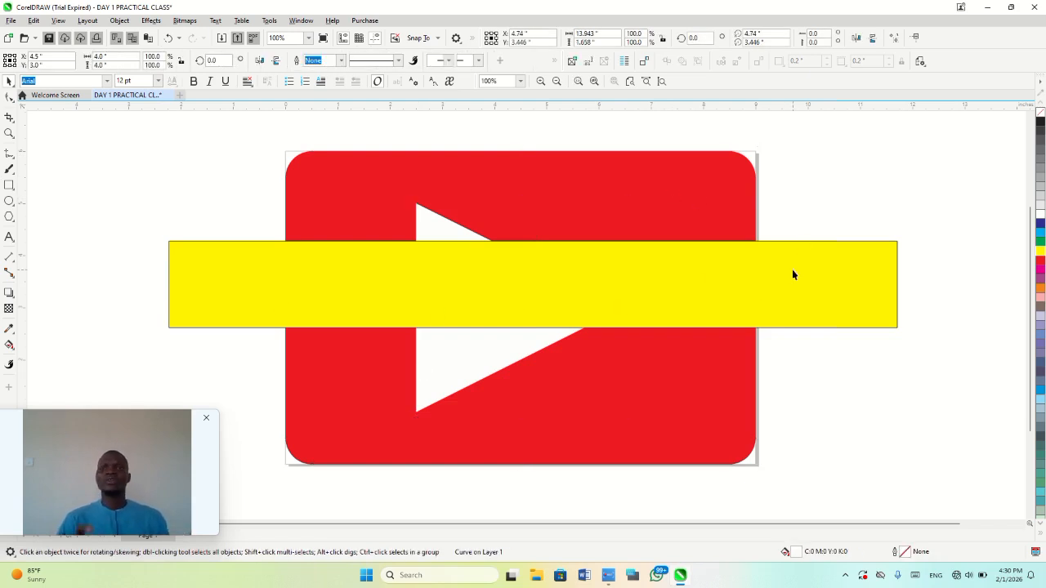
key("ctrl+Page_Down")
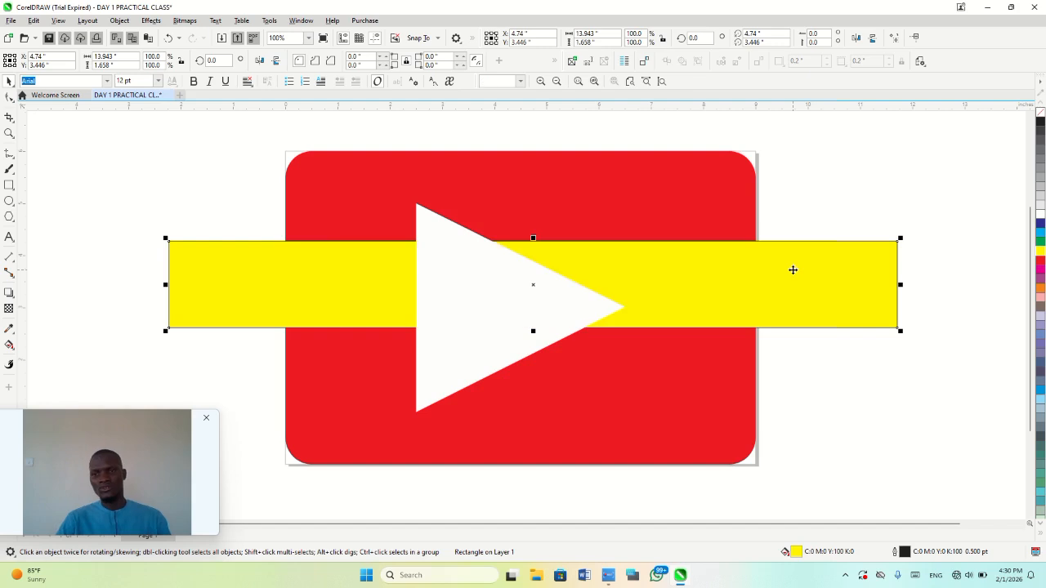
key("ctrl+Page_Down")
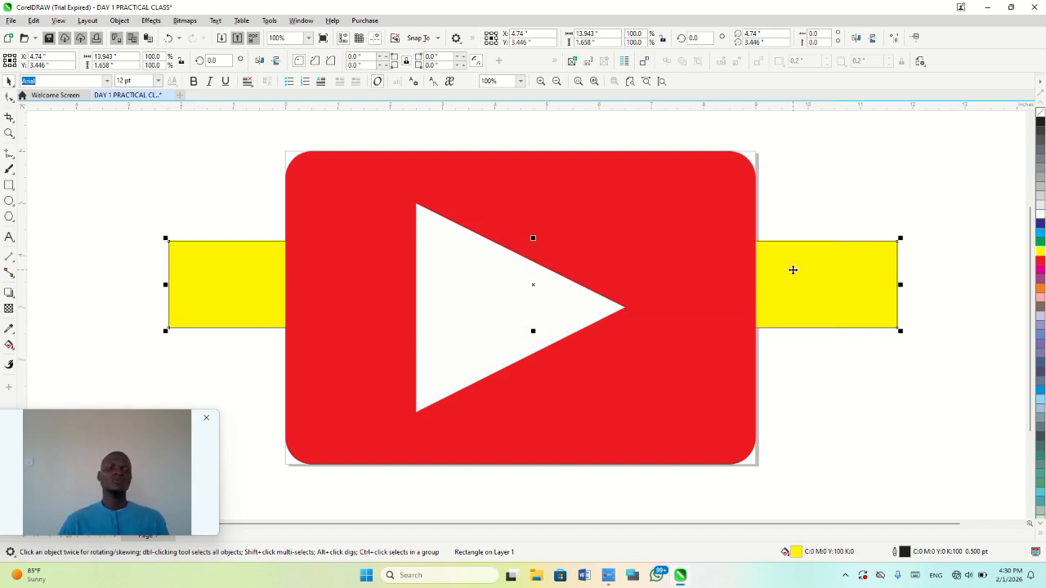
key("shift+Page_Up")
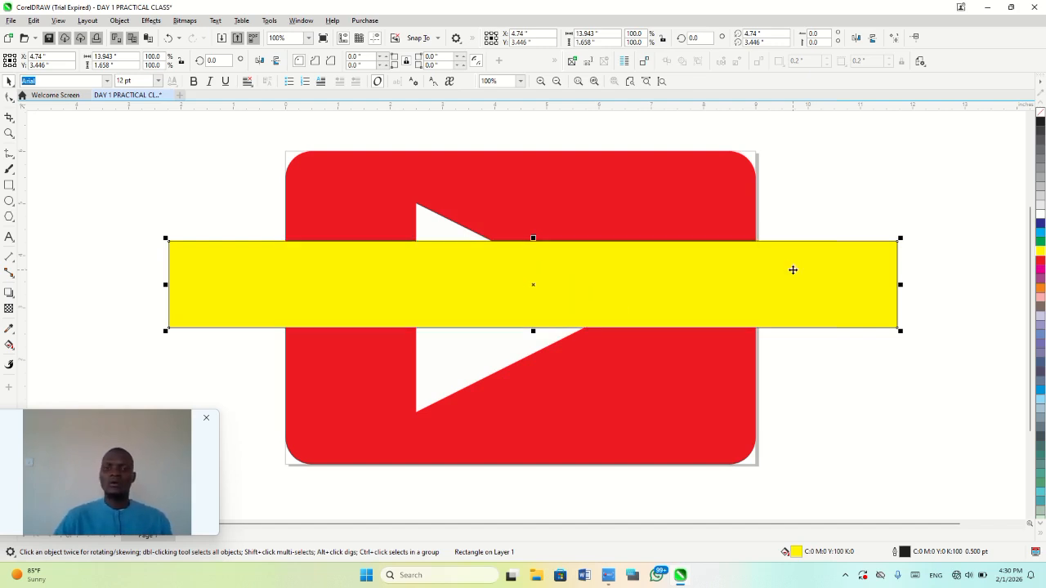
- Send the yellow bar to the back and raise it one level at a time above the red rectangle and the triangle
key("shift+Page_Down")
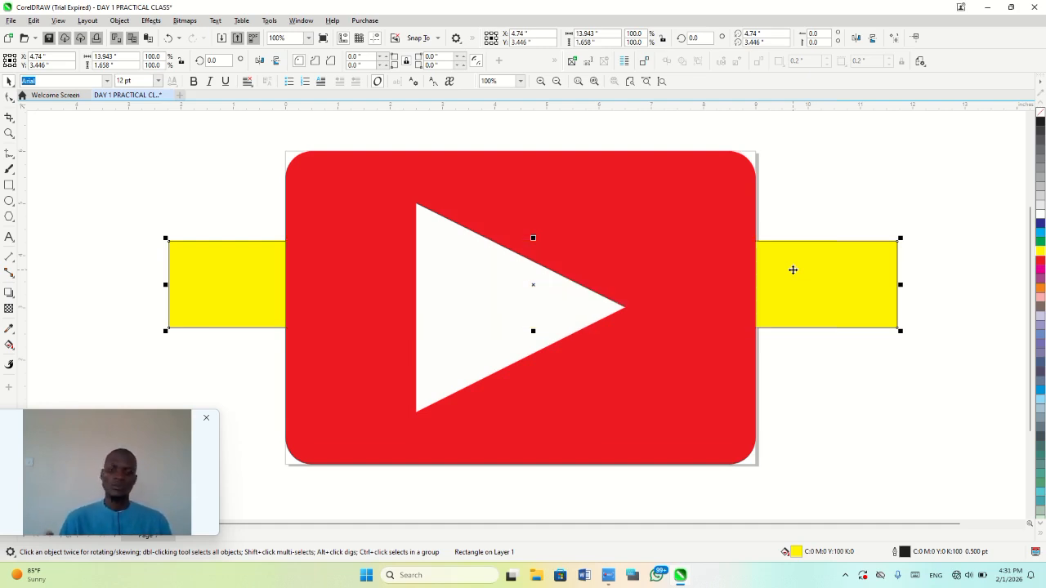
key("ctrl+Page_Up")
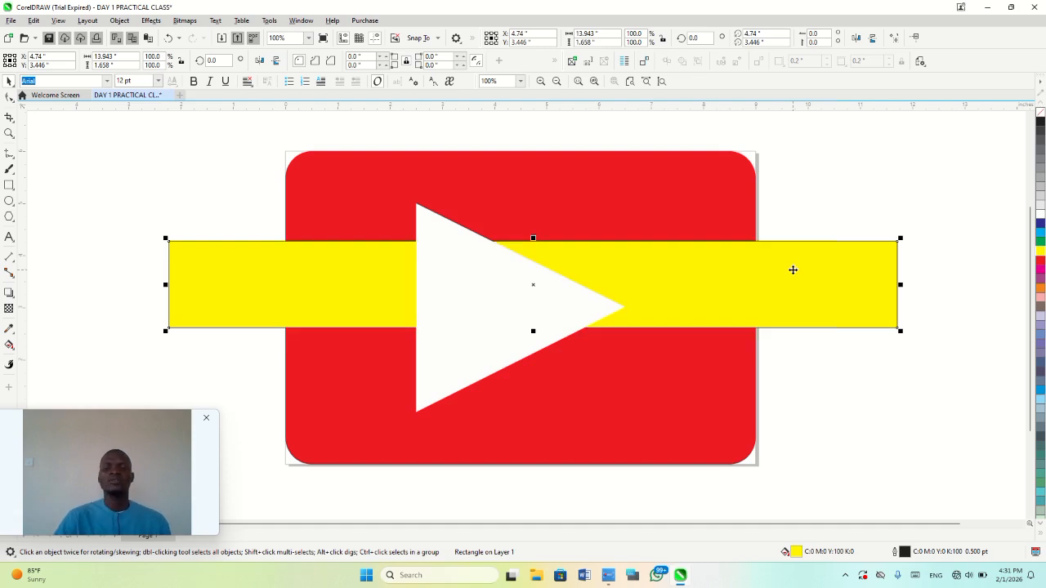
key("ctrl+Page_Up")
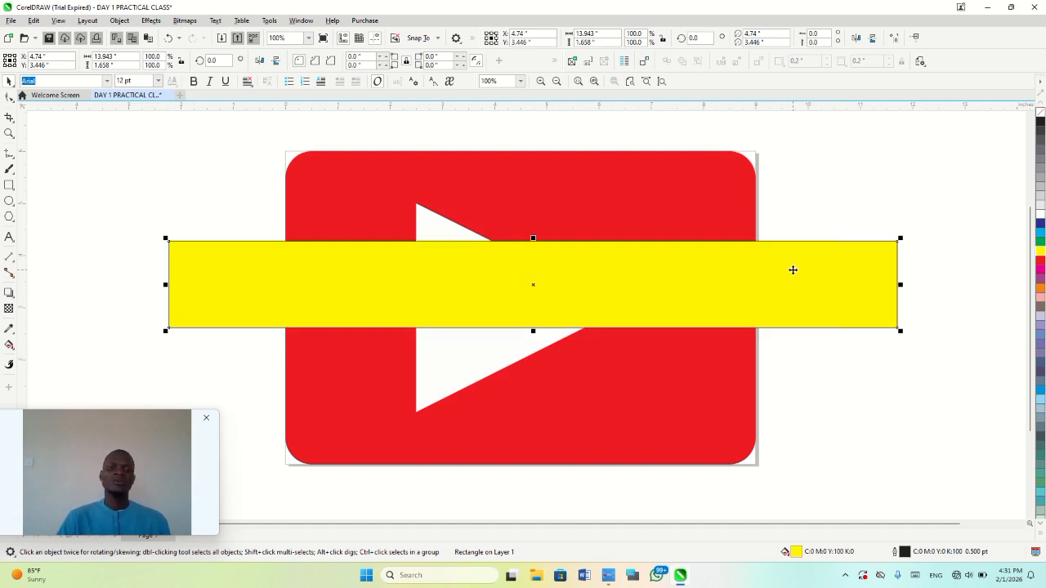
- Switch the yellow bar between the back and the front of the layer, leaving it at the back
key("shift+Page_Down")
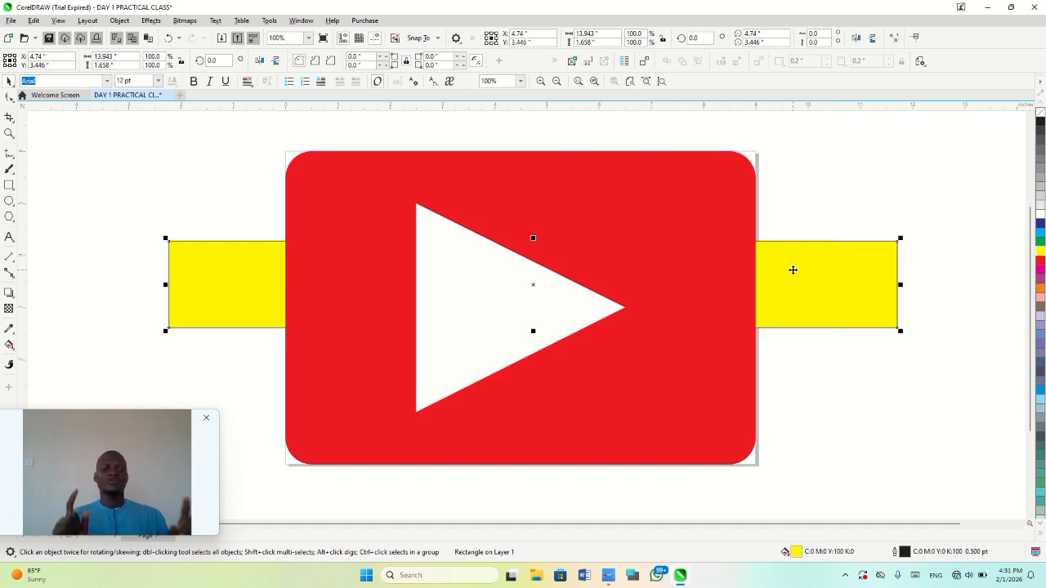
key("shift+Page_Up")
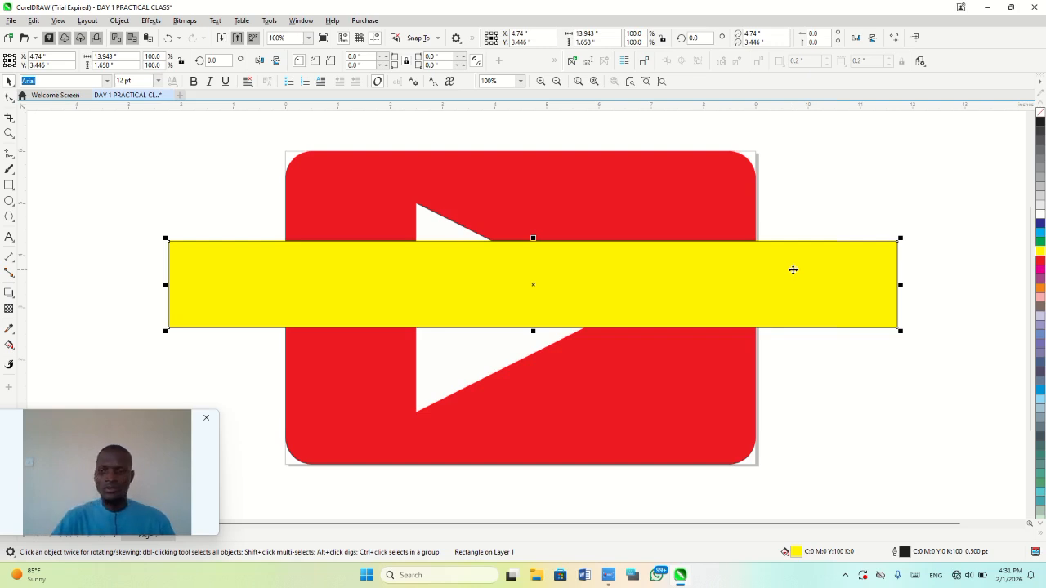
key("shift+Page_Down")
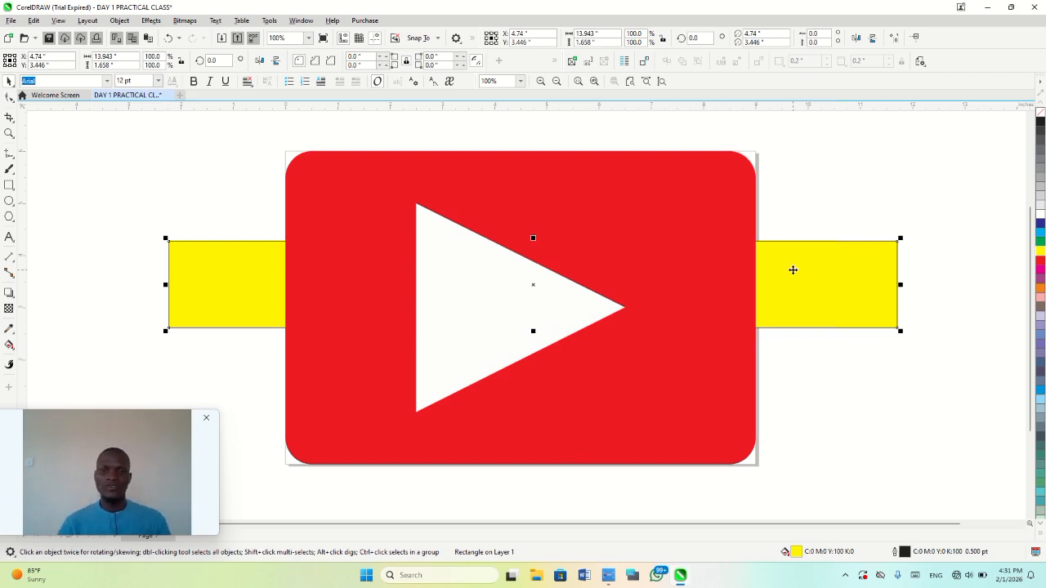
- Select the red rounded rectangle and the white triangle together
left_click(700, 212)
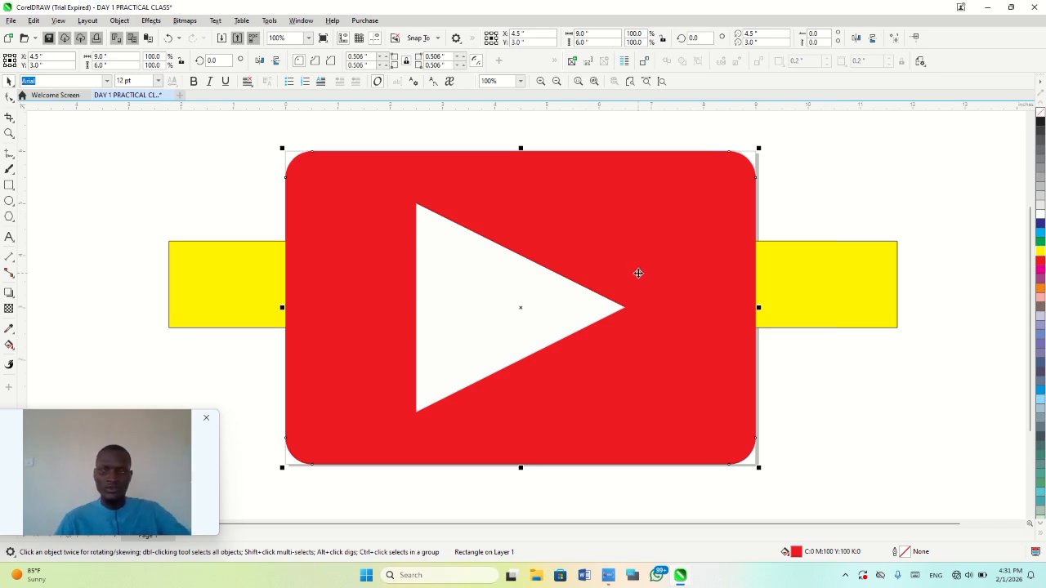
left_click(559, 301, "shift")
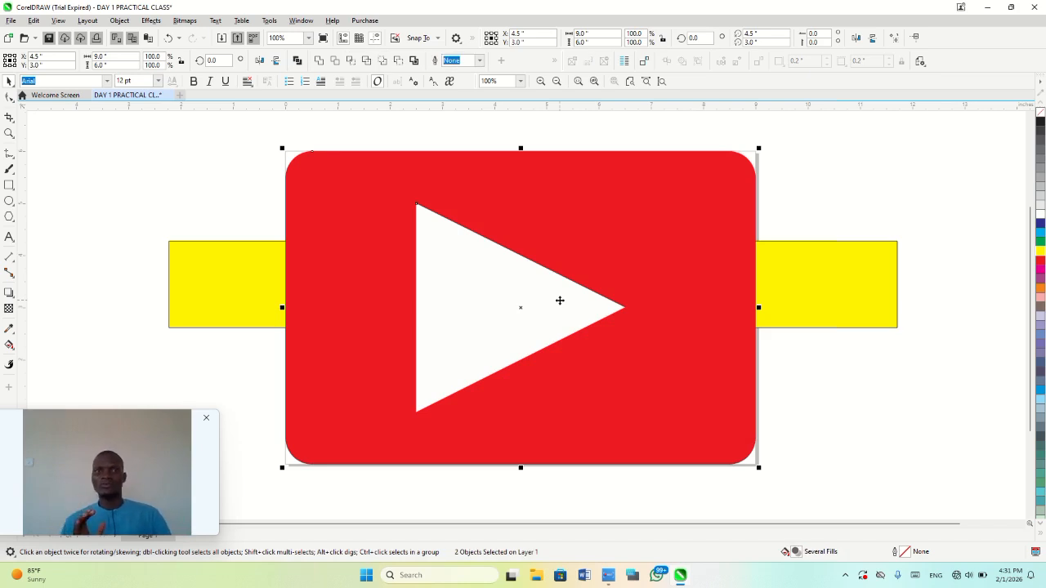
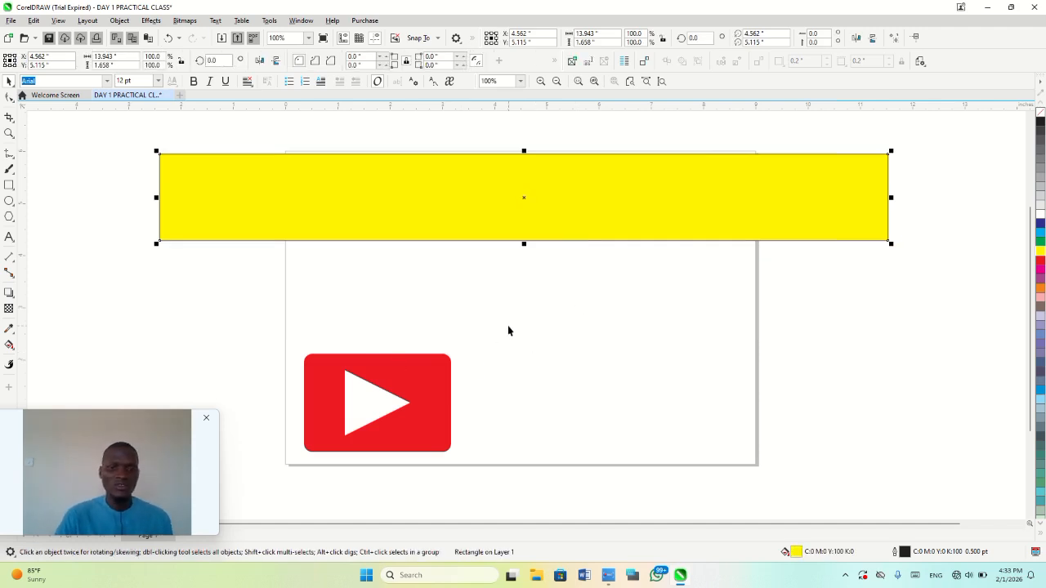
- Draw a rectangle about 3.68 by 2.04 inches beside the small logo and round its corners to about 0.26 inches
key("F6")
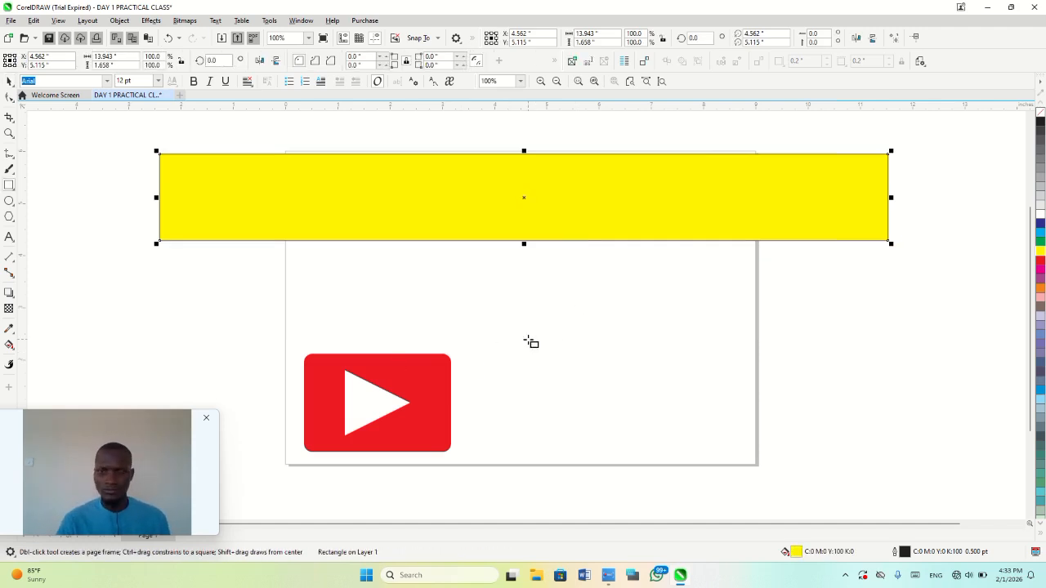
left_click_drag(528, 339, 705, 445)
key("F10")
key("space")
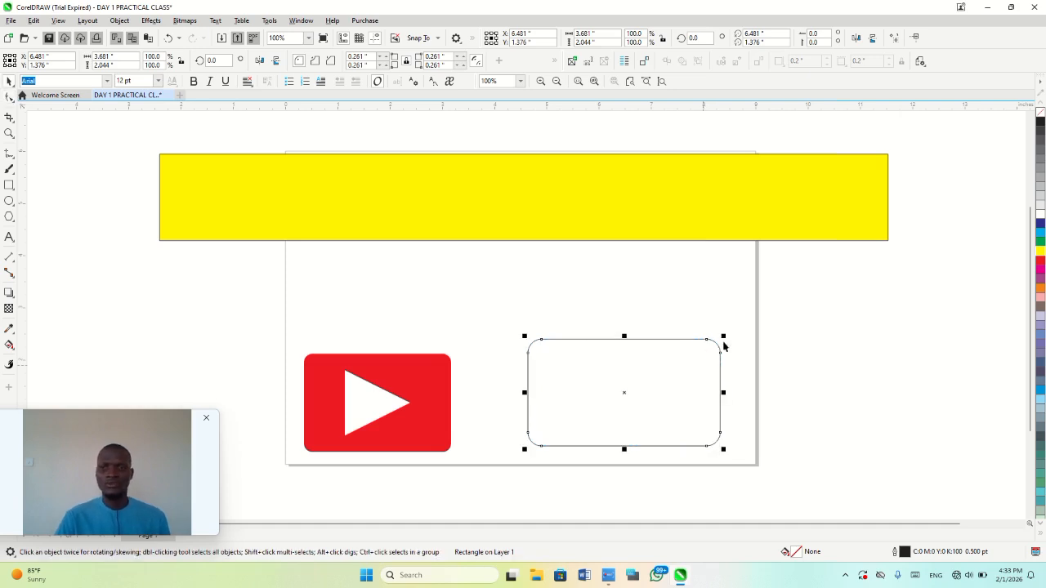
- Scale the rounded rectangle from its upper-right corner to about 2.97 by 1.65 inches and undo the scaling
left_click_drag(723, 335, 695, 357)
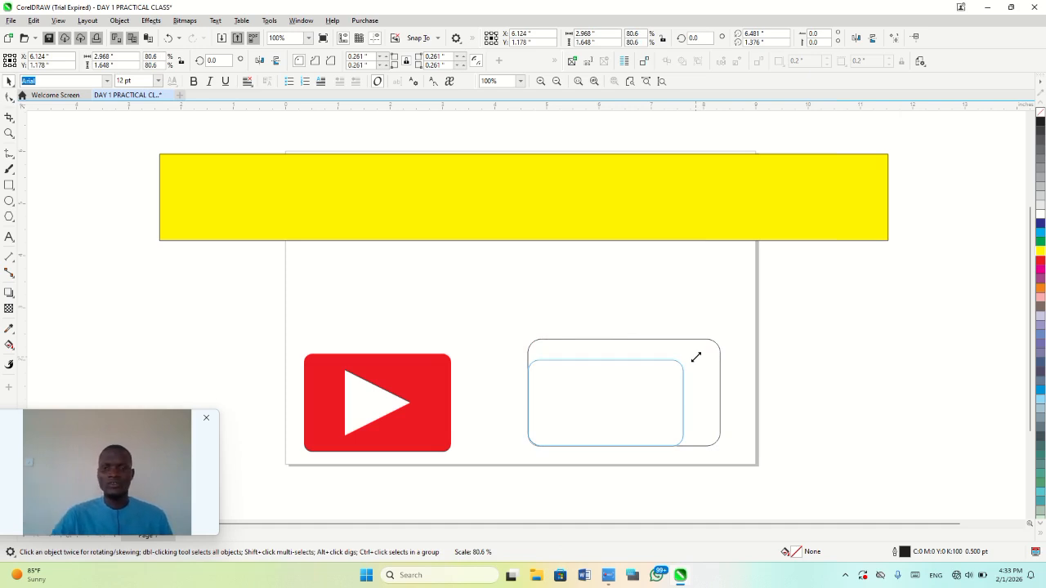
left_click_drag(696, 357, 695, 357)
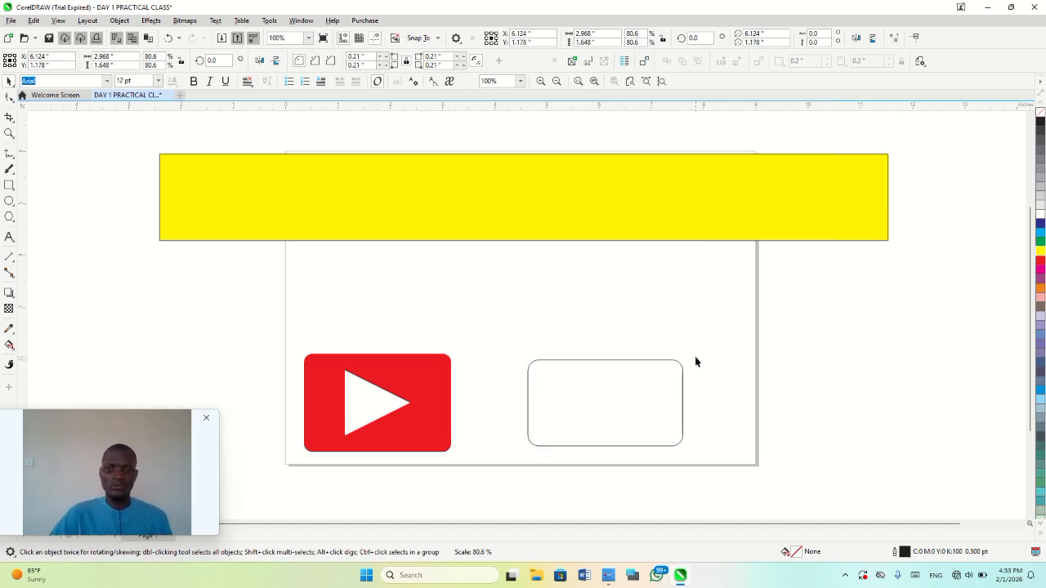
key("ctrl+z")
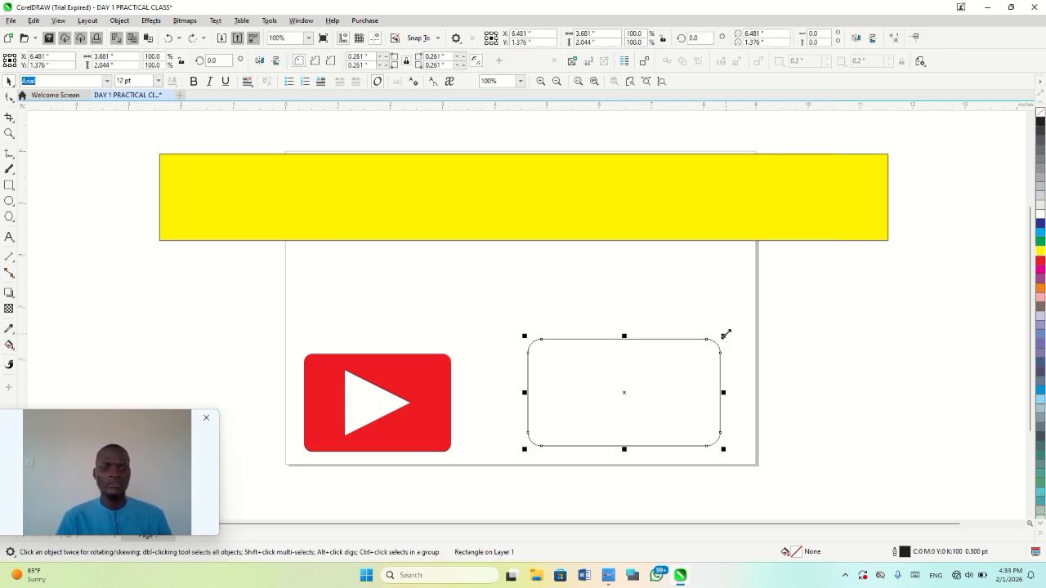
- Scale the rounded rectangle about its centre to about 3.23 by 1.79 inches, undo it and try the corner scaling again
mouse_move(725, 334)
left_mouse_down()
mouse_move(699, 361)
mouse_move(740, 336)
mouse_move(736, 344)
left_mouse_up()
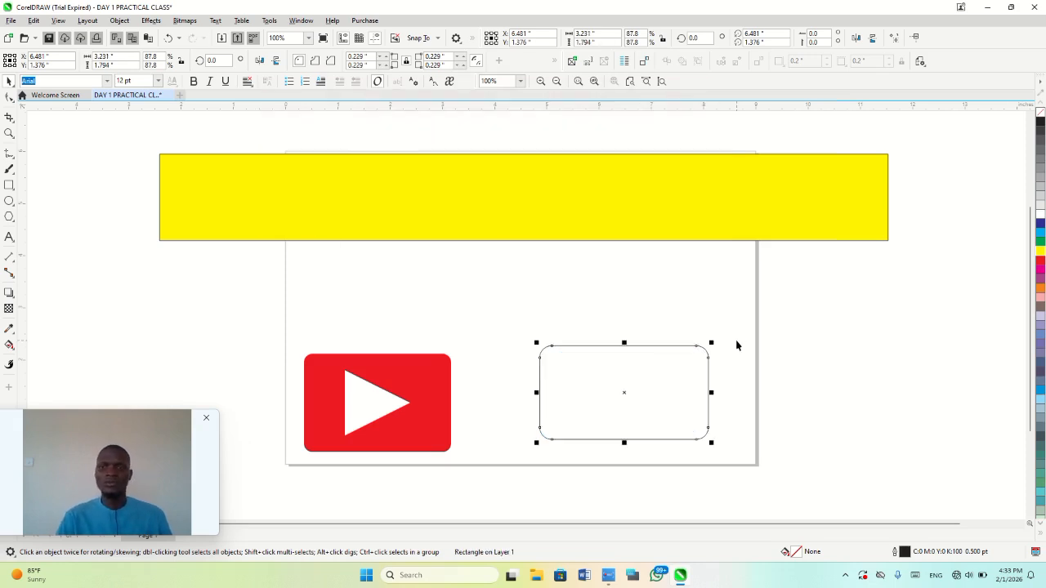
key("ctrl+z")
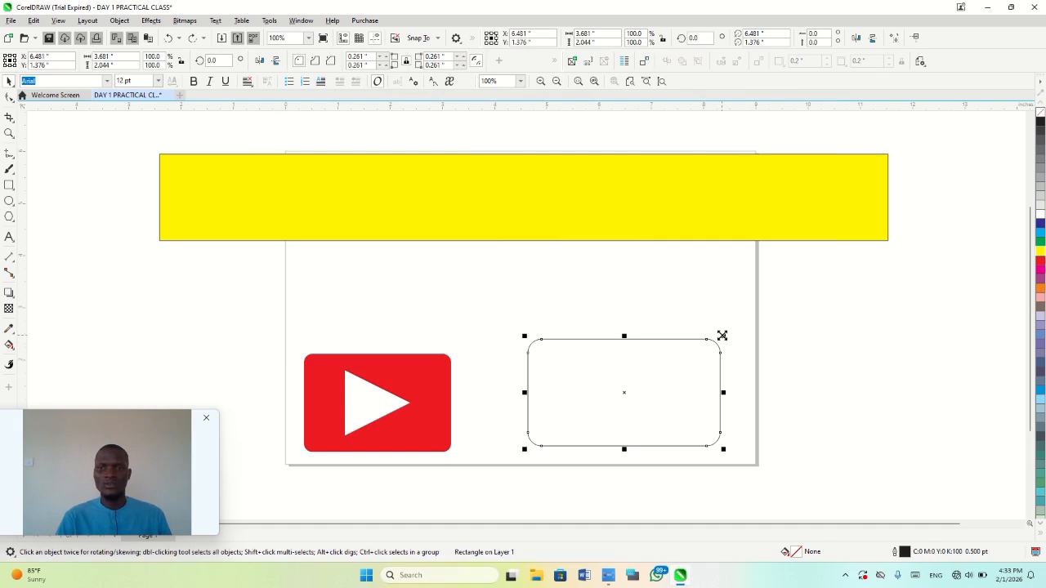
left_click_drag(722, 335, 716, 344)
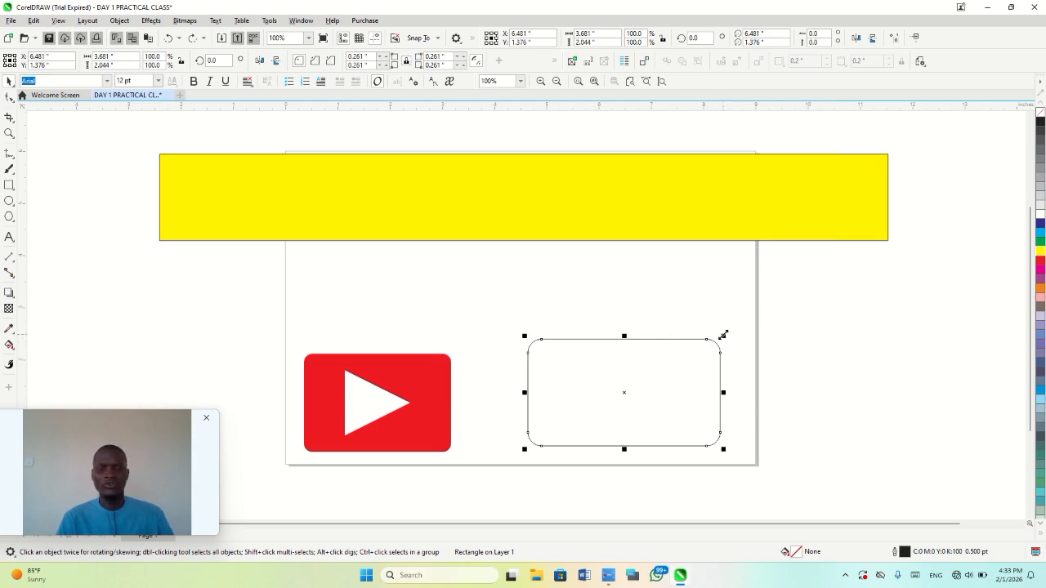
- Create a proportionally smaller copy of the rounded rectangle, about 2.90 by 1.61 inches, and place it inside the original
left_click_drag(723, 334, 710, 352)
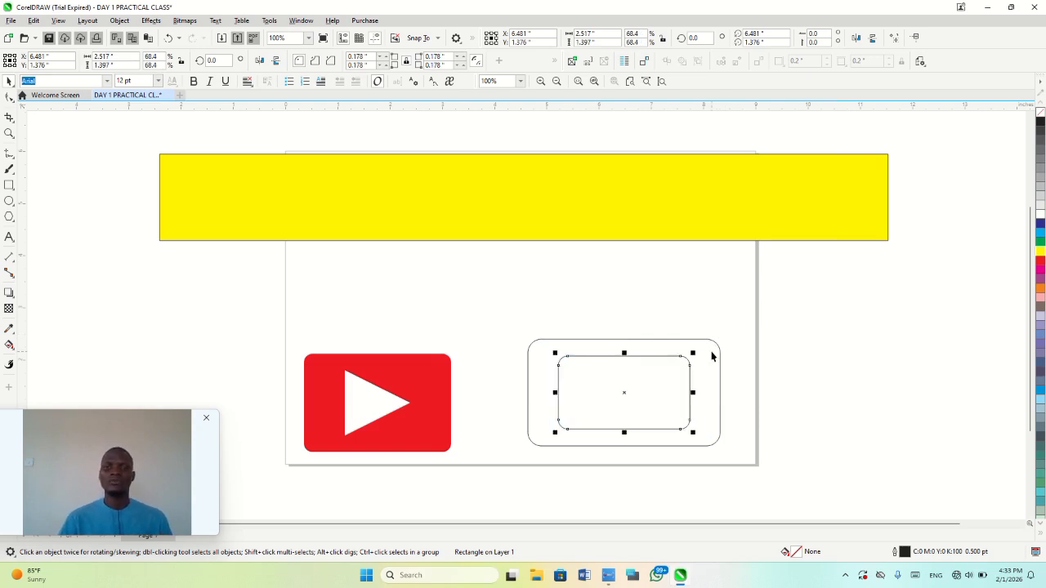
left_click_drag(692, 353, 724, 341)
mouse_move(660, 389)
left_mouse_down()
mouse_move(670, 375)
mouse_move(662, 373)
left_mouse_up()
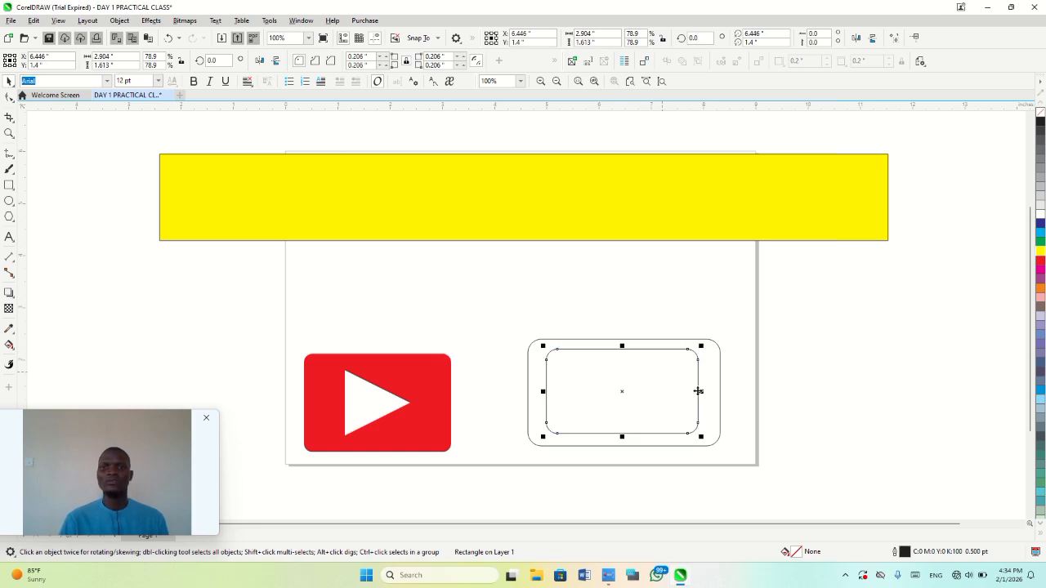
- Centre the outer and the inner rounded rectangles on the page so they are concentric
left_click(715, 391)
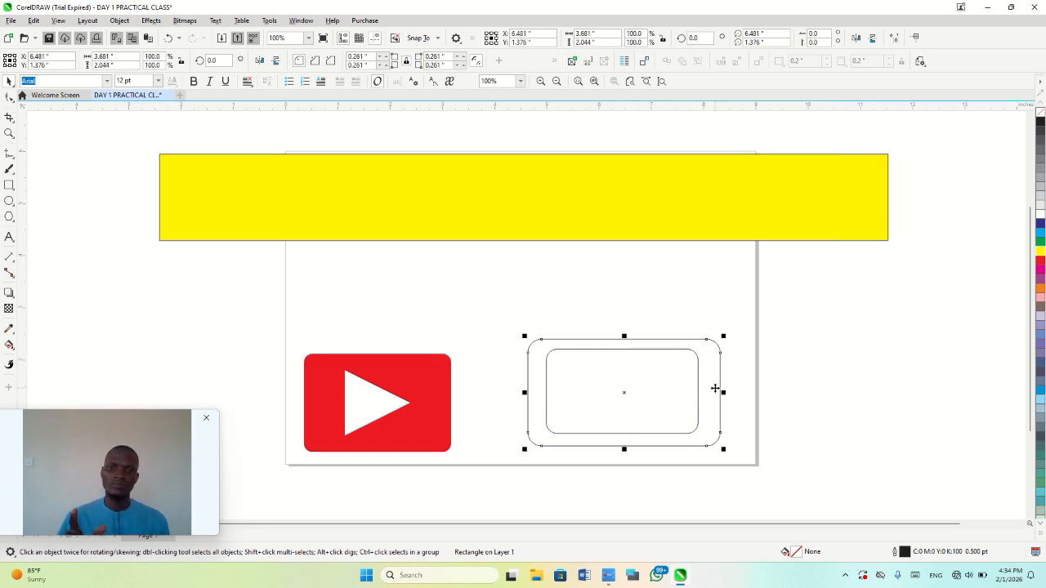
key("p")
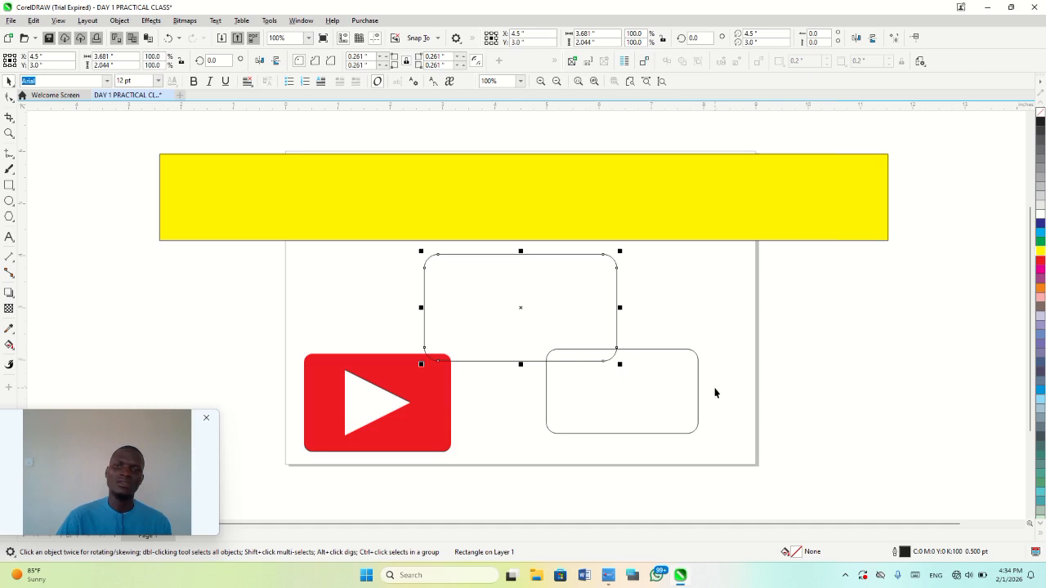
left_click(649, 389)
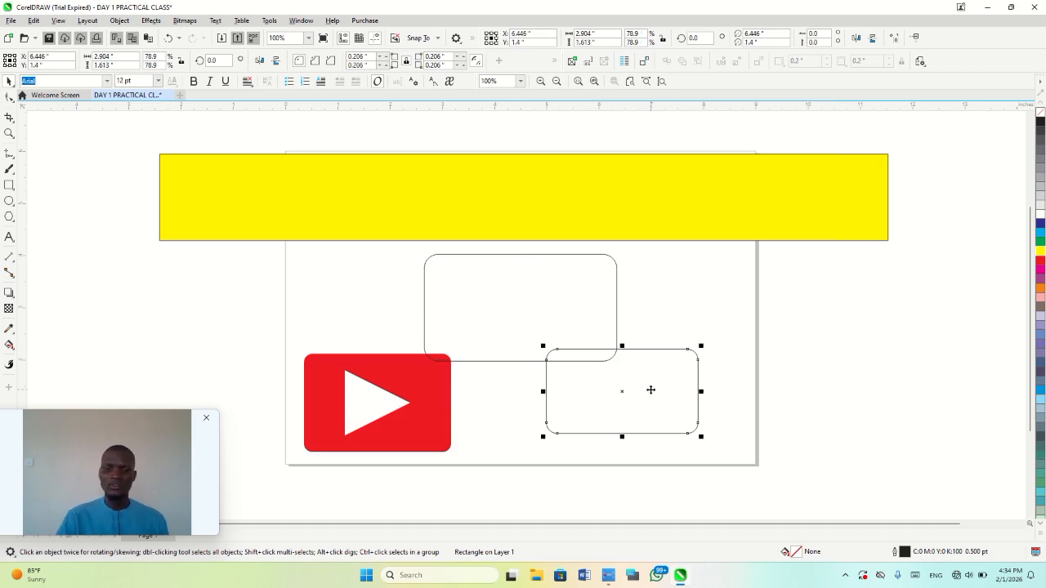
key("p")
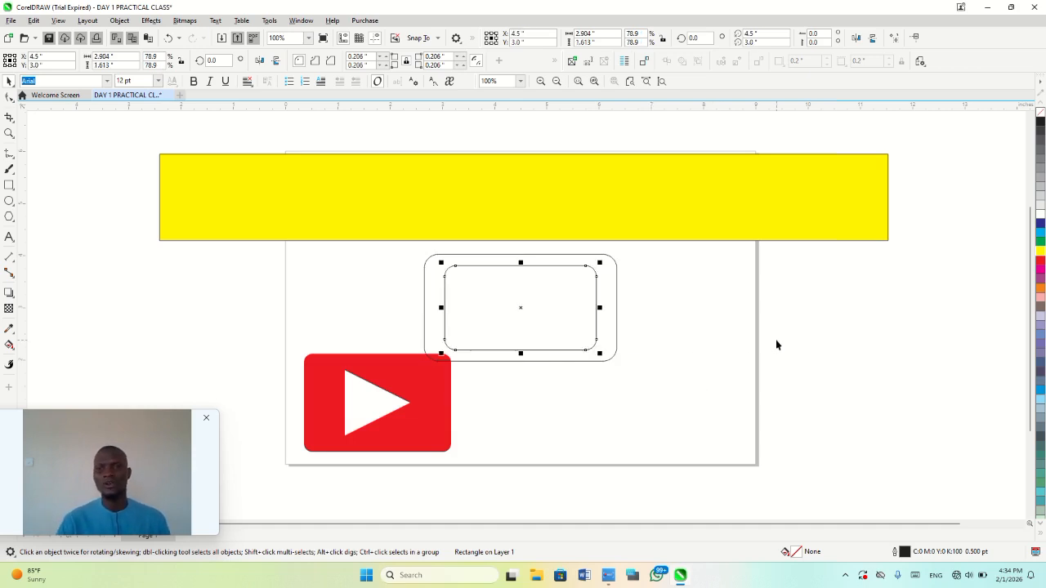
left_click(825, 287)
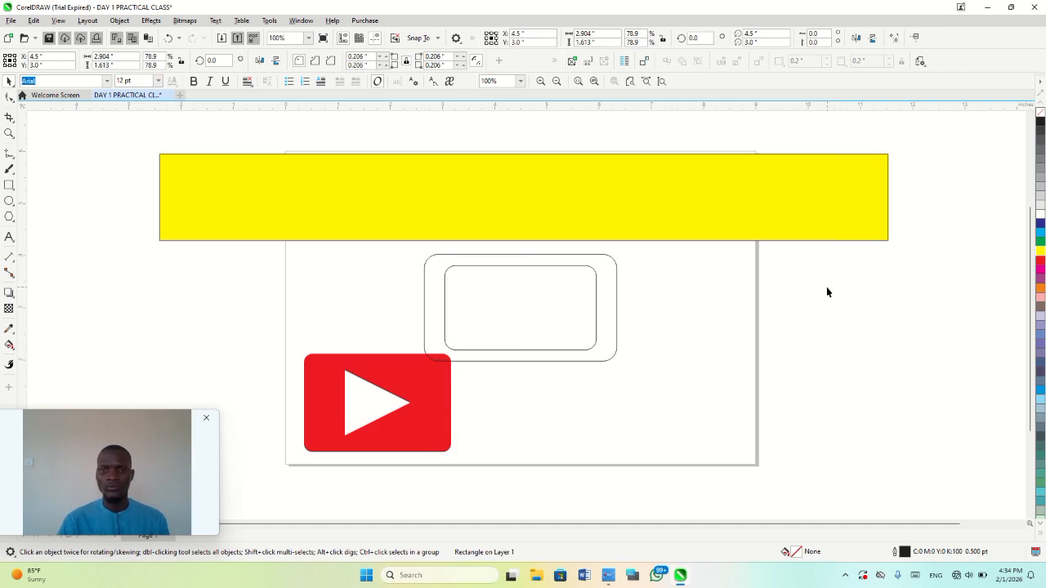
- Widen the inner rounded rectangle to about 3.18 inches from its right side and nudge it left to about X 4.46 inches
left_click(552, 314)
left_click_drag(599, 307, 613, 307)
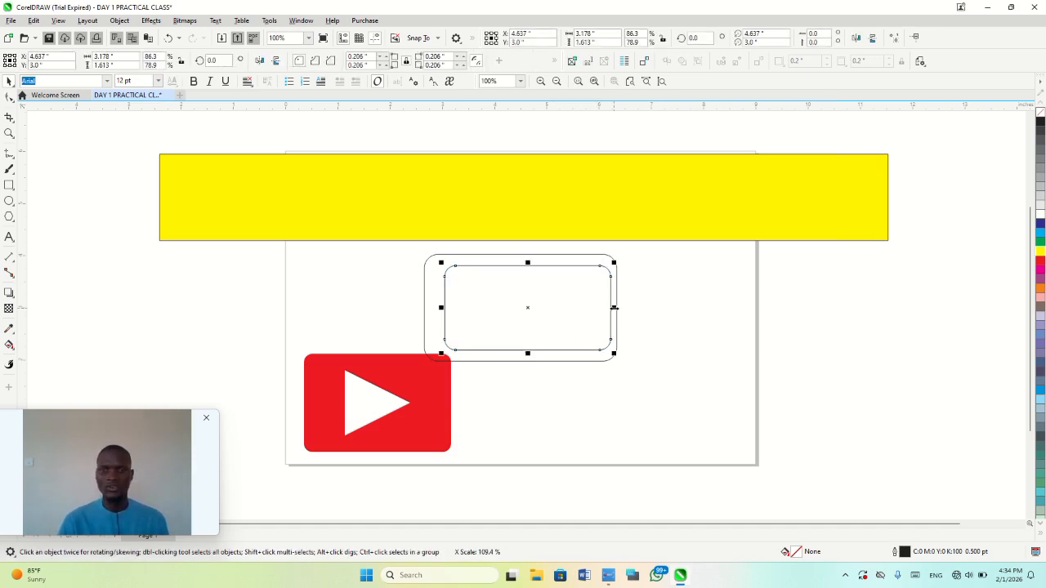
key("Left")
key("Left")
key("Left")
key("Left")
key("Left")
key("Left")
key("Left")
key("Left")
key("Left")
key("Left")
key("Left")
key("Left")
key("Left")
key("Left")
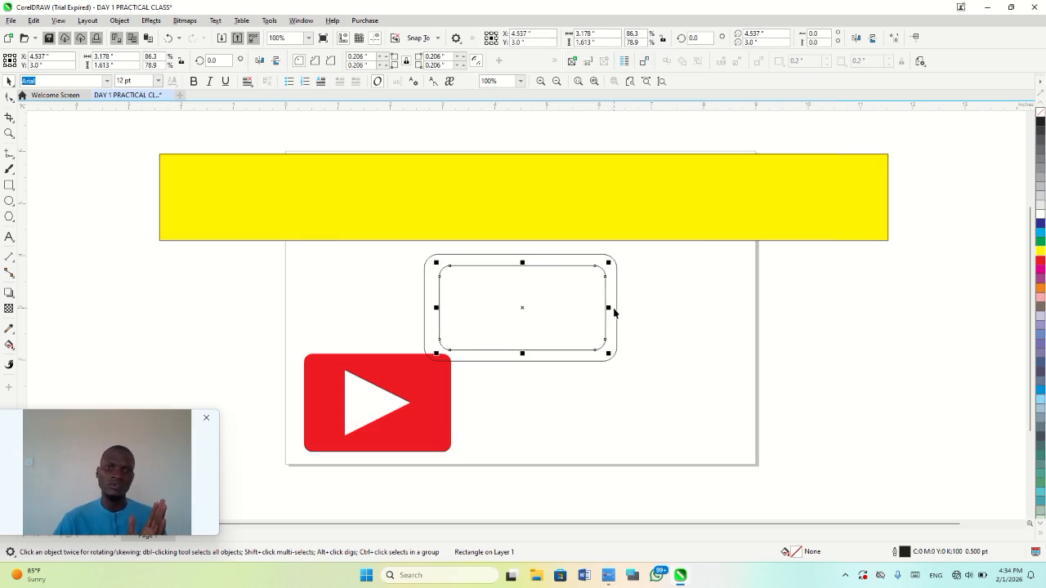
key("Left")
key("Left")
key("Left")
key("Left")
key("Left")
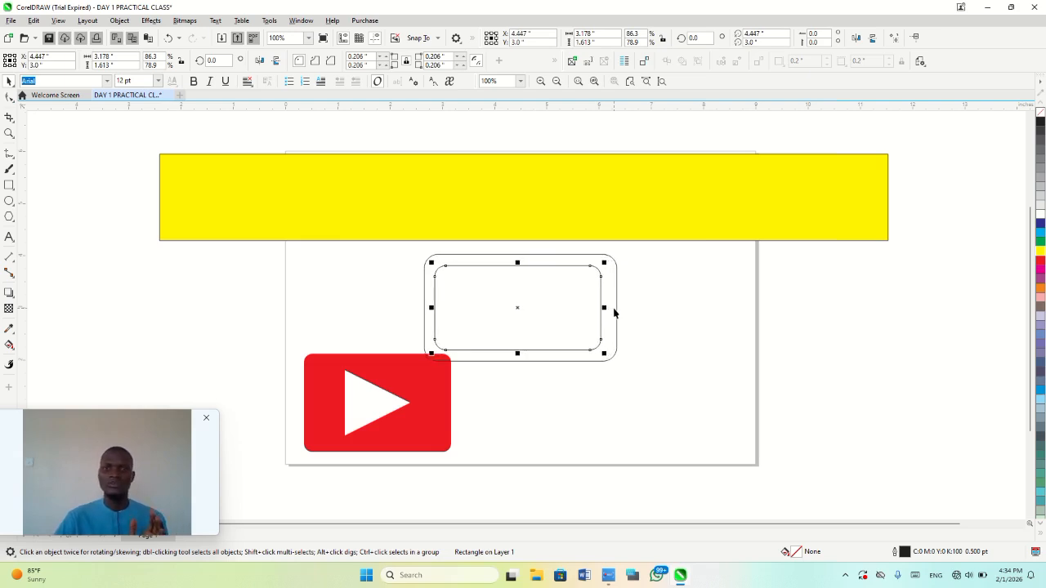
key("Right")
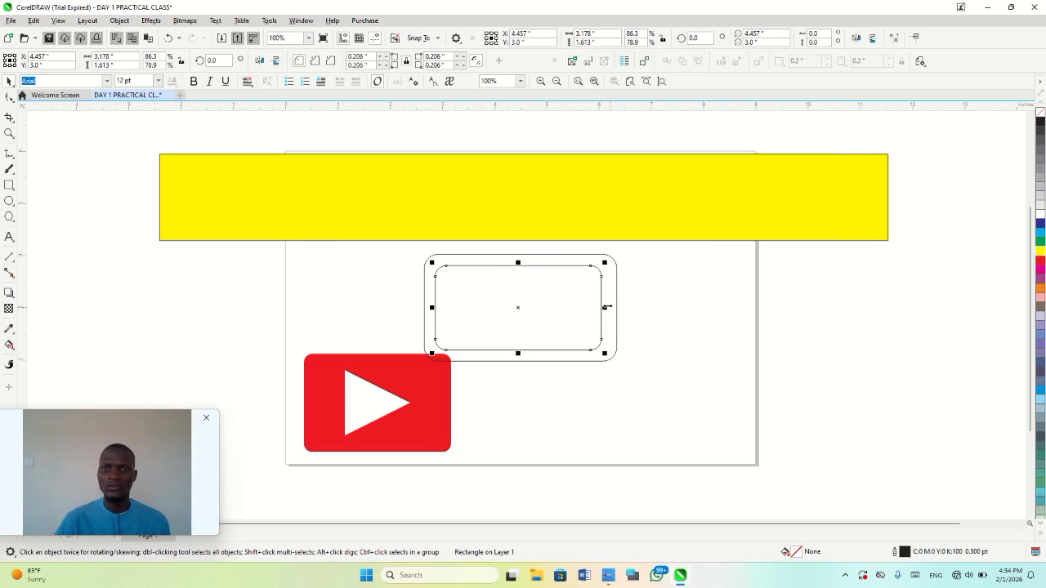
- Widen the inner rounded rectangle to about 3.30 inches and centre it on the page again
left_click_drag(604, 307, 611, 308)
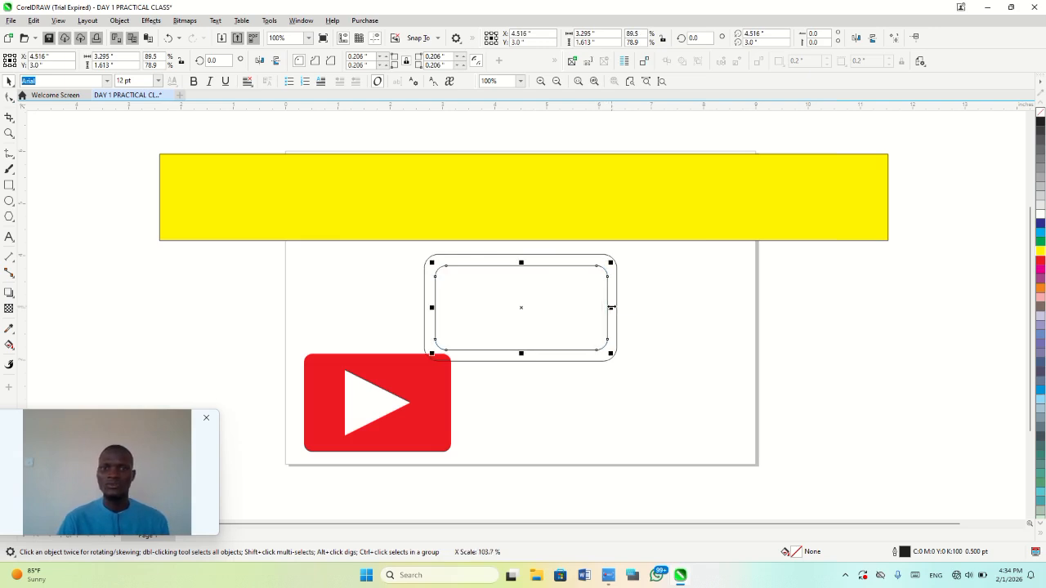
key("p")
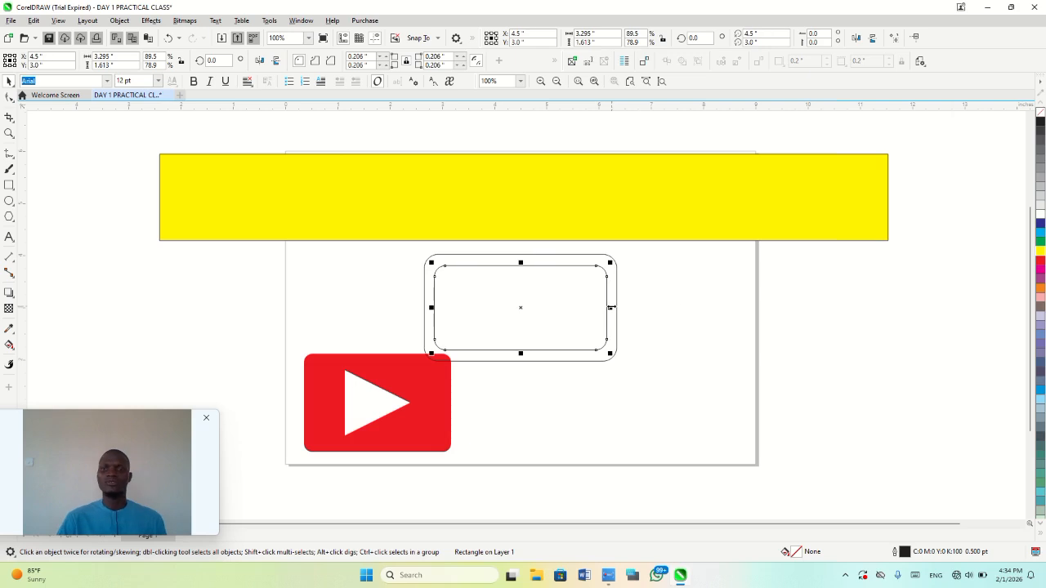
left_click(844, 318)
- Examine the uniform fill colour palettes and the fountain fill presets for the outer rounded rectangle without applying any
left_click(607, 354)
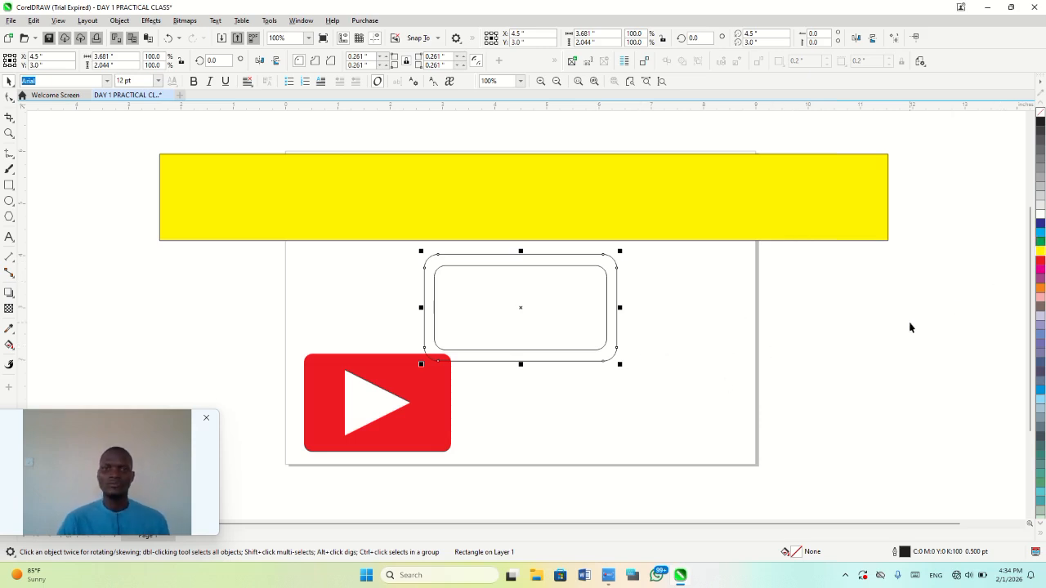
key("F11")
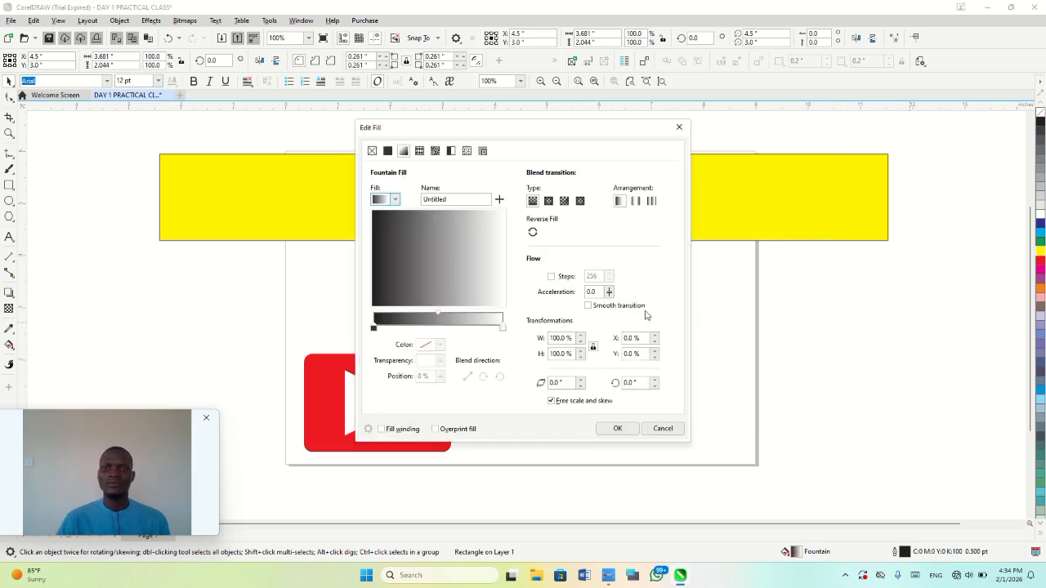
left_click(389, 154)
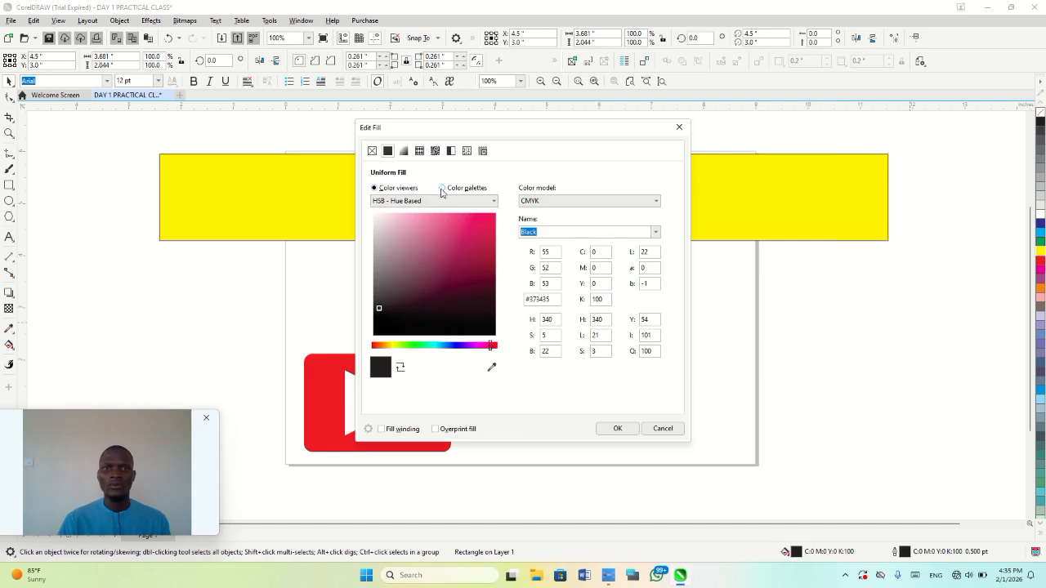
left_click(443, 188)
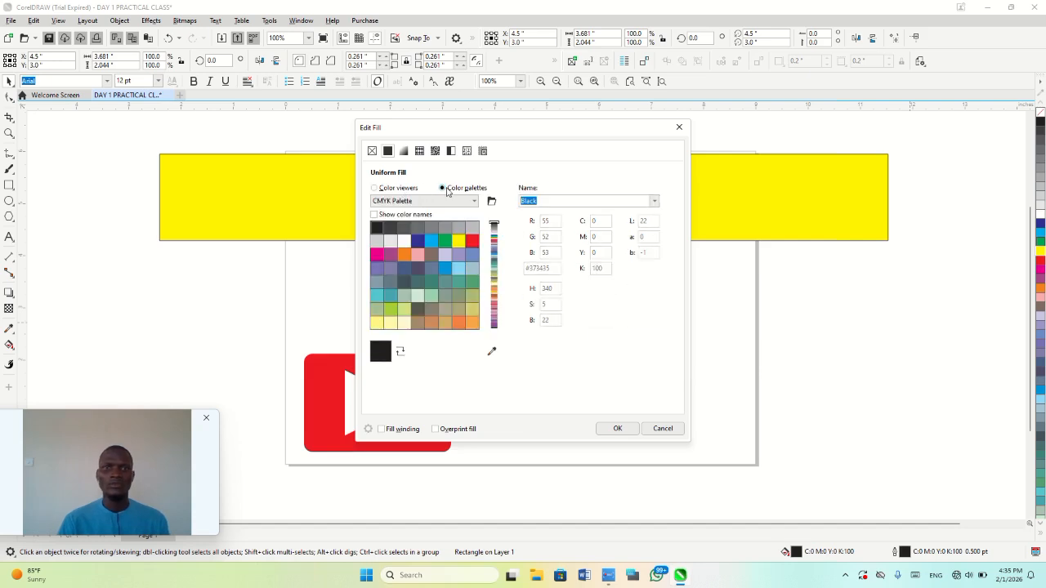
left_click(402, 152)
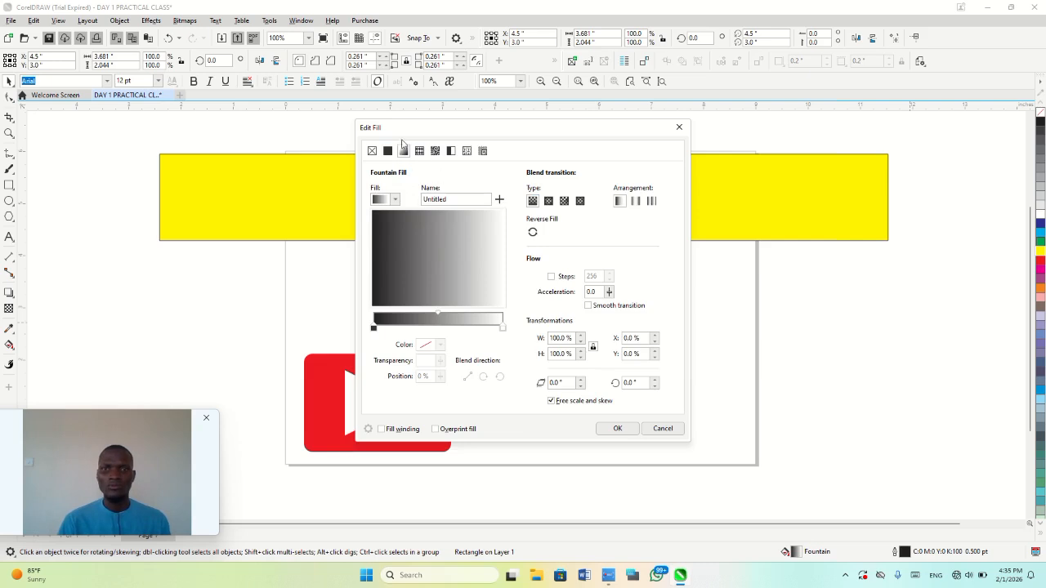
left_click(394, 201)
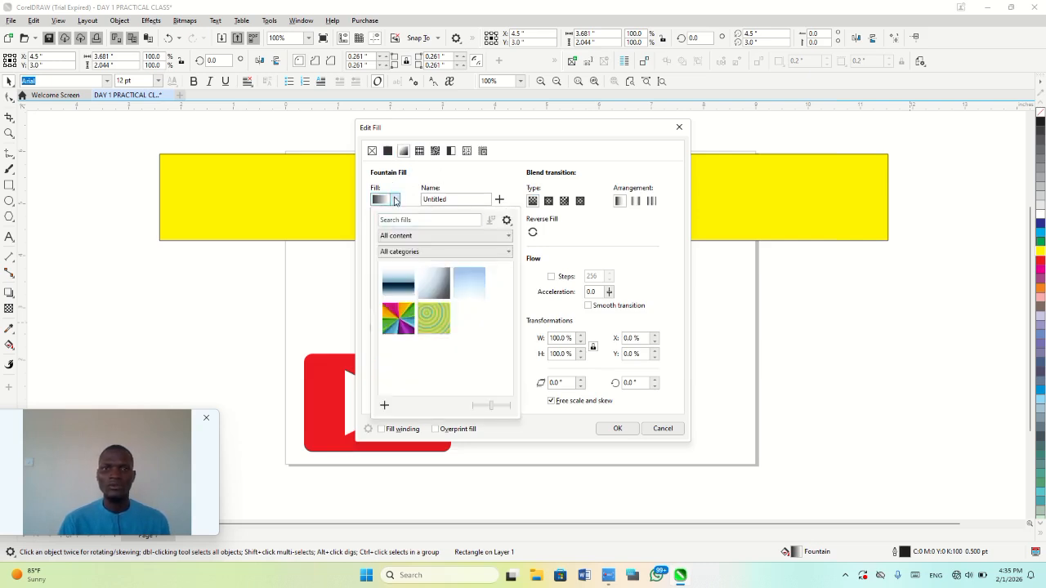
left_click(408, 187)
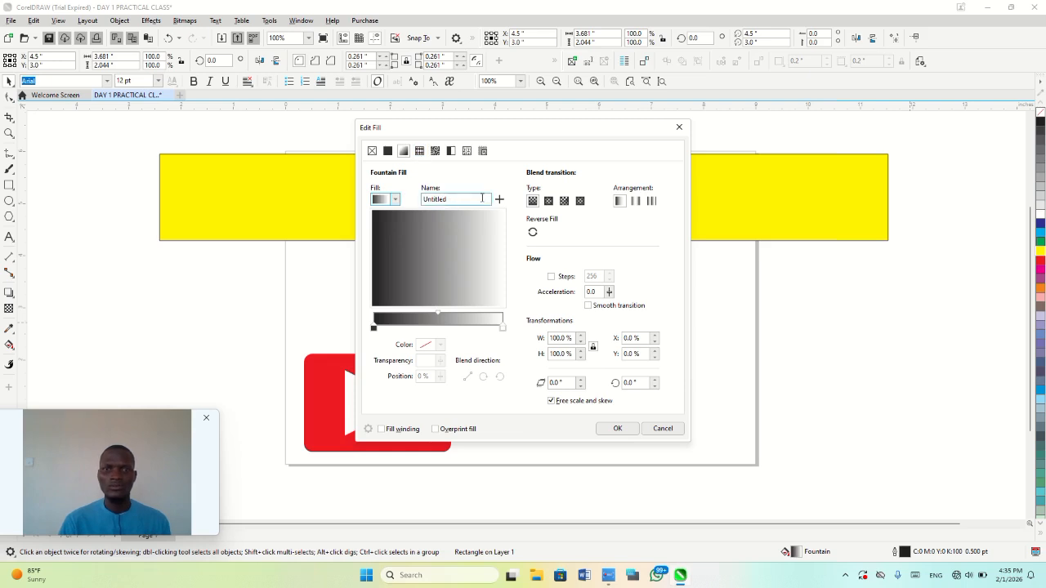
left_click(678, 128)
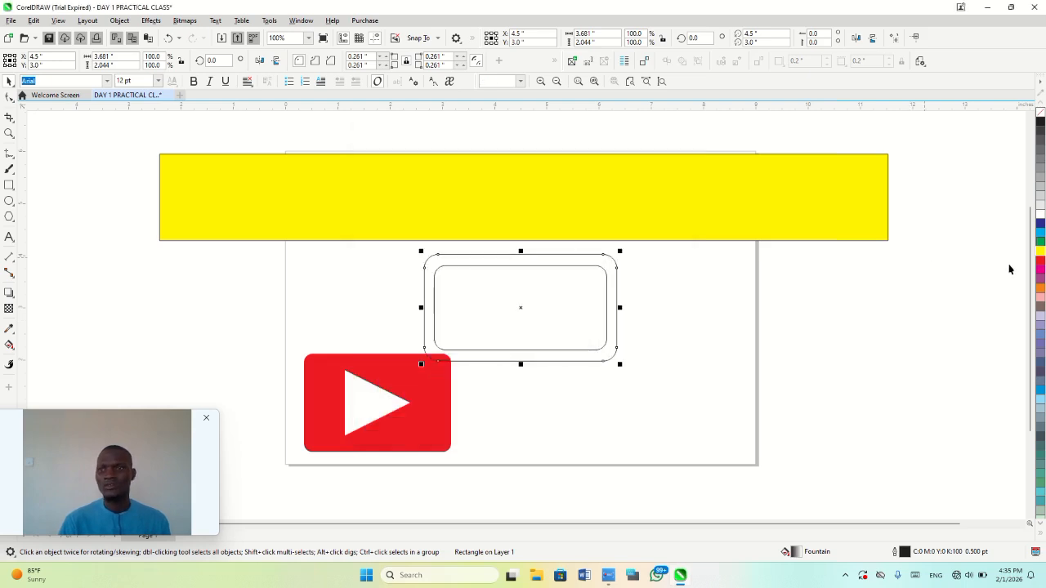
- Fill the outer rounded rectangle with yellow and the inner one with red
left_click(1040, 252)
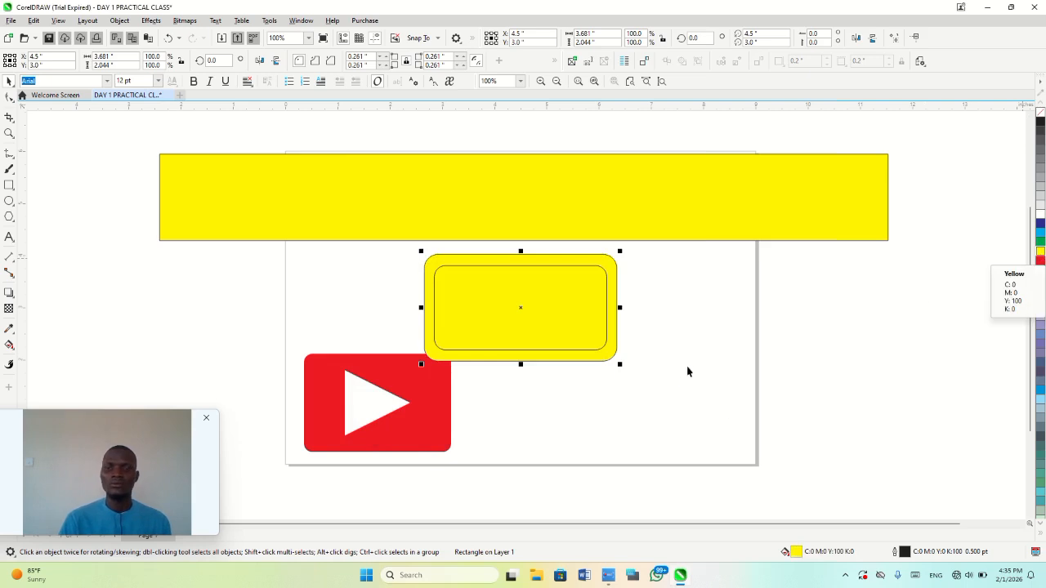
key("Escape")
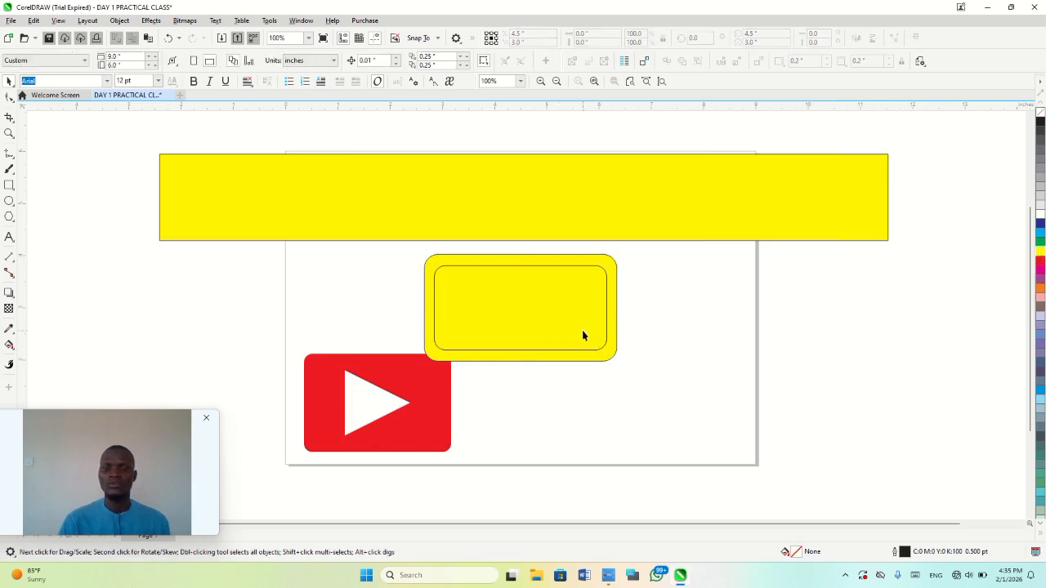
left_click(583, 335)
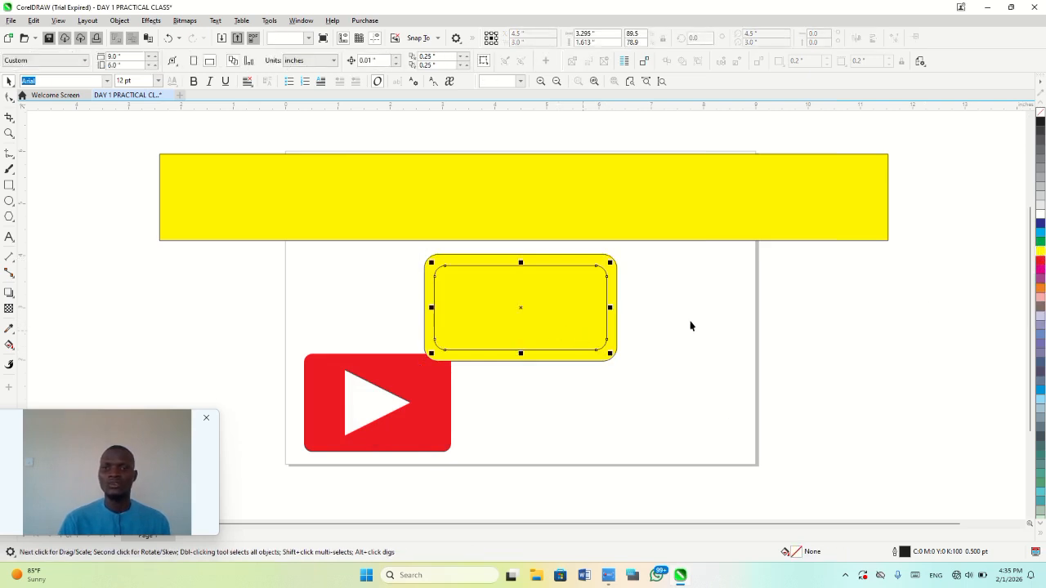
left_click(1040, 267)
- Set up a fountain fill for the outer rounded rectangle running from yellow to red (C0 M100 Y100 K0)
left_click(611, 354)
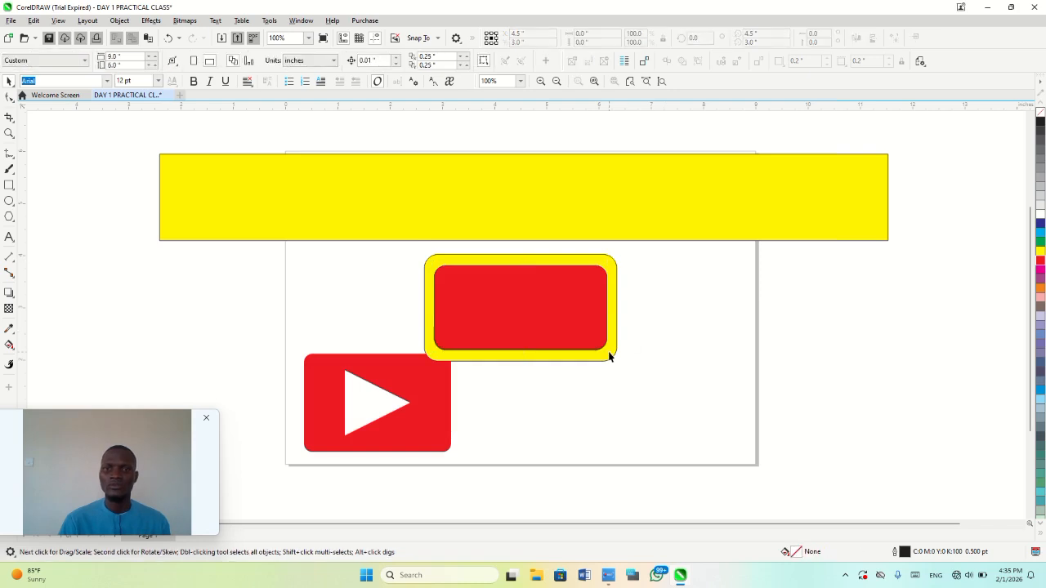
left_click(609, 352)
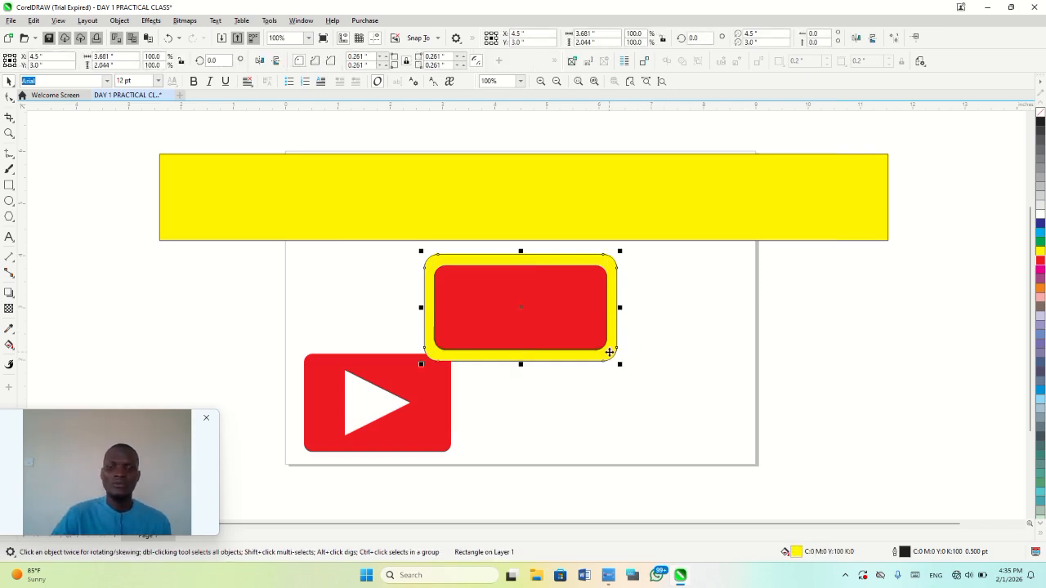
key("F11")
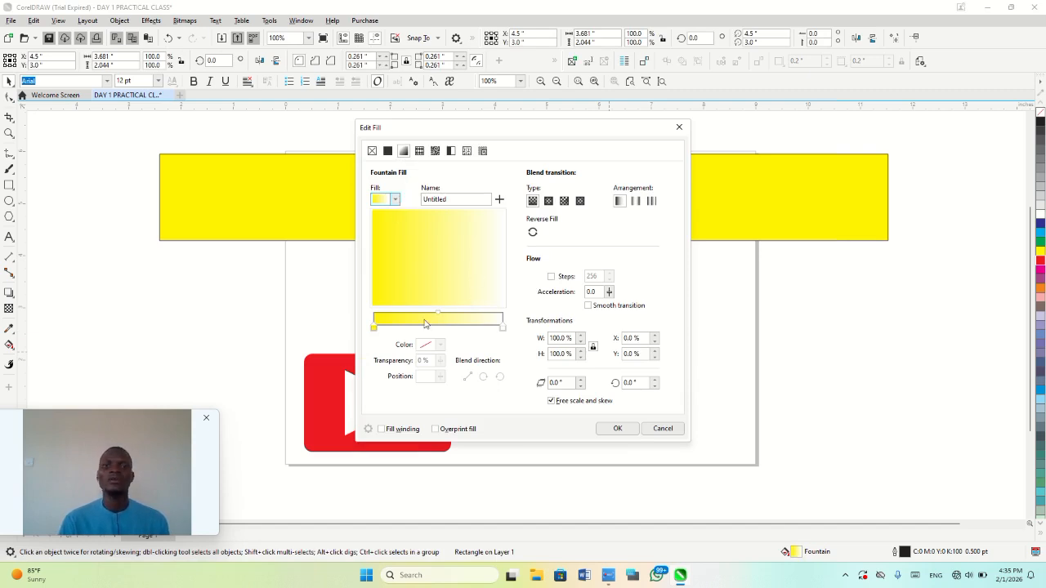
left_click(374, 327)
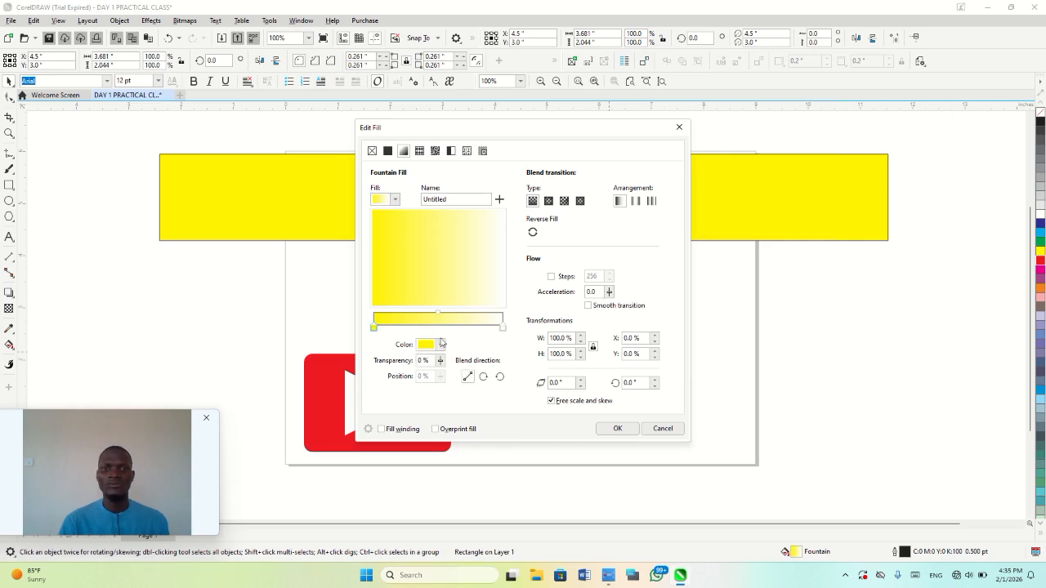
left_click(503, 328)
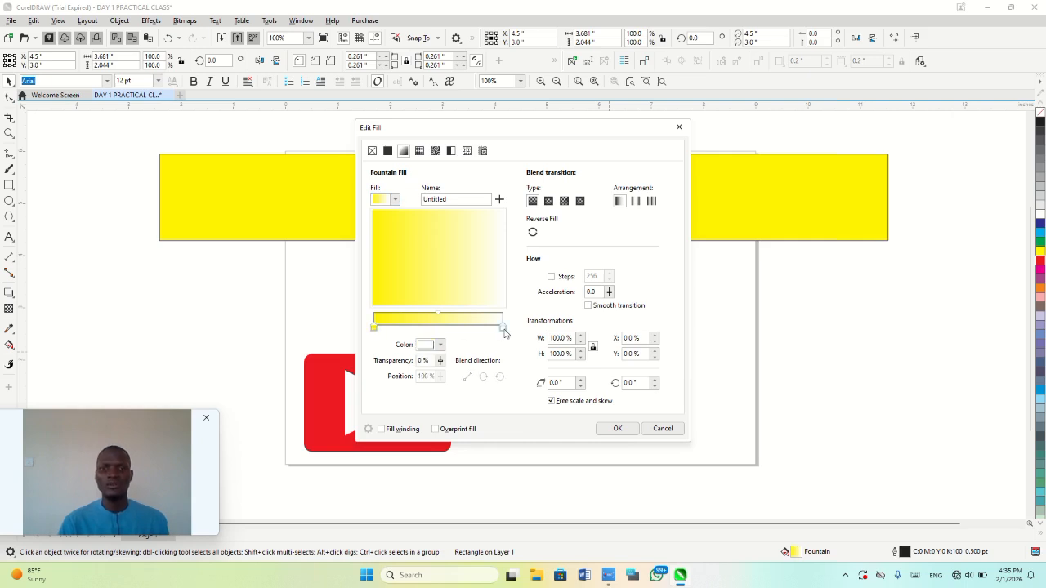
left_click(440, 347)
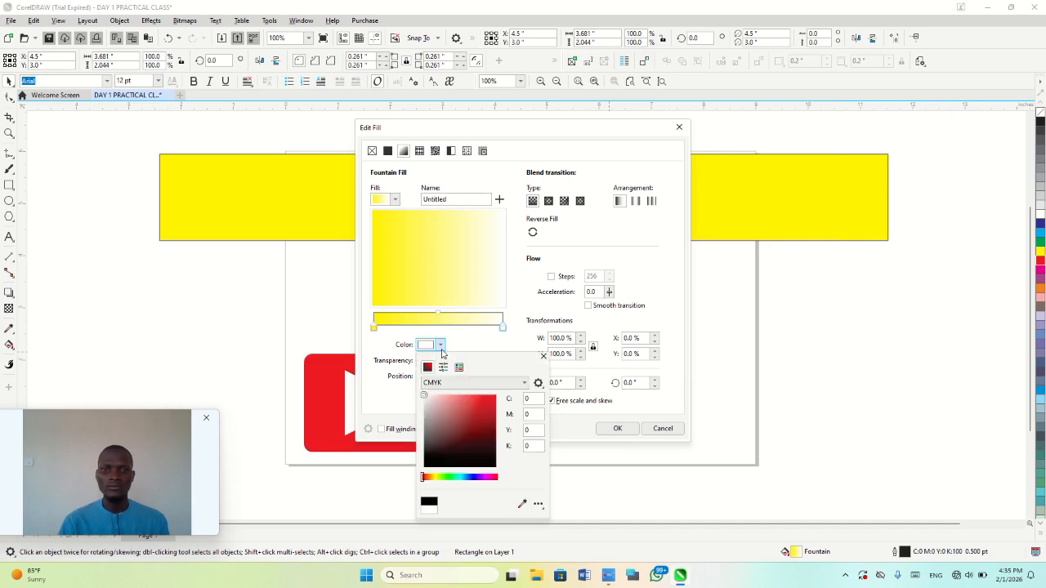
left_click(492, 398)
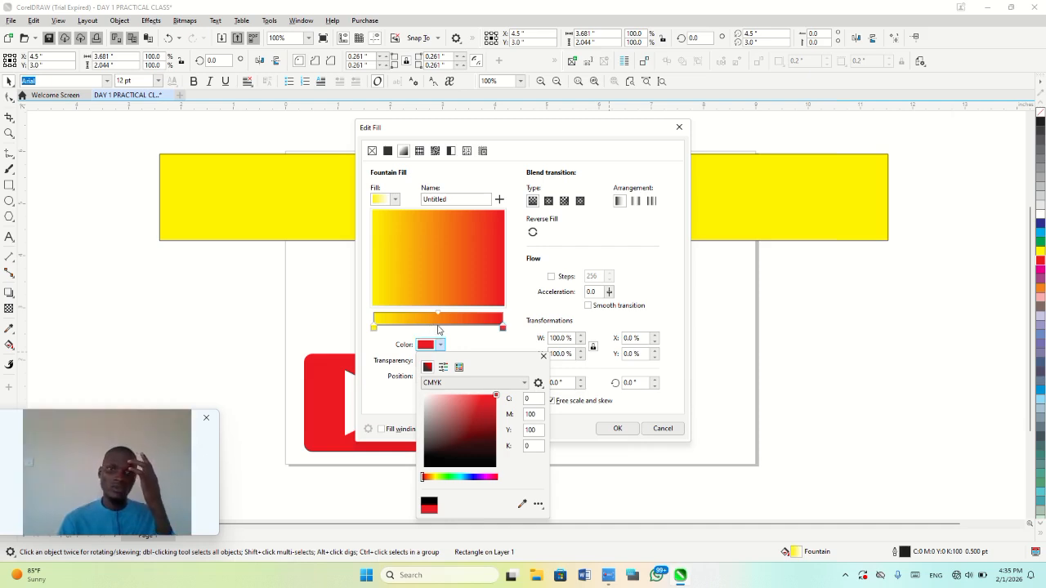
- Add a colour stop at 49% of the fountain fill and set it to green (C65 M0 Y100 K0)
left_click(438, 329)
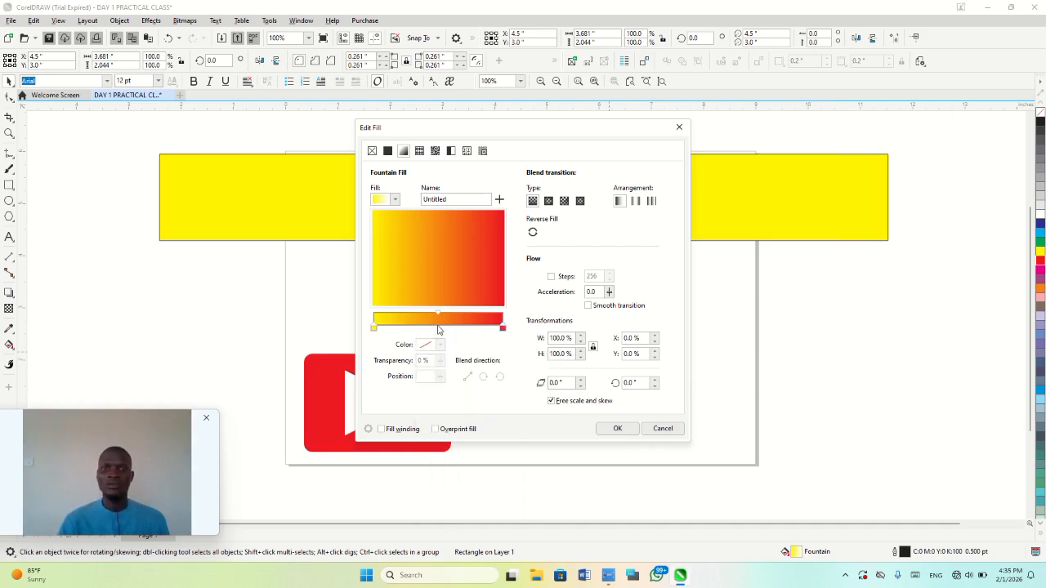
double_click(439, 328)
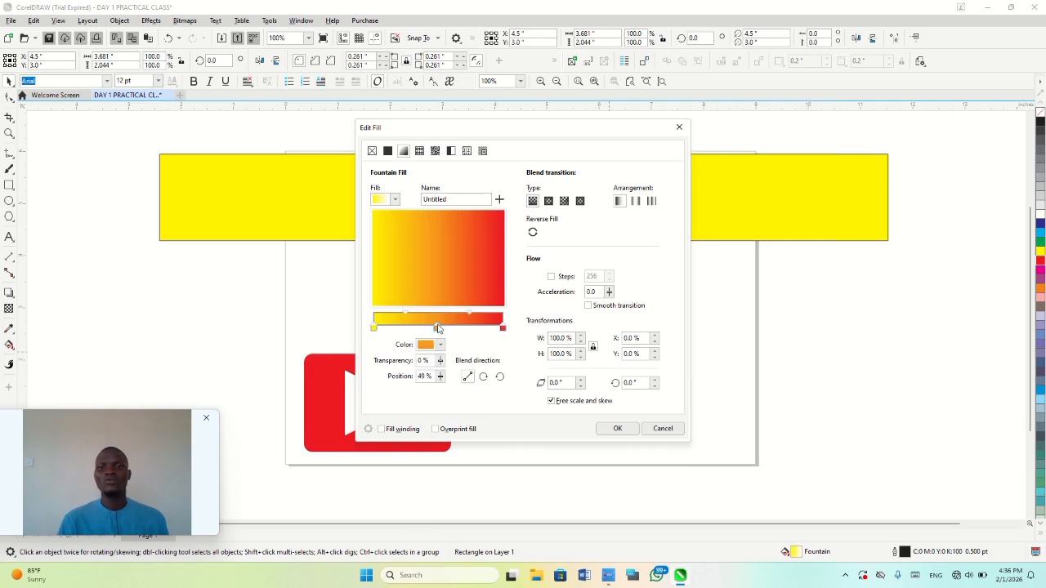
left_click(441, 346)
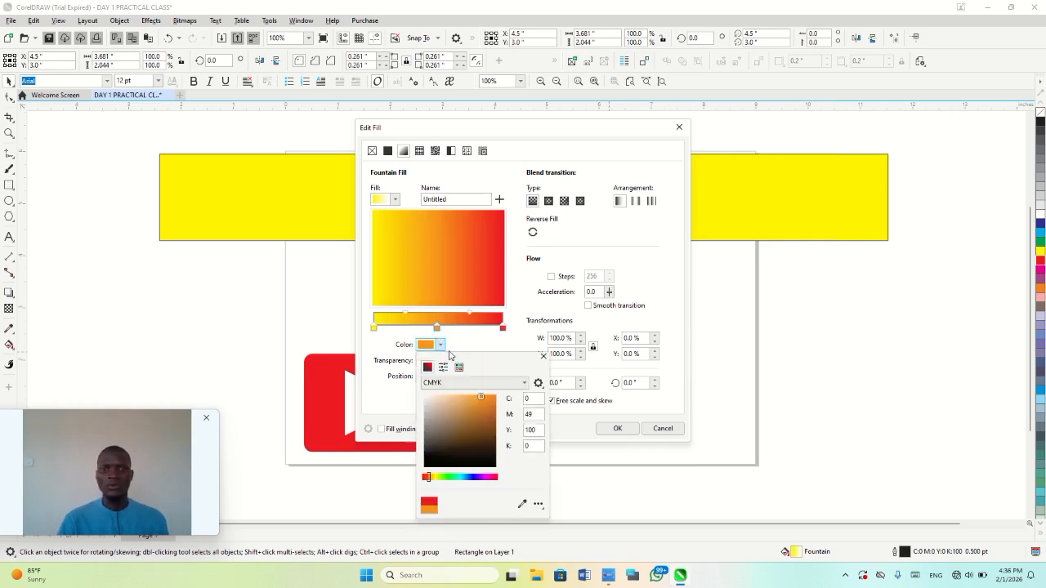
left_click(446, 477)
left_click(495, 396)
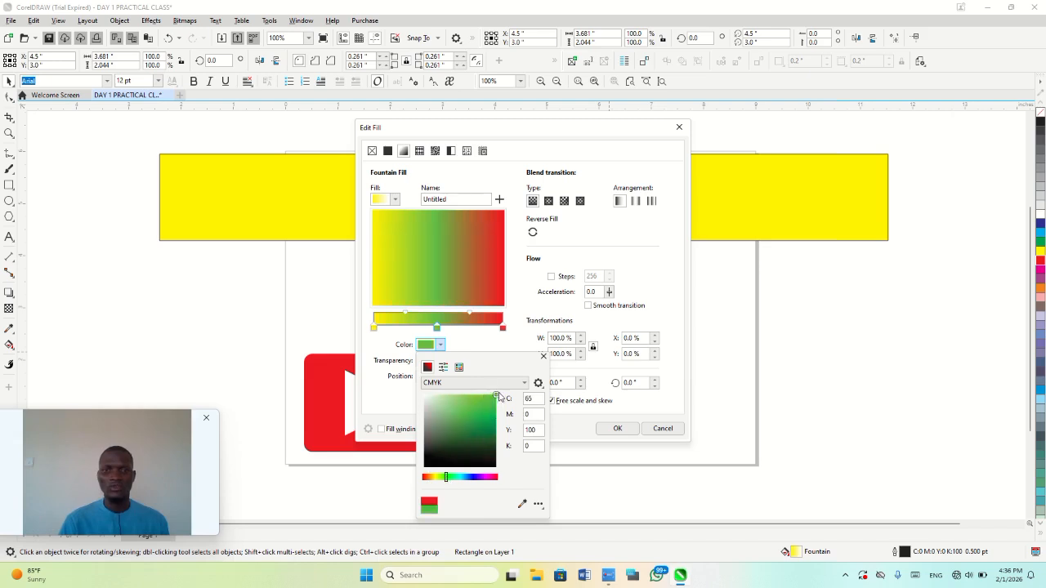
- Move the green colour stop to 30% and add a blue stop (C93 M79 Y0 K0) at 61% of the fountain fill
left_click(438, 330)
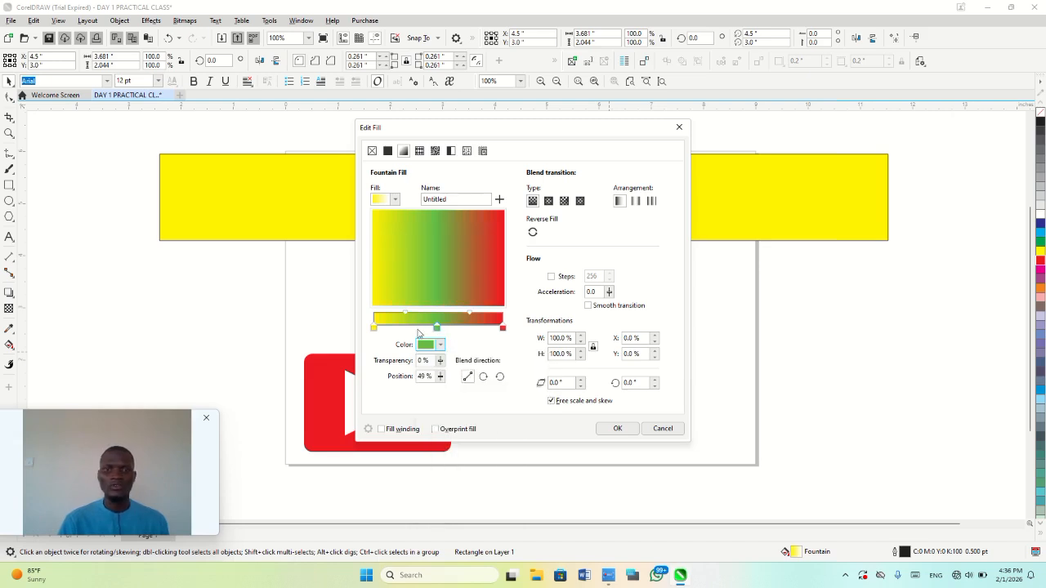
left_click_drag(436, 327, 411, 331)
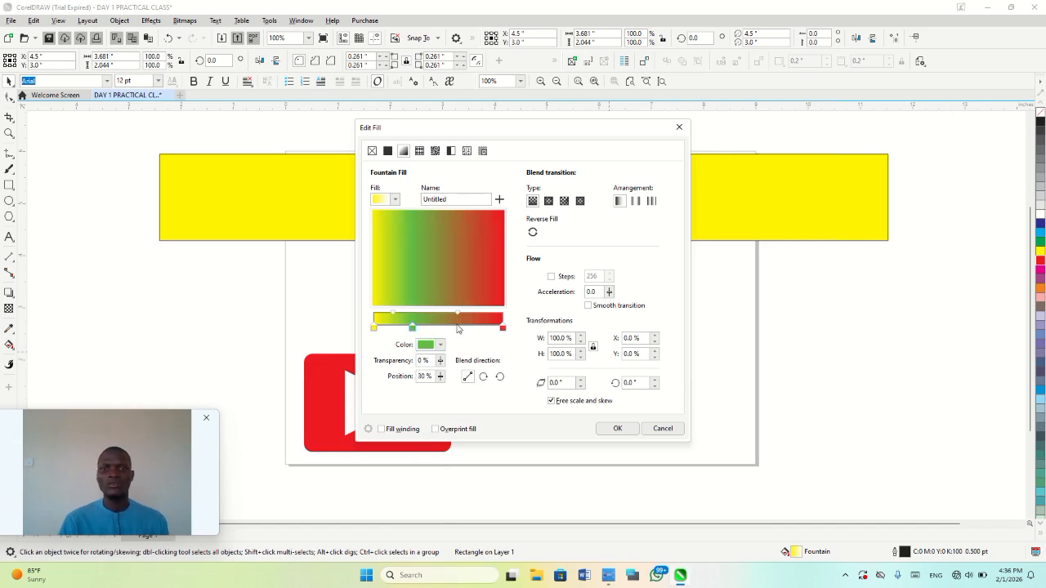
double_click(453, 326)
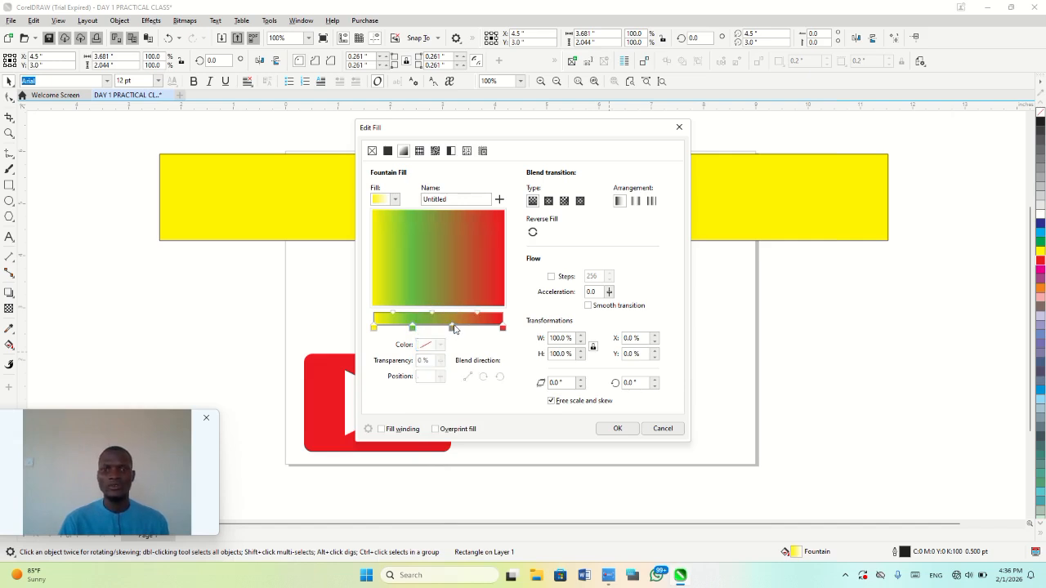
left_click(441, 344)
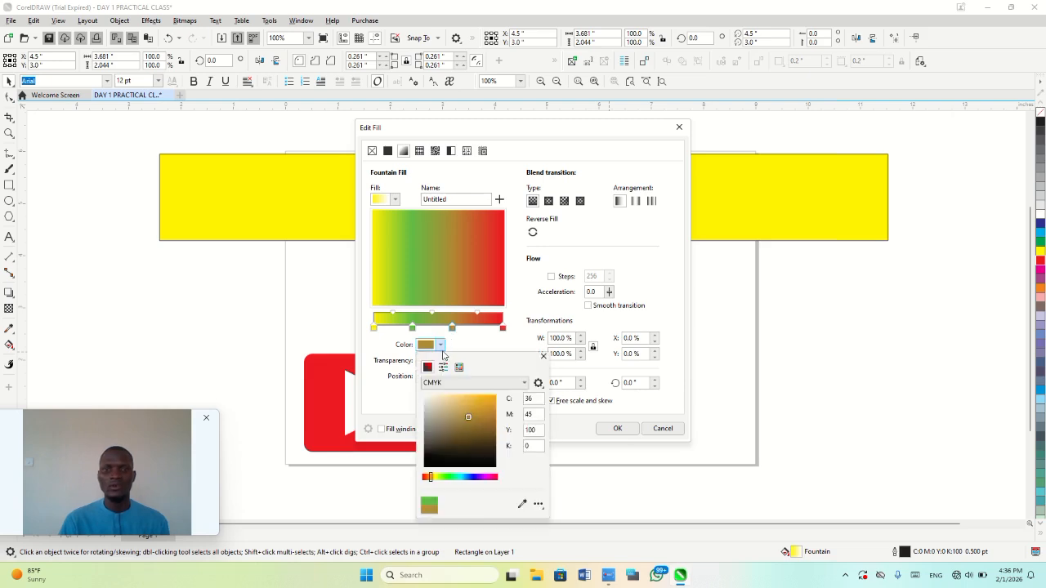
left_click(472, 477)
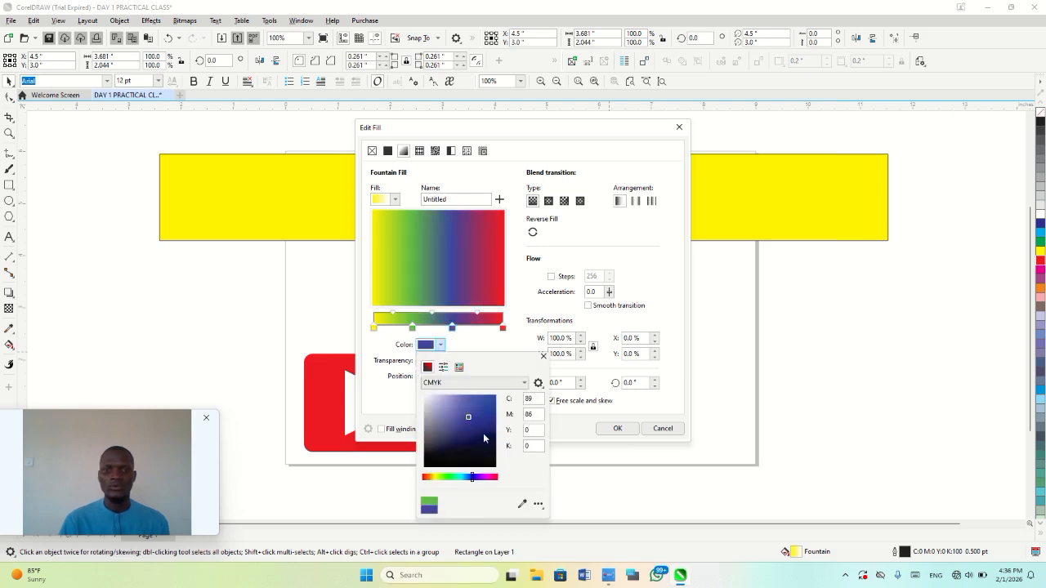
left_click(495, 395)
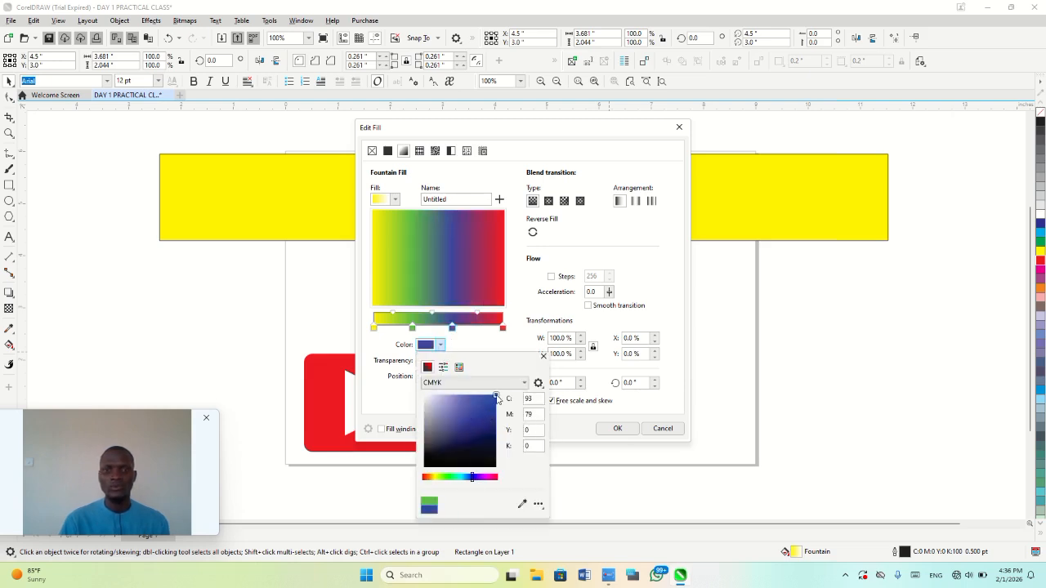
left_click(489, 344)
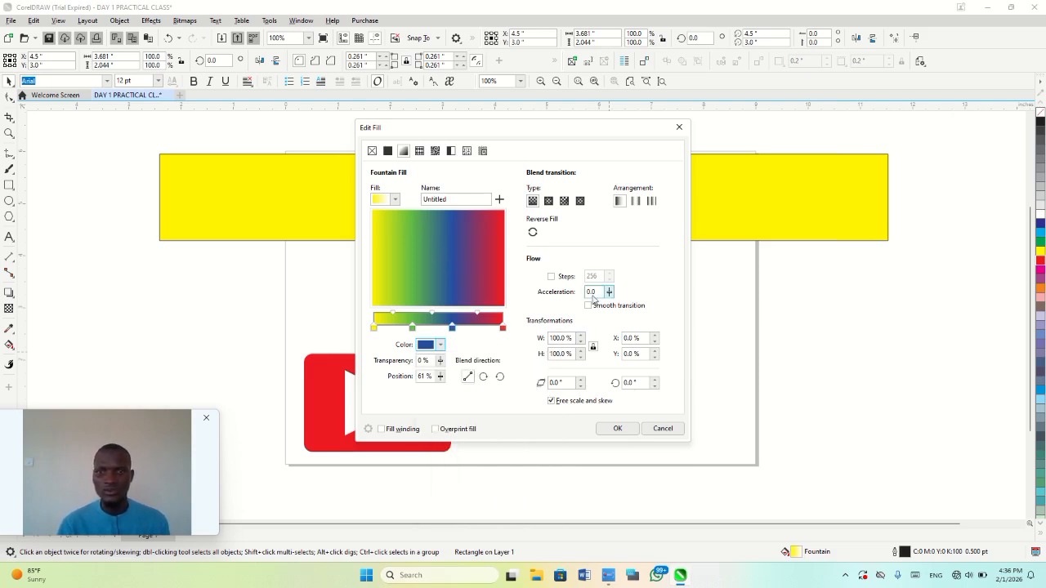
- Move the blue stop to 68%, change the fountain fill type to conical and apply it to the outer rounded rectangle
left_click(566, 201)
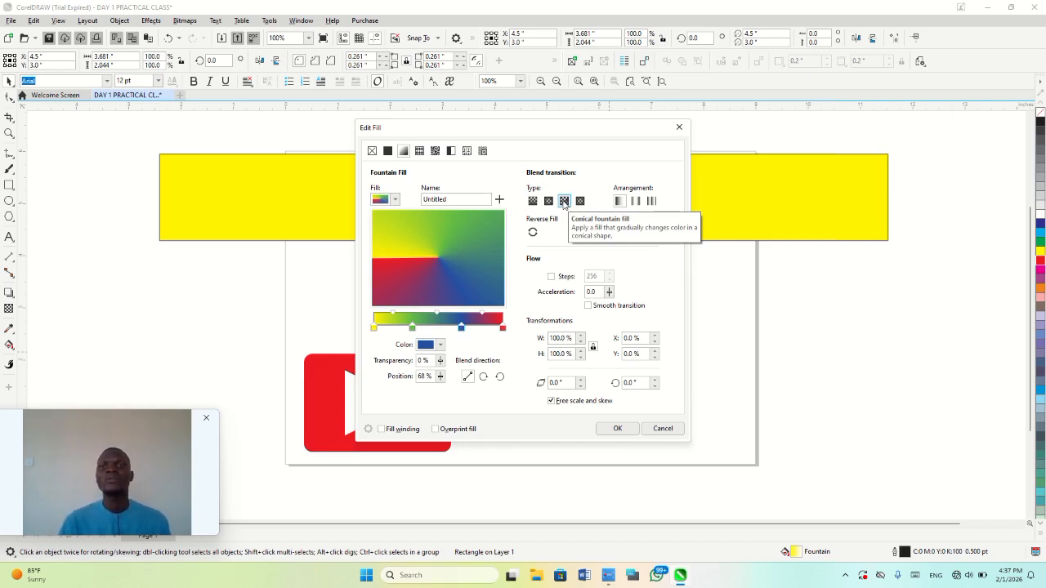
left_click(618, 430)
left_click(618, 432)
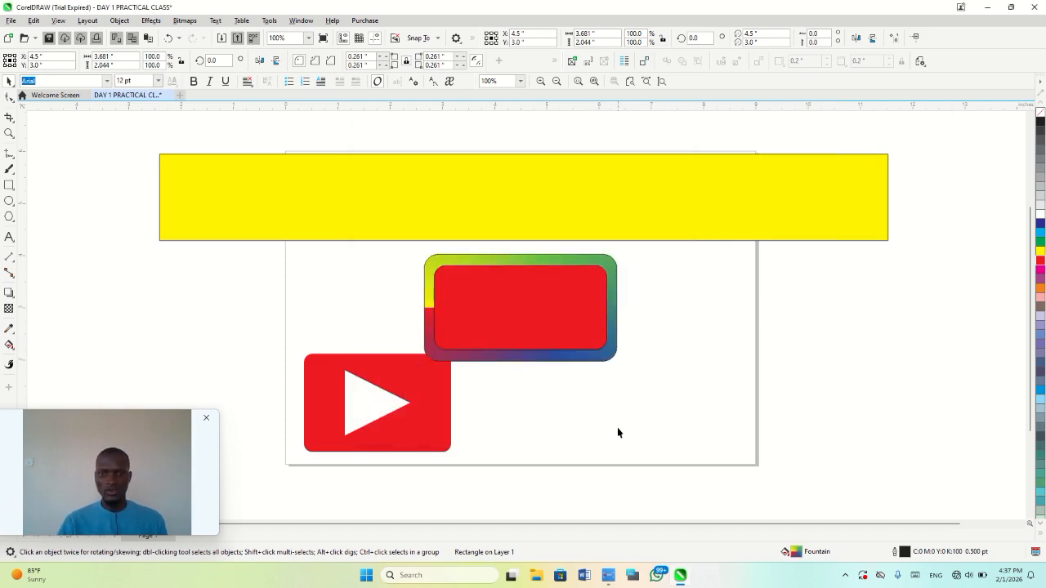
- Cut the red inner rounded rectangle out of the outer one and remove the outline of the resulting frame
left_click_drag(660, 387, 409, 240)
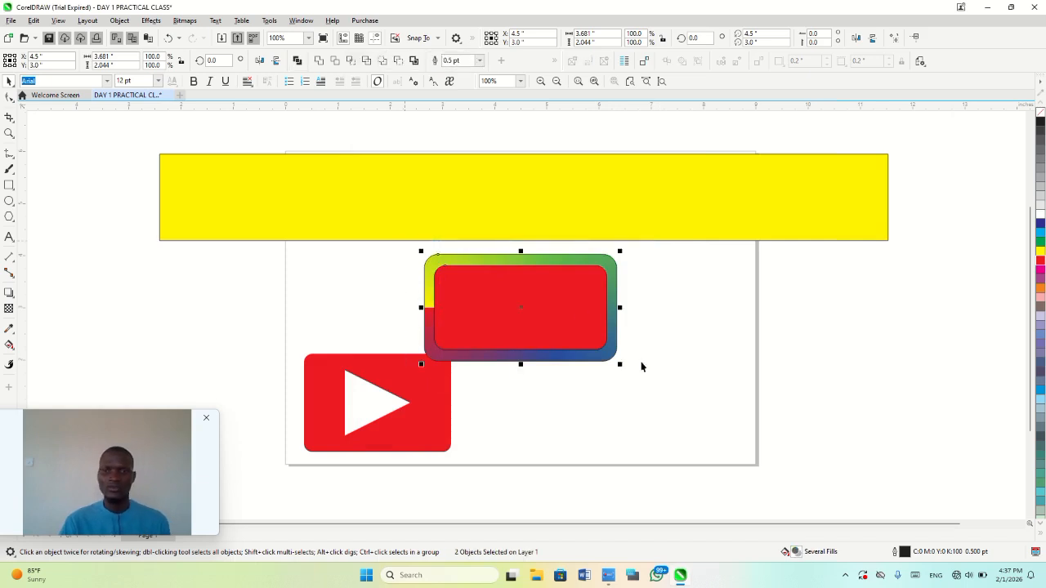
left_click(397, 63)
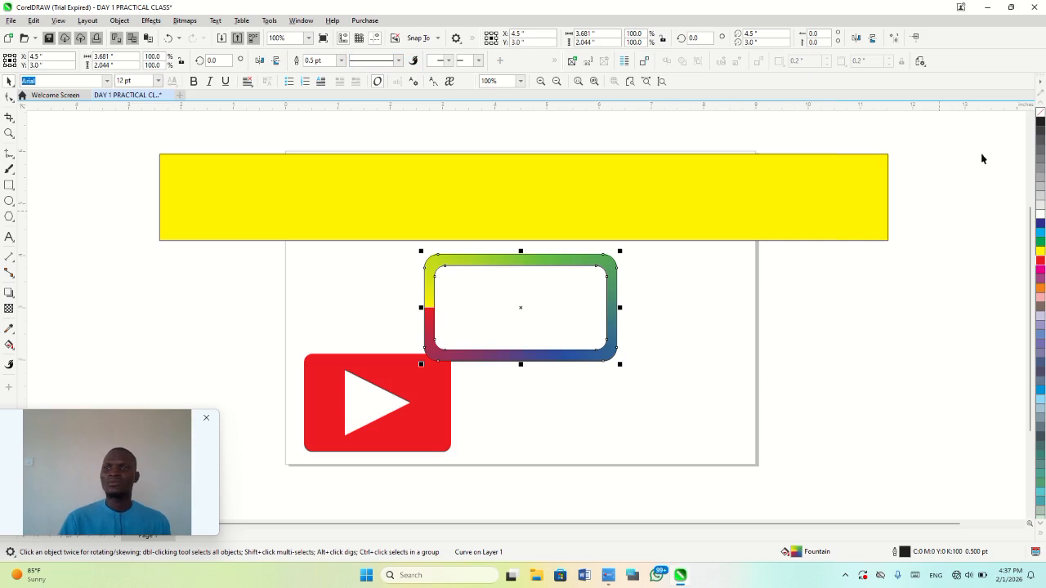
right_click(1039, 120)
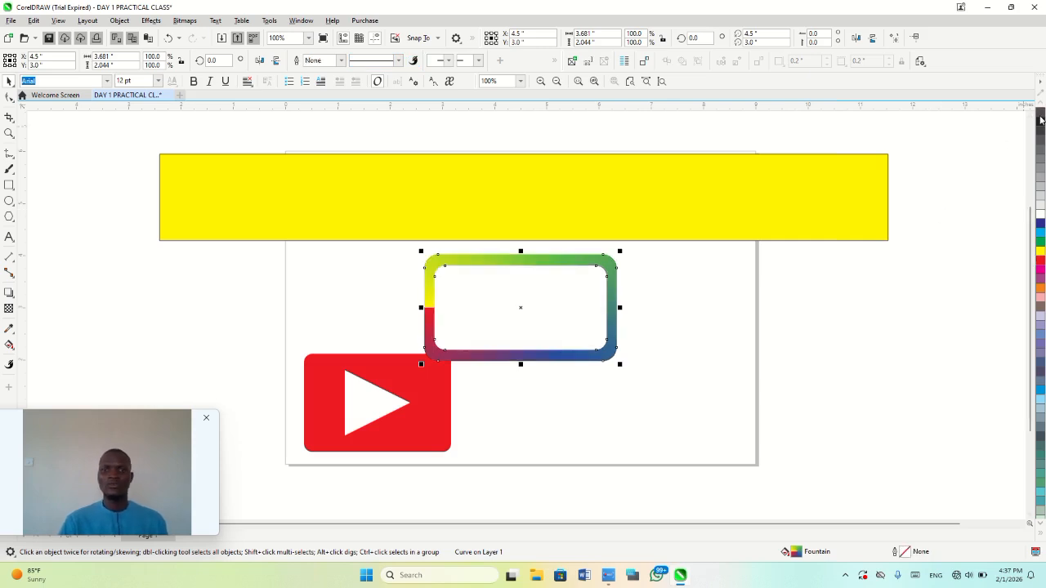
left_click(687, 323)
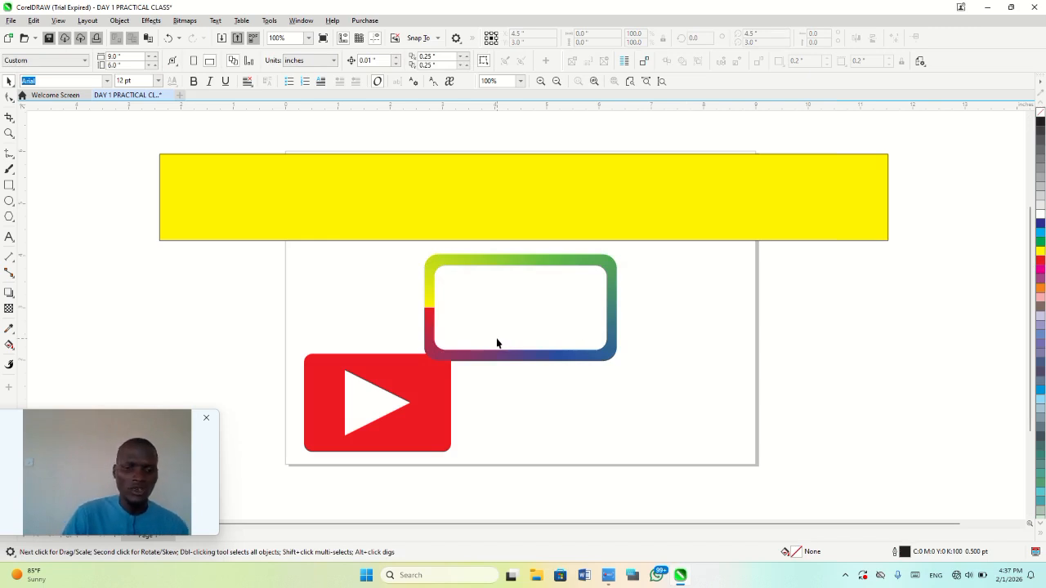
- Draw a circle 1 inch wide and 1 inch high inside the gradient frame and centre it on the page
key("F7")
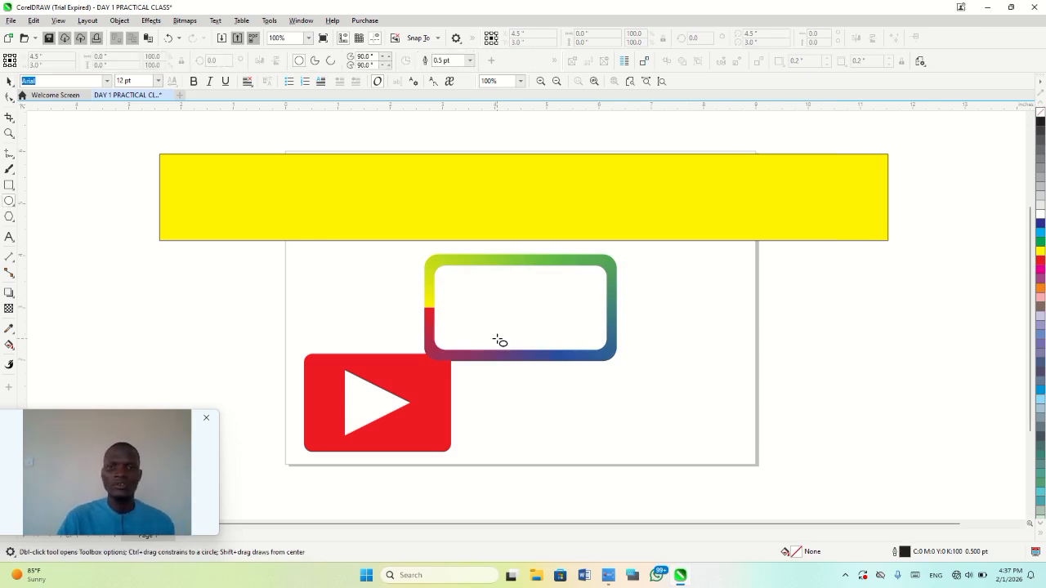
left_click_drag(501, 286, 556, 345)
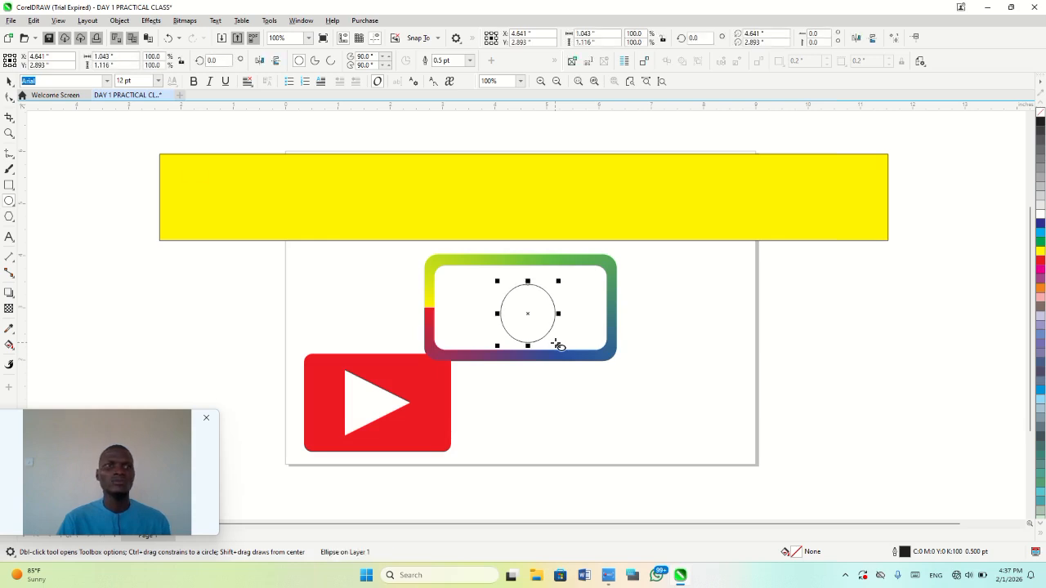
double_click(130, 57)
type("1")
key("Tab")
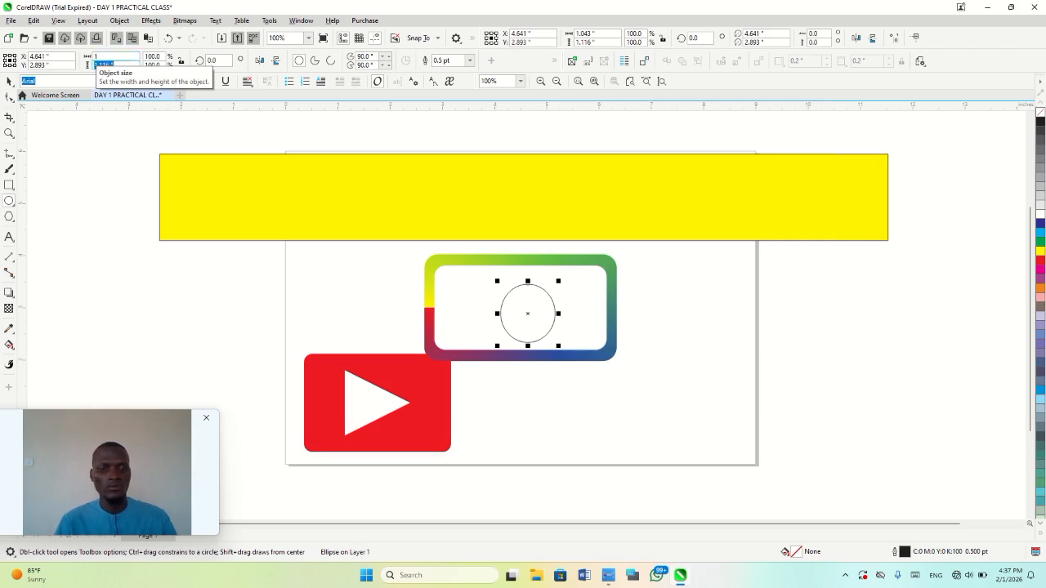
type("1")
key("Return")
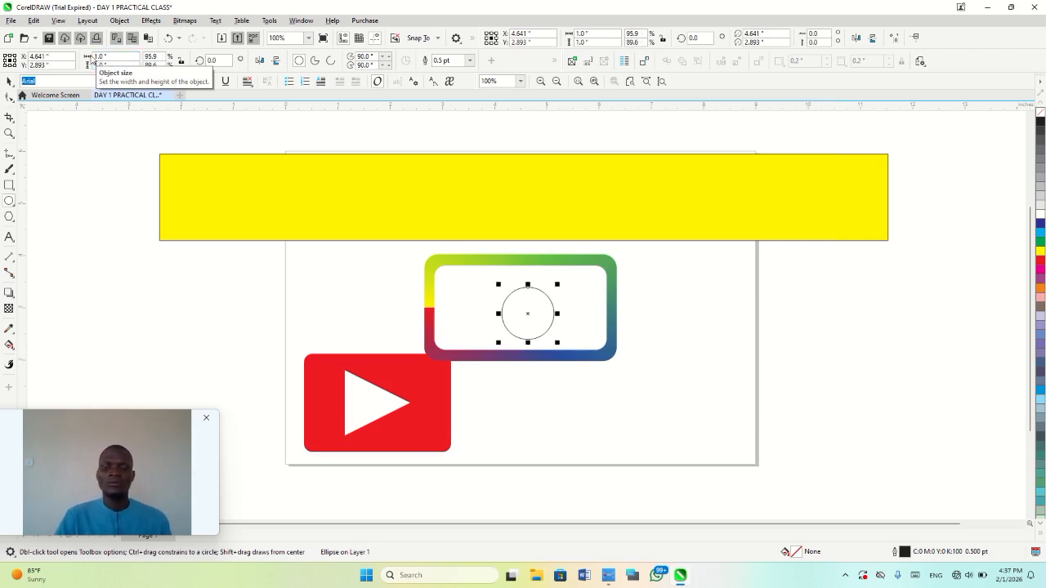
key("p")
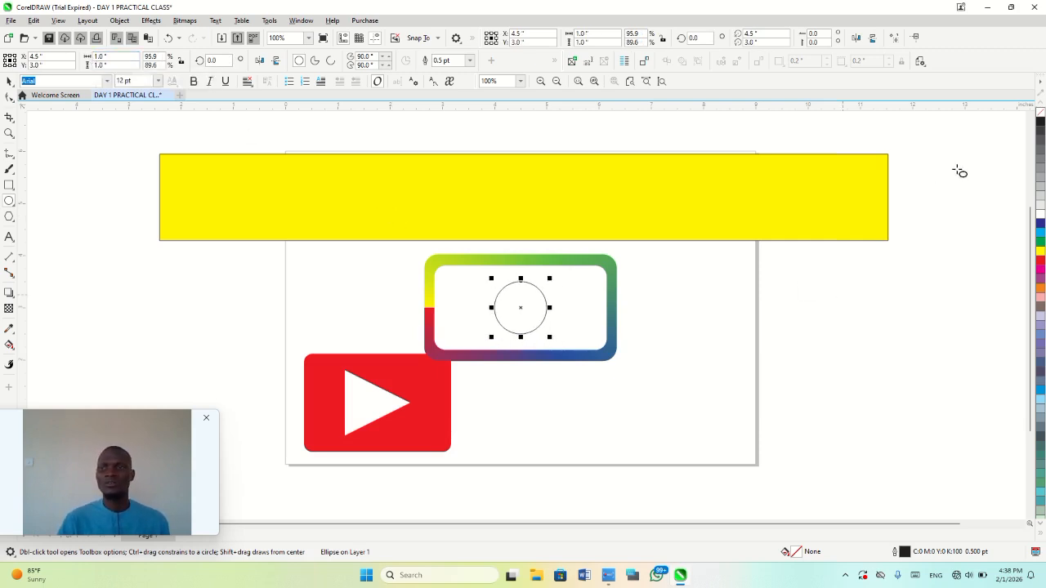
- Fill the circle with 50% black grey and remove its outline
left_click(1041, 122)
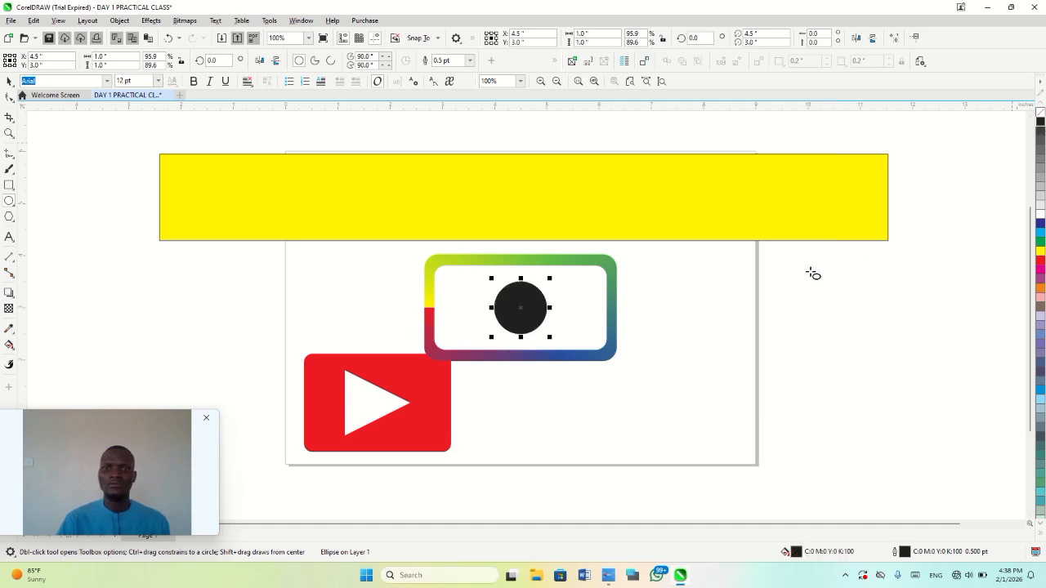
left_click(1041, 169)
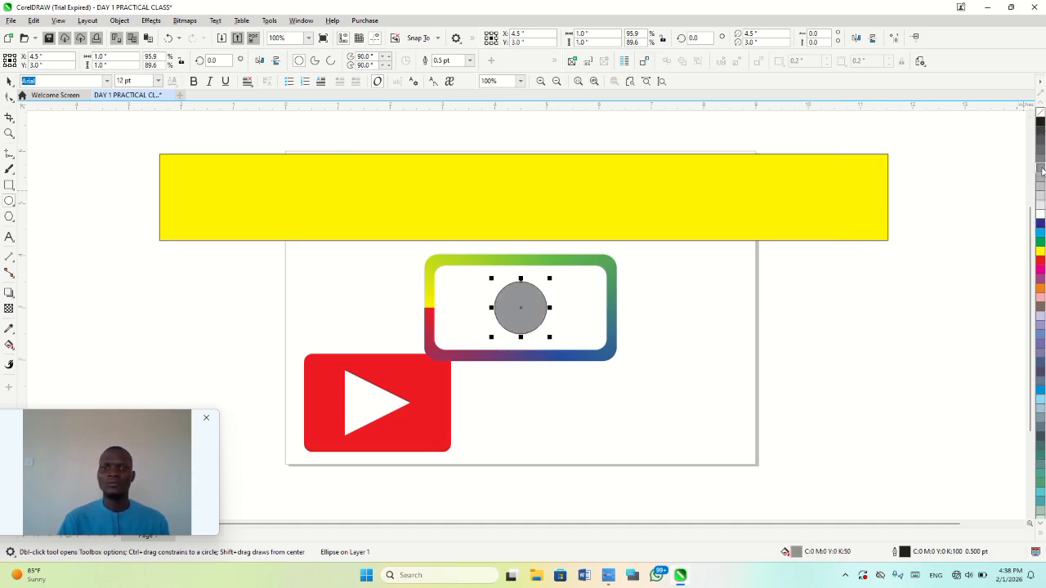
right_click(1041, 116)
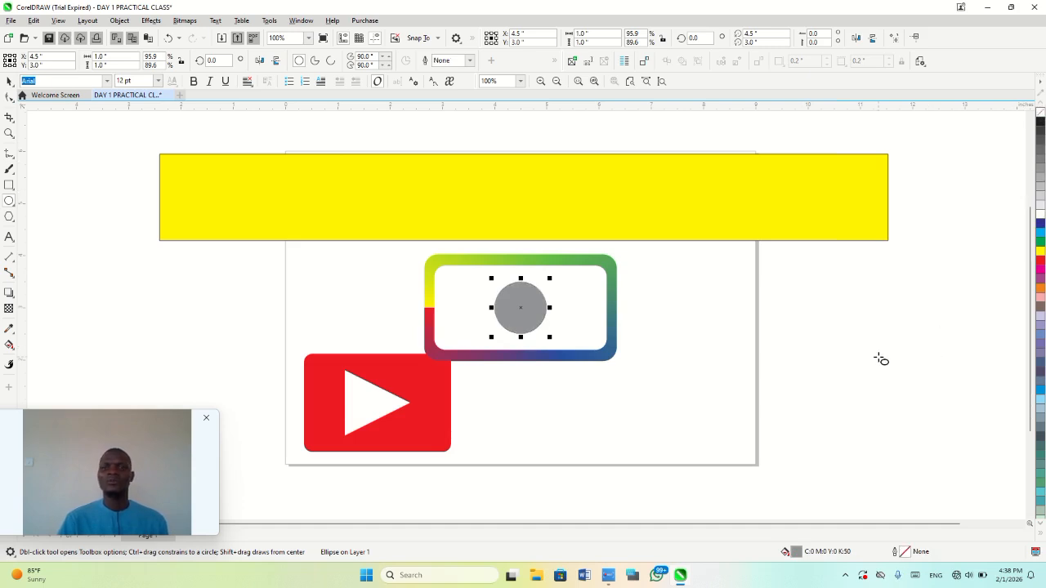
key("space")
left_click(705, 326)
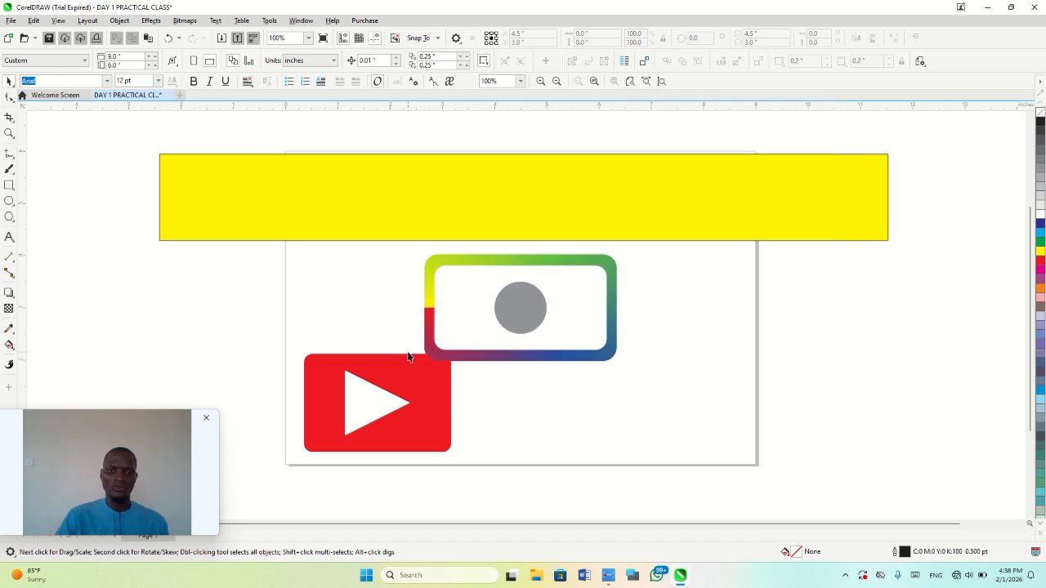
- Draw a rectangle about 1.21 by 0.25 inches over the frame's upper edge and centre it on the page
key("F6")
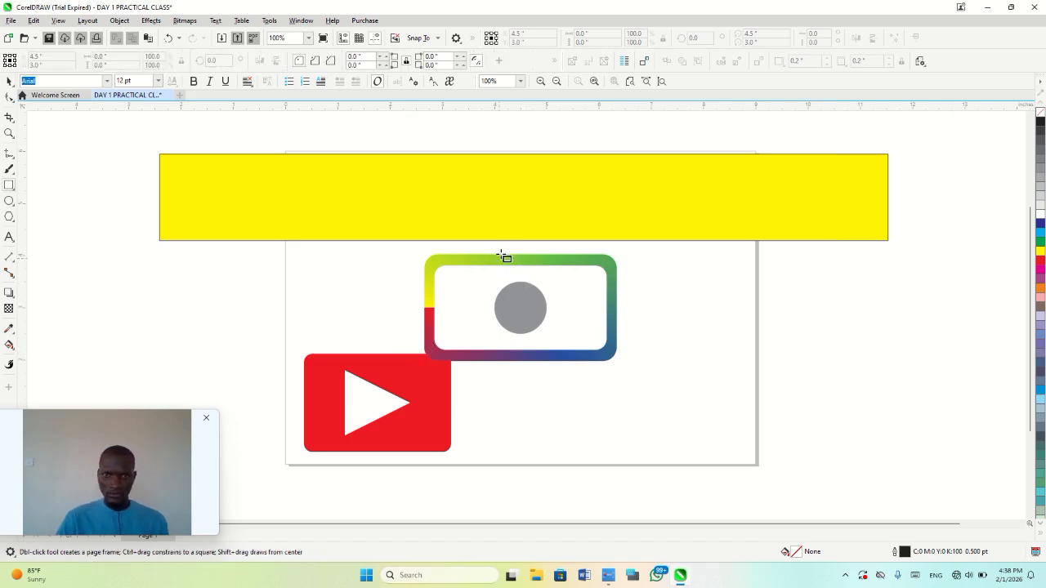
left_click_drag(501, 249, 564, 260)
key("z")
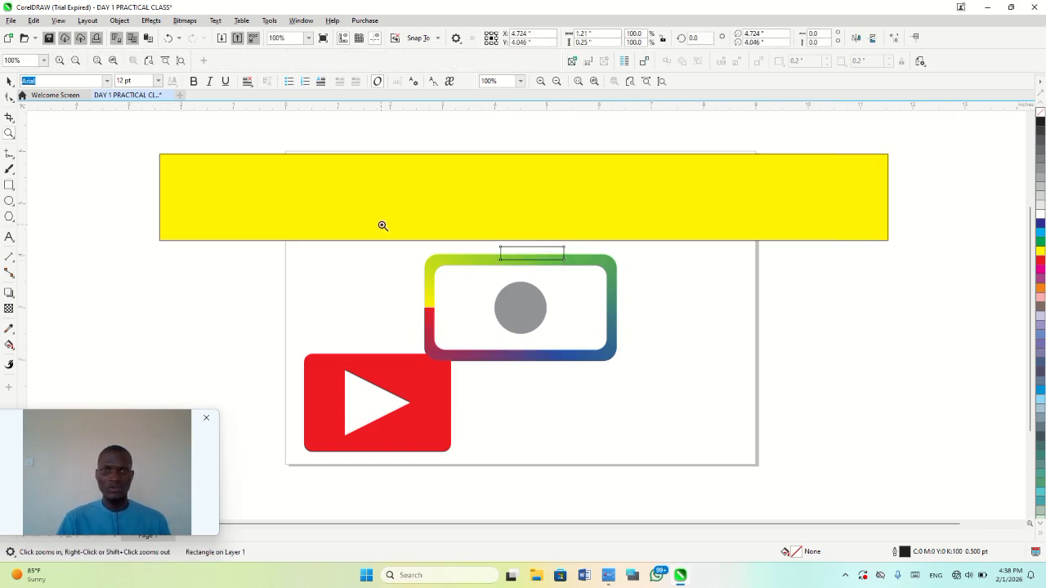
left_click_drag(382, 224, 645, 379)
key("space")
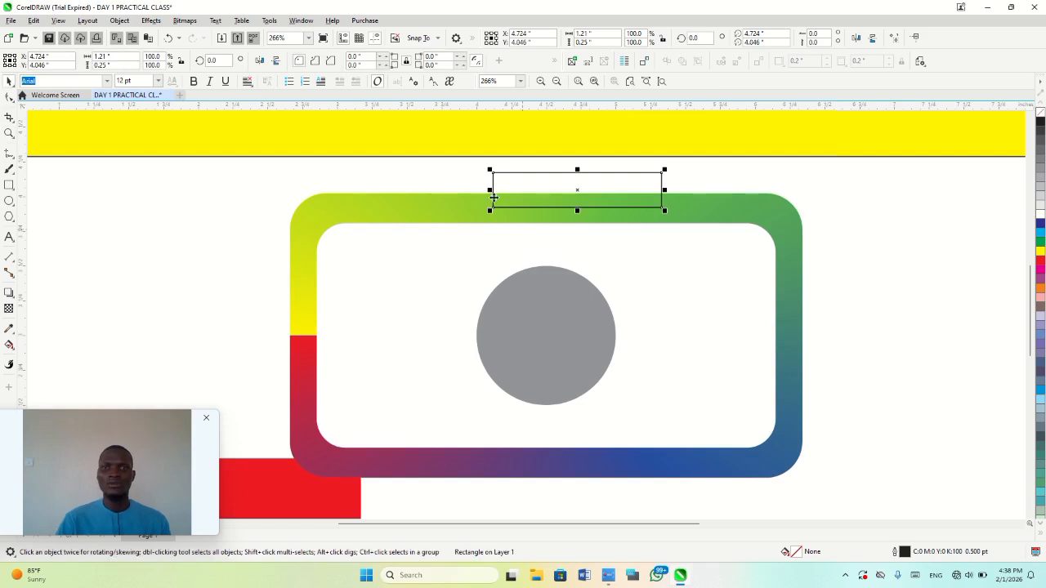
key("p")
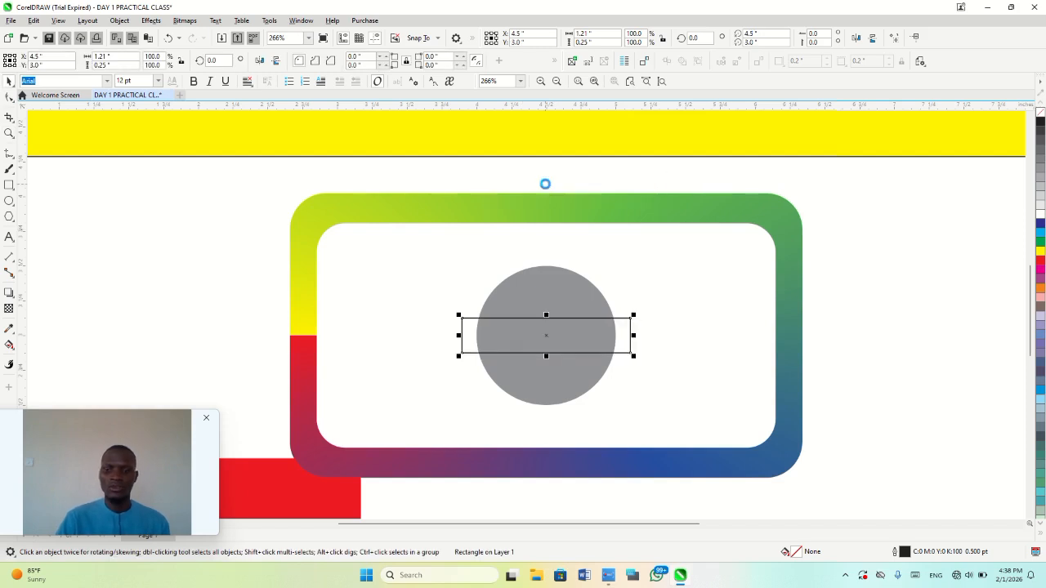
- Move the small rectangle straight up to Y 4.03 inches across the frame's upper edge and round its corners to about 0.074 inch
key("Up")
key("Up")
key("Up")
key("Up")
key("Up")
key("Up")
key("Up")
key("Up")
key("Up")
key("Up")
key("Up")
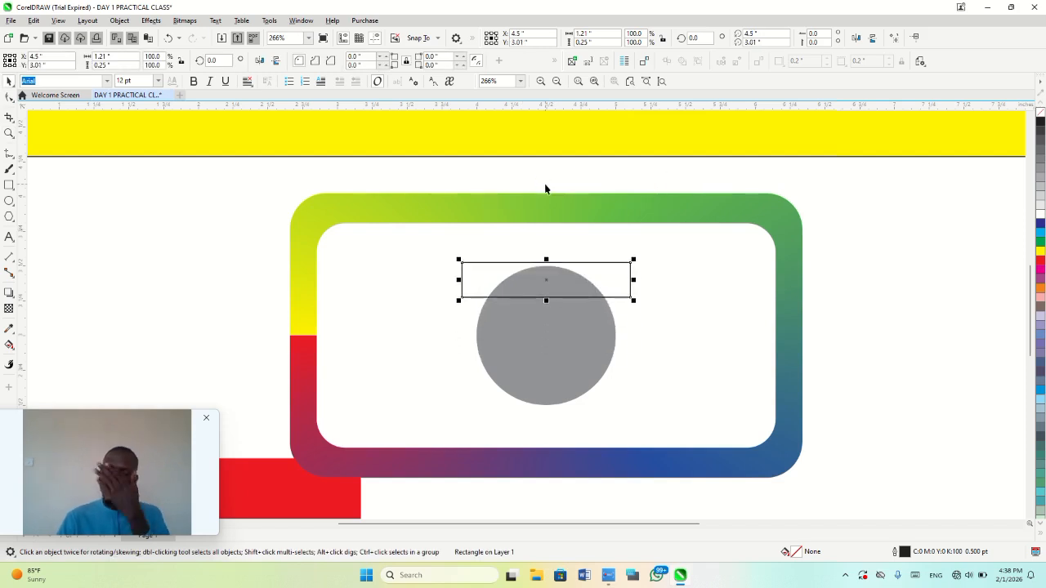
key("Up")
key("Up")
key("Up")
key("Up")
key("Up")
key("Up")
key("Up")
key("Up")
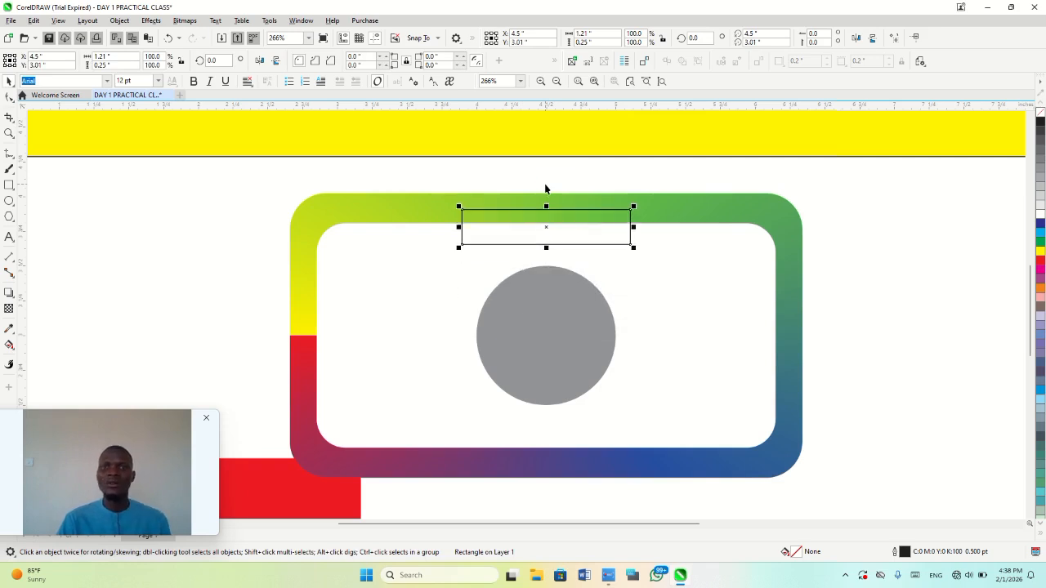
key("Up")
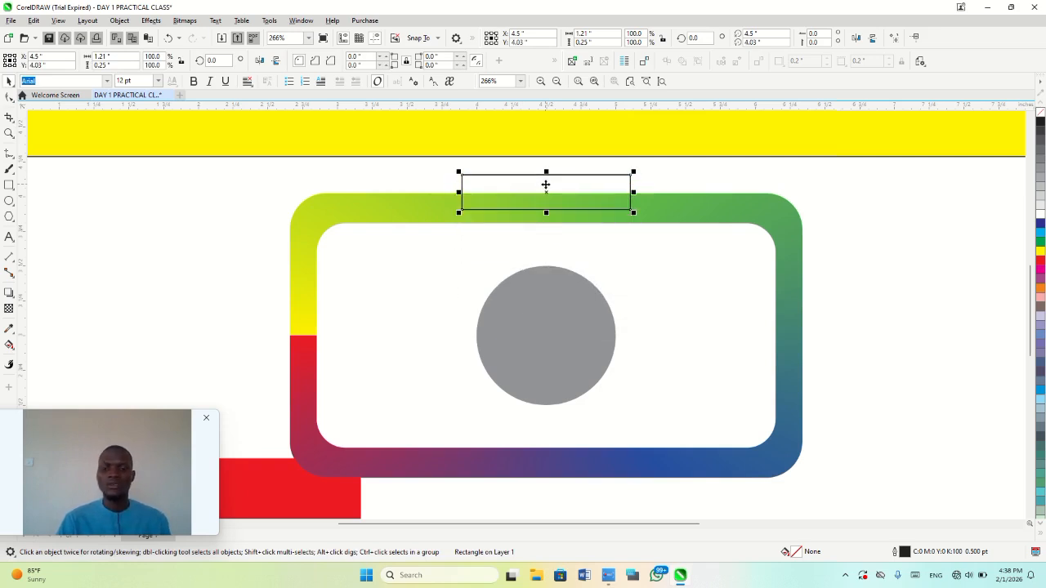
key("F10")
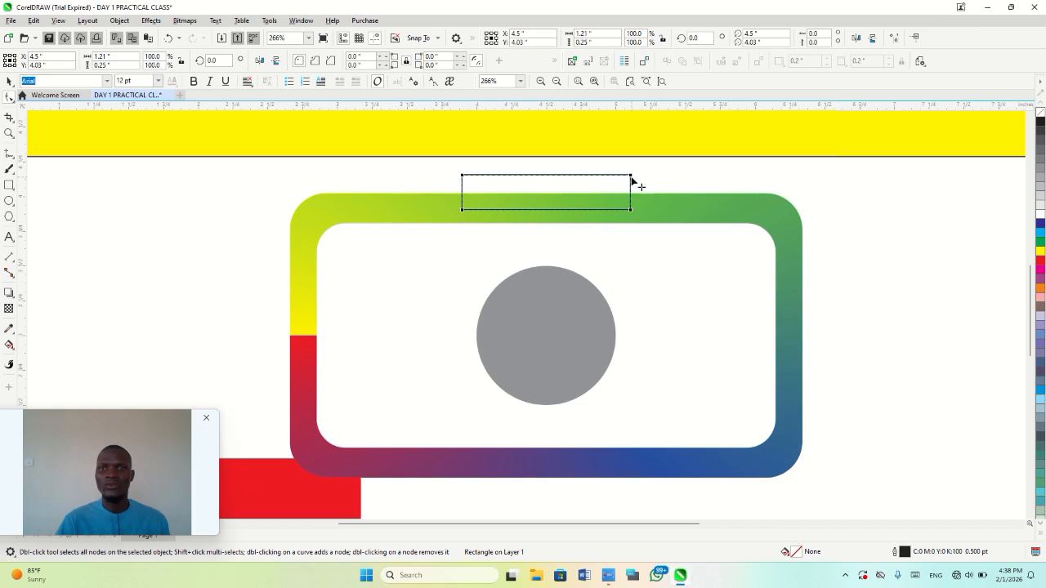
left_click_drag(630, 178, 632, 189)
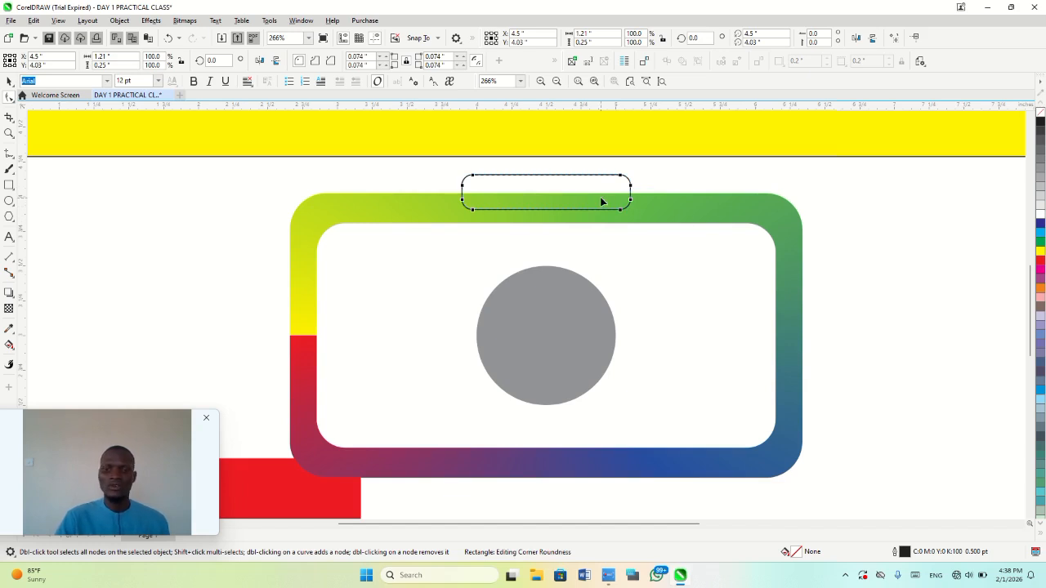
- Give the small rounded rectangle a fountain fill with its start colour set to light green, C40 M0 Y66 K0
key("F11")
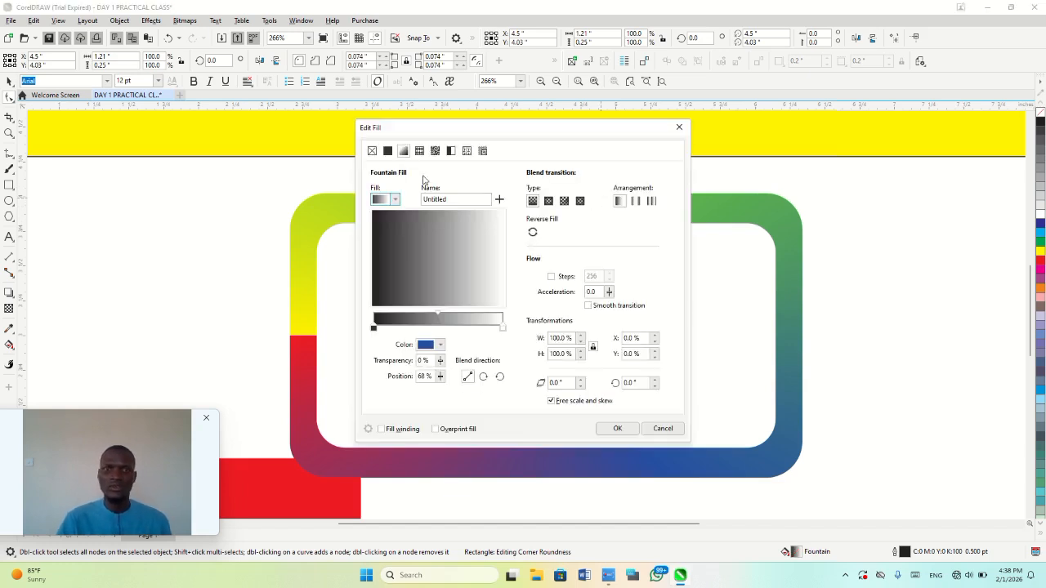
left_click(374, 329)
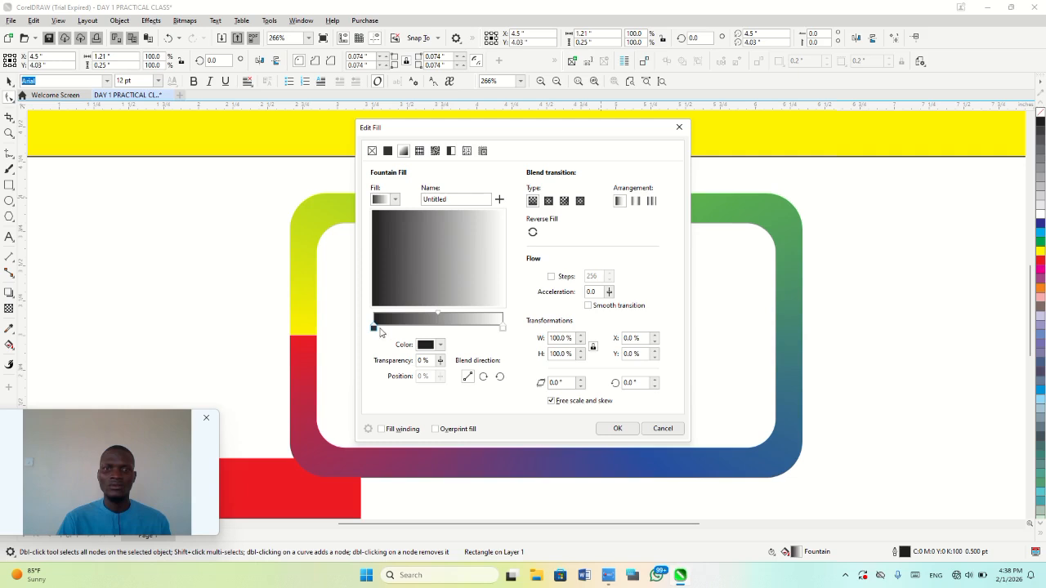
left_click(440, 345)
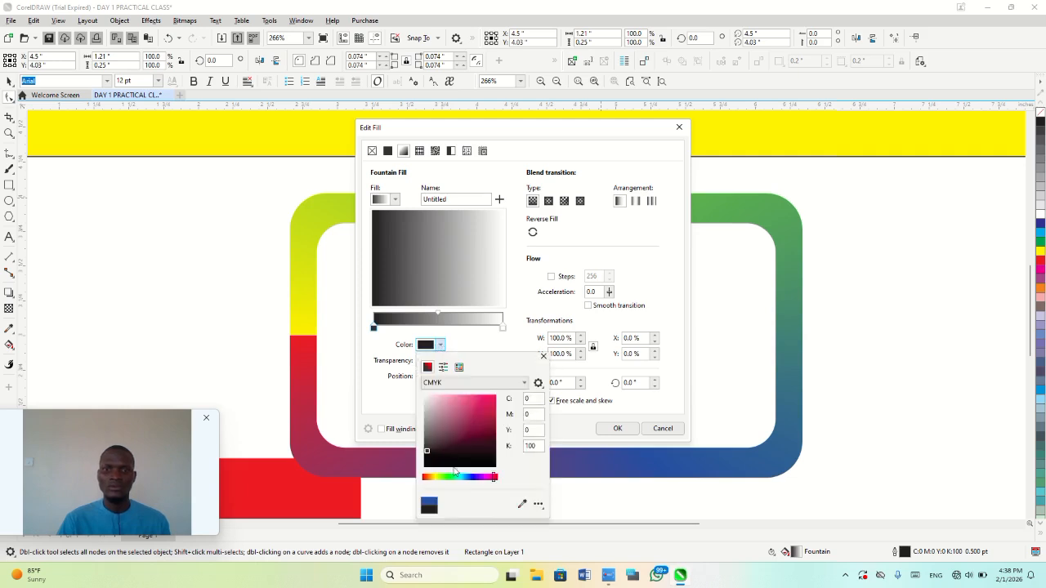
left_click(447, 477)
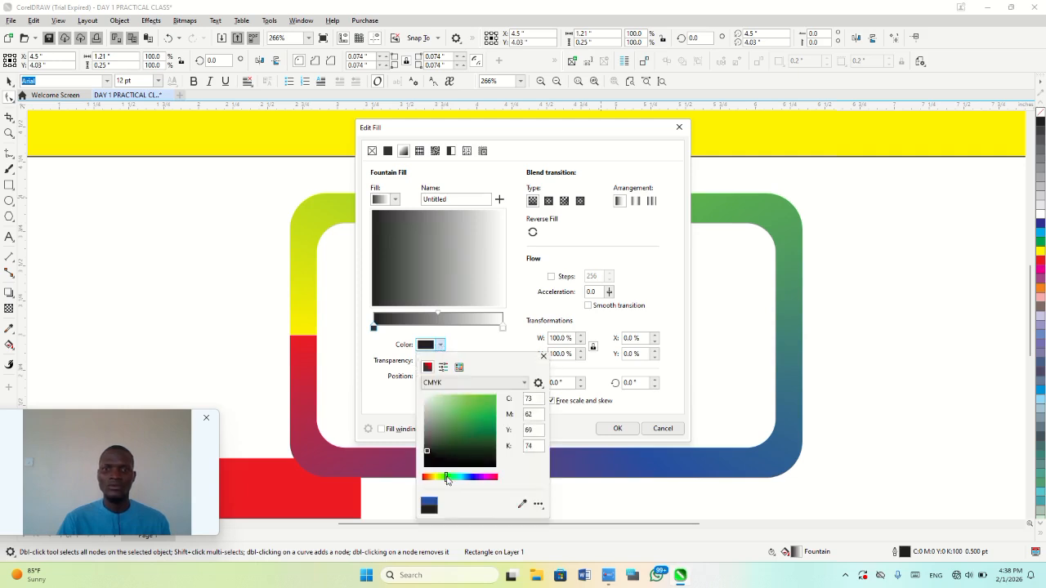
left_click(455, 399)
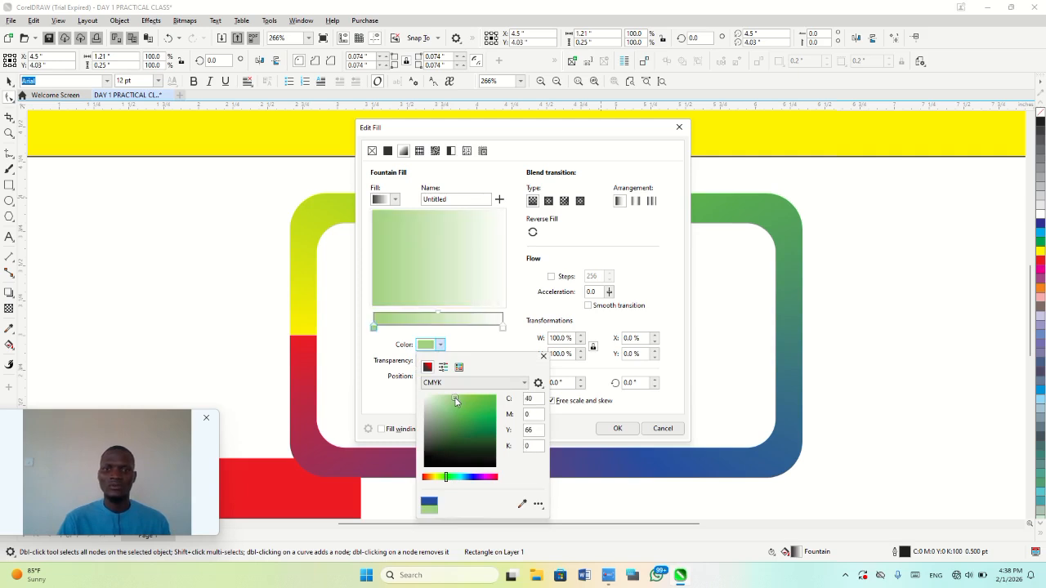
- Set the fountain fill's end colour to green, C64 M0 Y100 K0, and remove the small rectangle's outline
left_click(503, 330)
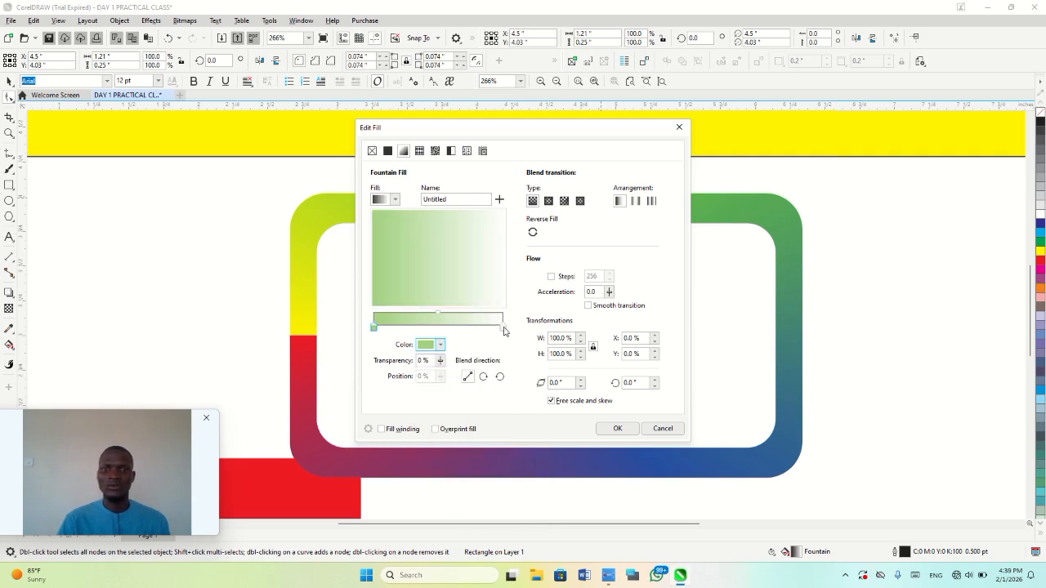
left_click(503, 329)
left_click(432, 345)
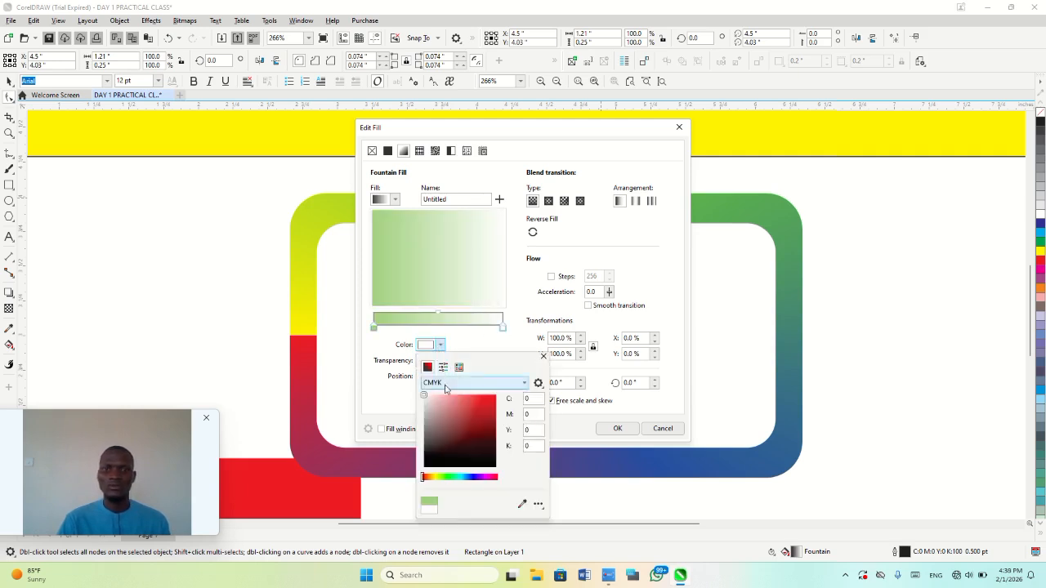
left_click(447, 476)
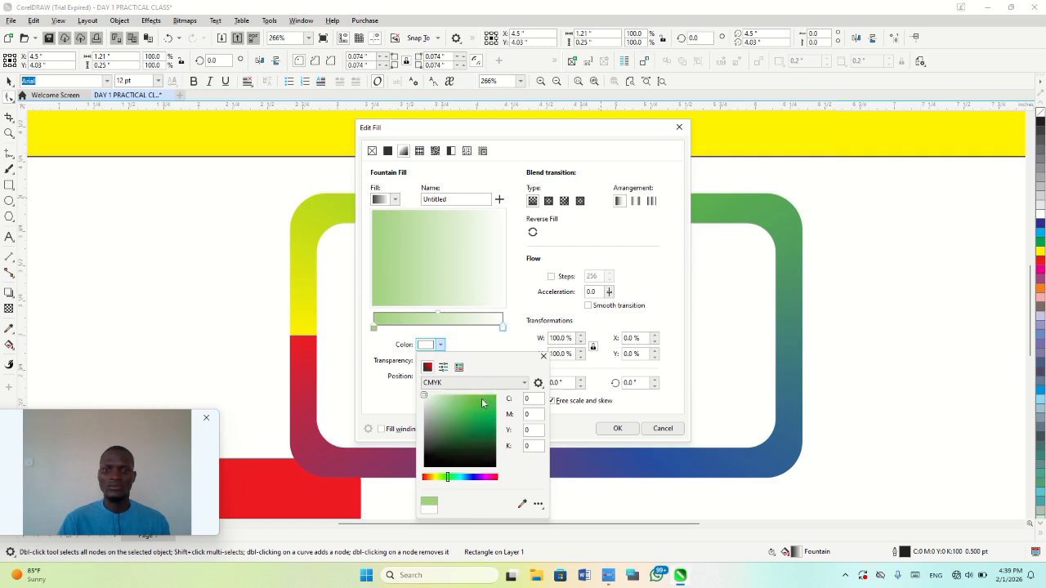
left_click(482, 397)
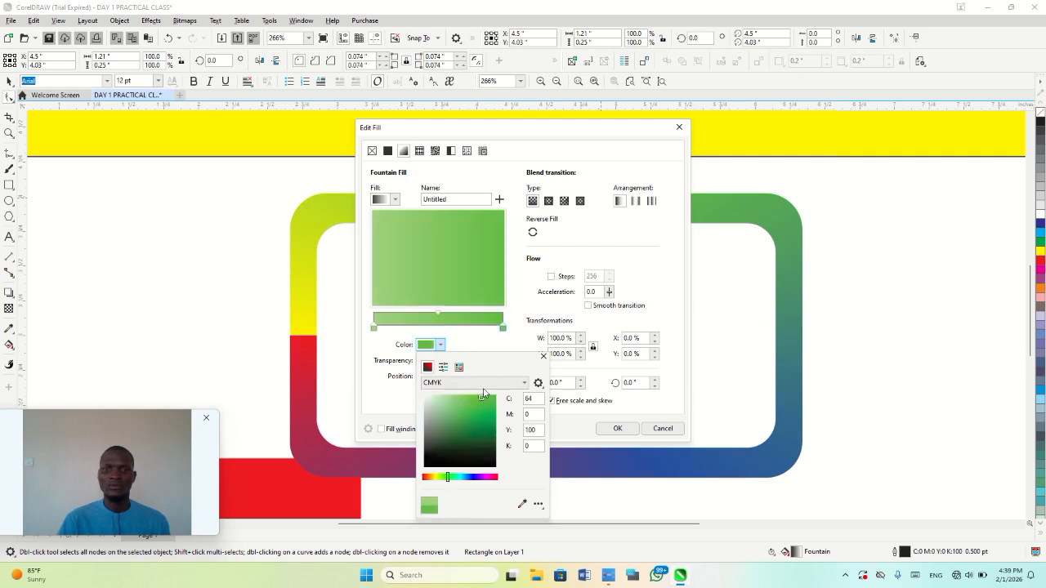
left_click(492, 342)
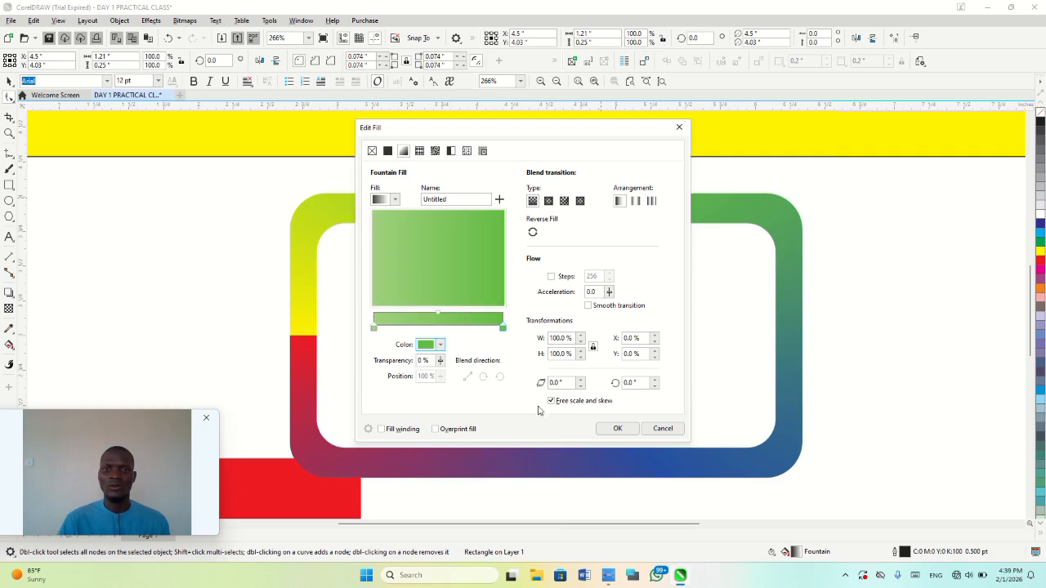
left_click(618, 428)
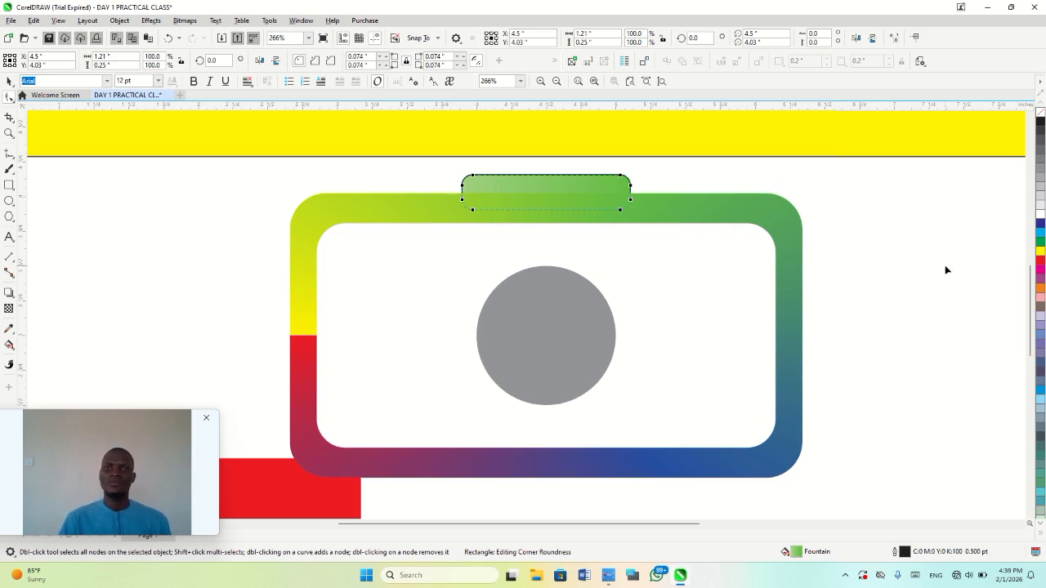
key("space")
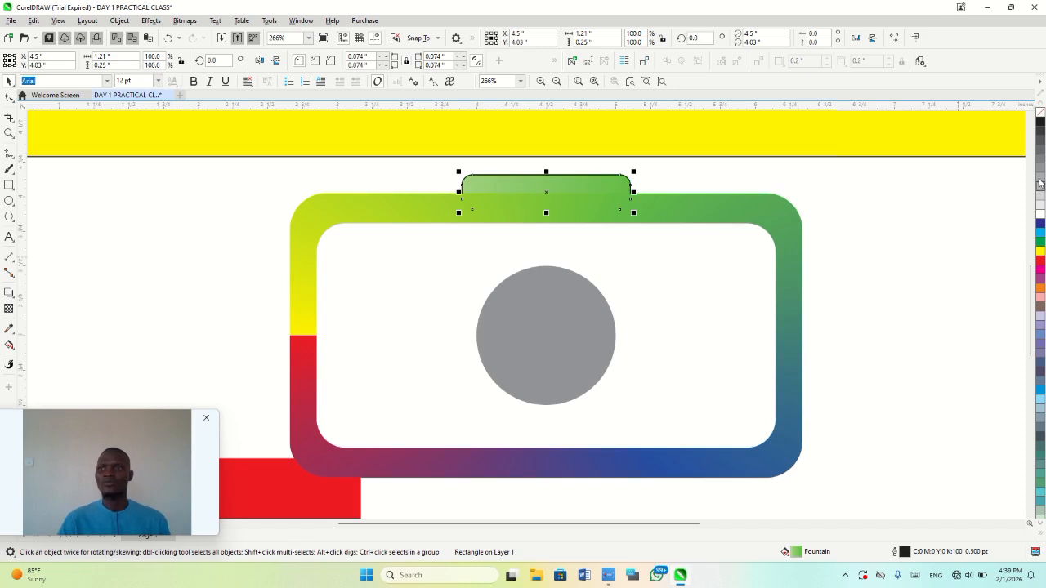
right_click(1040, 117)
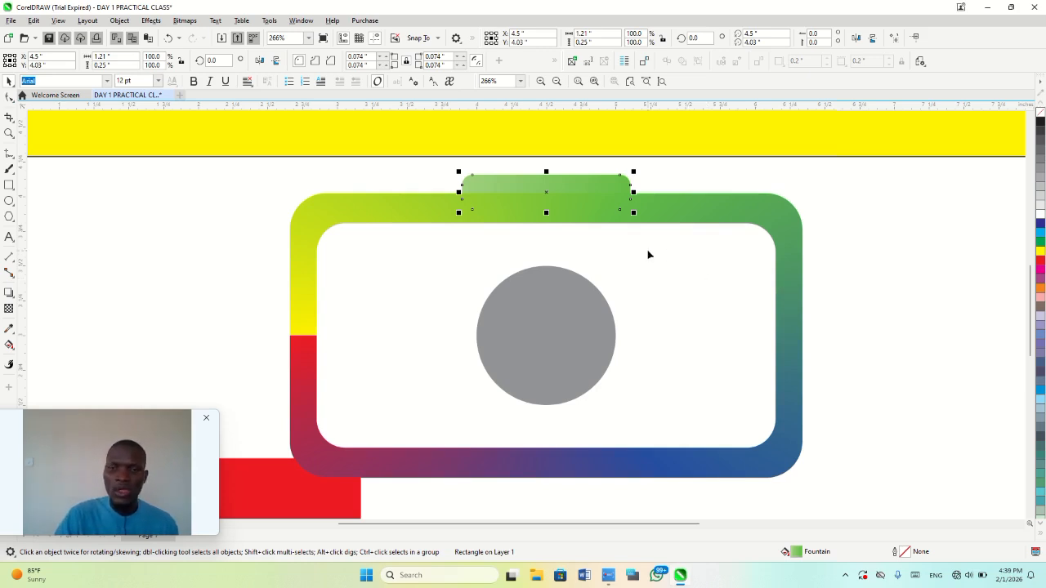
- Convert the small rectangle to curves and nudge its lower-right corner nodes outward until the shape is about 1.285 inches wide
key("F10")
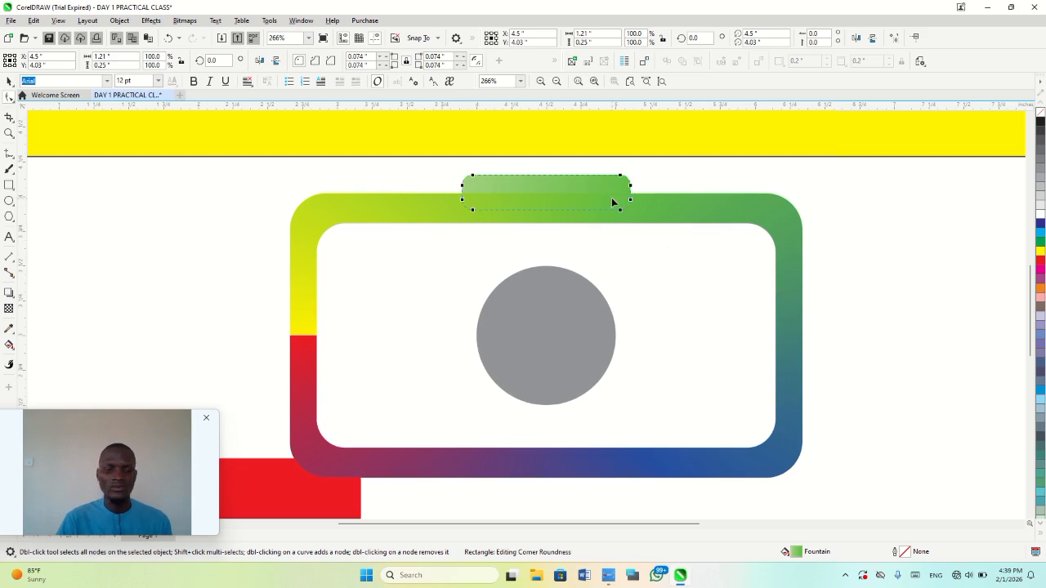
key("ctrl+q")
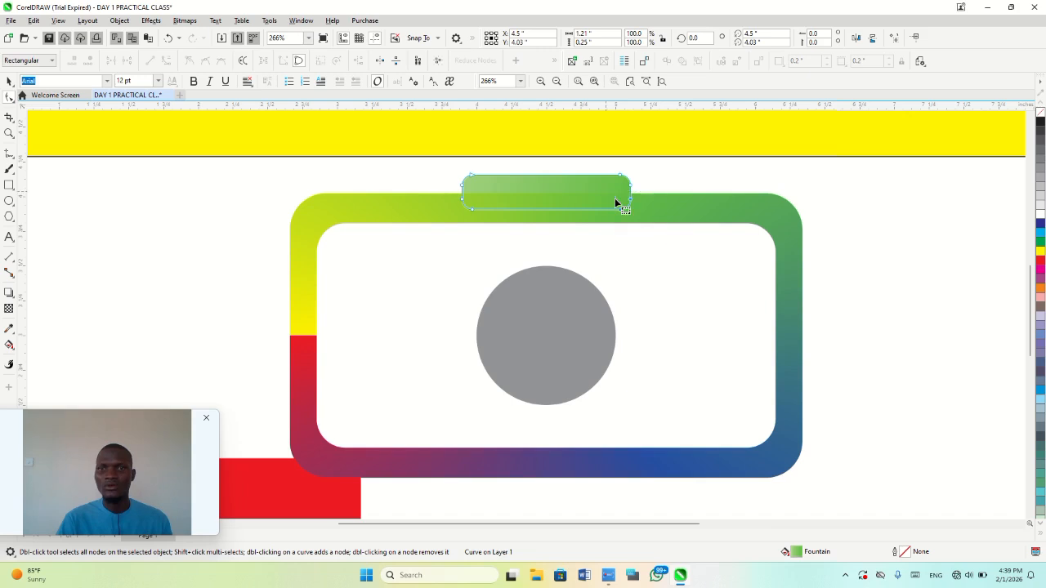
left_click_drag(627, 209, 636, 211)
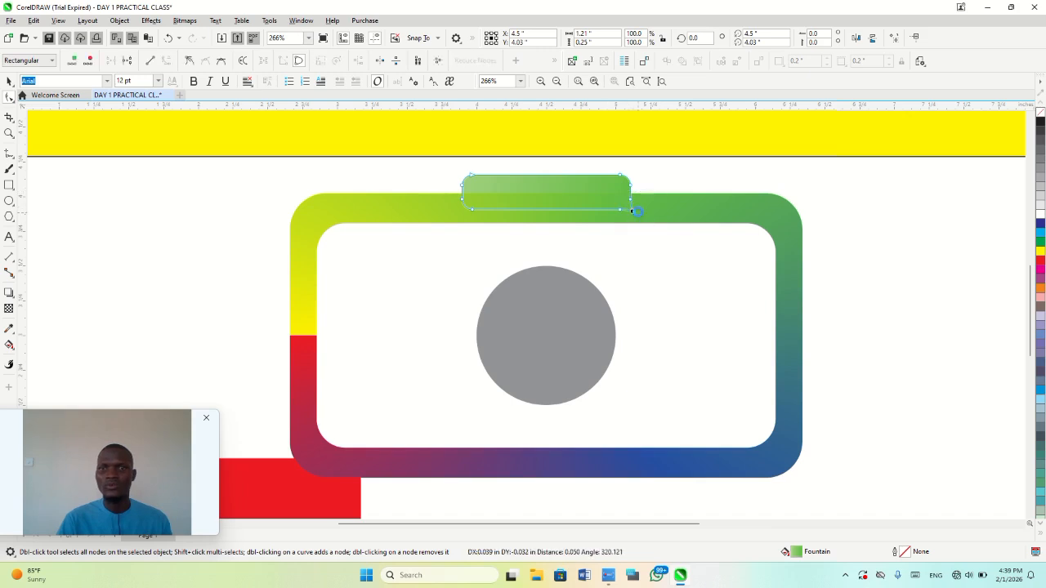
key("ctrl+z")
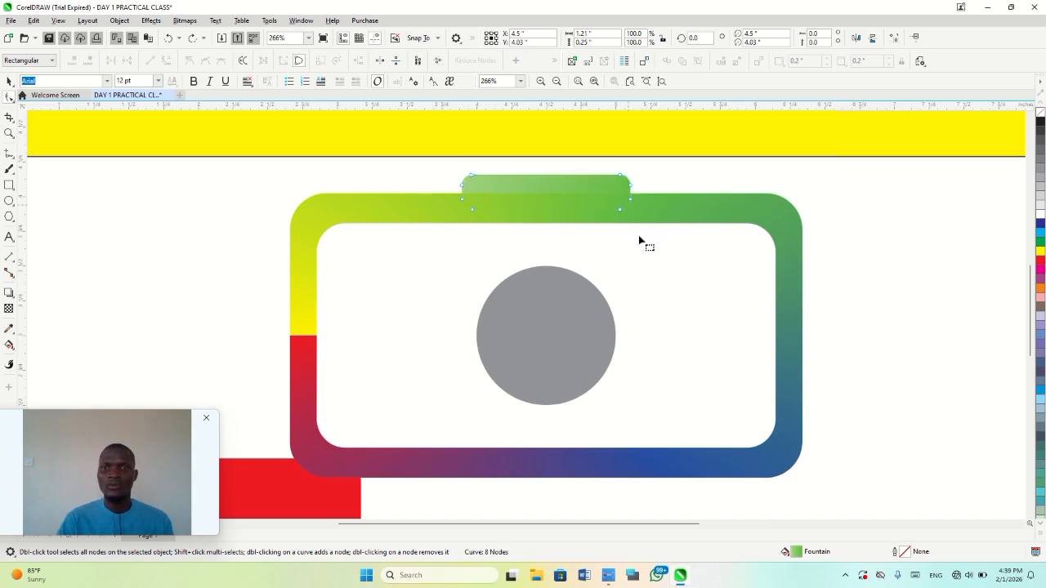
left_click_drag(675, 232, 605, 193)
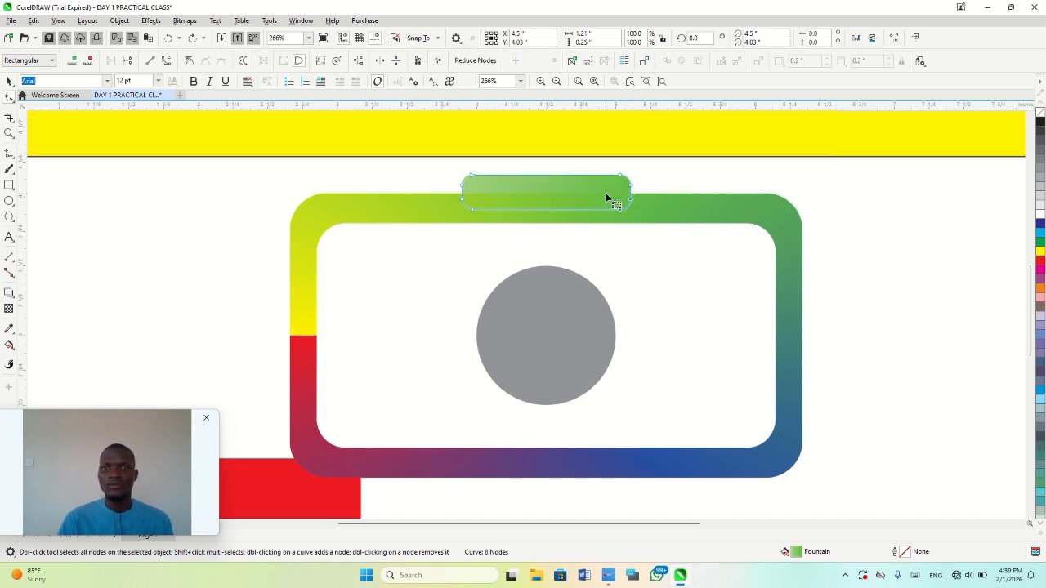
key("Right")
key("Right")
key("Right")
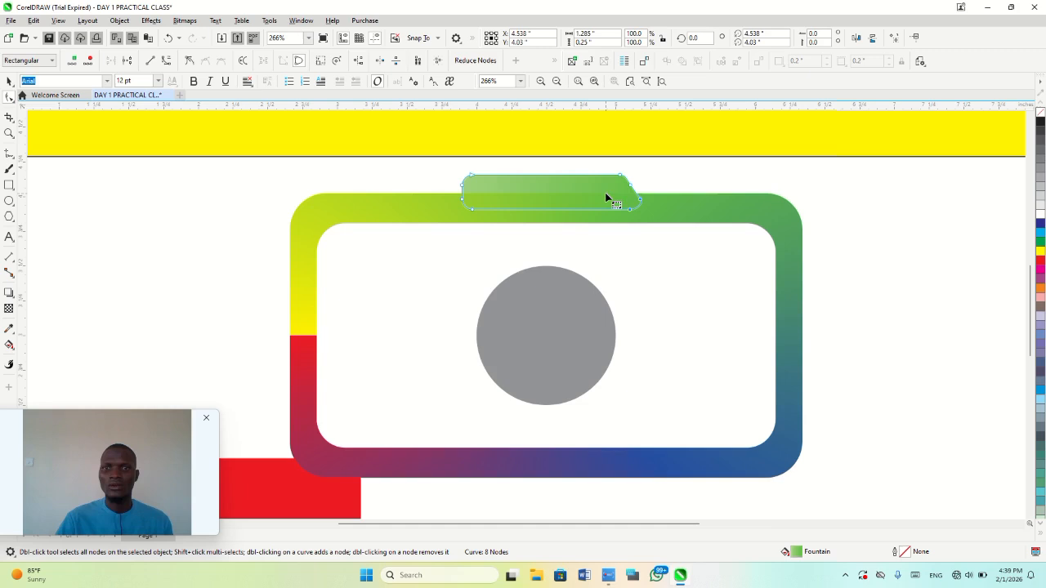
- Nudge the lower-left corner nodes outward to match, making the tab a trapezoid about 1.371 inches wide
left_click_drag(476, 237, 463, 201)
key("Left")
key("Left")
key("Left")
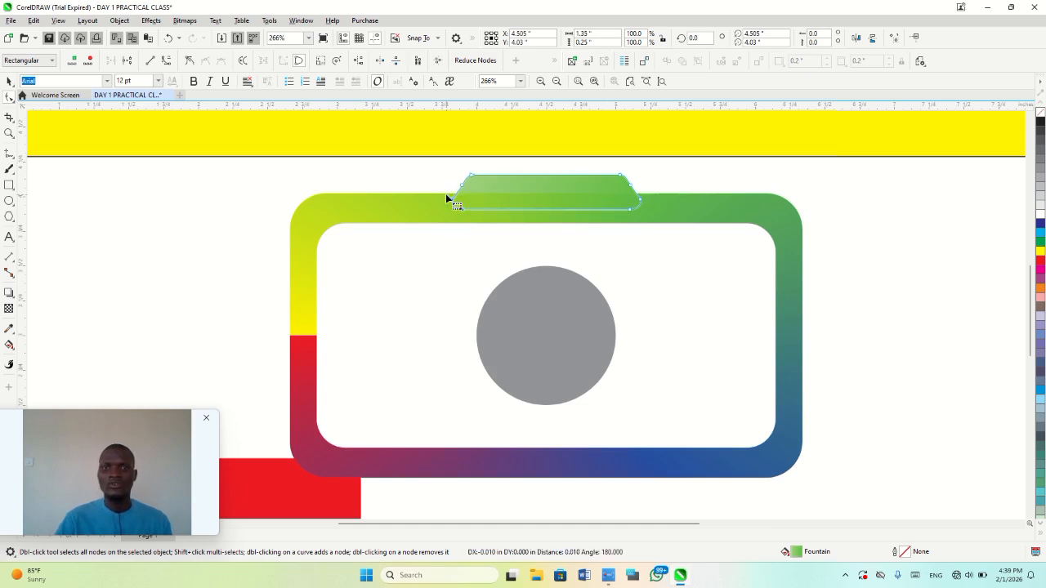
key("space")
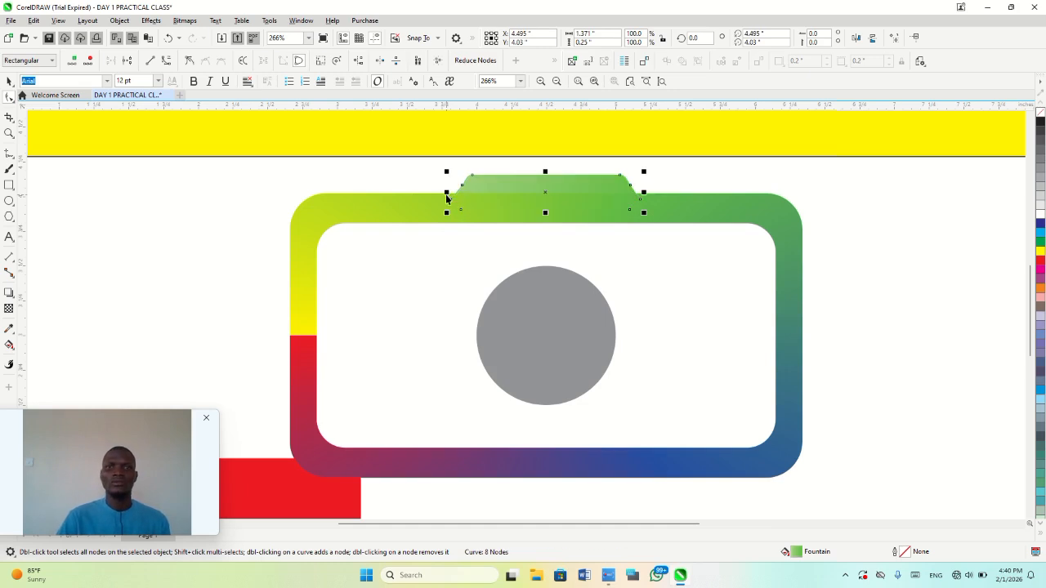
left_click(825, 190)
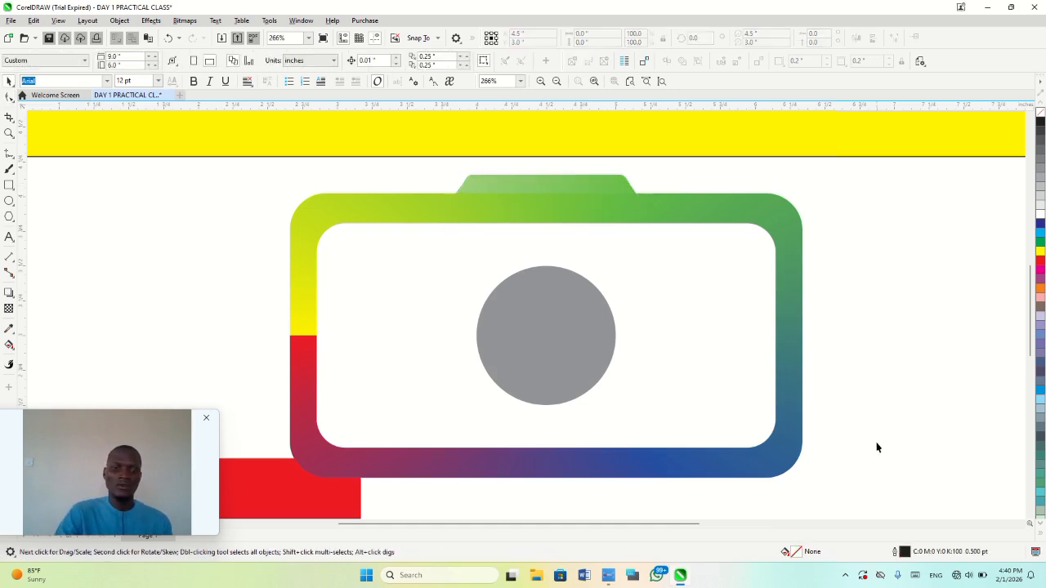
- Group the gradient frame, grey circle and green tab, and nudge the group right to X 4.52 inches
key("F4")
left_click_drag(677, 439, 370, 219)
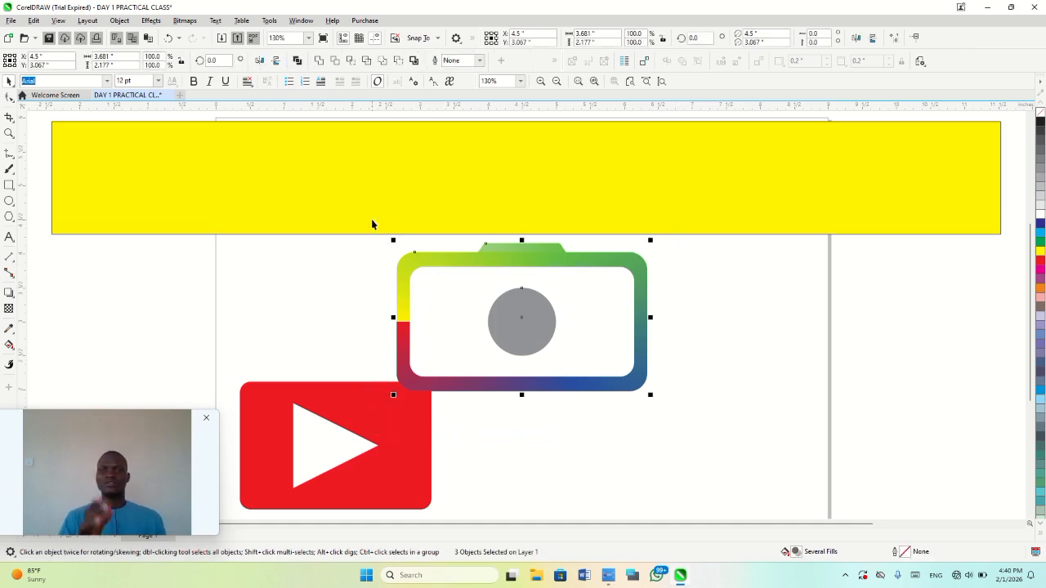
key("ctrl+g")
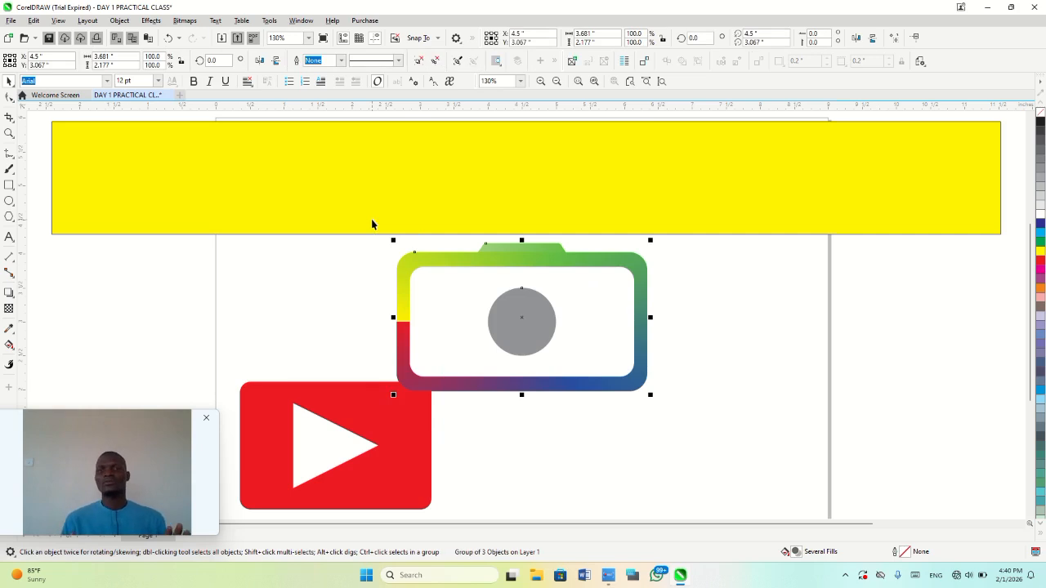
key("Right")
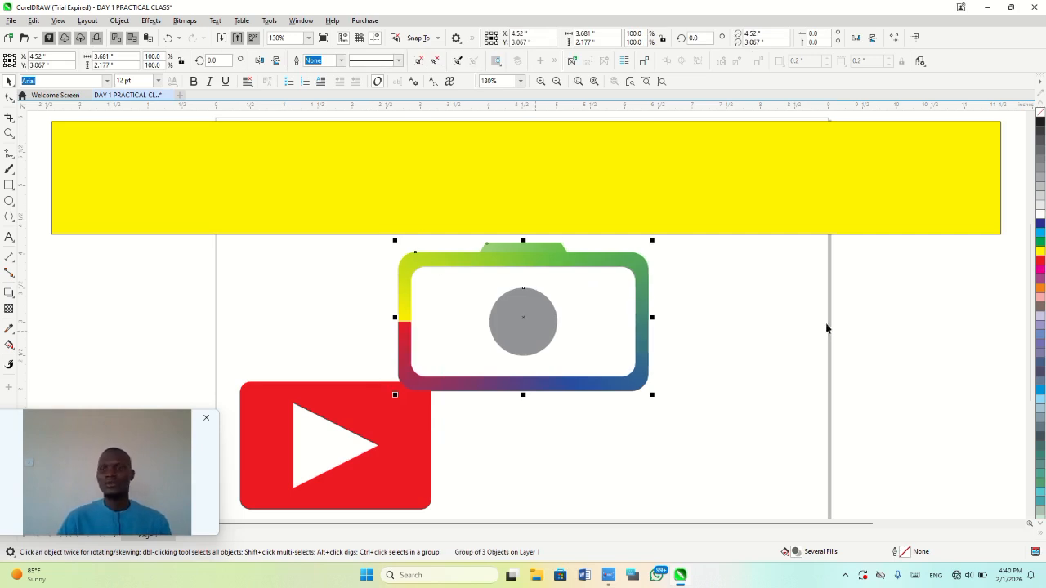
left_click(764, 350)
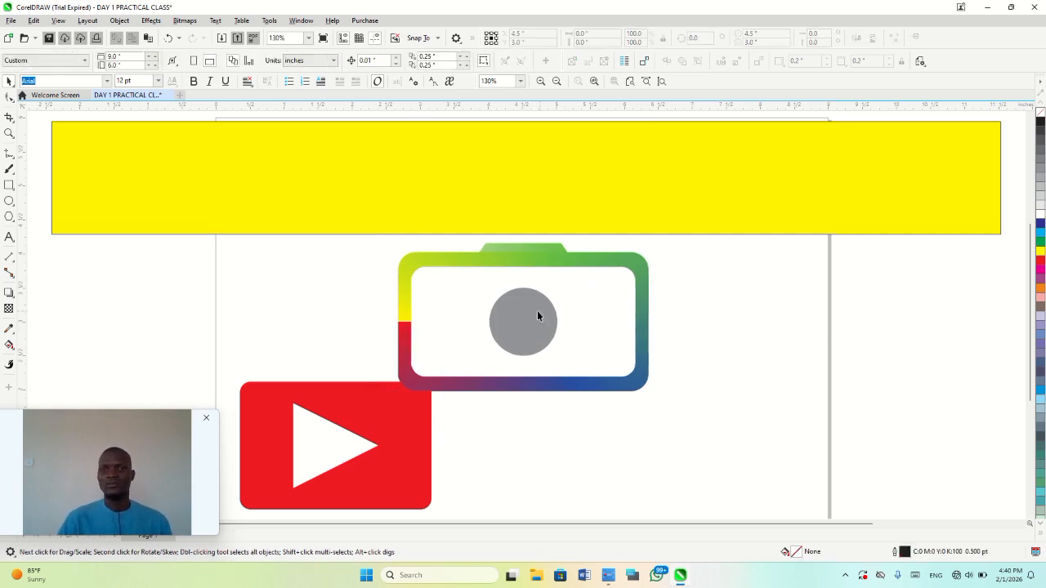
- Move the camera group to about X 5.881, Y 2.402 inches, clear of the play-button logo, and mirror it horizontally
left_click_drag(536, 316, 621, 371)
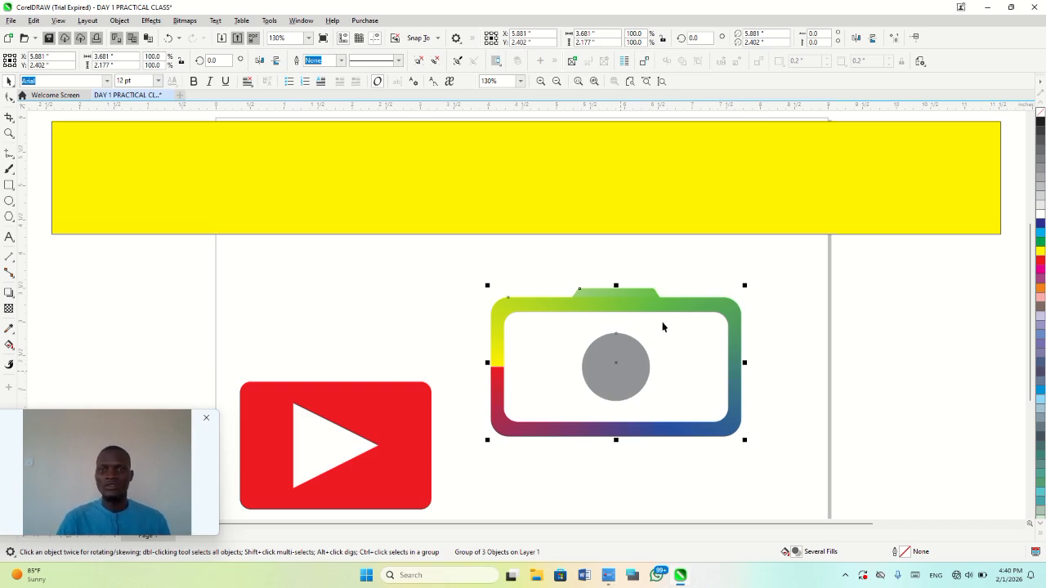
left_click(856, 37)
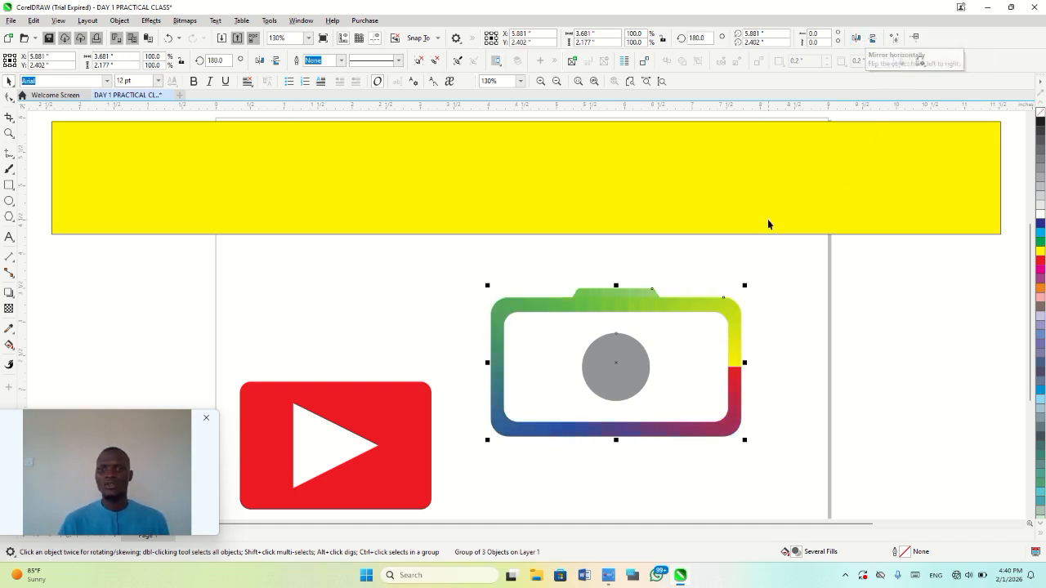
left_click(1039, 236)
key("ctrl+z")
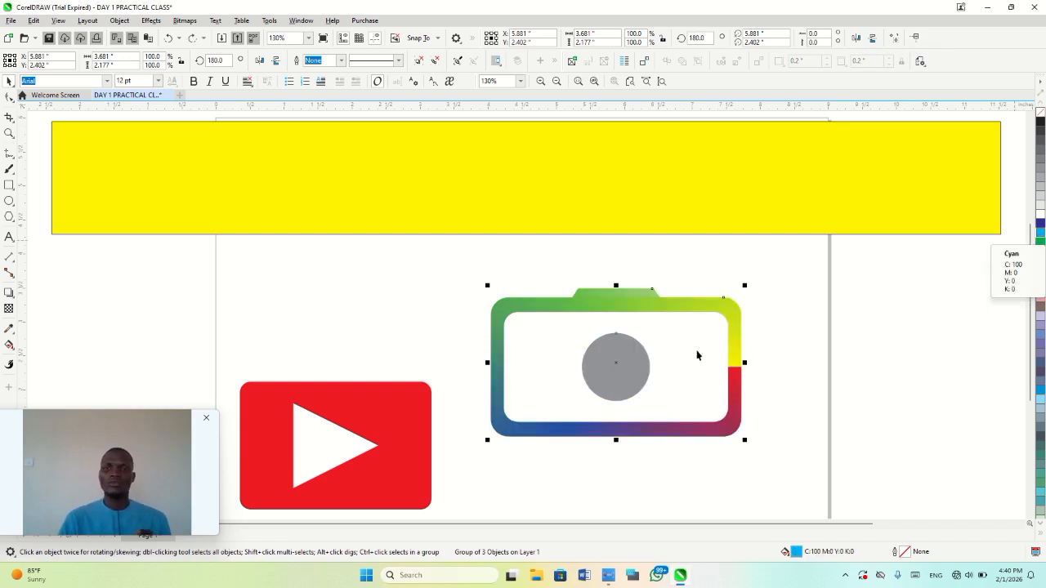
- Ungroup the camera icon and fill only its central circle with green, C100 M0 Y100 K0
left_click(889, 347)
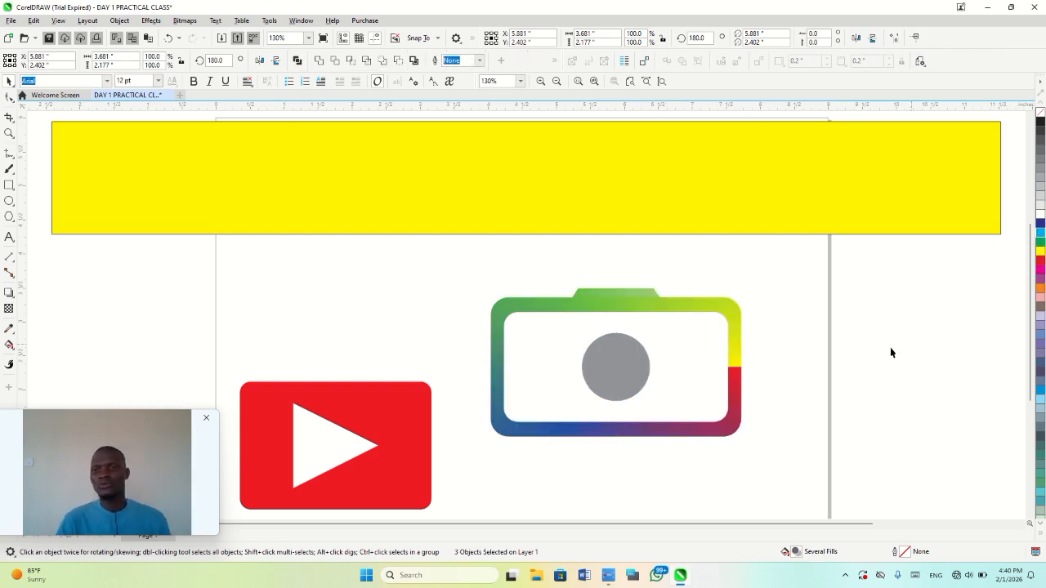
double_click(626, 372)
left_click(626, 372)
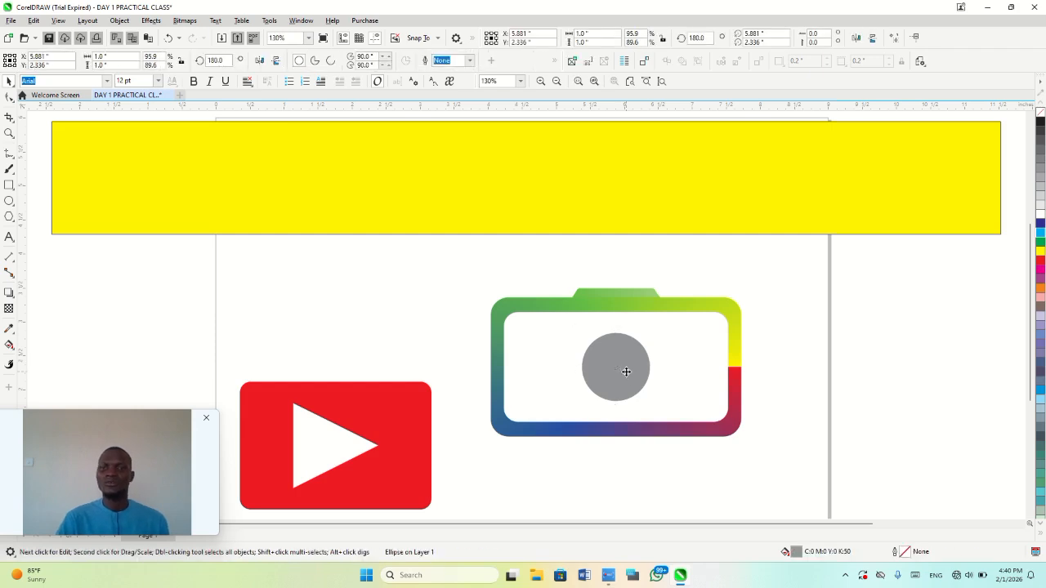
left_click(1040, 222)
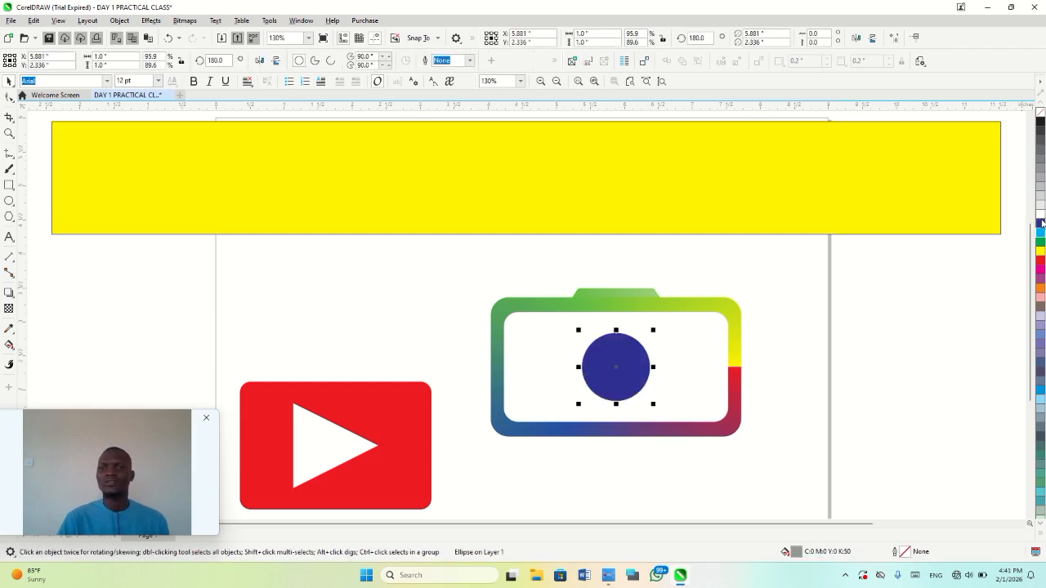
left_click(1040, 242)
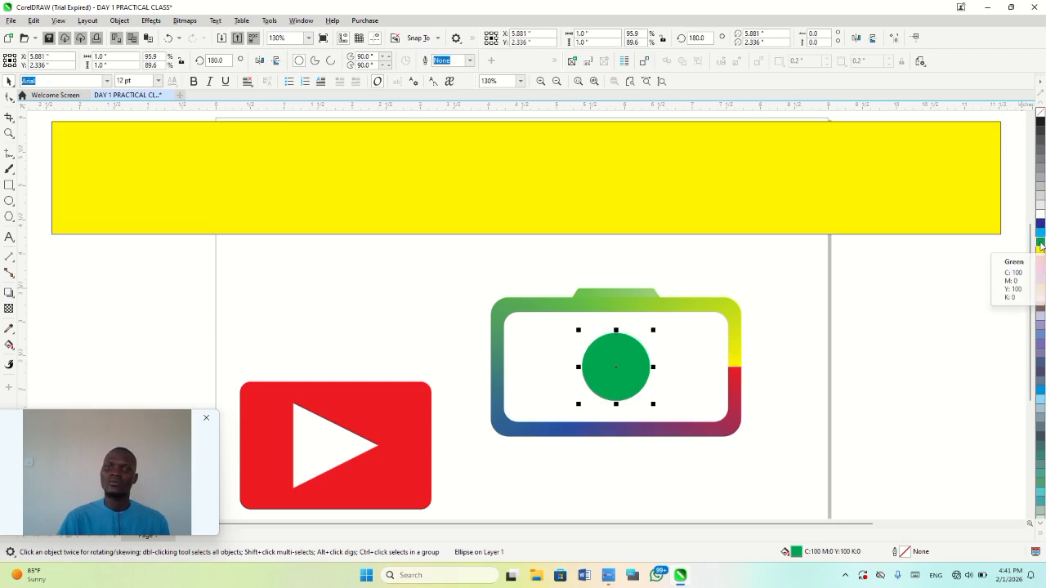
- Select the frame, green circle and tab of the camera icon and group them again
left_click(952, 334)
left_click_drag(893, 489, 453, 272)
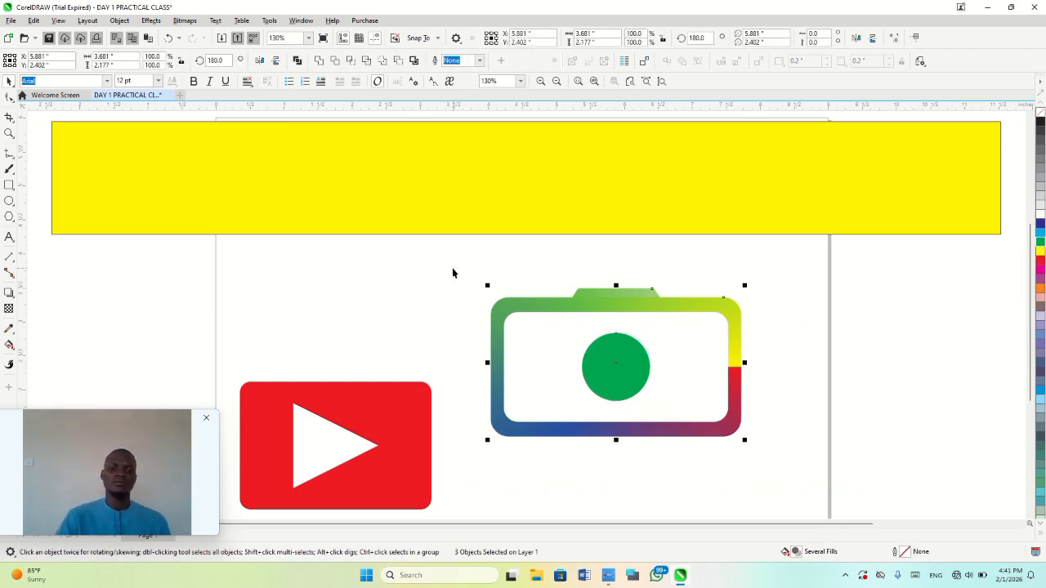
key("ctrl+g")
left_click(861, 378)
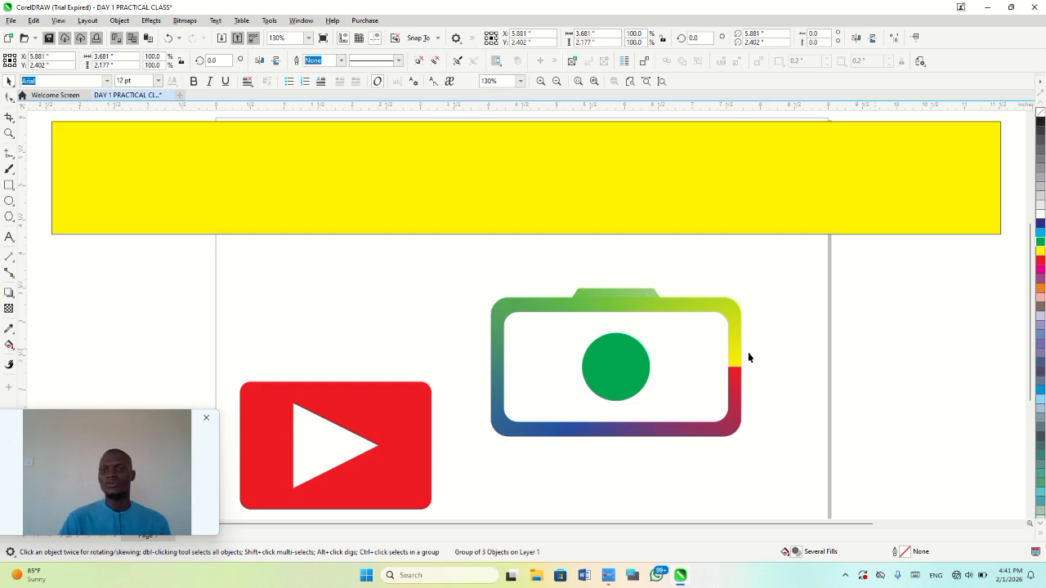
- Centre the camera icon group on the page
mouse_move(621, 375)
left_mouse_down()
mouse_move(726, 377)
mouse_move(604, 360)
mouse_move(609, 371)
left_mouse_up()
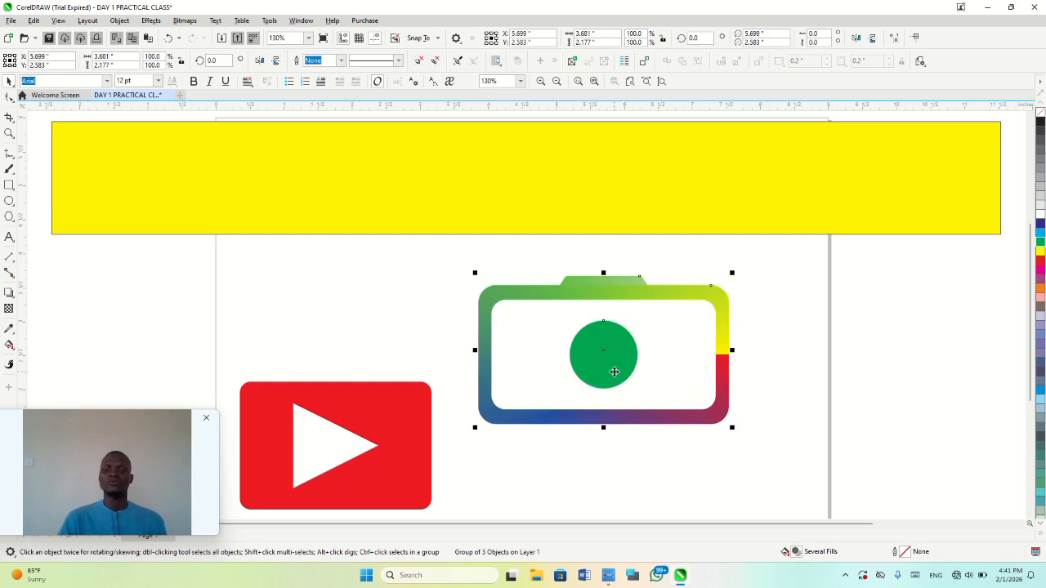
key("p")
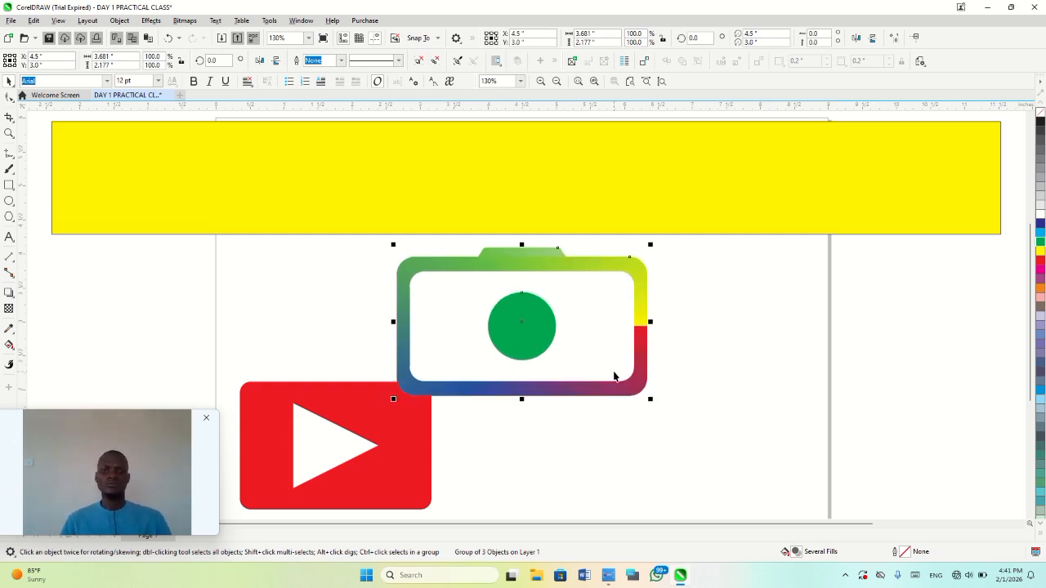
left_click(725, 403)
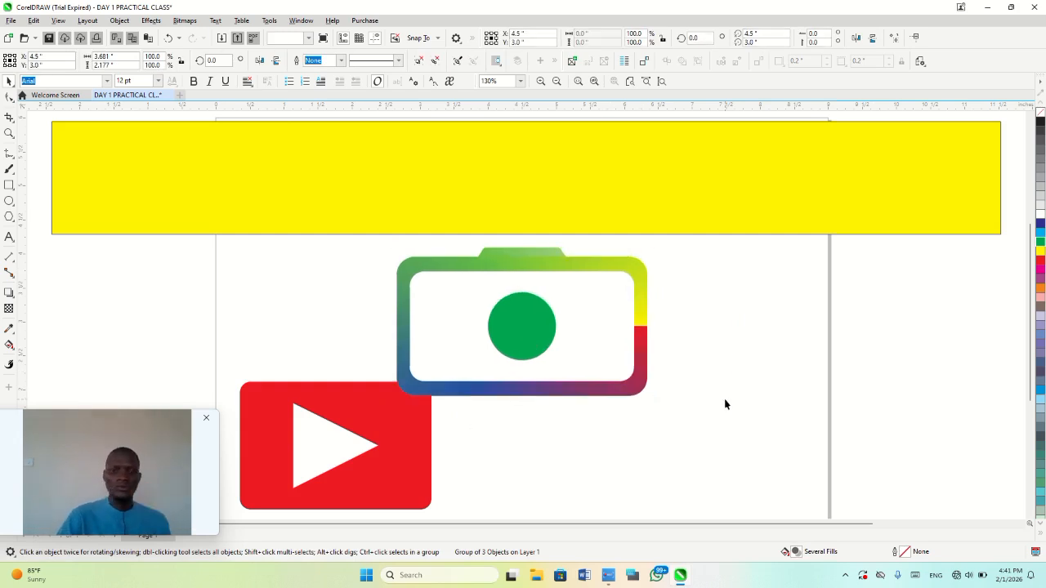
- Move the play-button logo off the page's upper left side, to about X -2.028, Y 4.845 inches
scroll(725, 403, "down", 2)
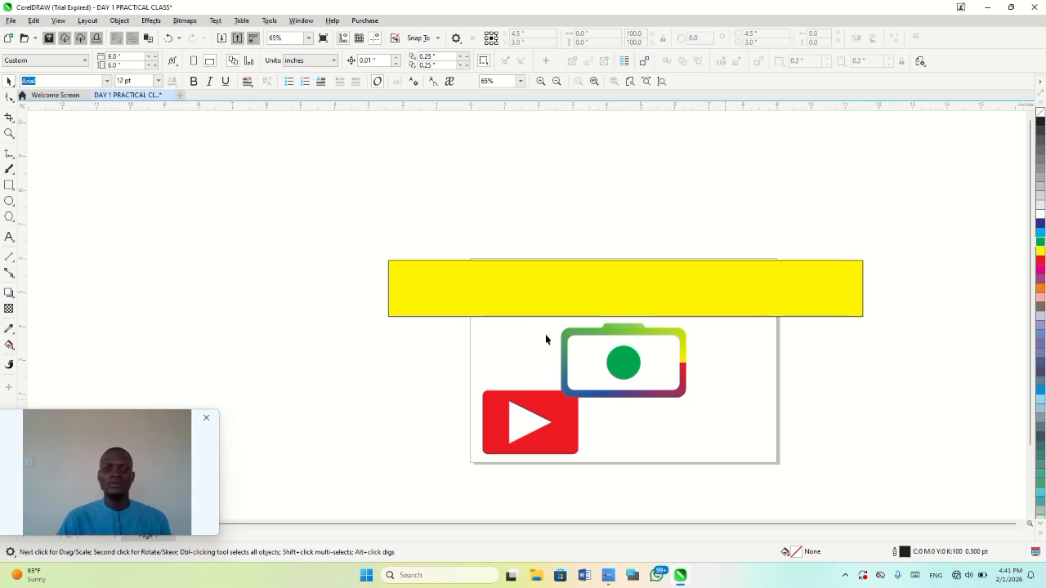
key("z")
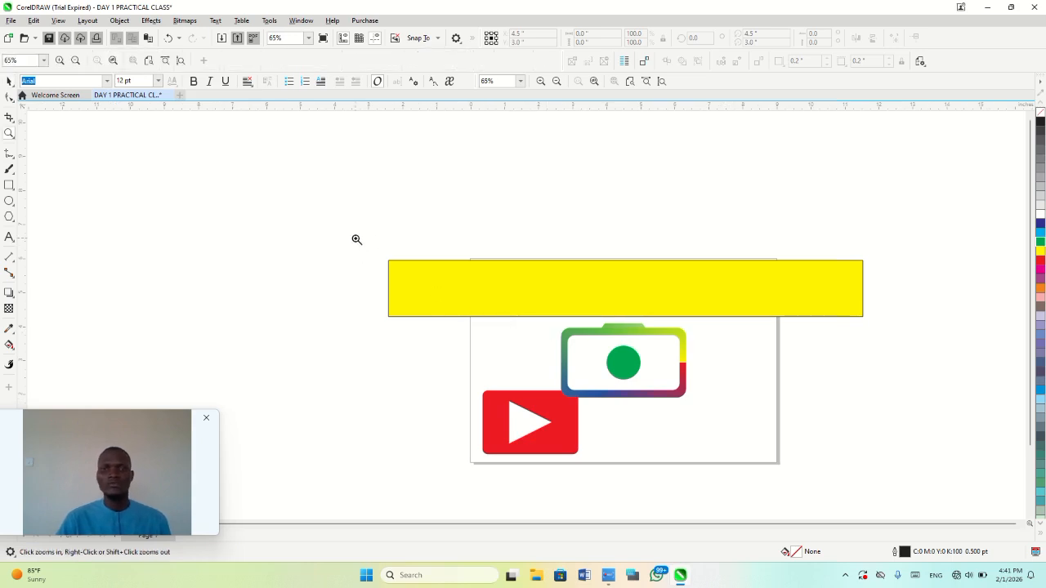
left_click_drag(356, 240, 905, 478)
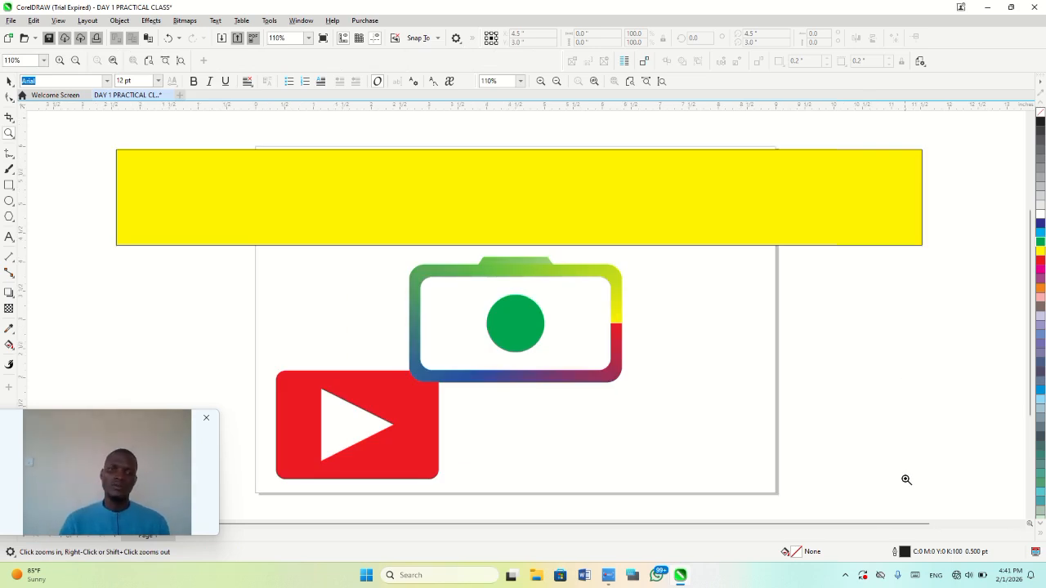
key("space")
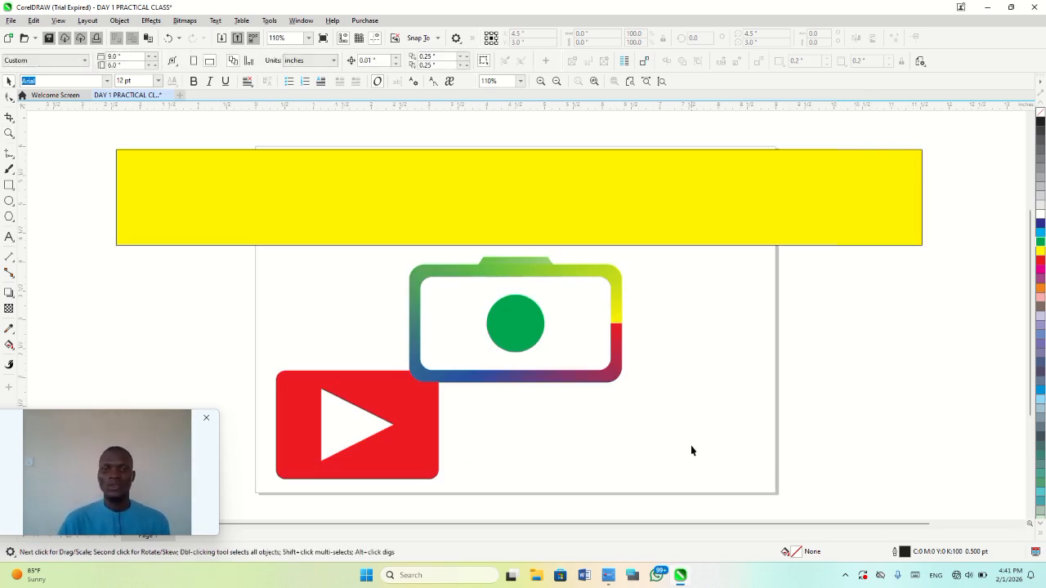
left_click_drag(418, 461, 201, 248)
- Delete the wide yellow rectangle and enlarge the play-button logo proportionally from its lower-right corner
left_click(404, 222)
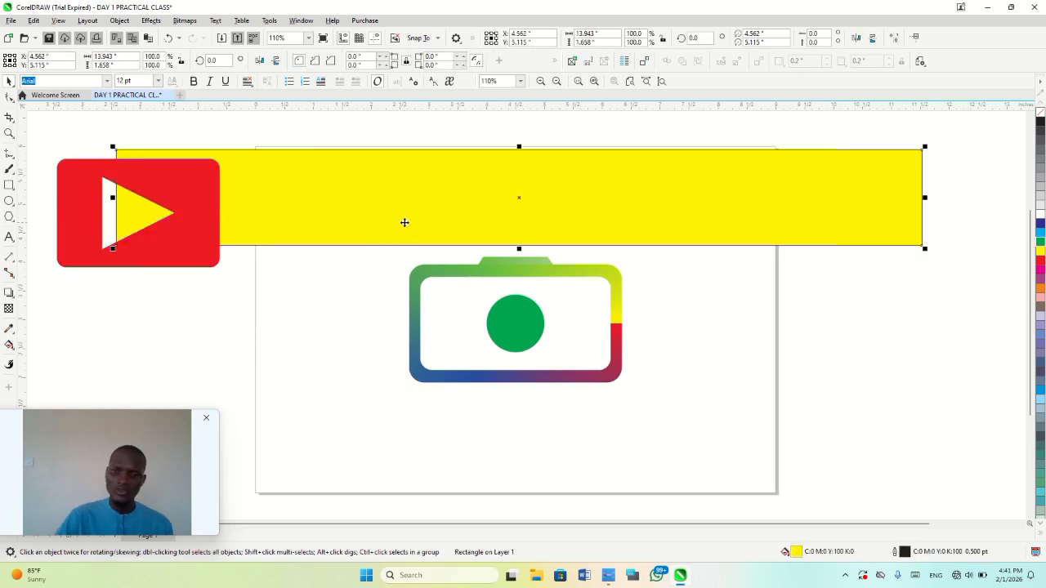
key("Delete")
left_click(213, 257)
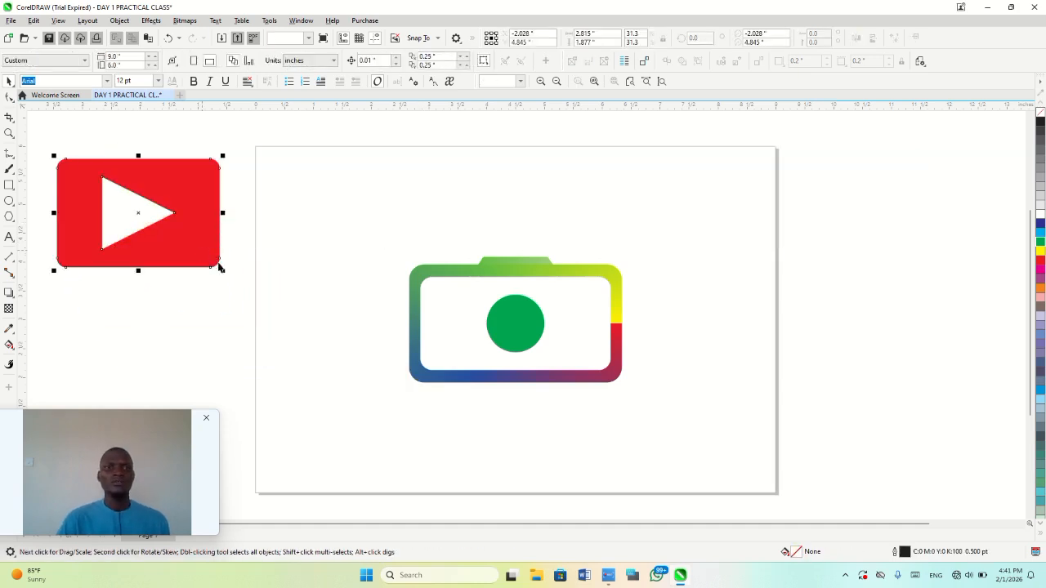
left_click_drag(223, 270, 263, 303)
- Enlarge the camera group to about 5.17 by 3.06 inches and place it at the top of the page
left_click(516, 321)
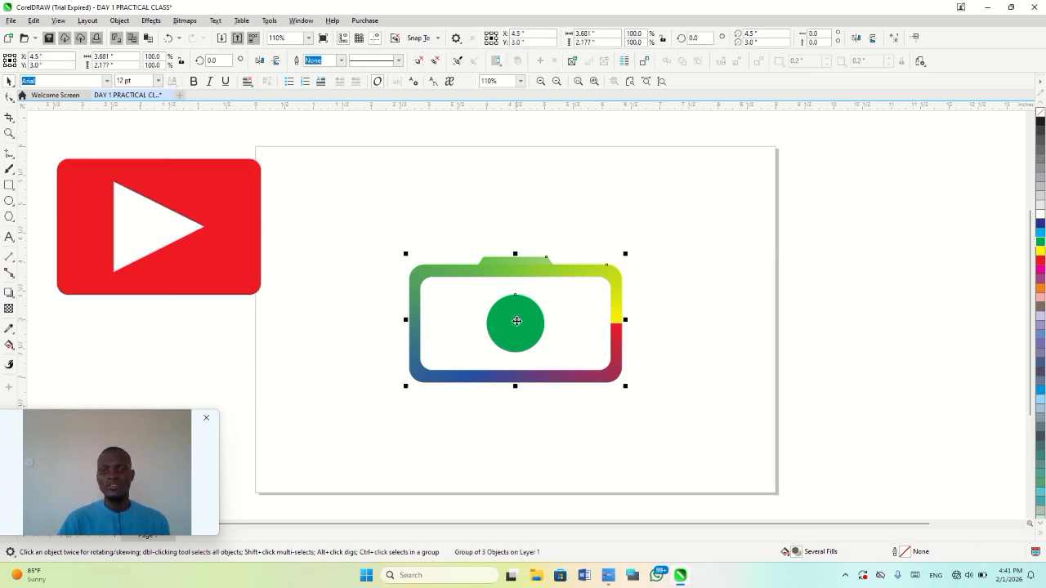
left_click_drag(516, 323, 476, 223)
left_click_drag(581, 288, 670, 340)
left_click_drag(518, 269, 514, 243)
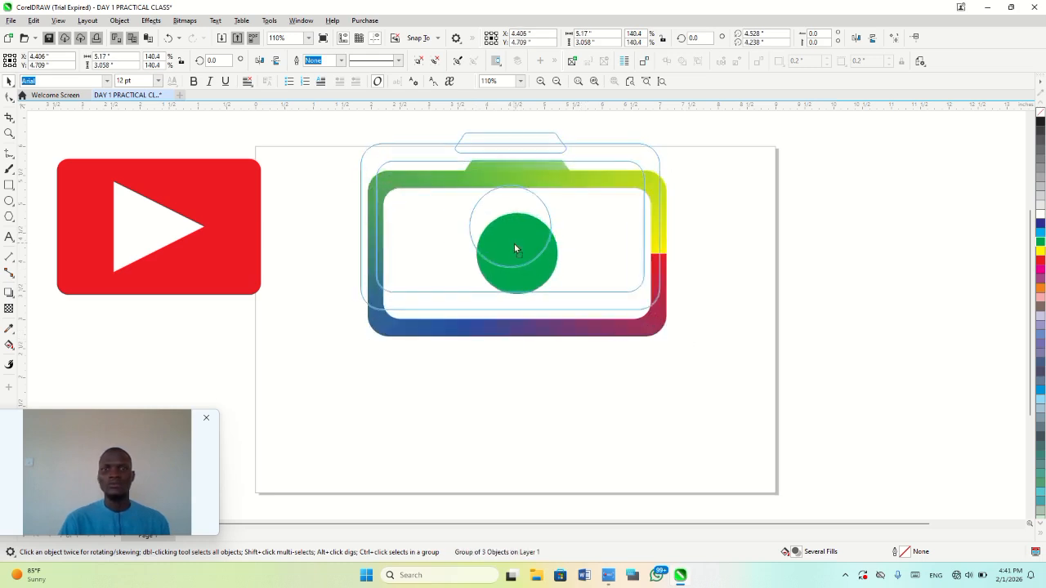
left_click(531, 419)
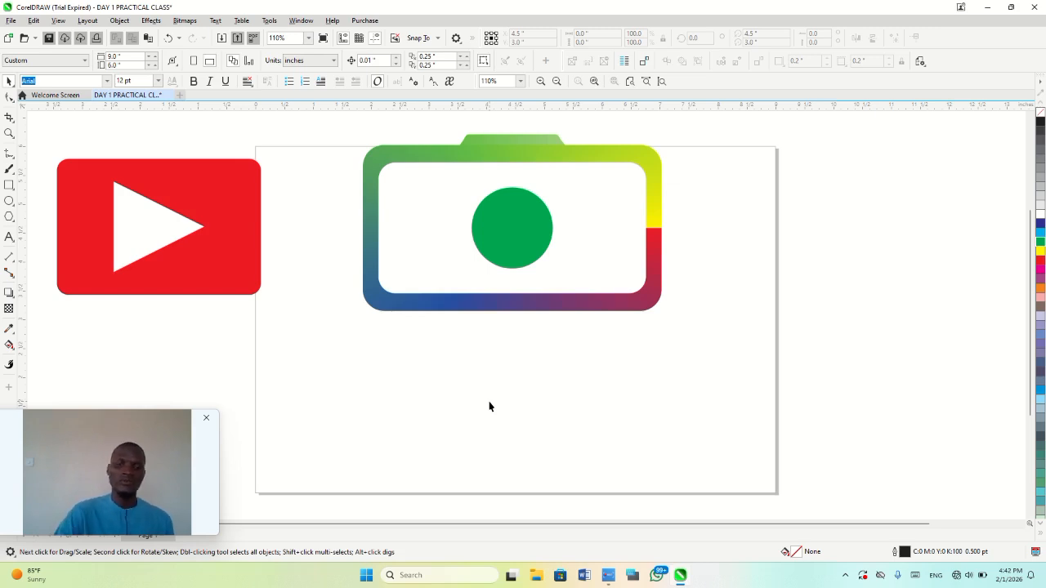
- Add the artistic text "AI" below the camera icon and scale it up to about 169 pt
key("F8")
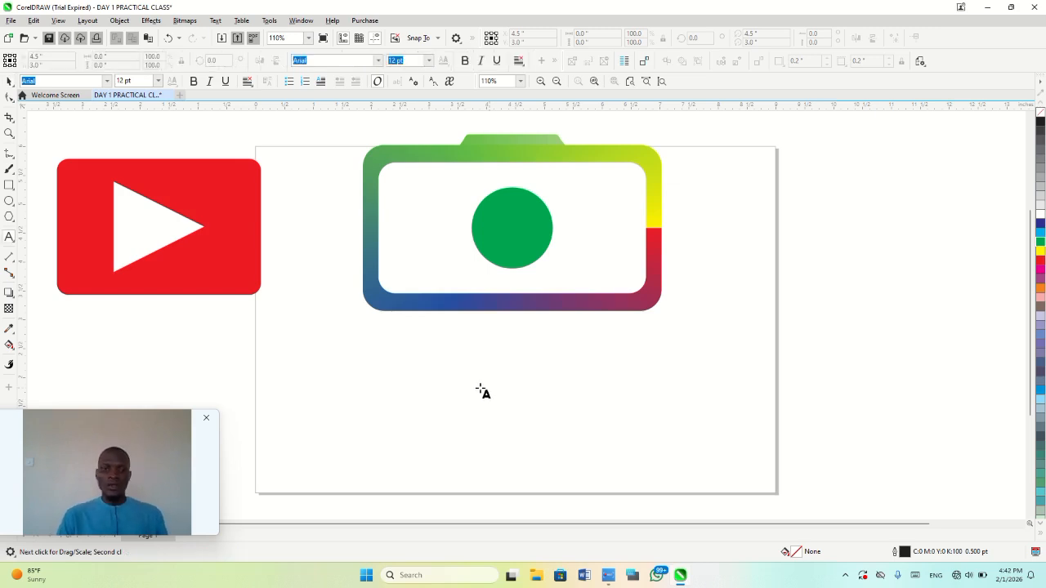
left_click(447, 355)
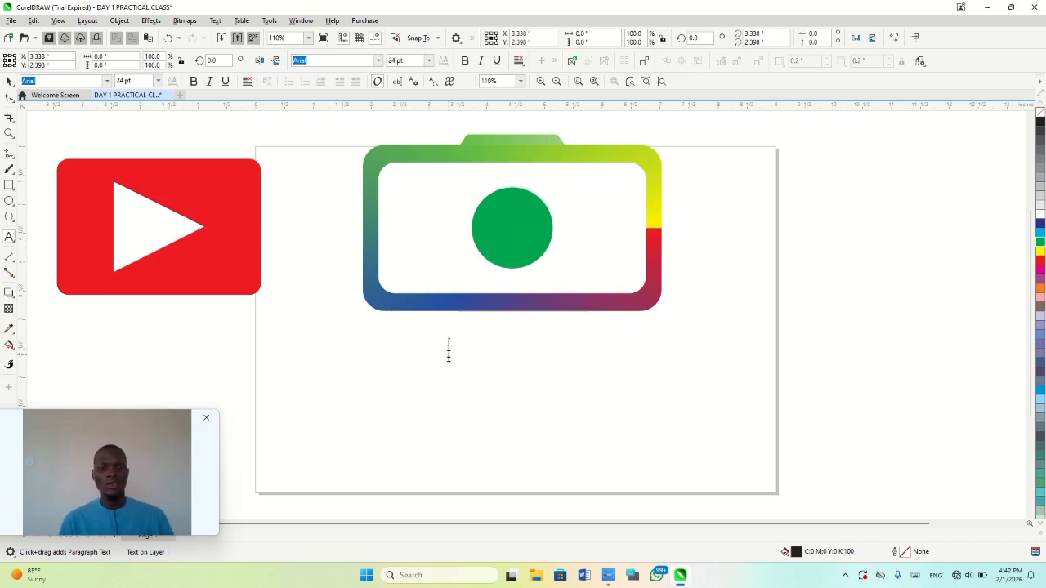
type("A")
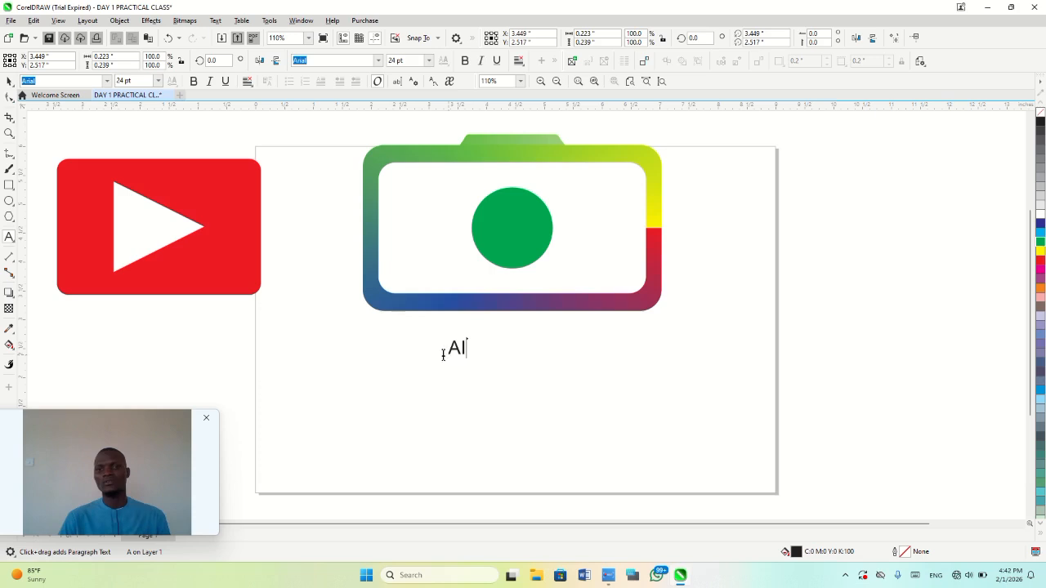
key("Escape")
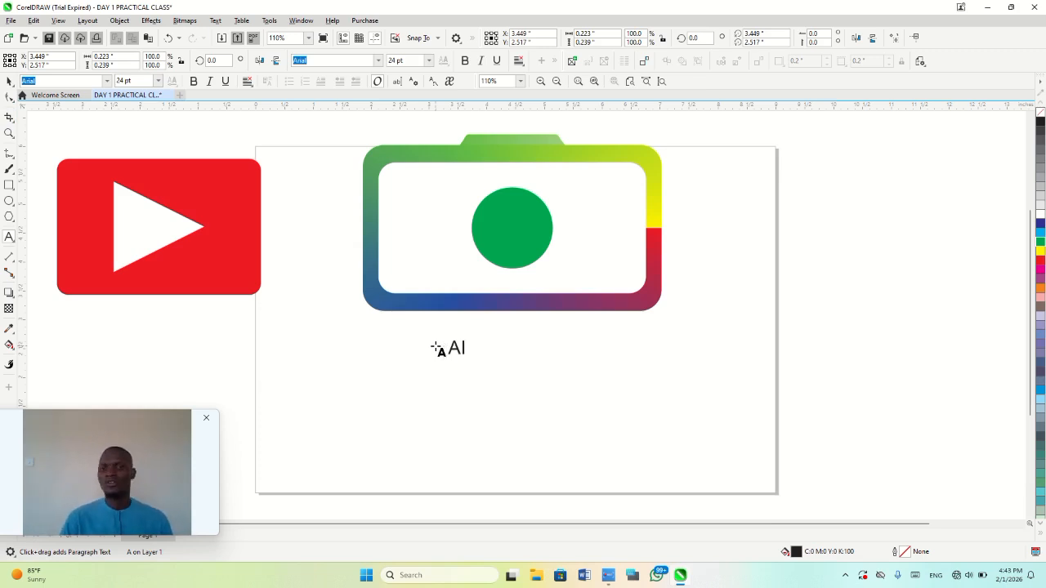
key("Escape")
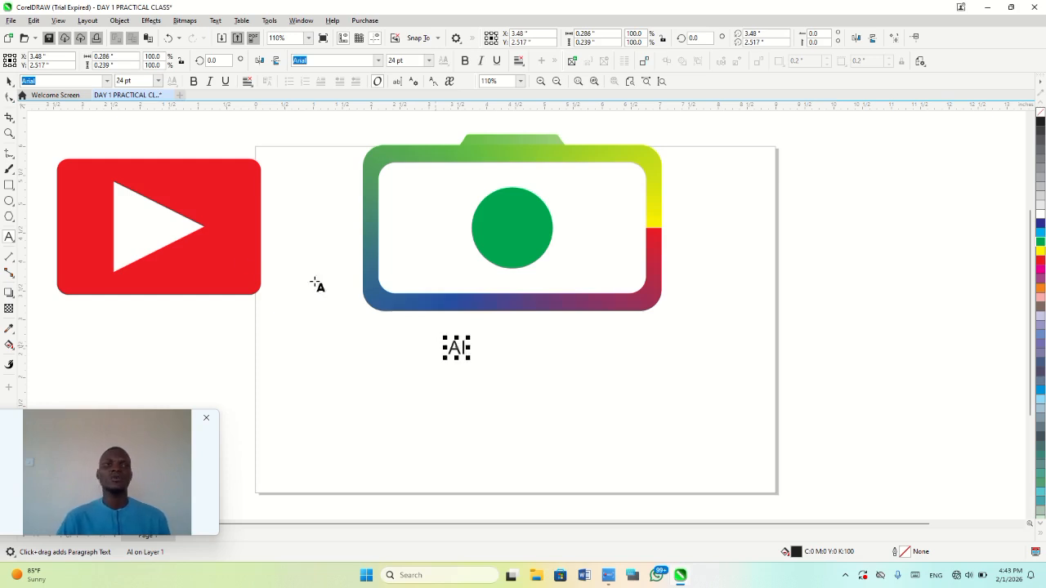
left_click(10, 81)
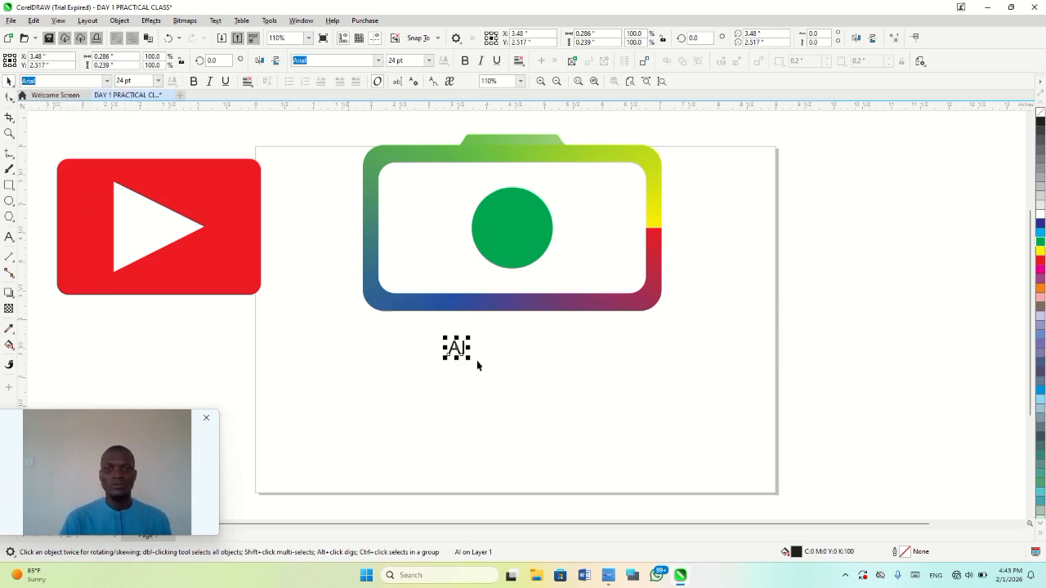
left_click_drag(466, 355, 620, 446)
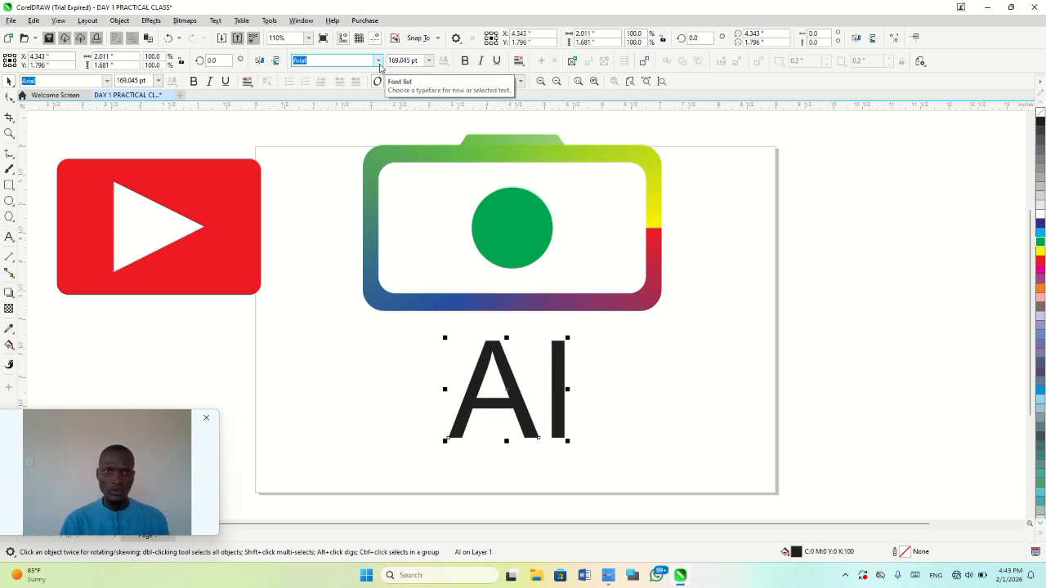
- Preview different typefaces on the AI text and set its font to Arial Rounded MT Bold
left_click(379, 62)
left_click(380, 63)
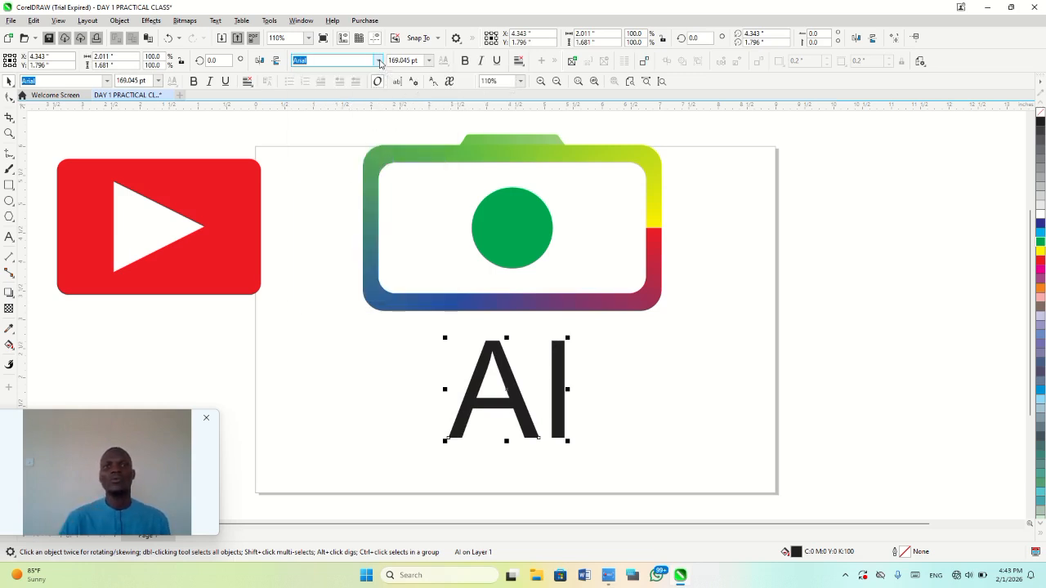
left_click(379, 62)
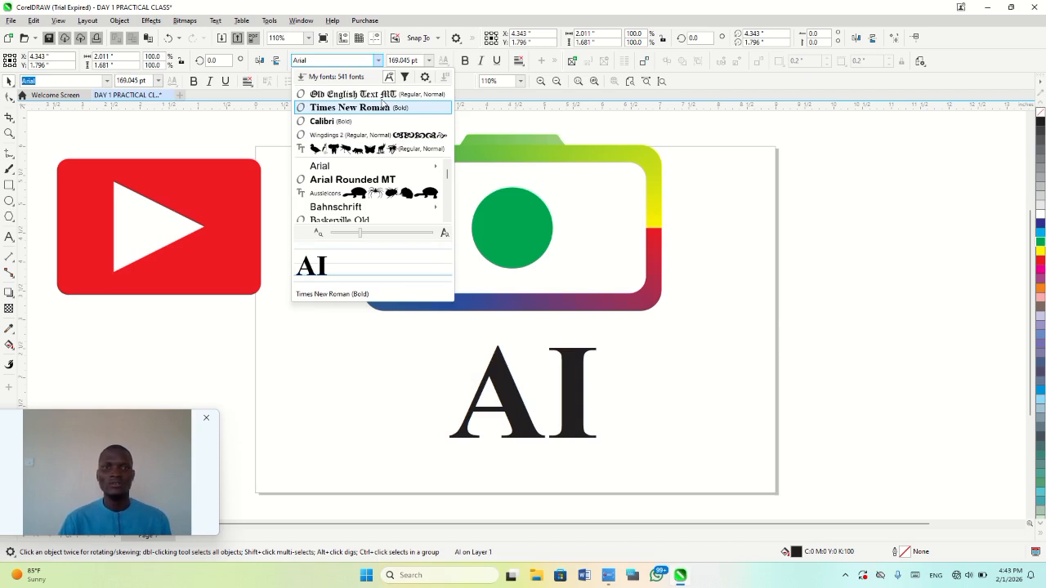
key("Down")
key("Down")
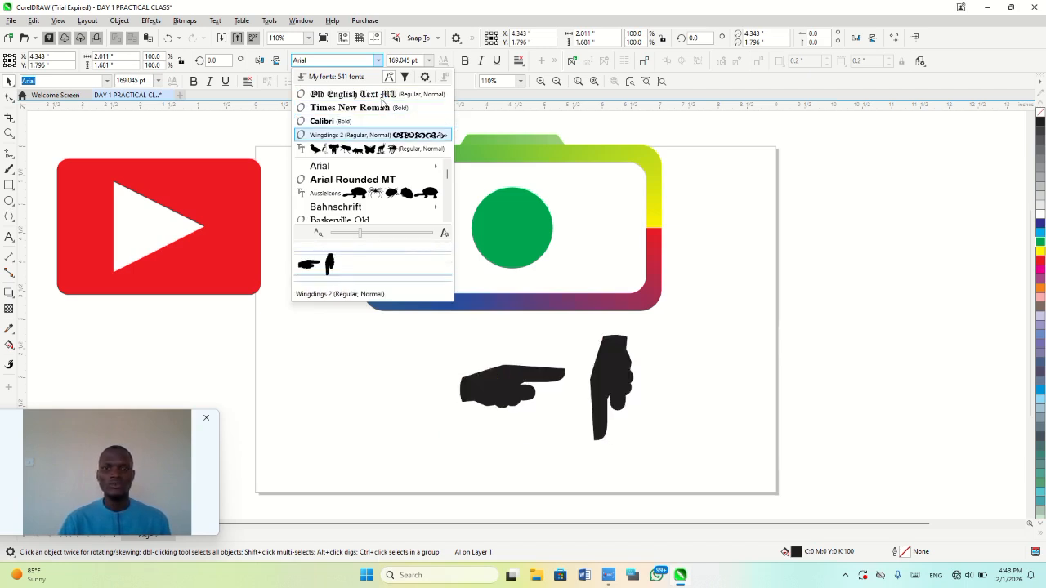
key("Down")
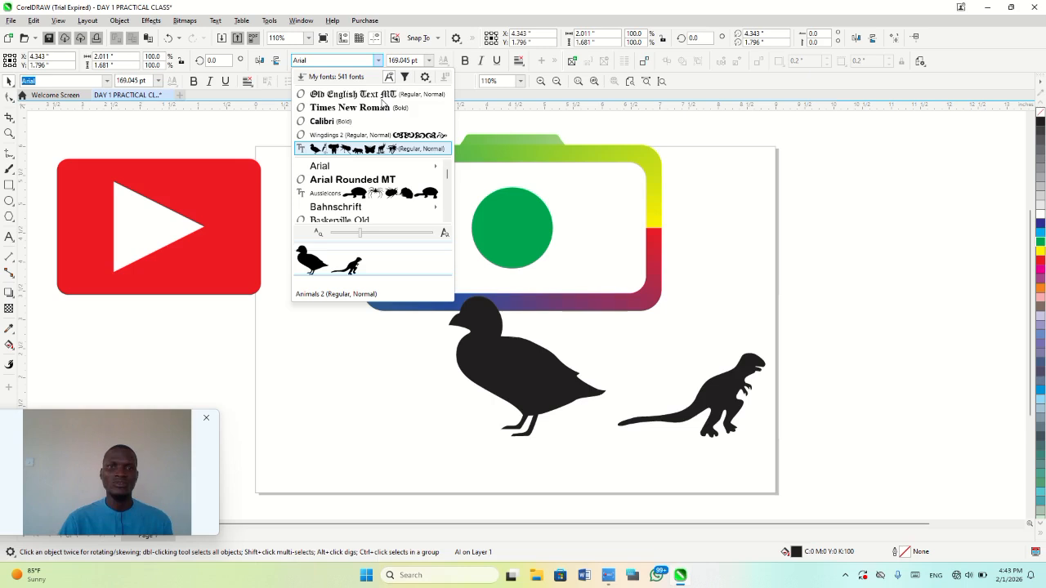
key("Down")
key("Down")
key("Down")
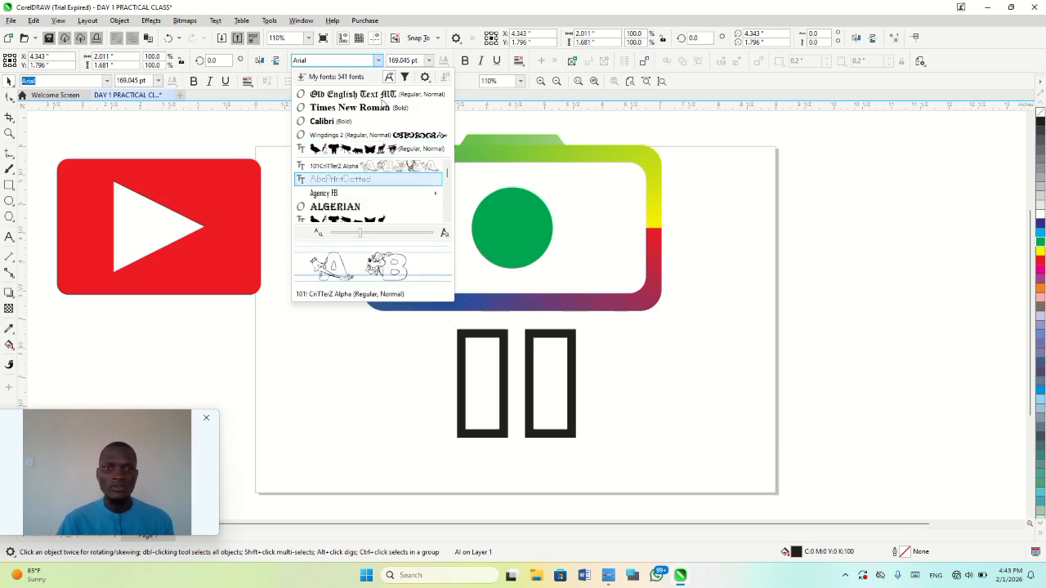
key("Down")
key("Down")
key("Down")
key("Down")
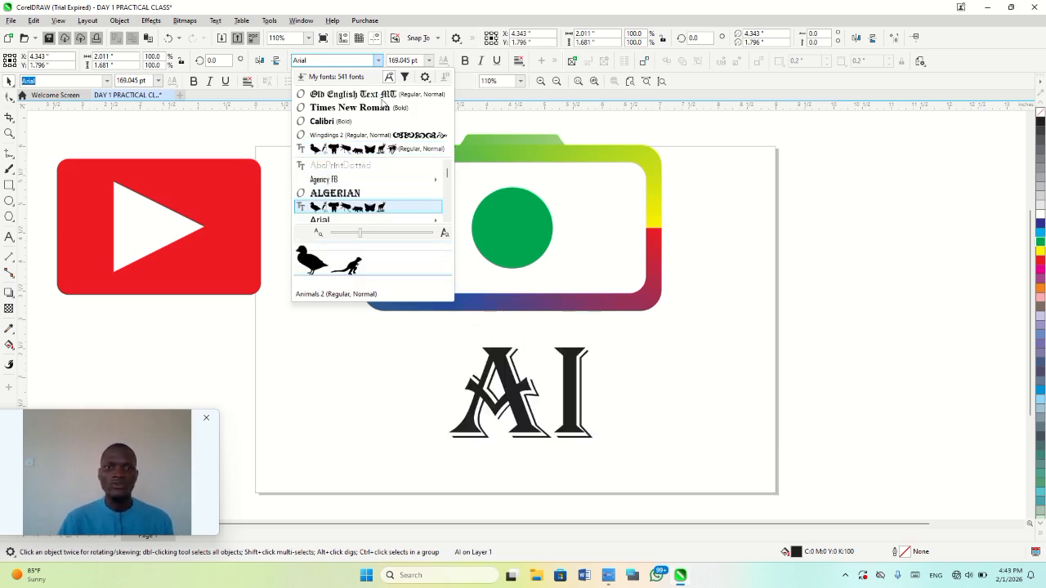
key("Down")
key("Down")
key("Down")
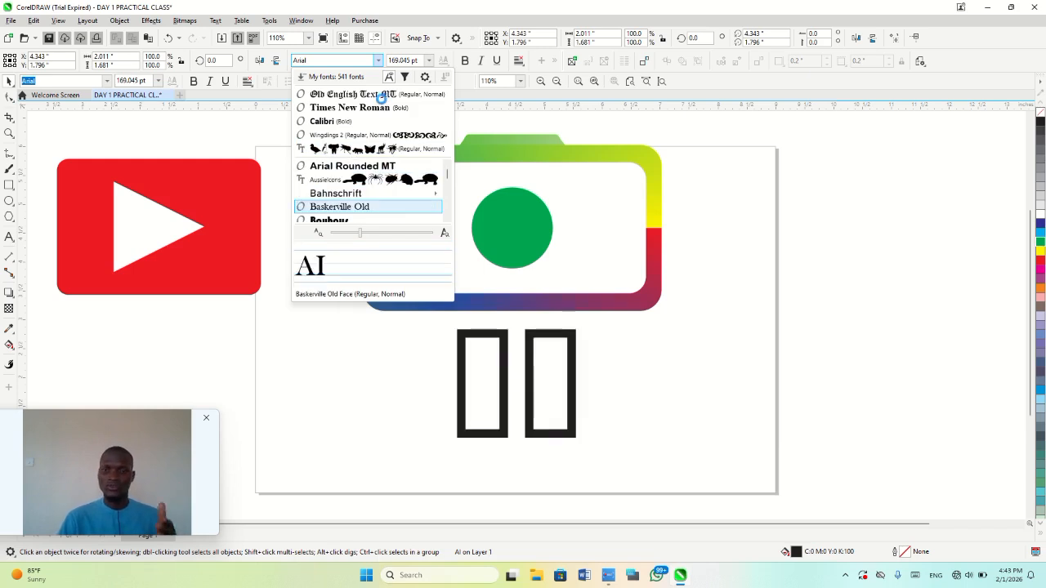
key("Up")
key("Up")
key("Up")
key("Up")
key("Up")
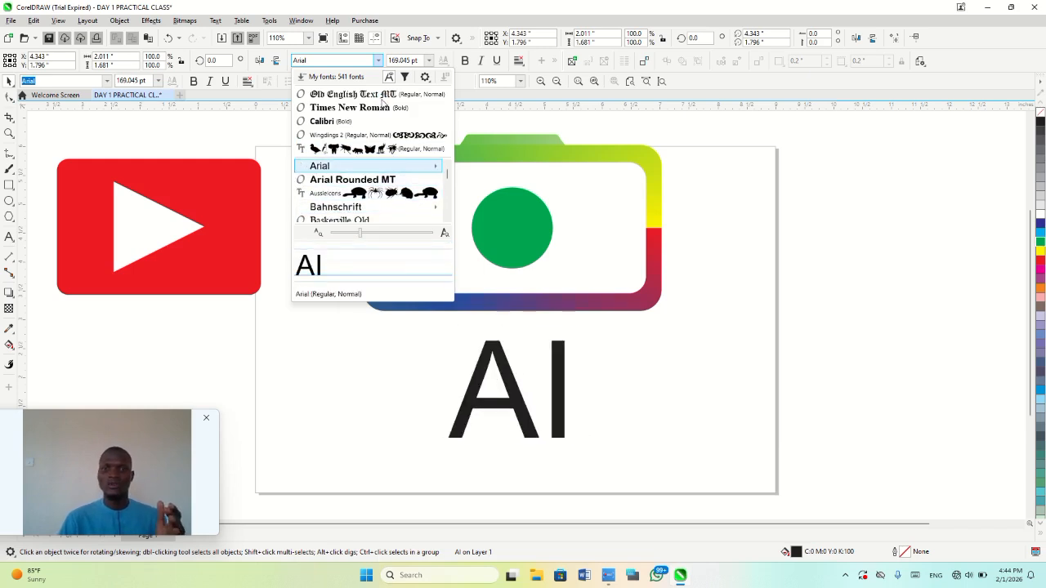
key("Down")
key("Down")
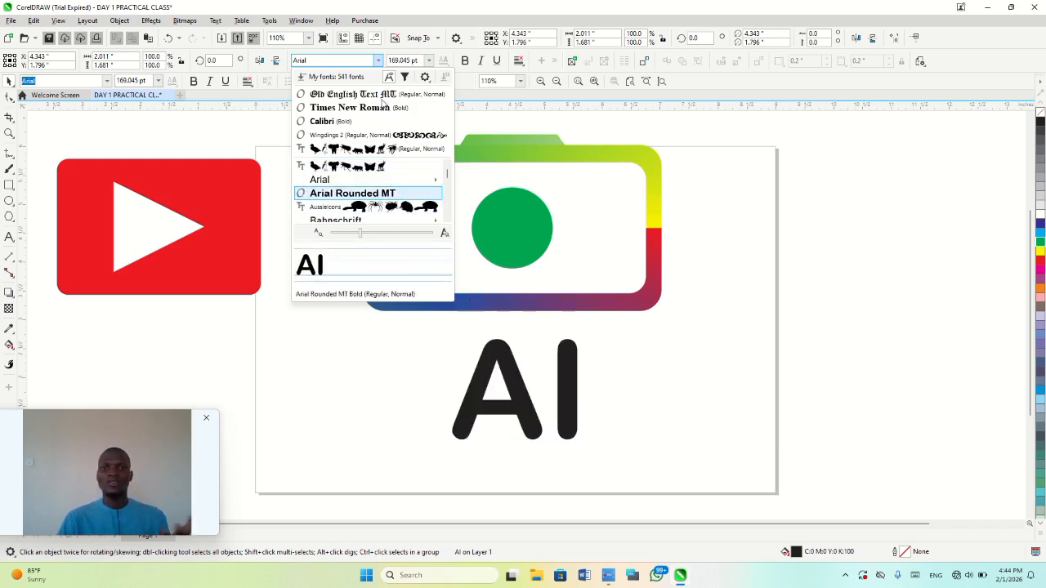
key("Return")
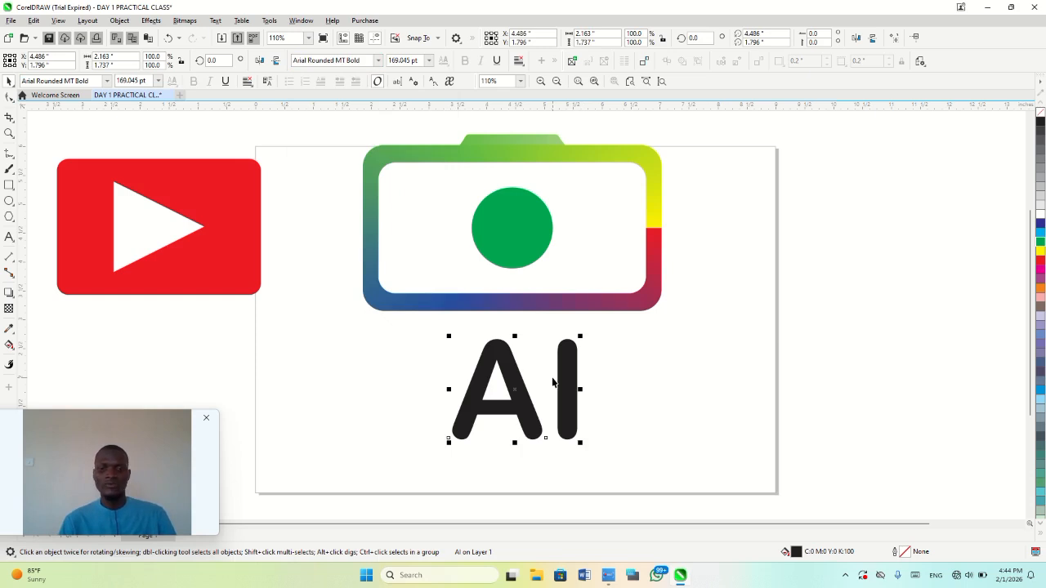
- Edit the AI text so that it spells a four-letter first name in capitals
key("F8")
key("BackSpace")
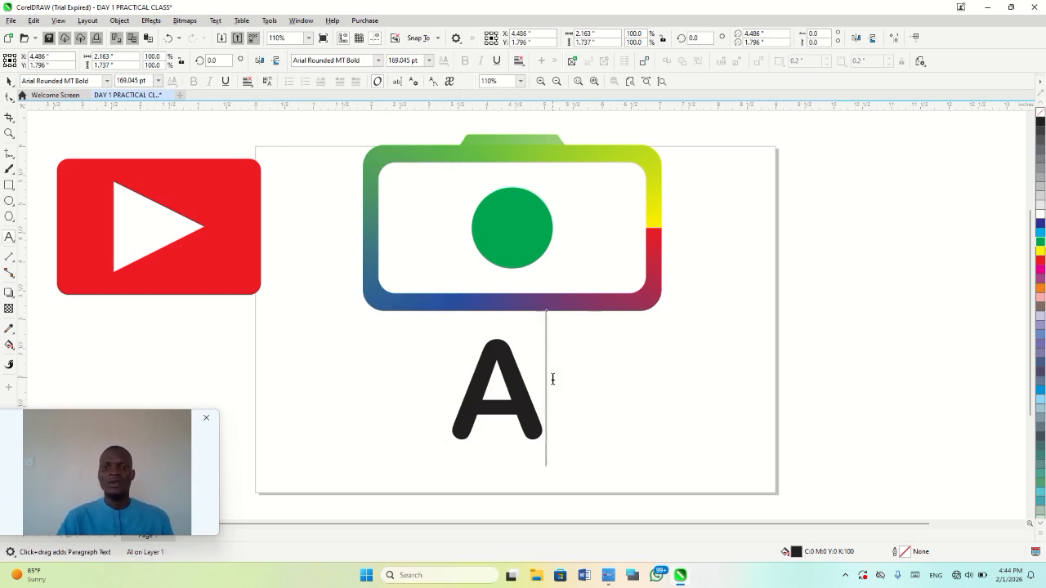
type("DA")
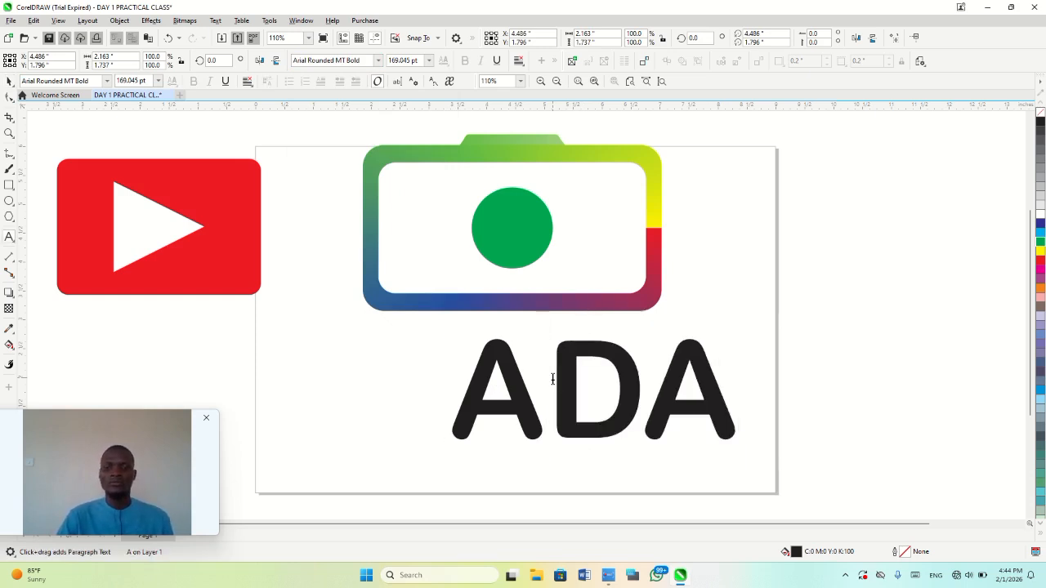
type("M")
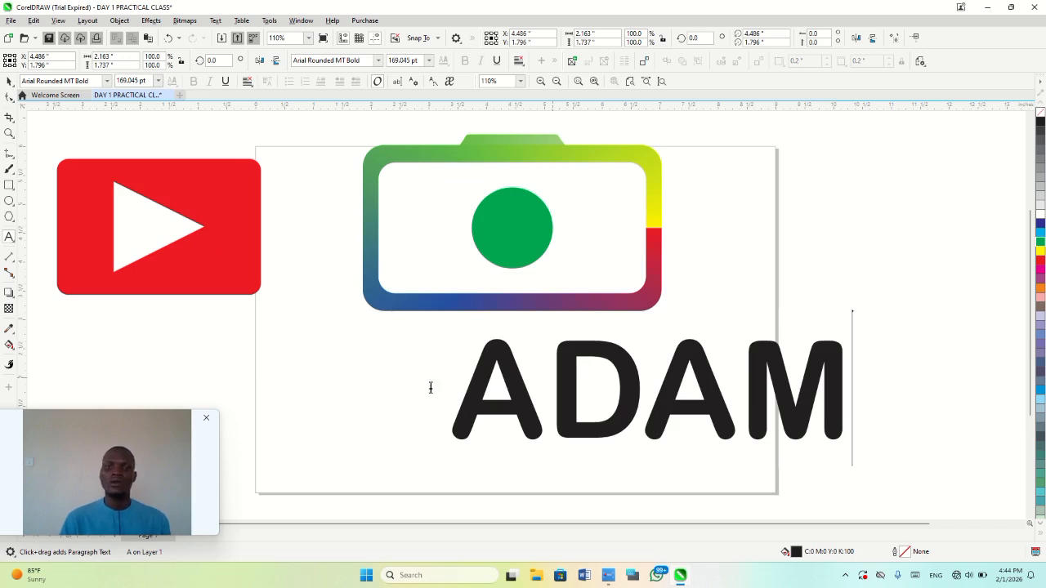
left_click(10, 82)
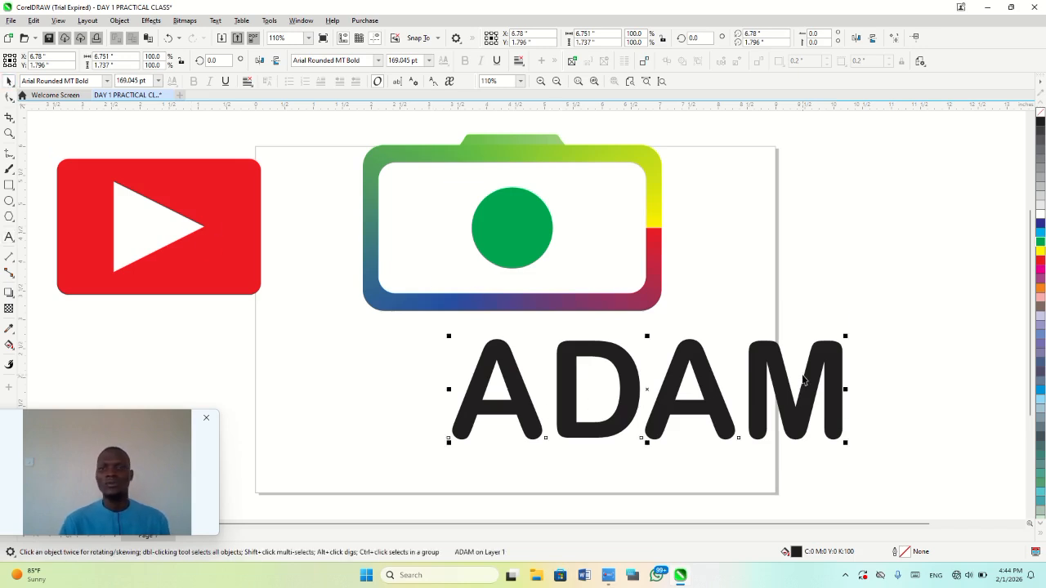
- Replace the whole word below the camera icon with "BBC"
double_click(834, 440)
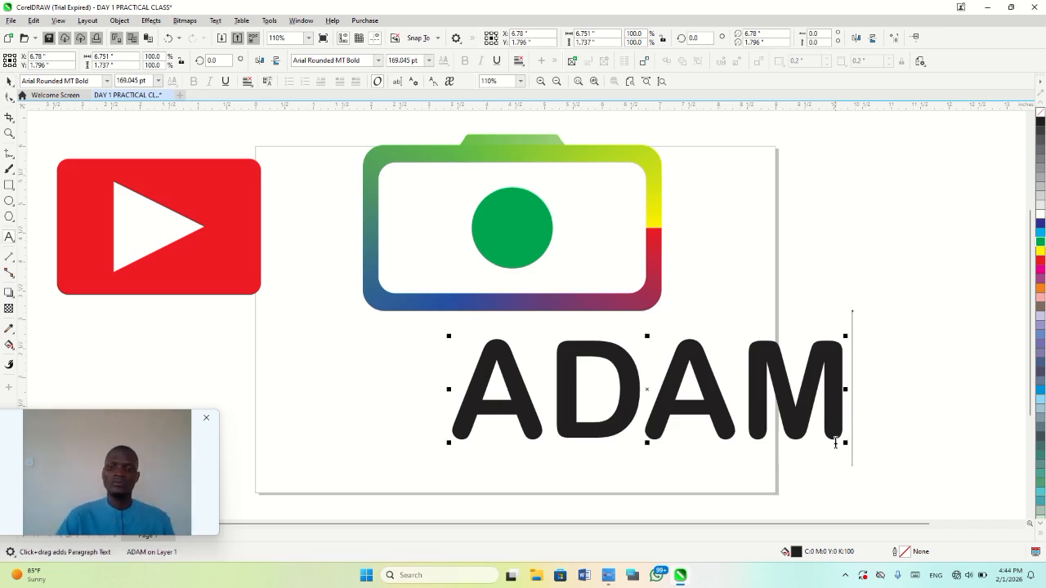
key("BackSpace")
key("BackSpace")
key("BackSpace")
key("BackSpace")
type("BBC")
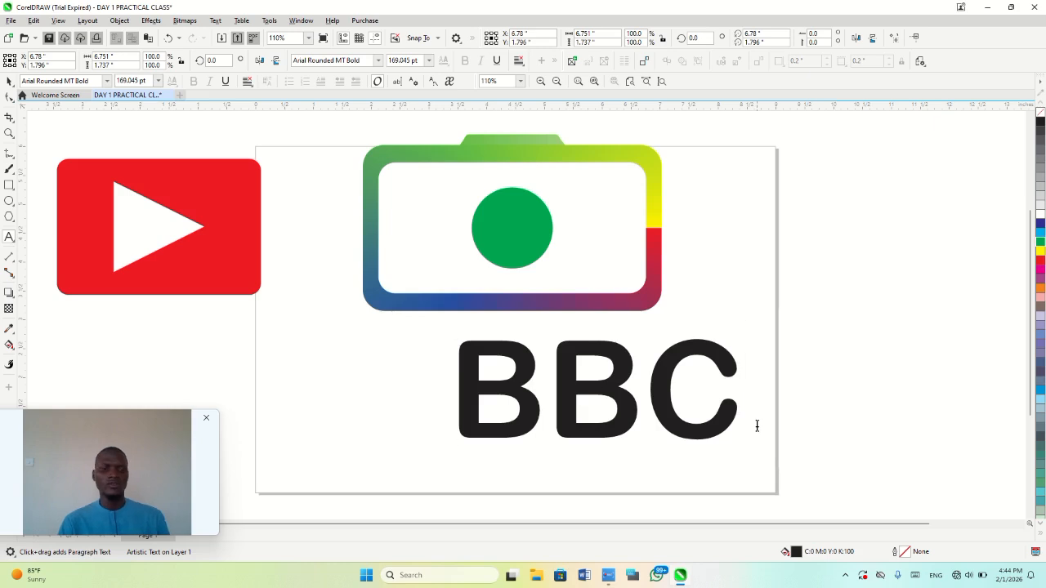
- Preview alternative typefaces on the whole BBC text, including Arial, Algerian, Agency FB, Times New Roman Bold and Calibri Bold
key("ctrl+a")
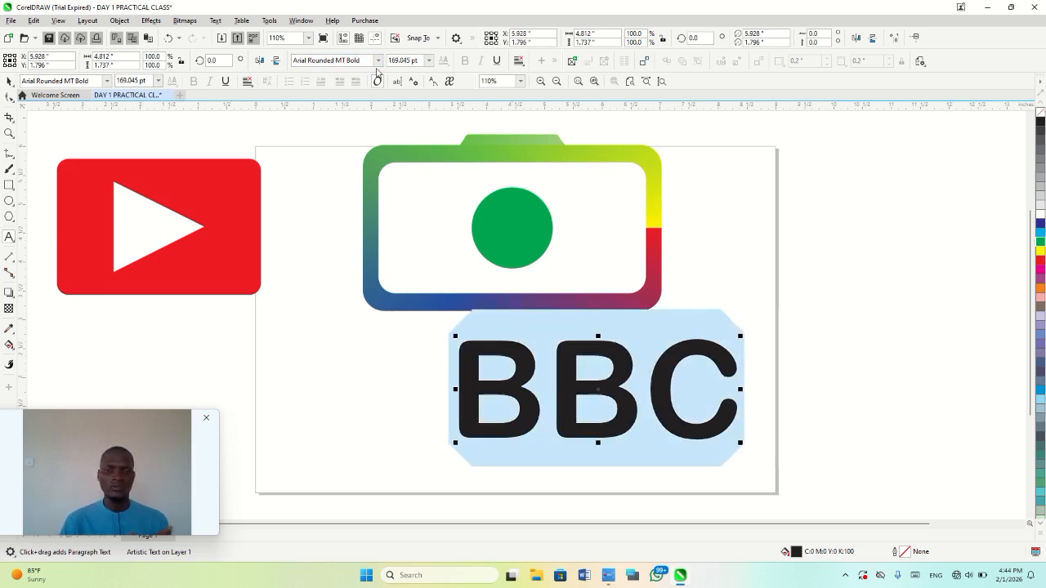
left_click(378, 61)
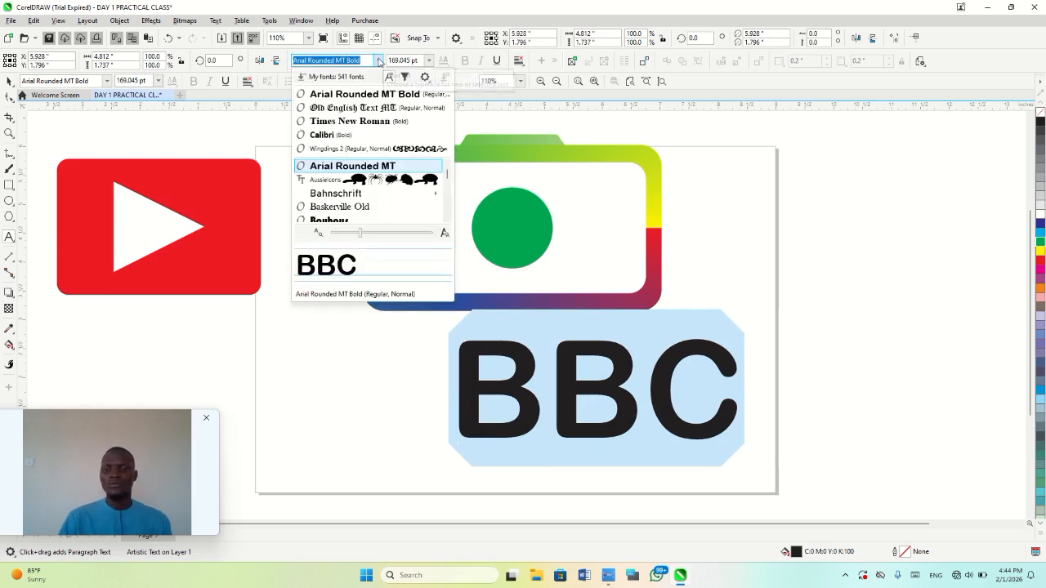
key("Down")
key("Up")
key("Up")
key("Up")
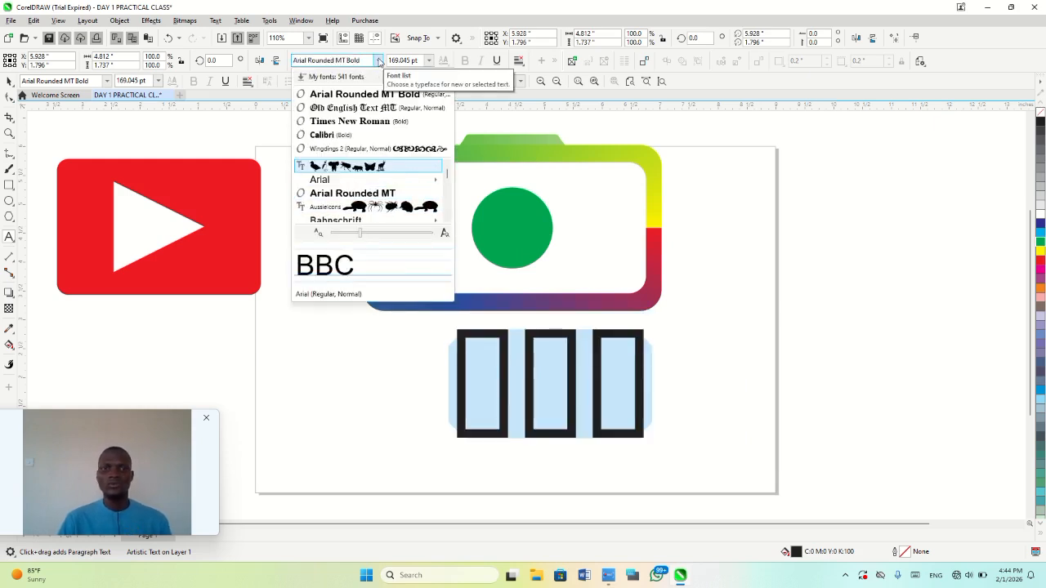
key("Down")
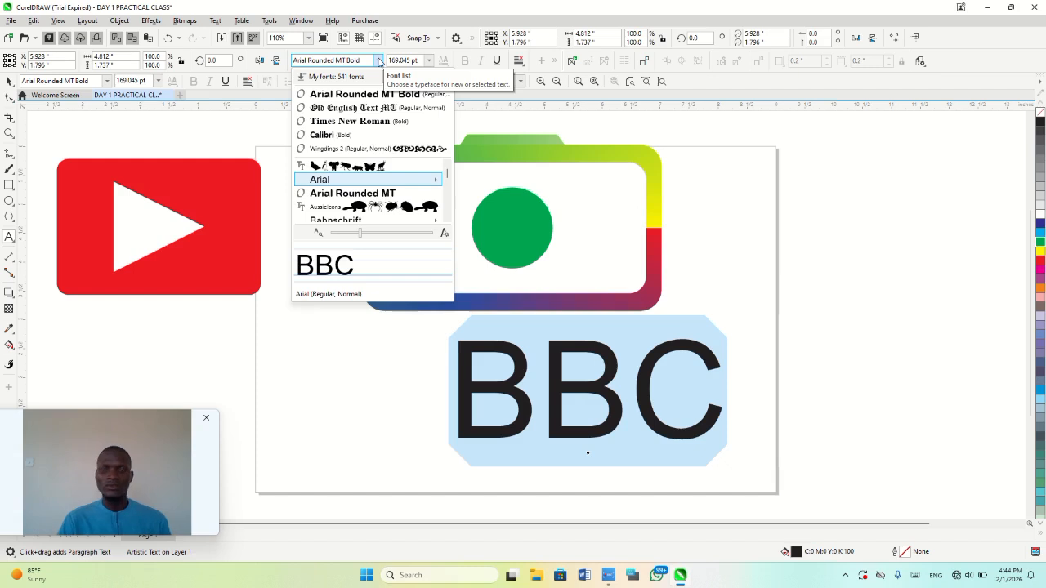
key("Up")
key("Up")
key("Up")
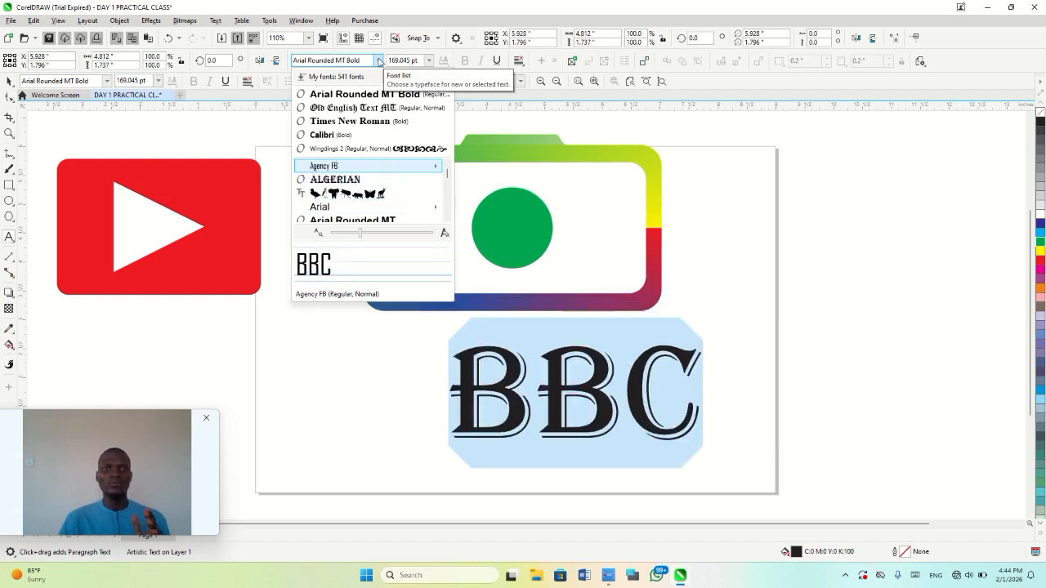
key("Up")
key("Up")
key("Up")
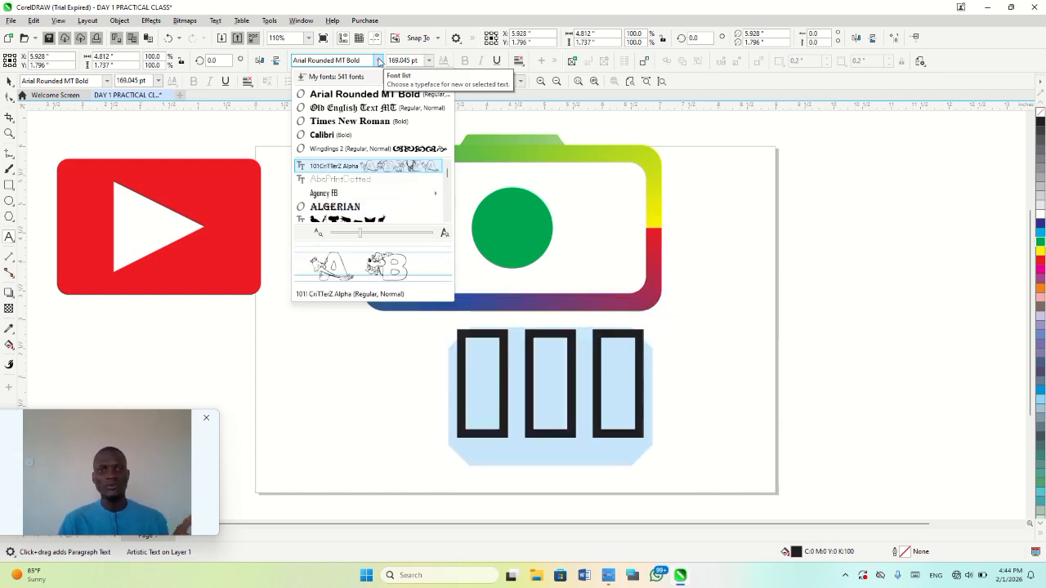
key("Up")
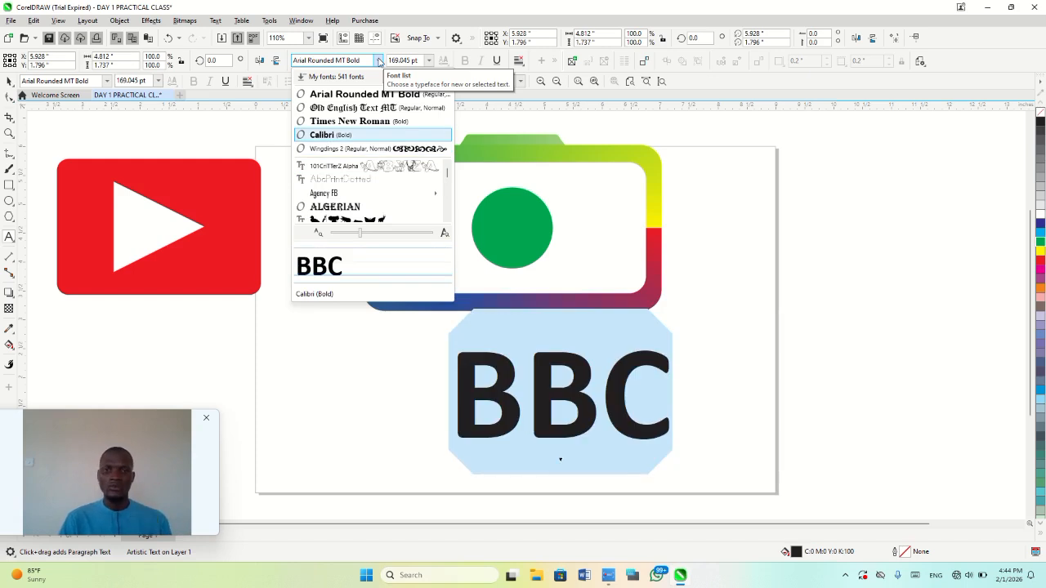
key("Up")
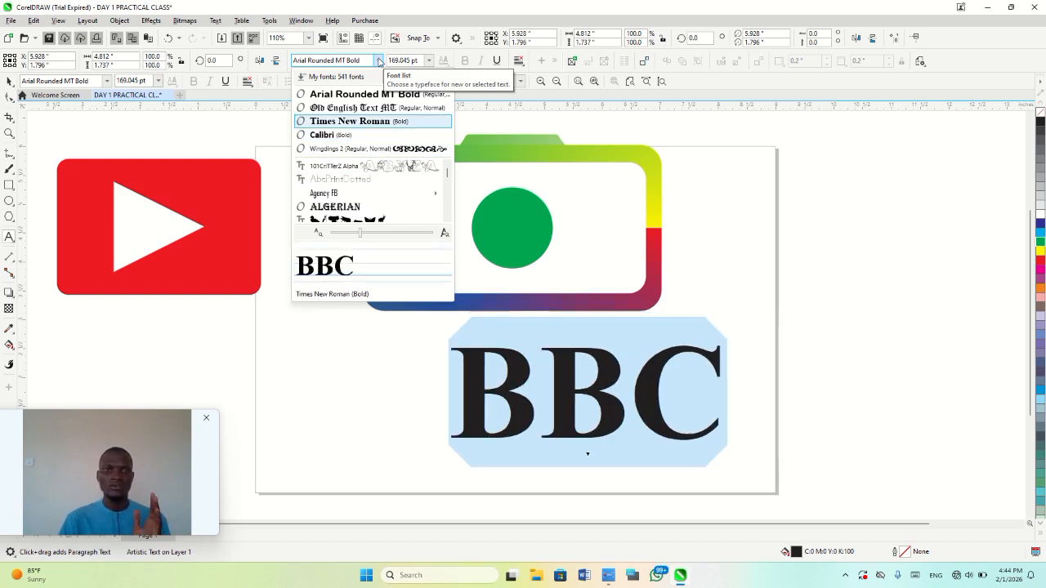
key("Up")
key("Up")
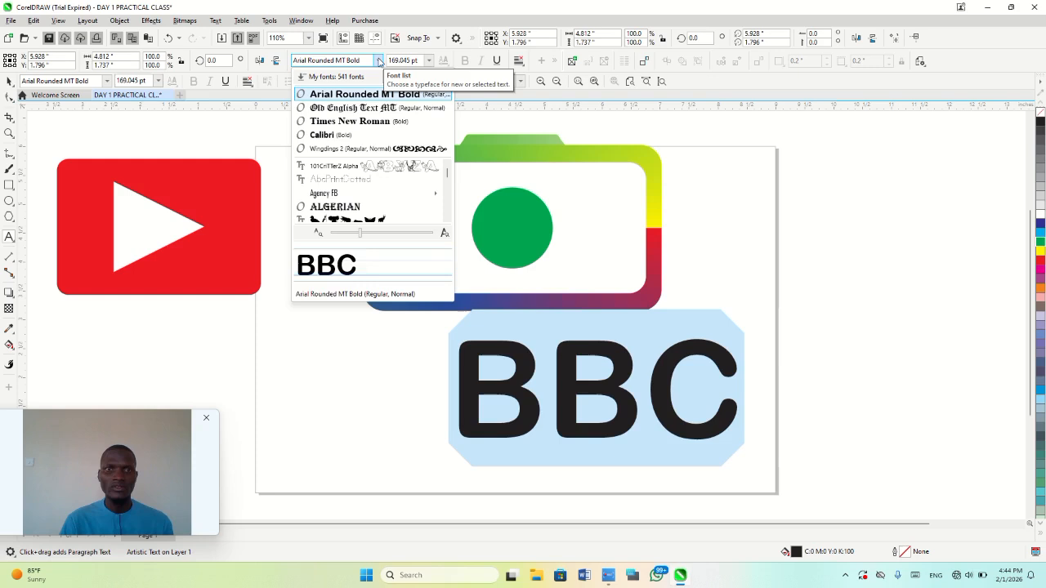
key("Down")
key("Down")
key("Down")
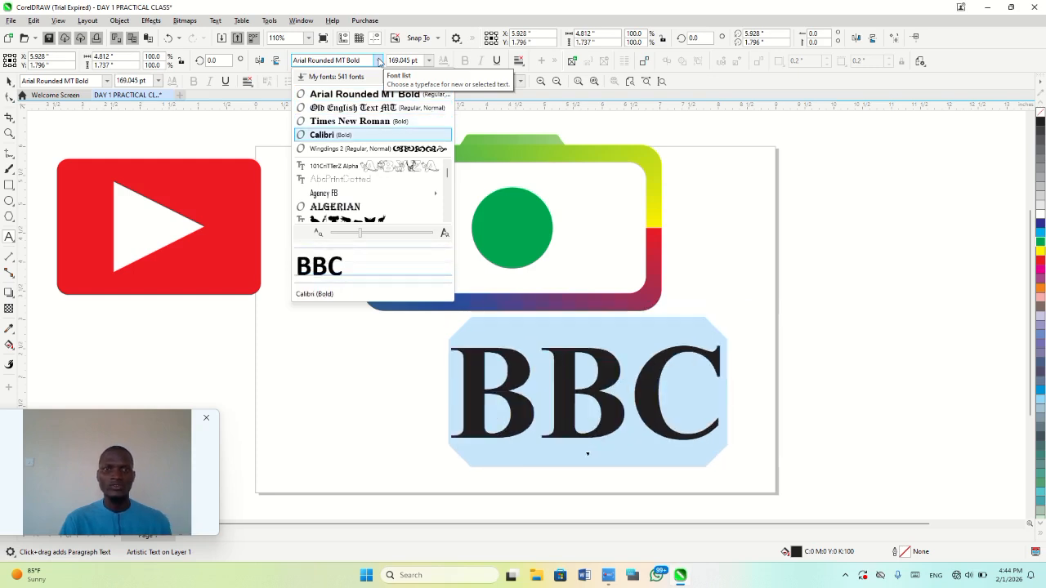
- Preview different fonts on the BBC text and set its font to Arial
key("Down")
key("Down")
key("Down")
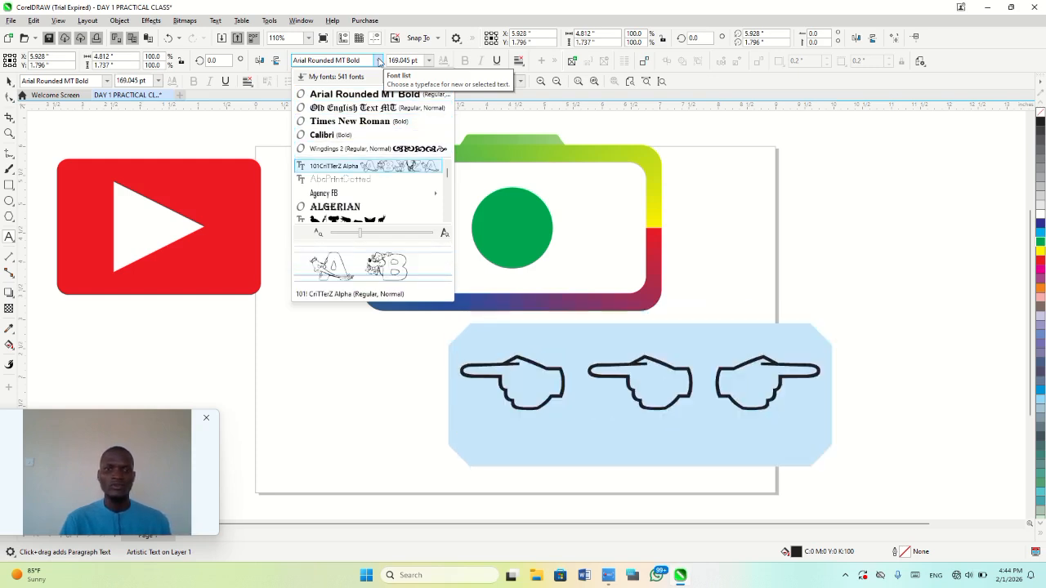
key("Down")
key("Down")
key("Down")
key("Down")
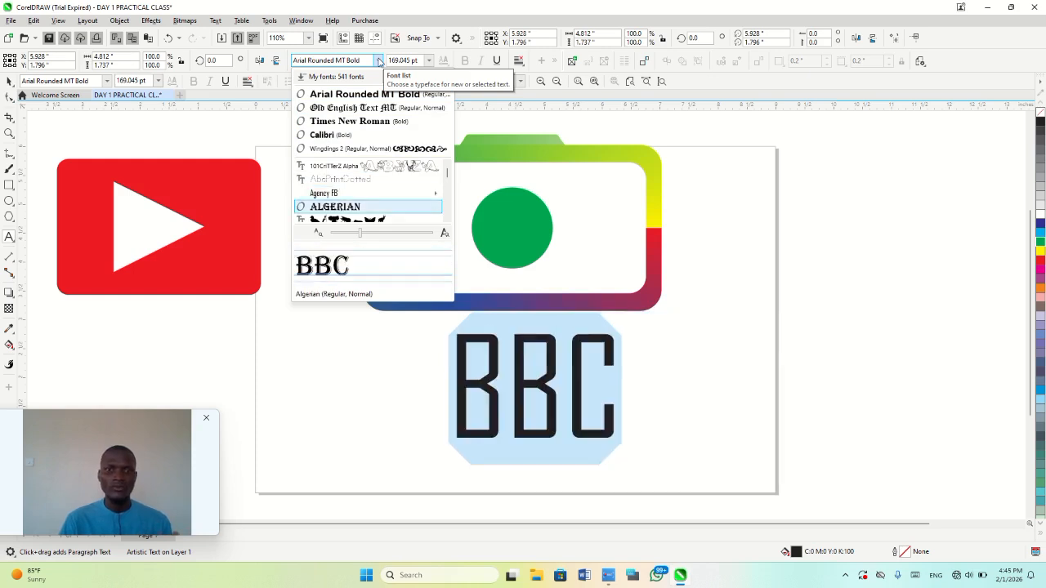
key("Down")
key("Up")
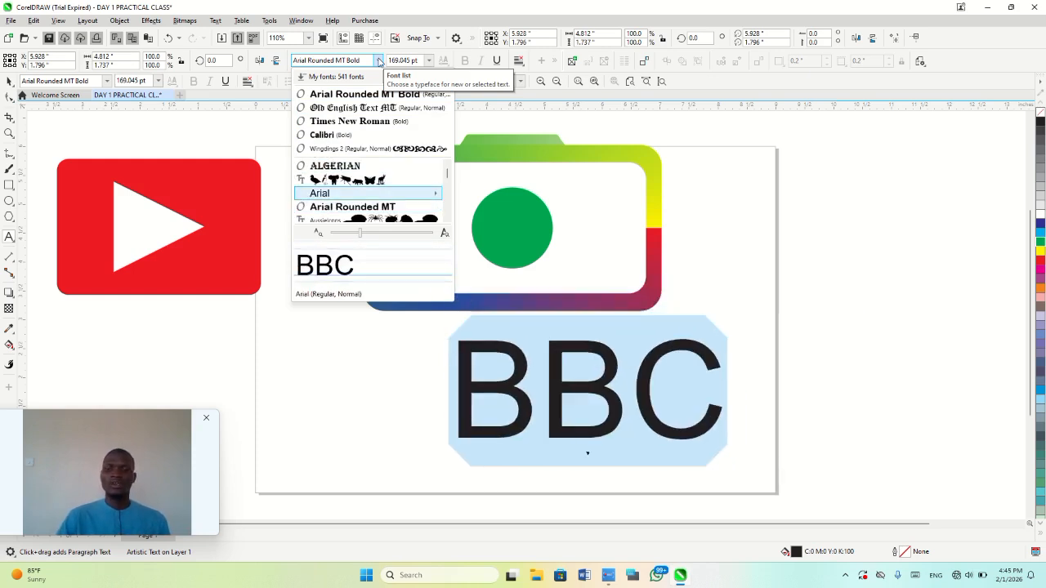
key("Return")
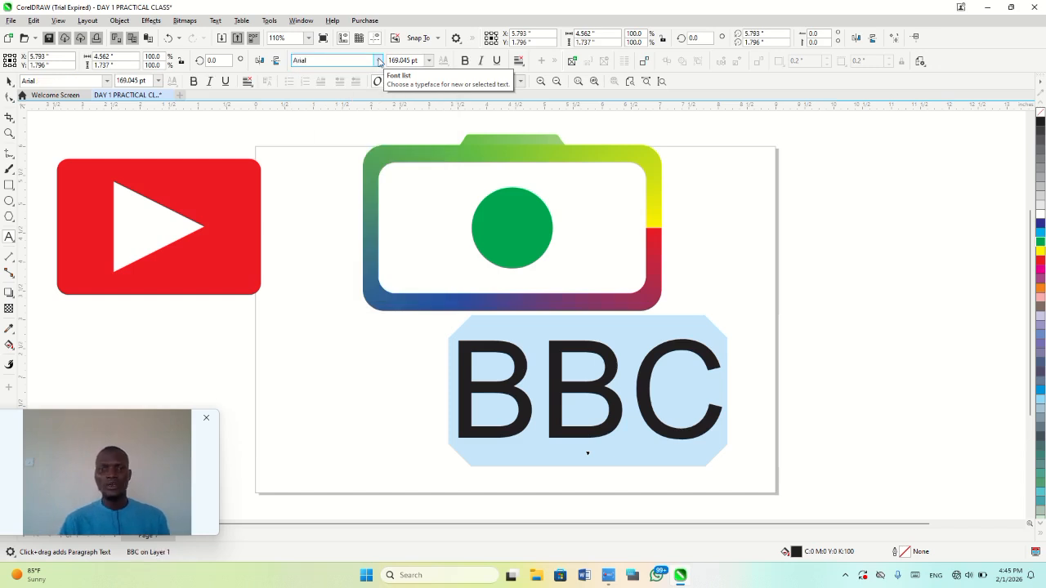
- Make the BBC text bold and fill it red
left_click(463, 61)
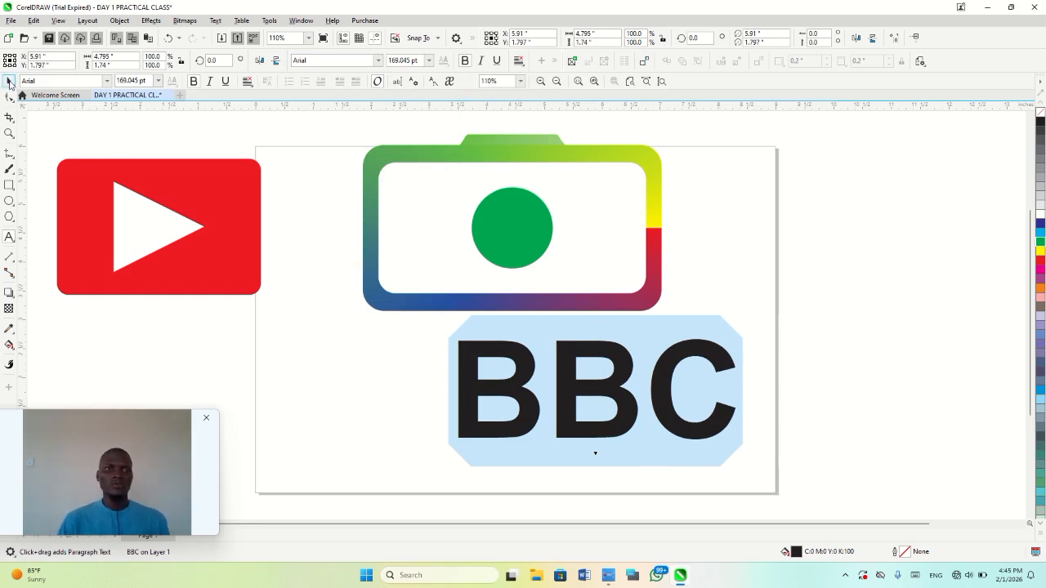
left_click(9, 82)
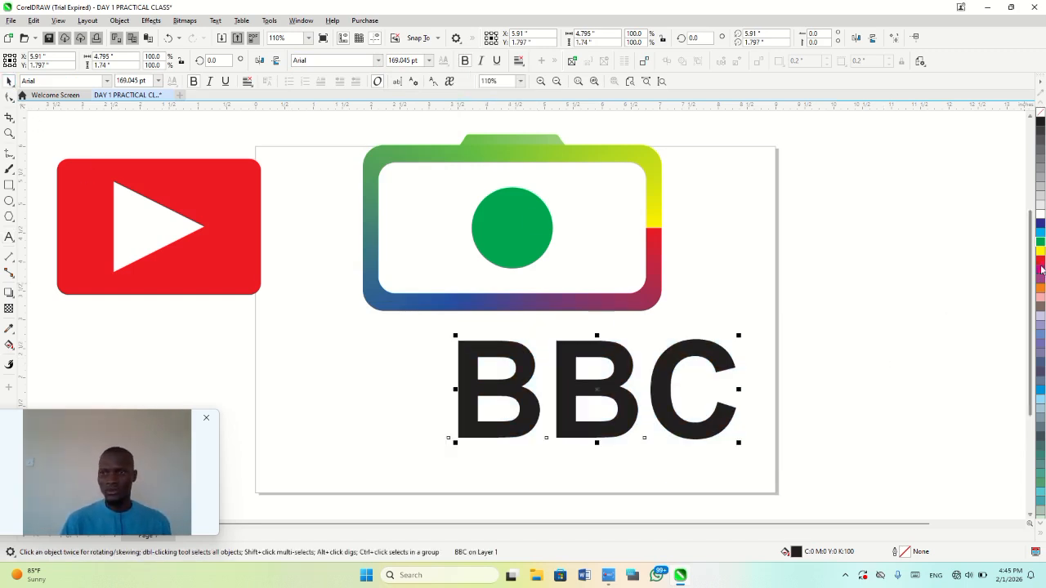
left_click(1040, 263)
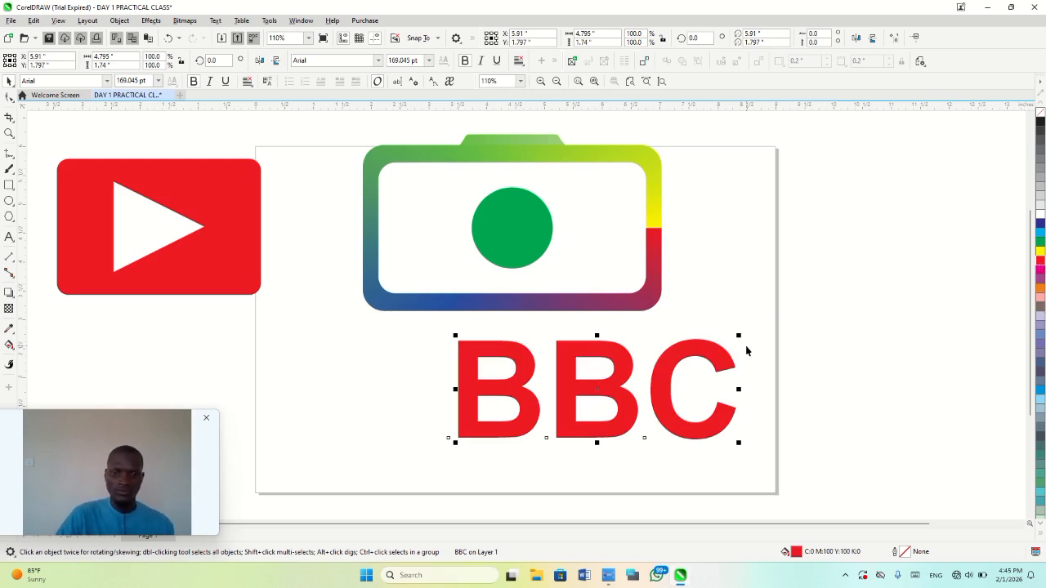
- Draw a rectangle about 5.98 by 2.95 inches around the BBC text, fill it red and remove its outline
key("F6")
left_click_drag(426, 311, 774, 484)
left_click(1040, 261)
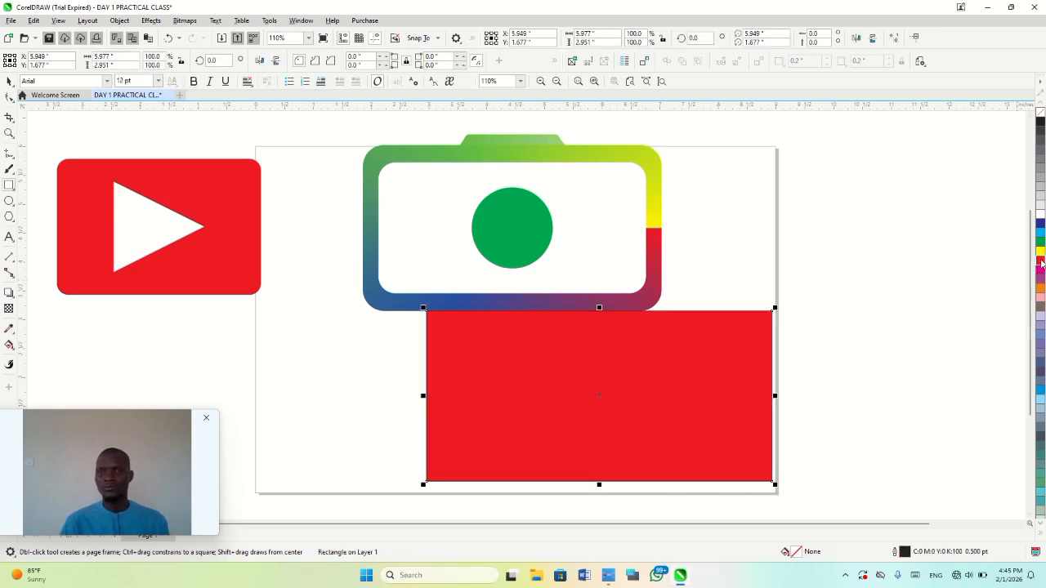
right_click(1040, 116)
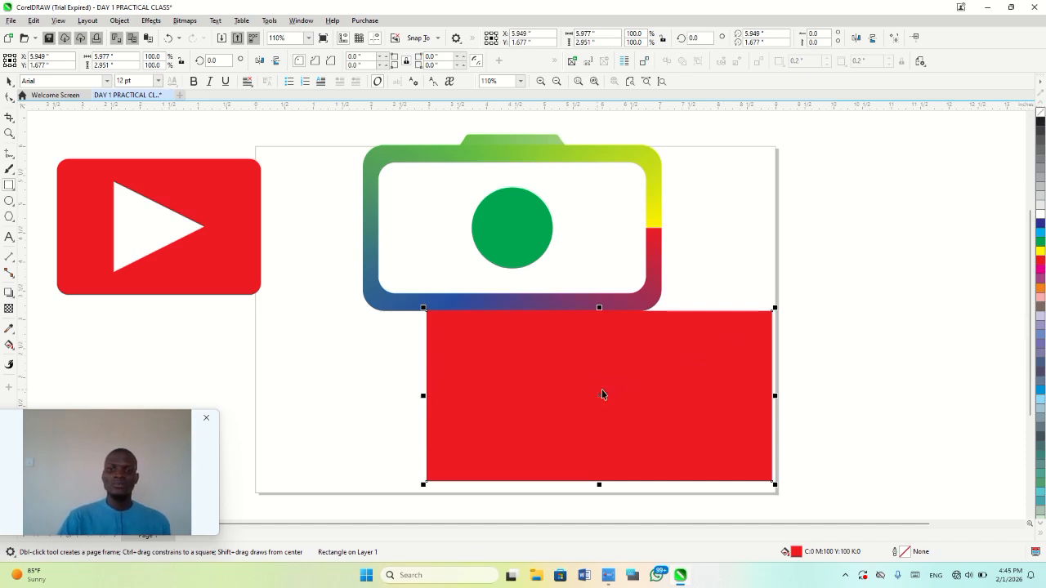
- Place the BBC text in front of the red rectangle and fill the text white
key("space")
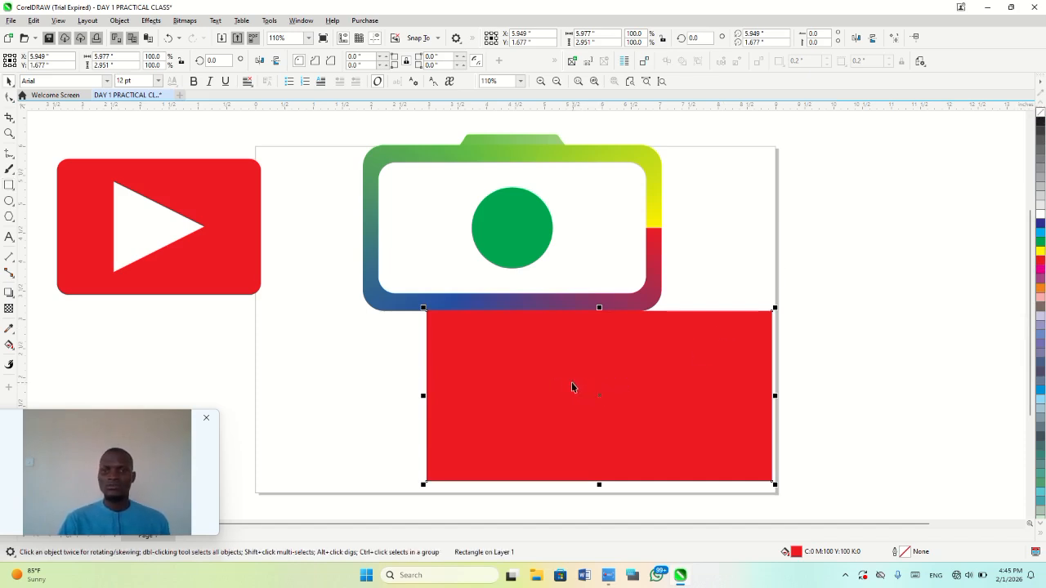
left_click(562, 378)
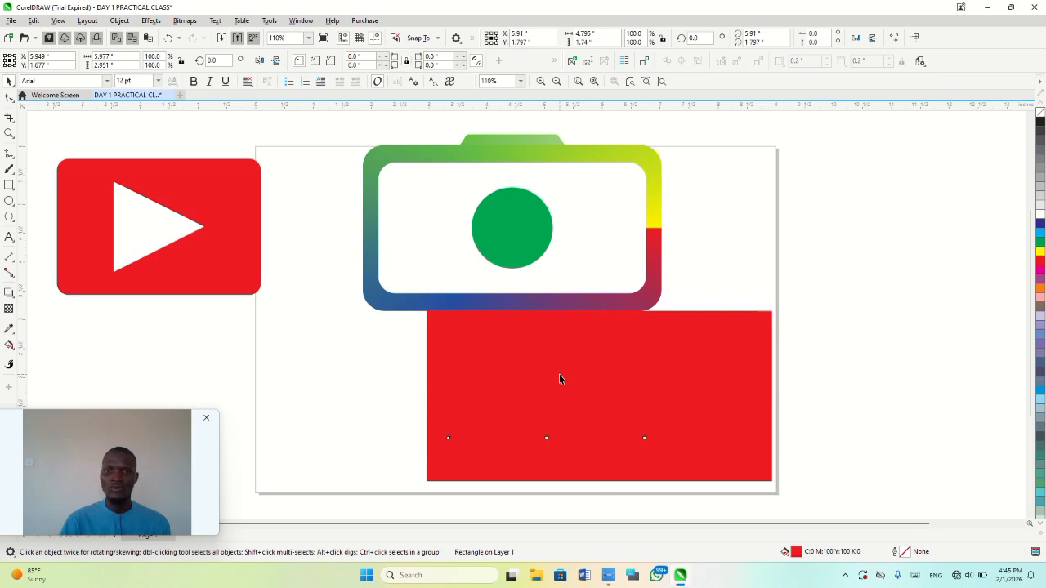
left_click(1040, 214)
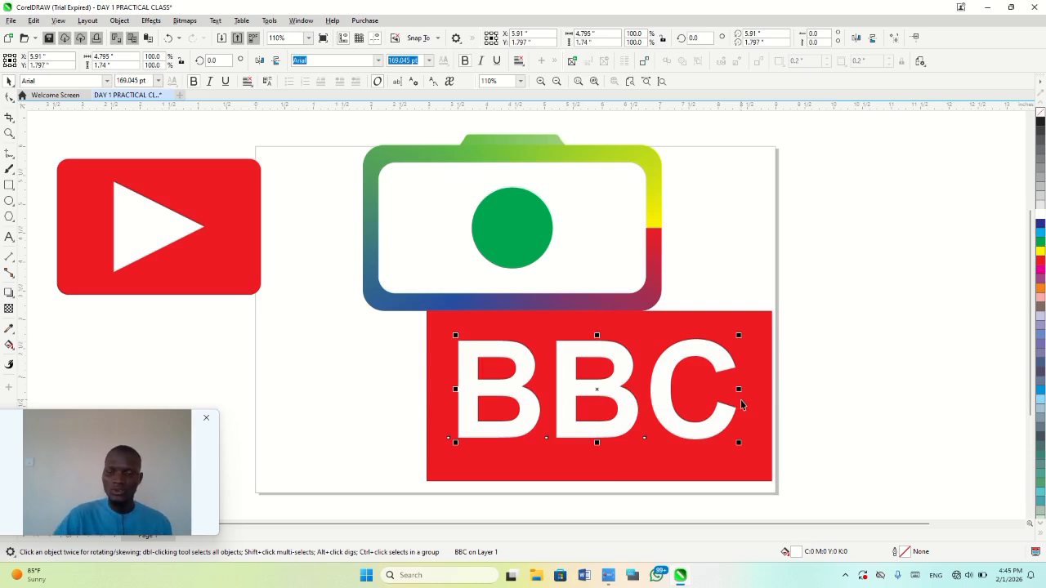
- Give the BBC text a 4 pt outline and colour that outline white
key("F12")
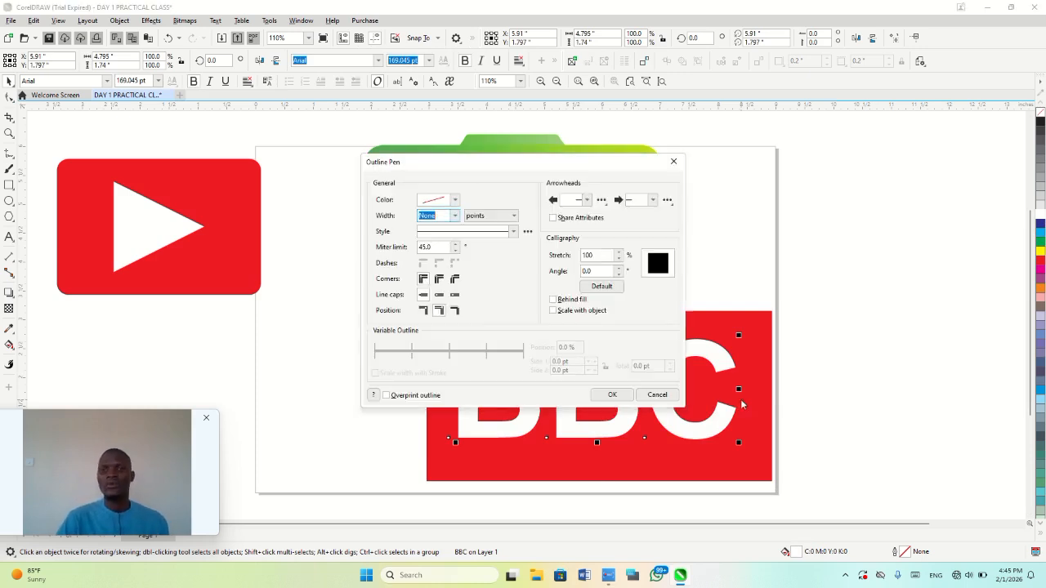
left_click(455, 216)
left_click(450, 295)
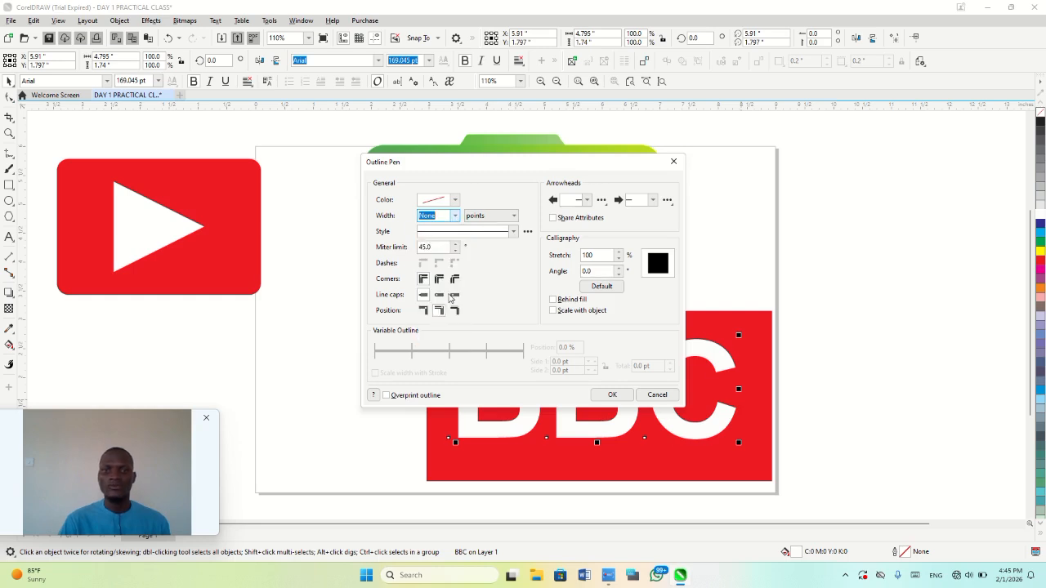
left_click(613, 394)
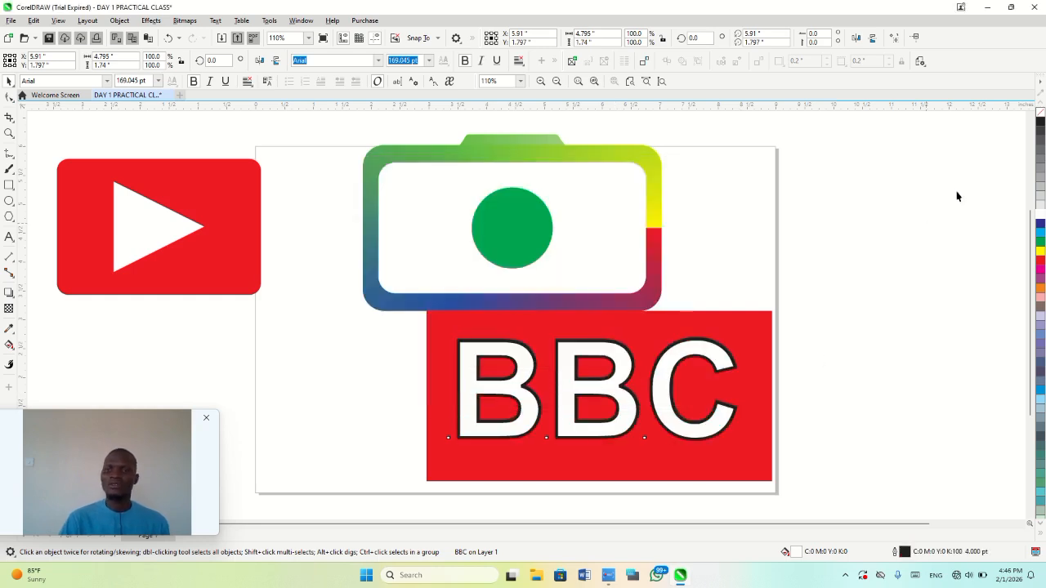
right_click(1040, 221)
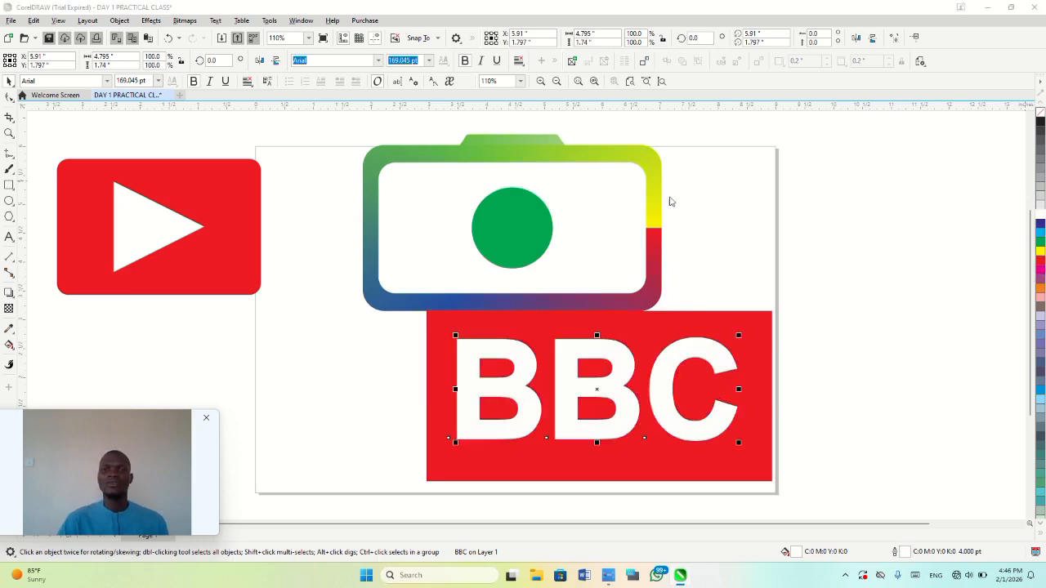
- Increase the BBC text's outline to 8 pt, compare it using undo and redo, and enlarge the text to about 4.9 inches wide
key("F12")
left_click(455, 215)
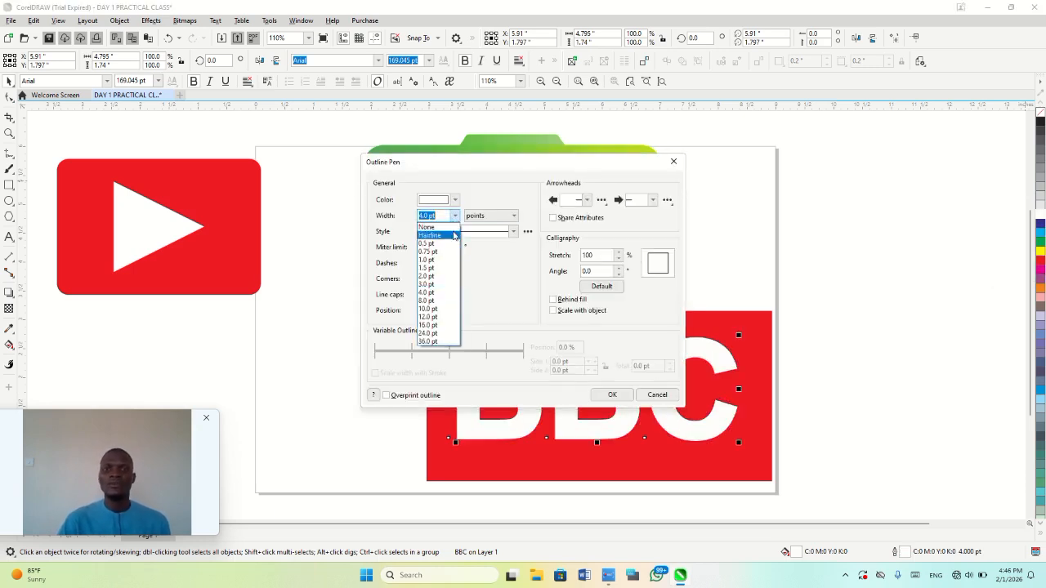
left_click(441, 301)
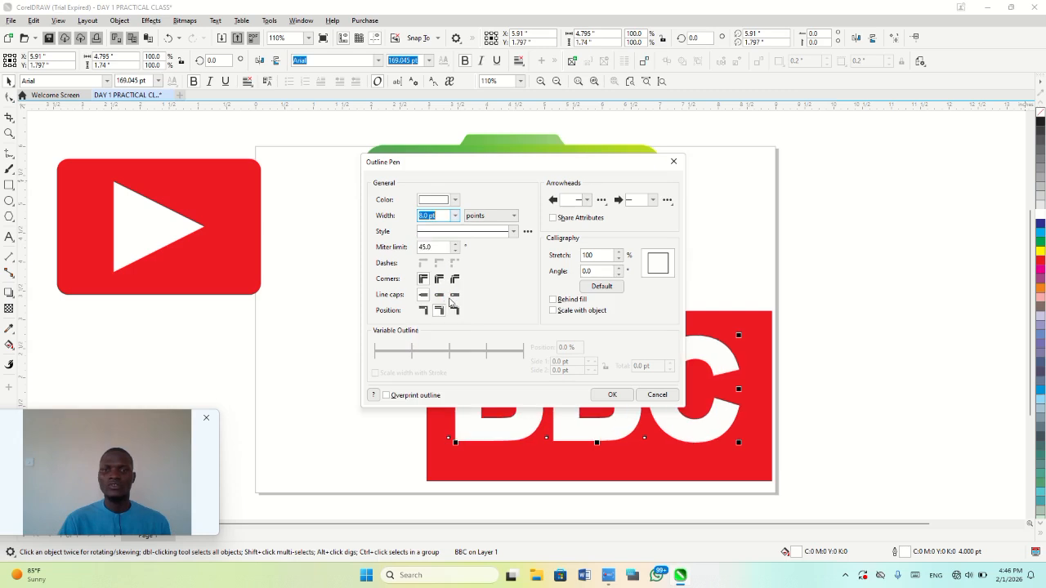
left_click(612, 395)
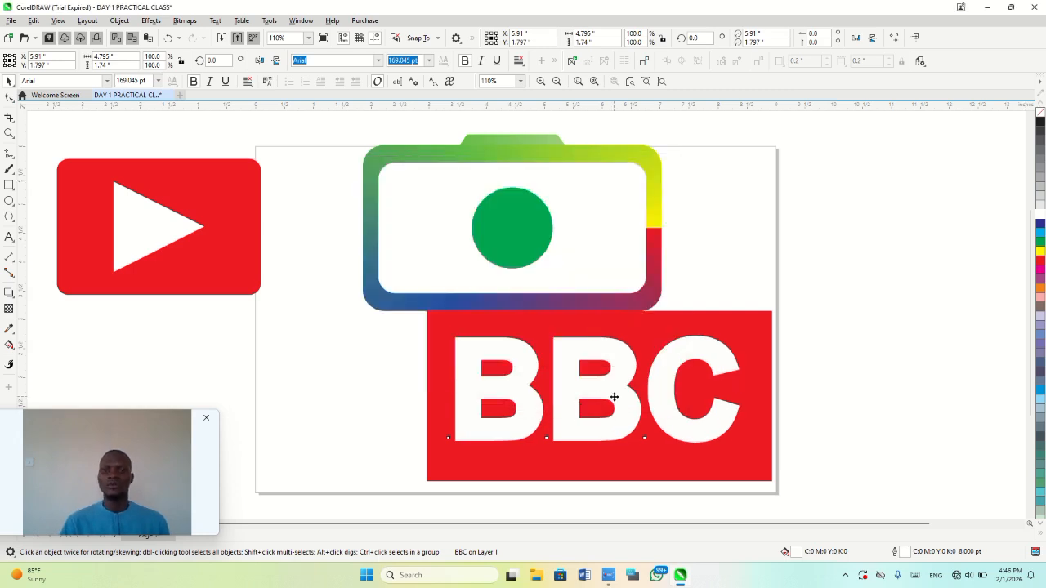
key("ctrl+z")
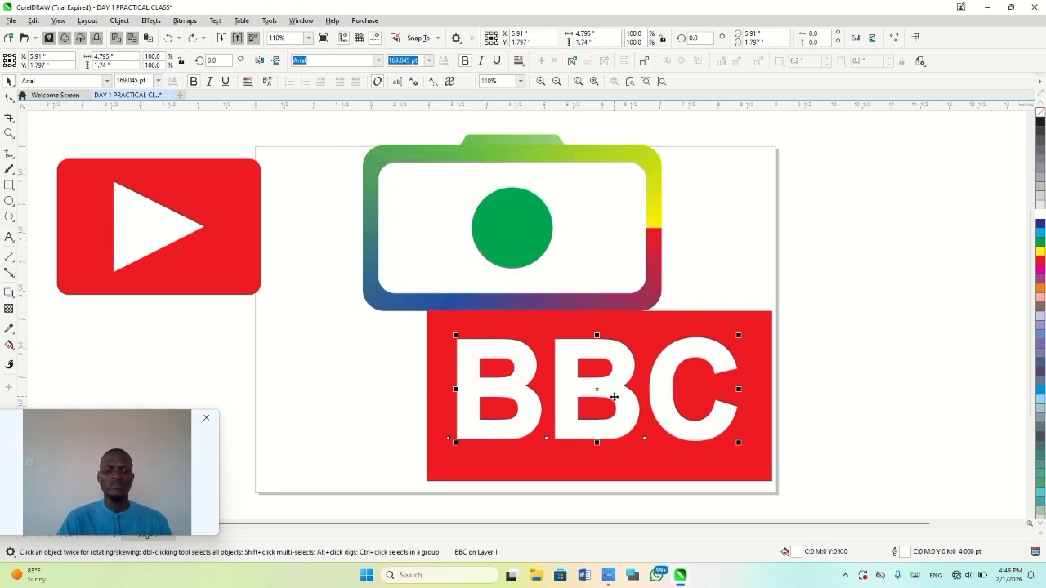
key("ctrl+shift+z")
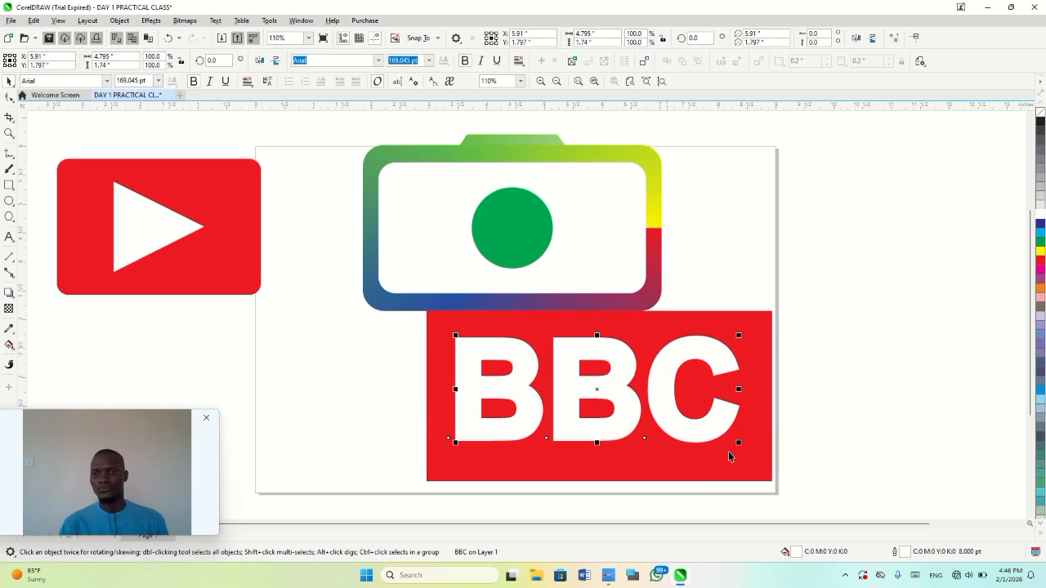
left_click_drag(738, 441, 744, 446)
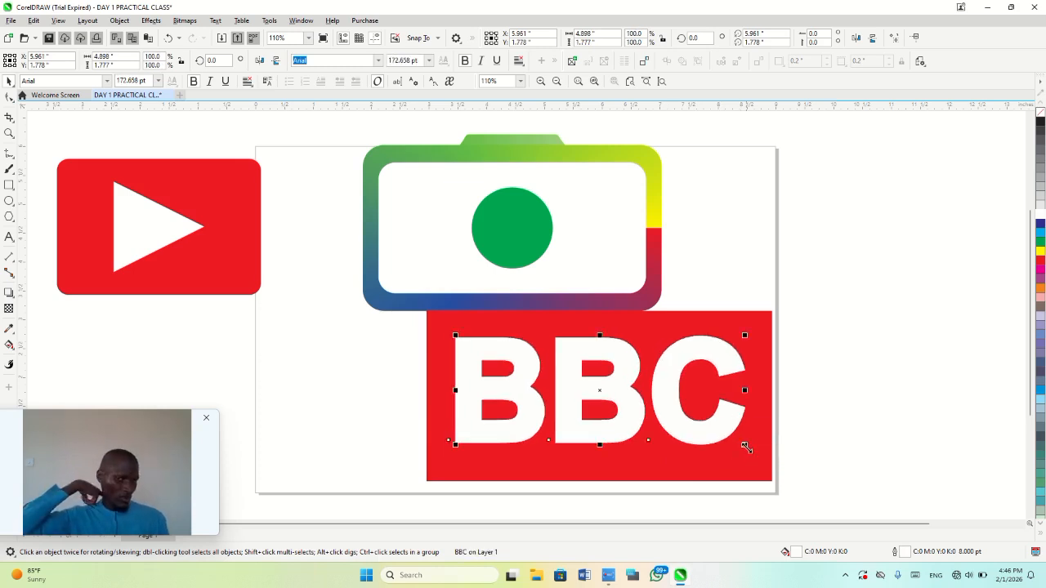
- Cut the BBC letters out of the red rectangle with Back Minus Front and deselect the result
left_click_drag(849, 287, 386, 496)
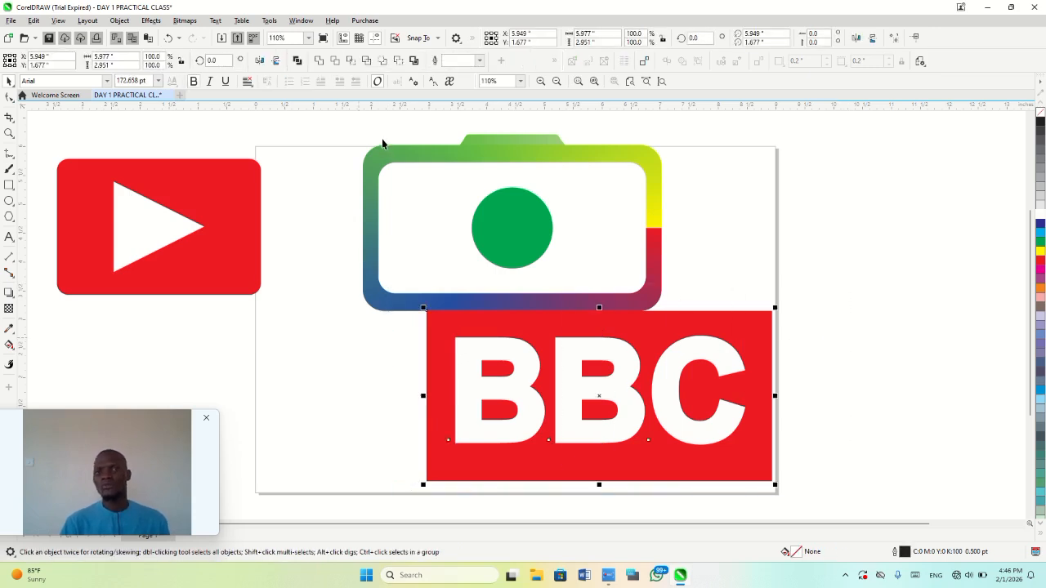
left_click(399, 62)
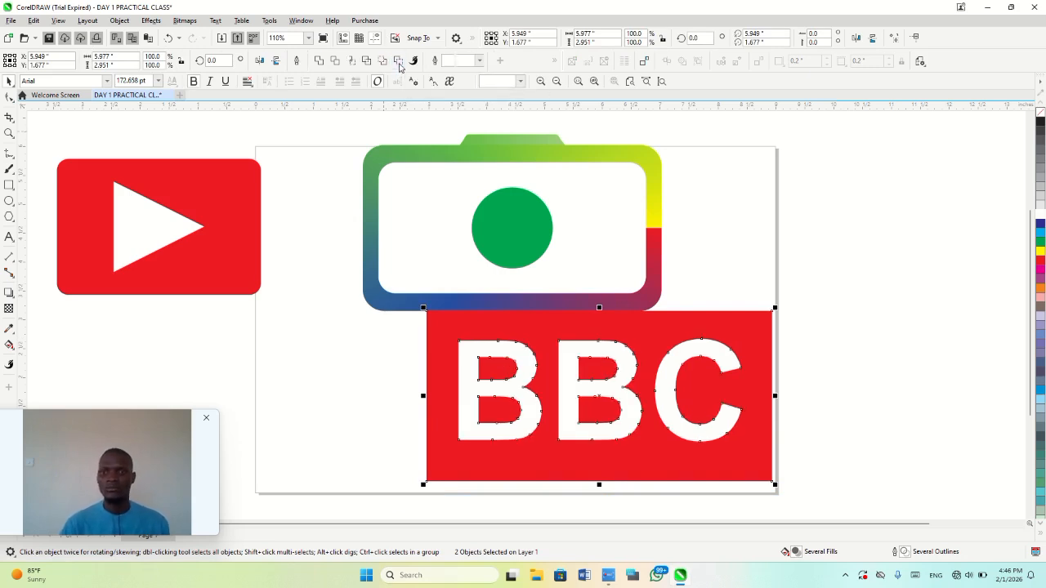
left_click(831, 344)
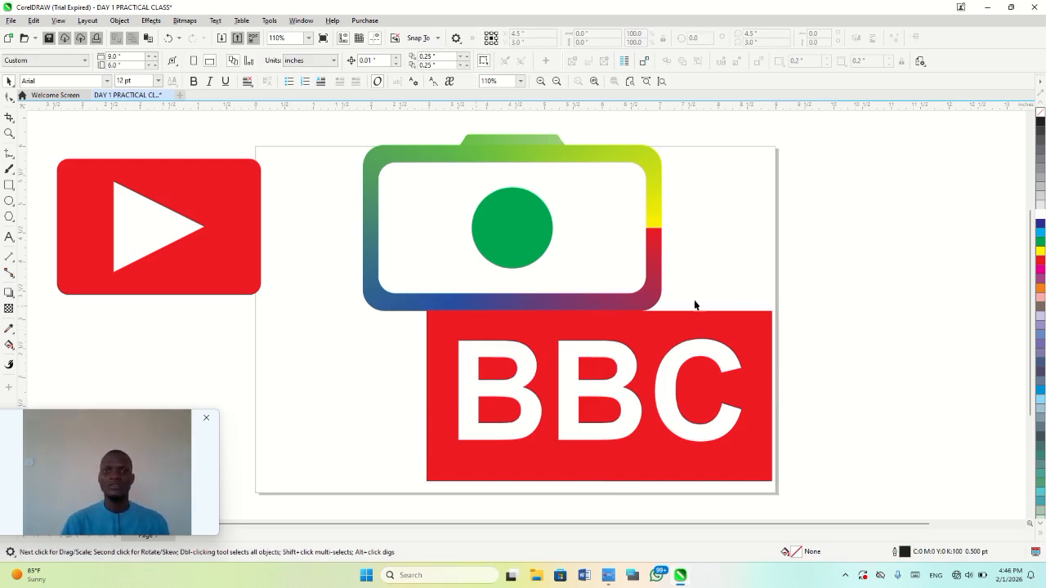
- Draw a rectangle about 5.98 by 2.95 inches over the BBC logo, fill it black and send it to the back
key("F6")
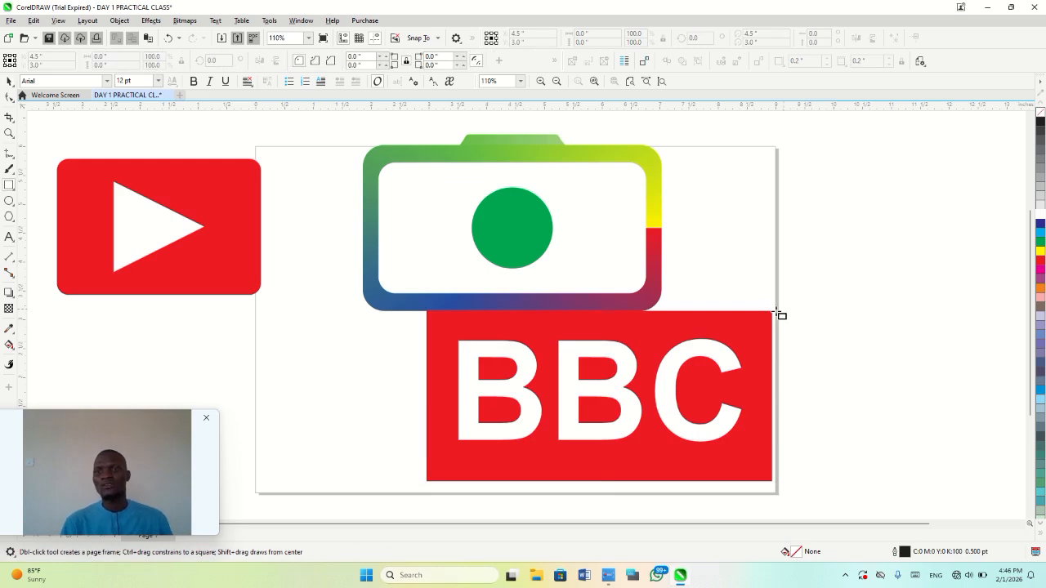
left_click_drag(772, 313, 427, 482)
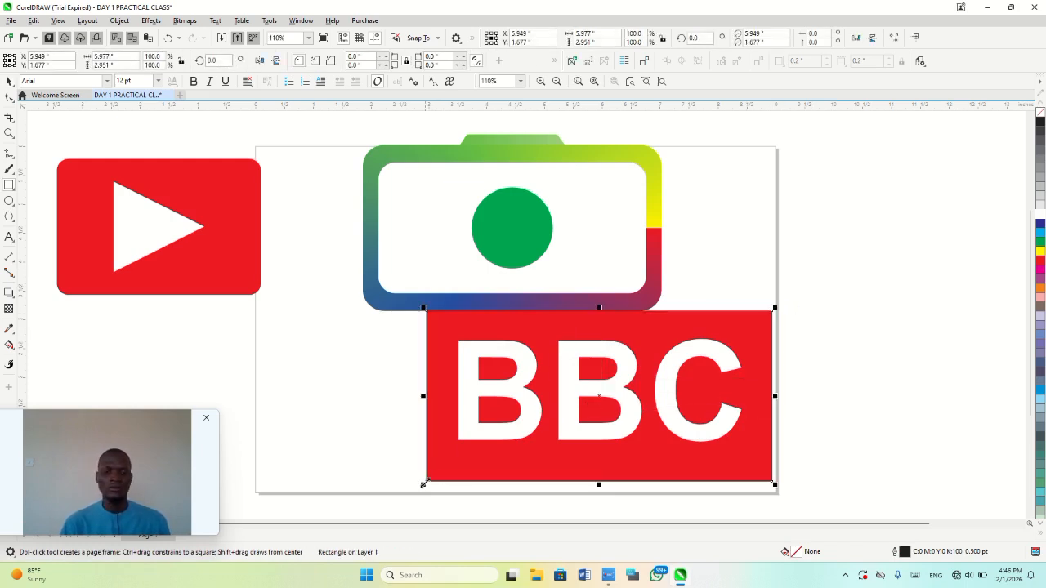
left_click(1041, 121)
key("shift+Page_Down")
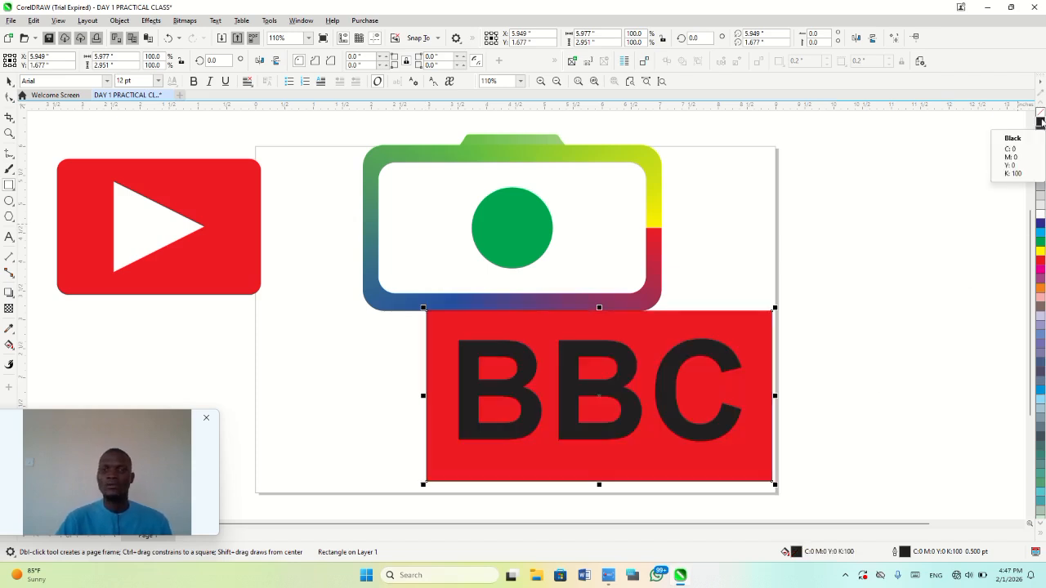
- Test white and 30% black fills on the backing rectangle, enlarge it to about 7.49 by 3.7 inches and make it white
left_click(1040, 215)
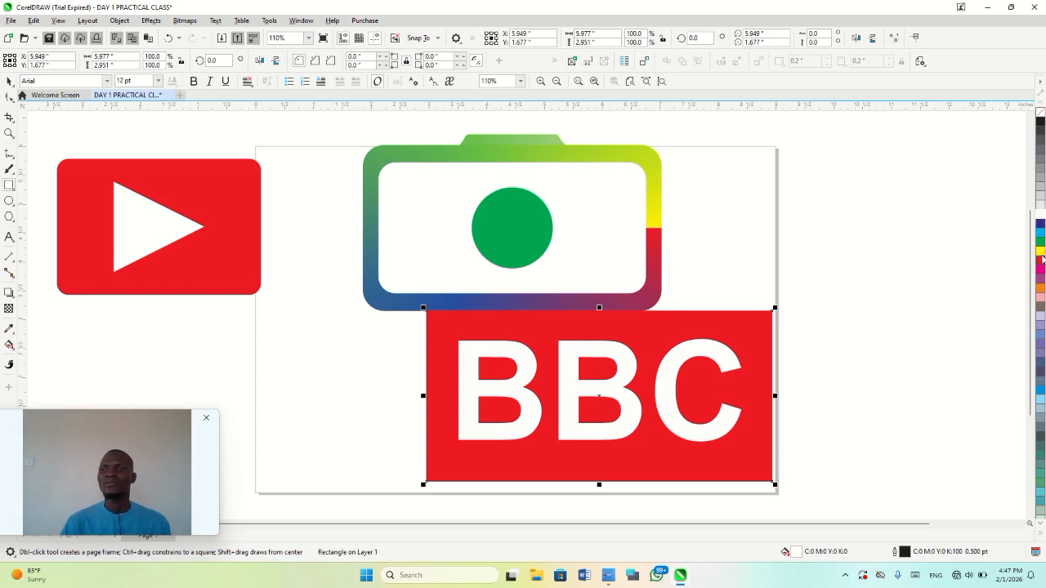
left_click(1042, 187)
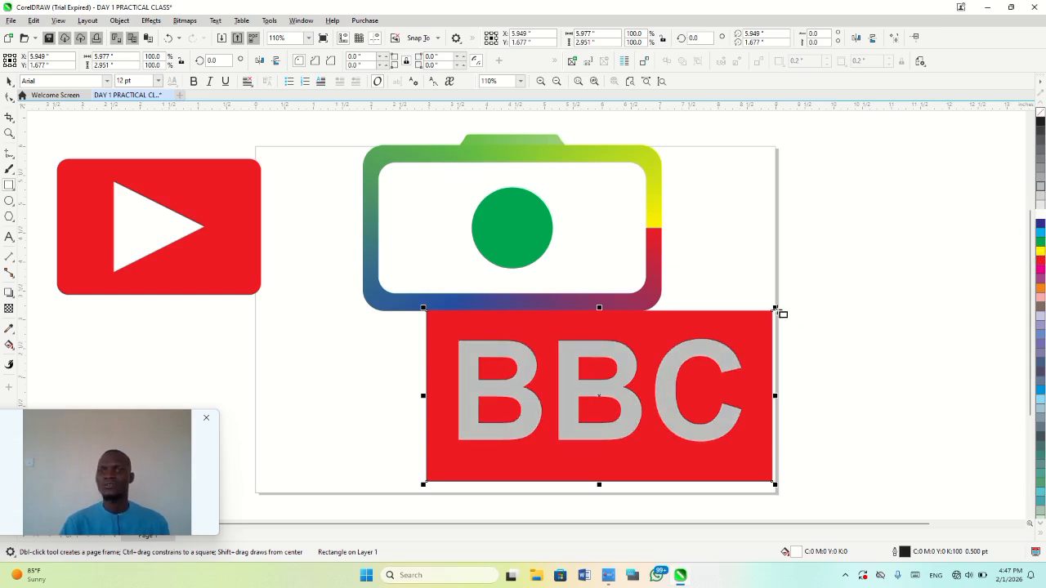
left_click_drag(776, 308, 803, 281)
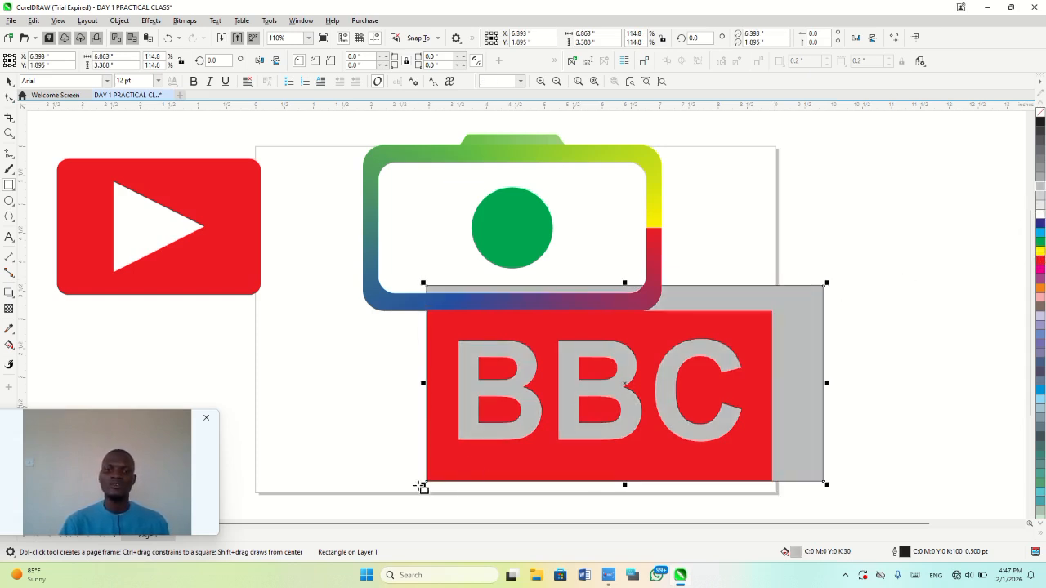
left_click_drag(423, 485, 387, 508)
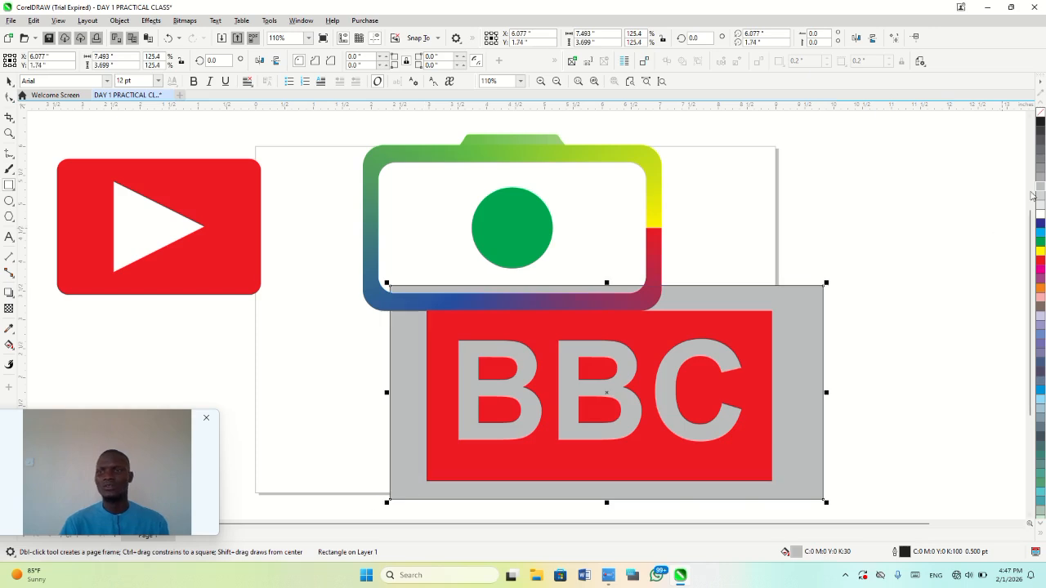
left_click(1040, 216)
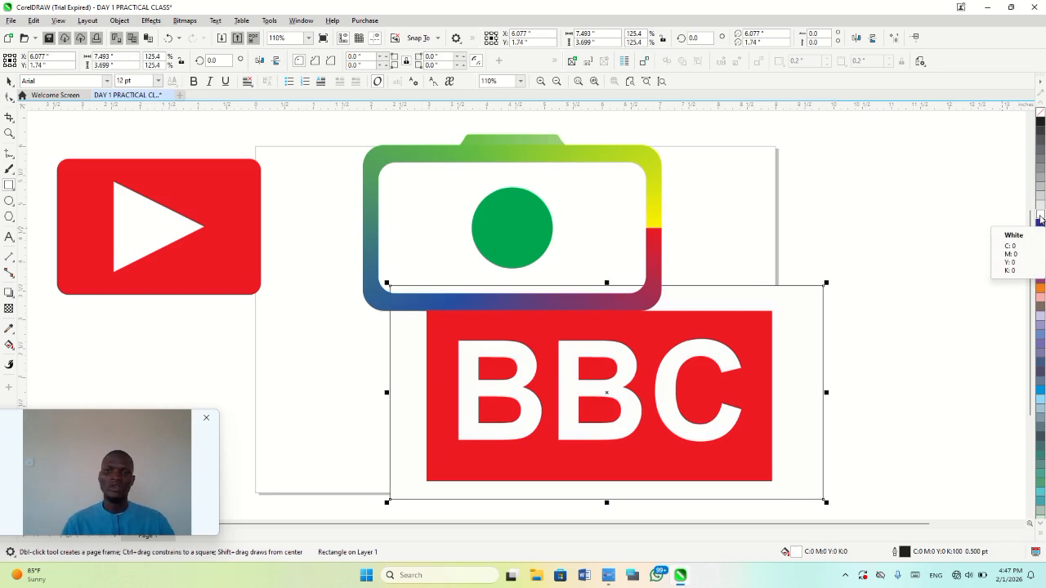
- Select the red BBC cutout with the Shape tool to inspect its nodes
key("F10")
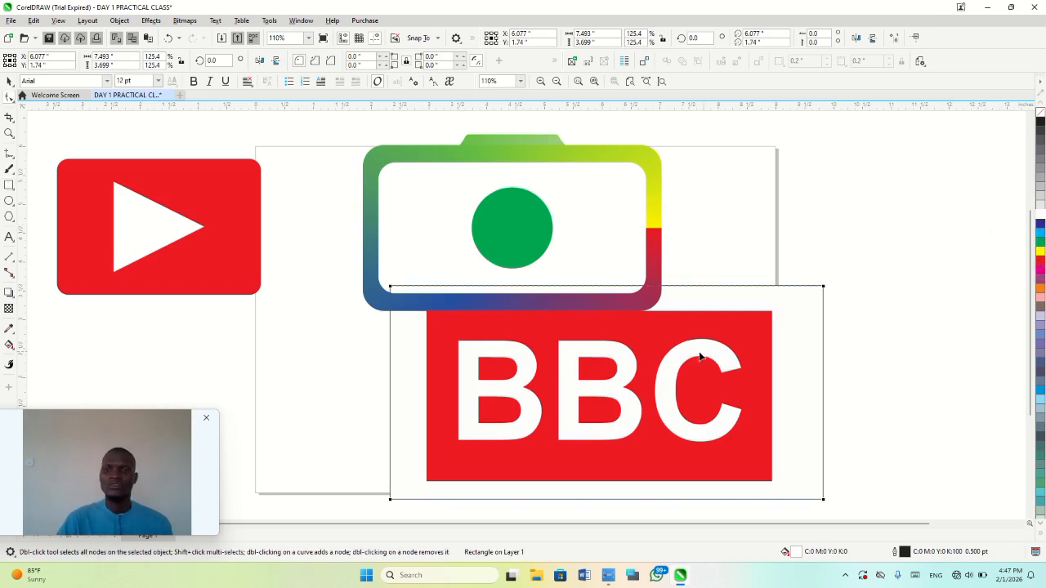
left_click(653, 395)
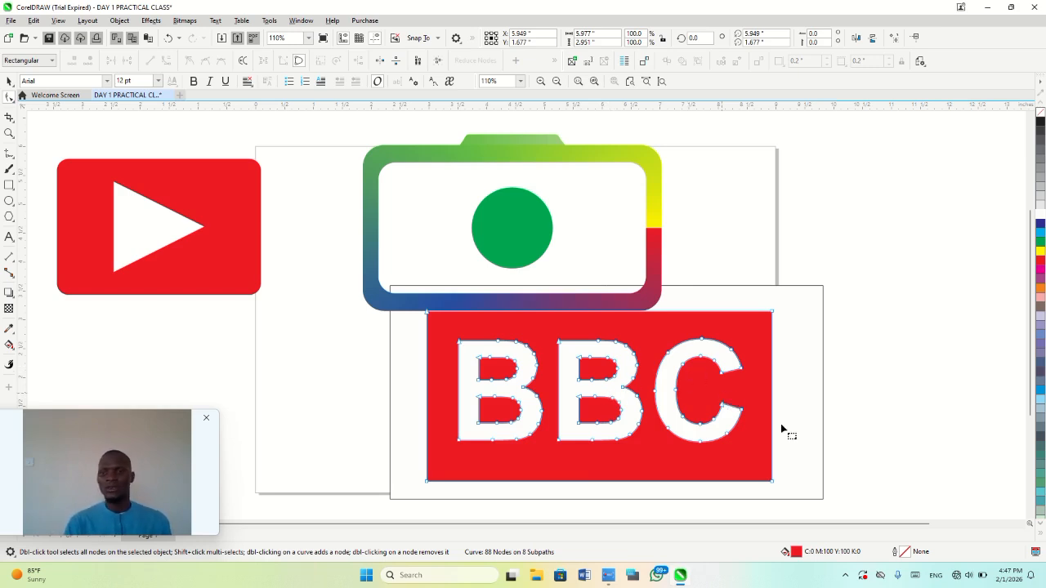
left_click_drag(789, 459, 646, 384)
left_click(794, 403)
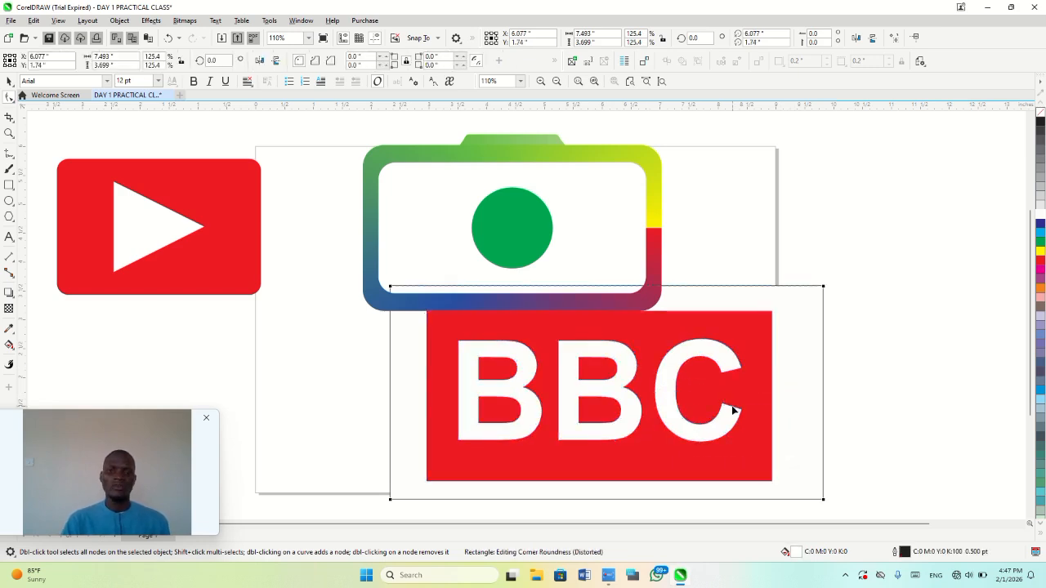
key("space")
left_click(575, 388)
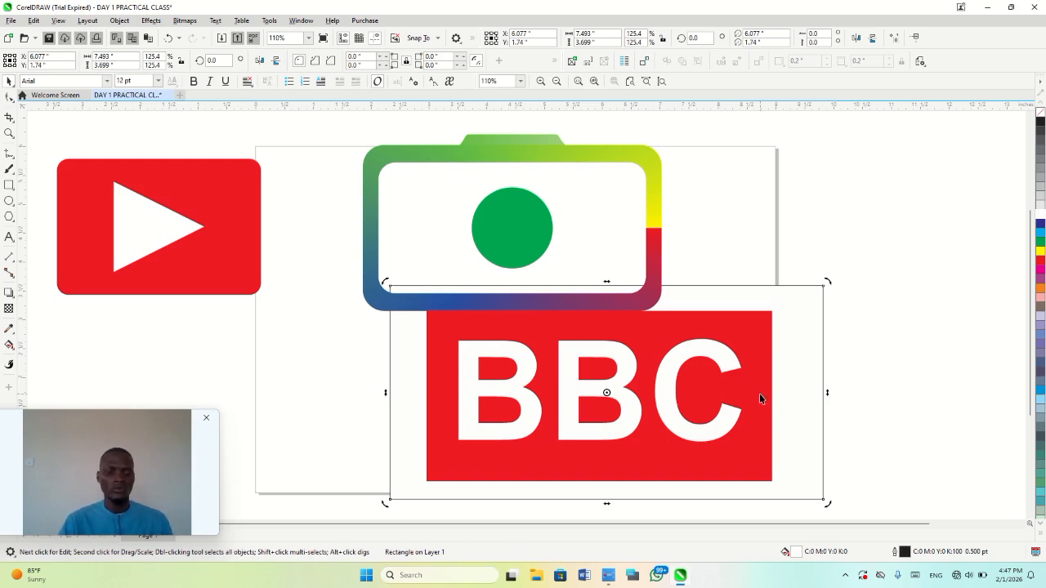
left_click(888, 362)
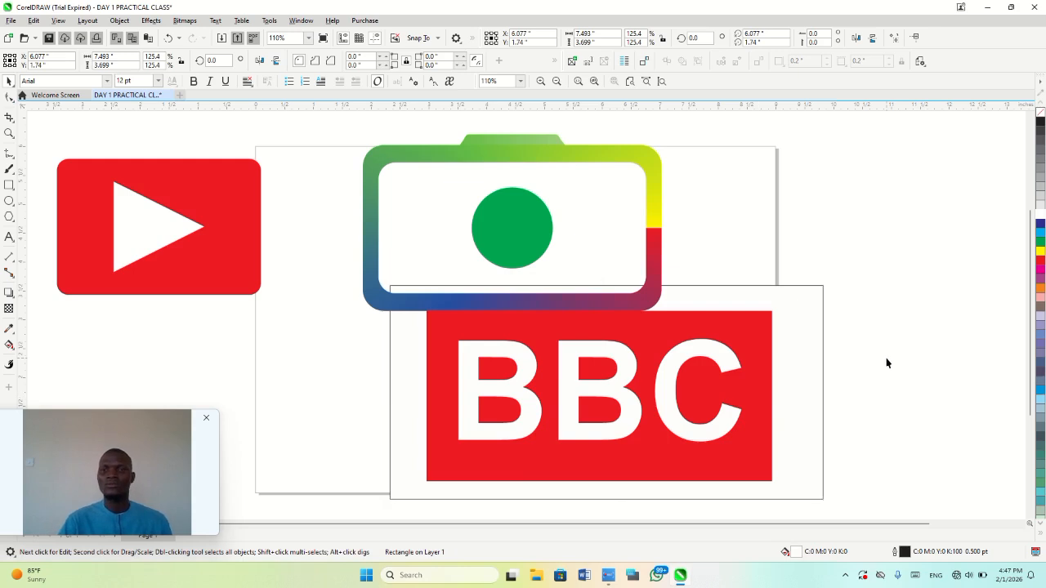
- Fill the backing rectangle behind the BBC cutout with black and deselect it
left_click(669, 401)
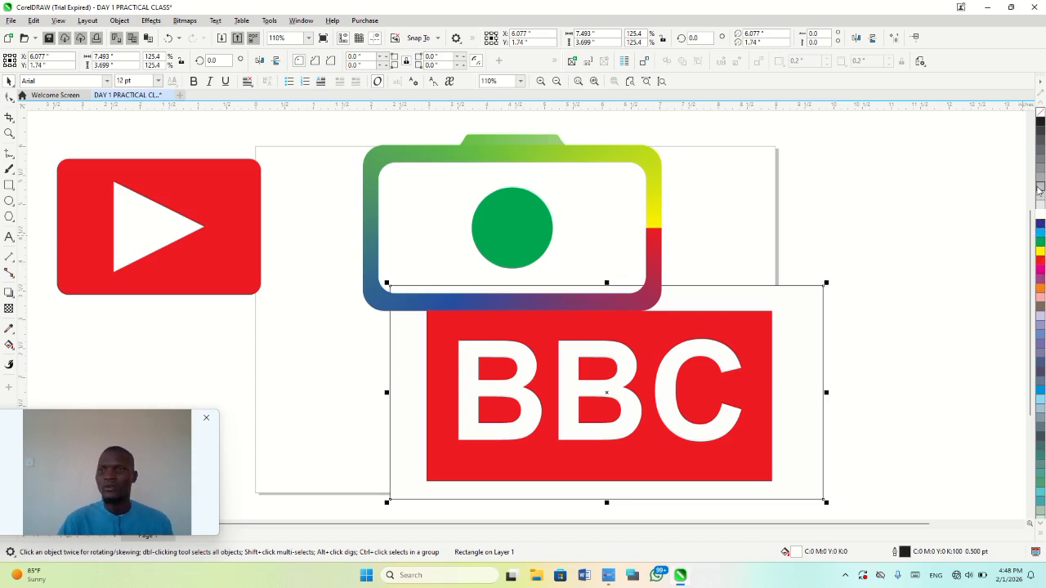
left_click(1041, 124)
left_click(907, 270)
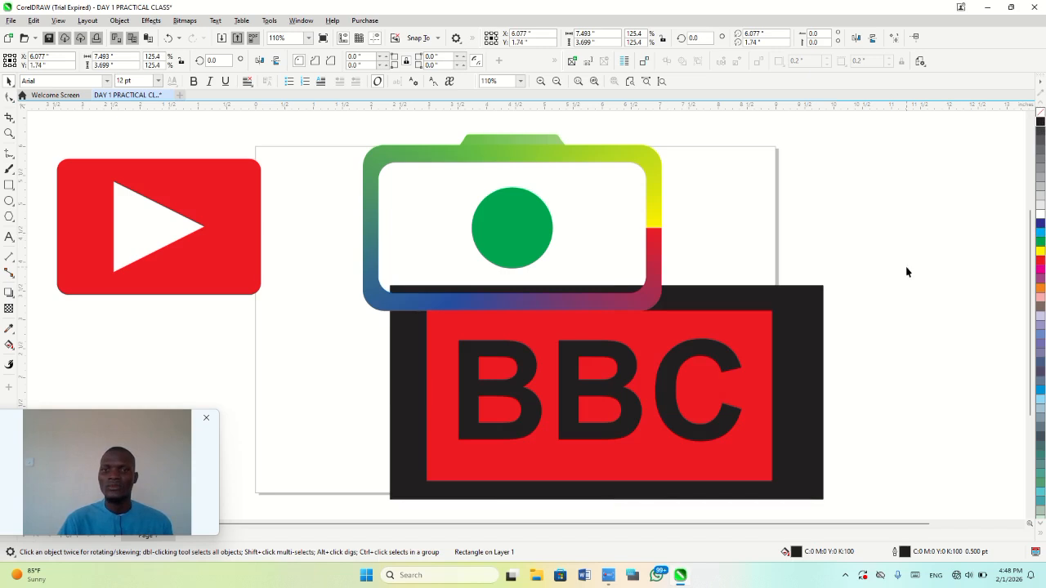
left_click(757, 338)
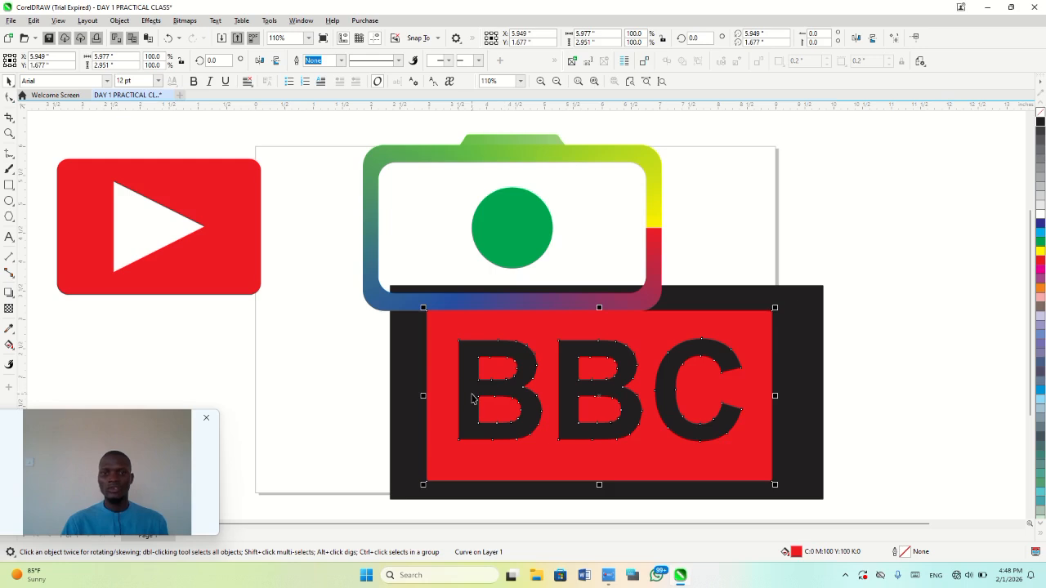
left_click_drag(475, 400, 518, 409)
key("ctrl+z")
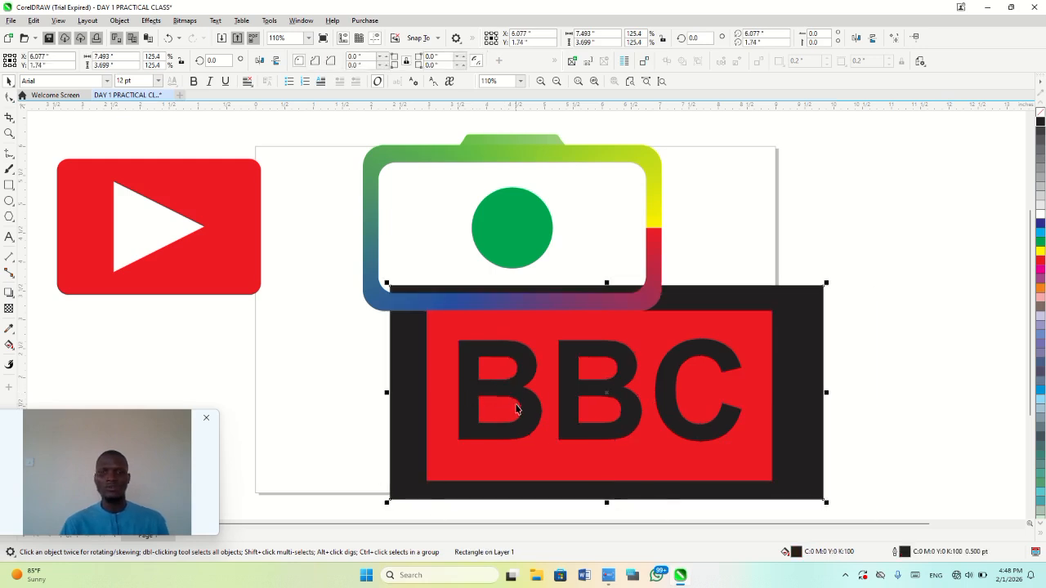
left_click(522, 403)
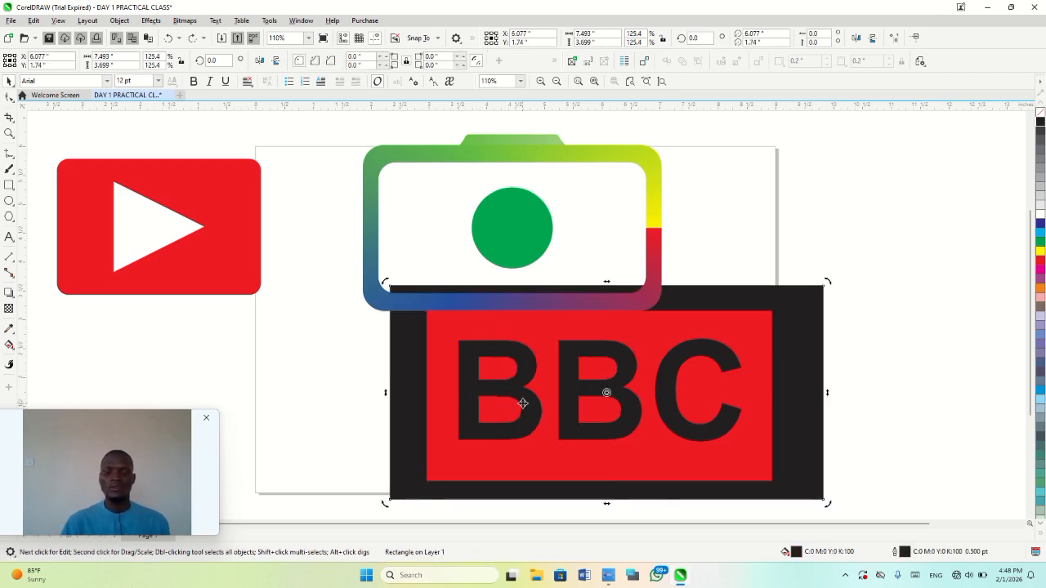
left_click(521, 423)
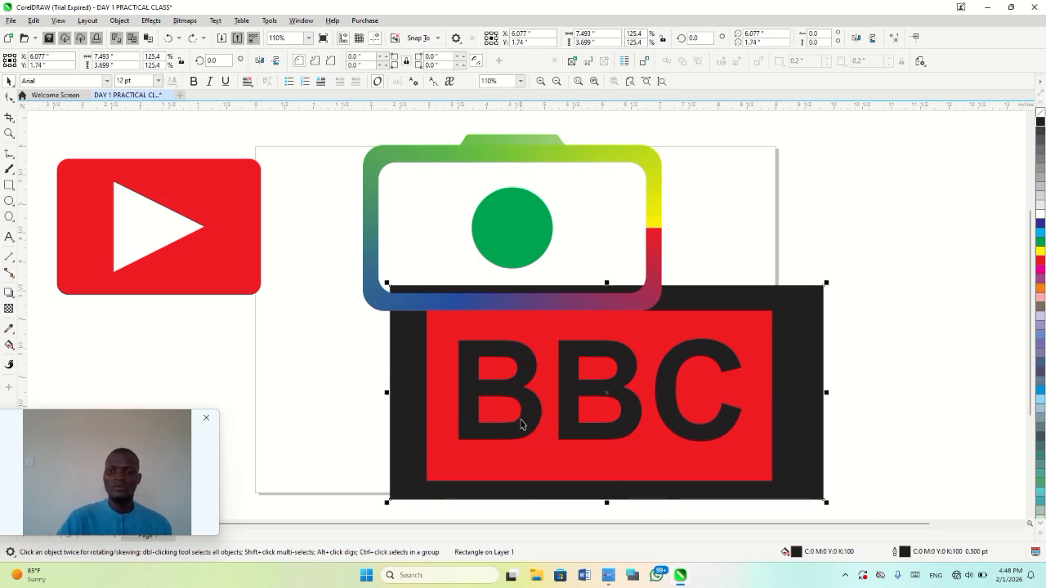
- Select the nodes around the lower opening of the first B with the Shape tool and nudge them down
double_click(521, 424)
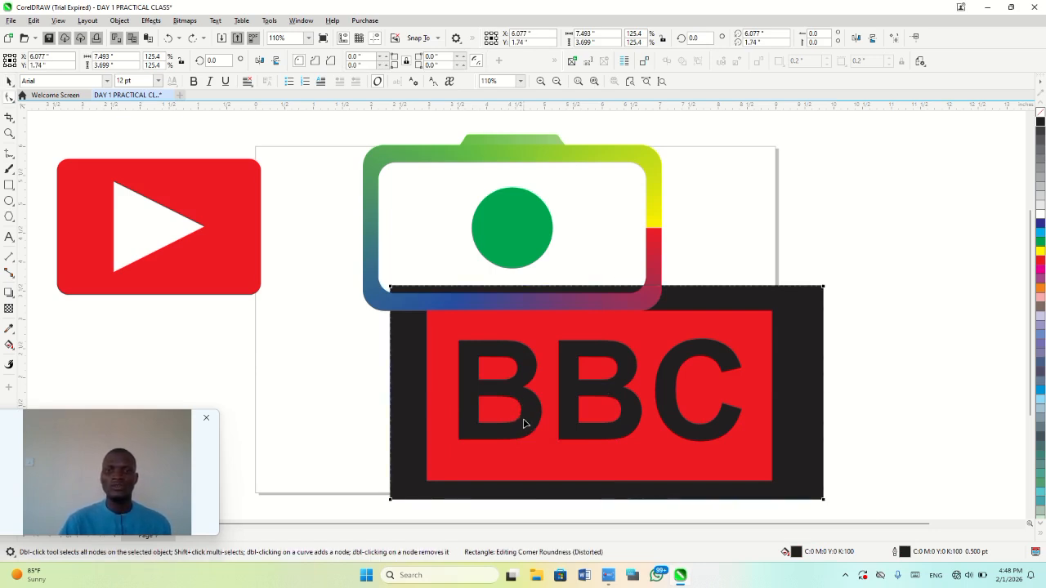
left_click(490, 415)
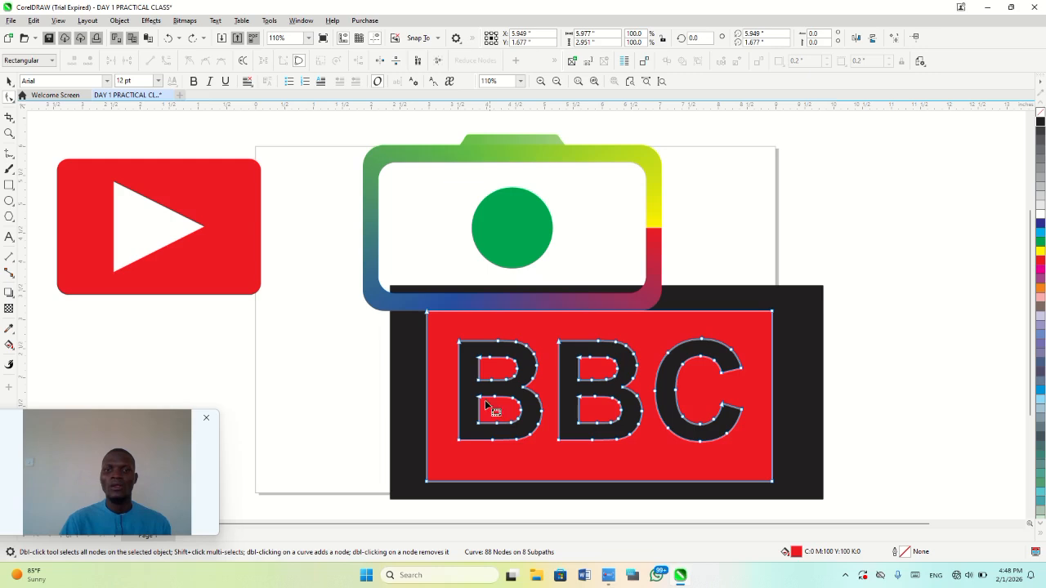
left_click_drag(379, 387, 530, 433)
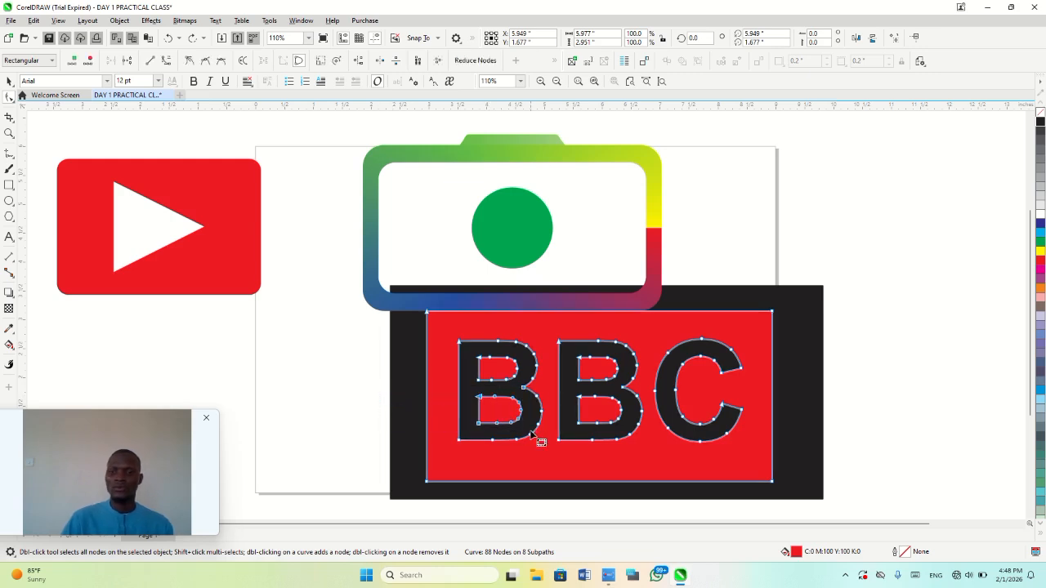
key("Down")
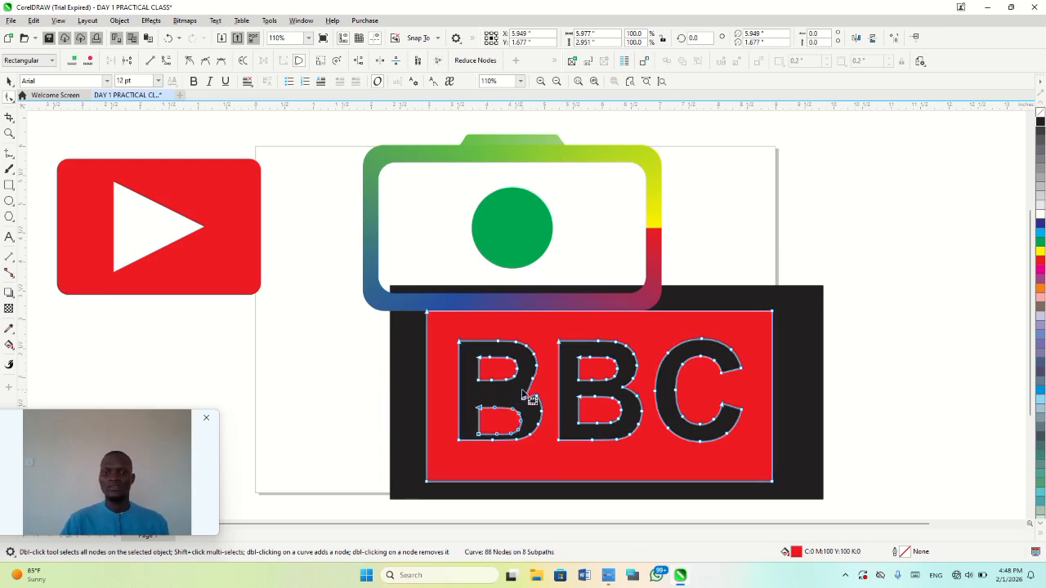
- Select the BBC cutout again and move the waist node of the first B slightly up
left_click(528, 401)
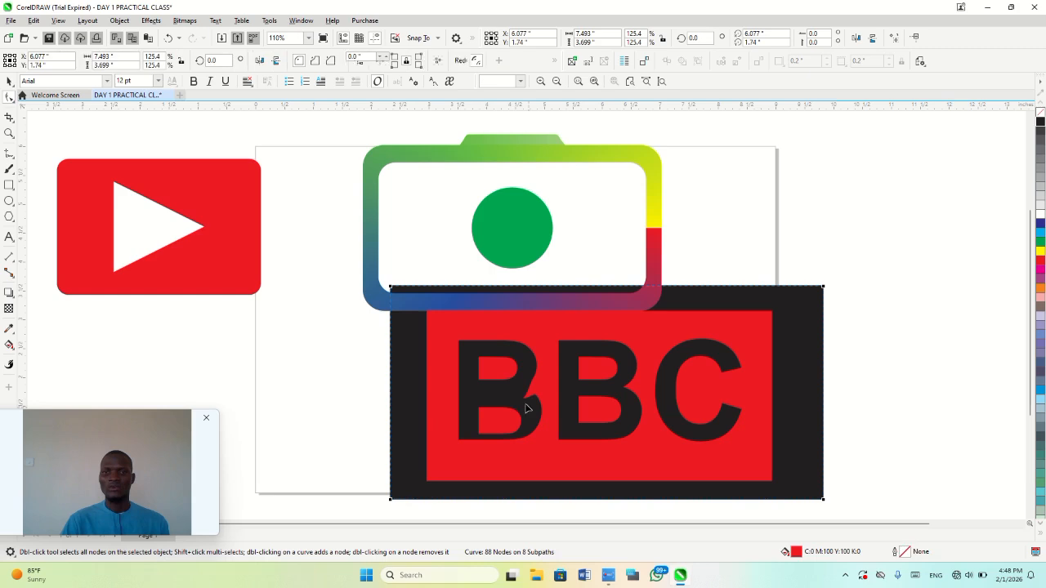
left_click(529, 402)
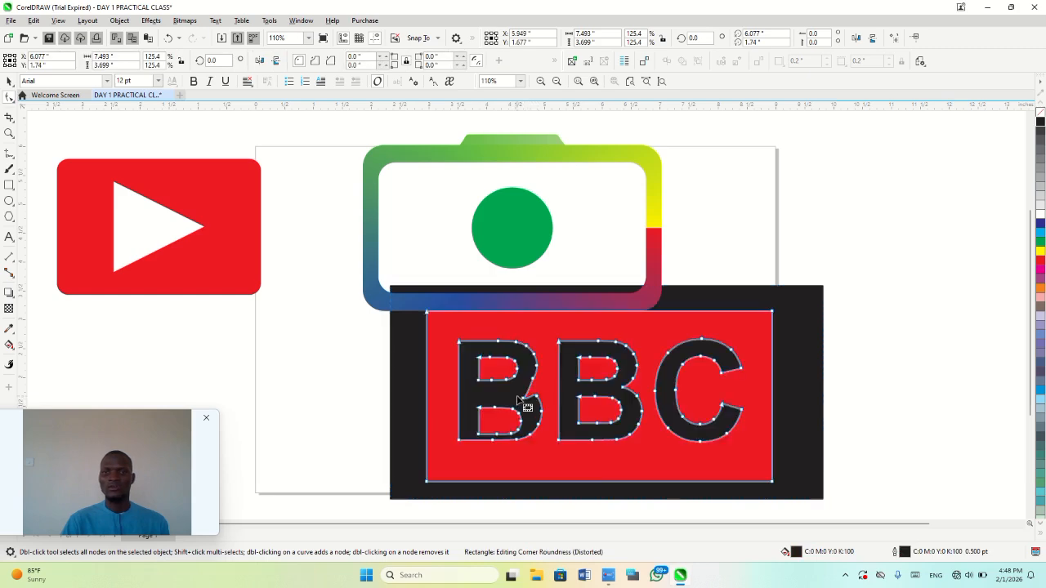
left_click_drag(524, 399, 523, 391)
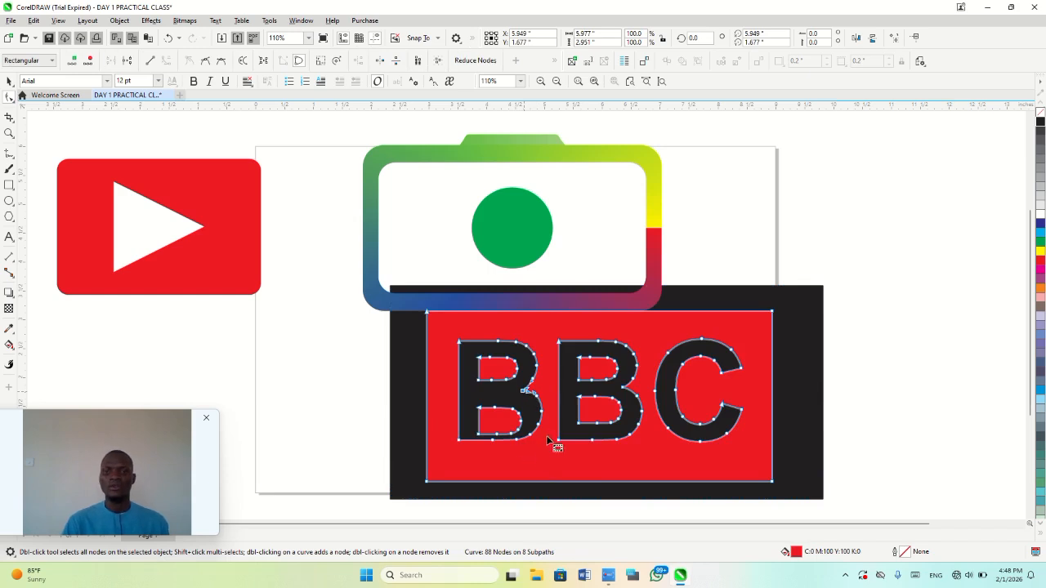
left_click(546, 440)
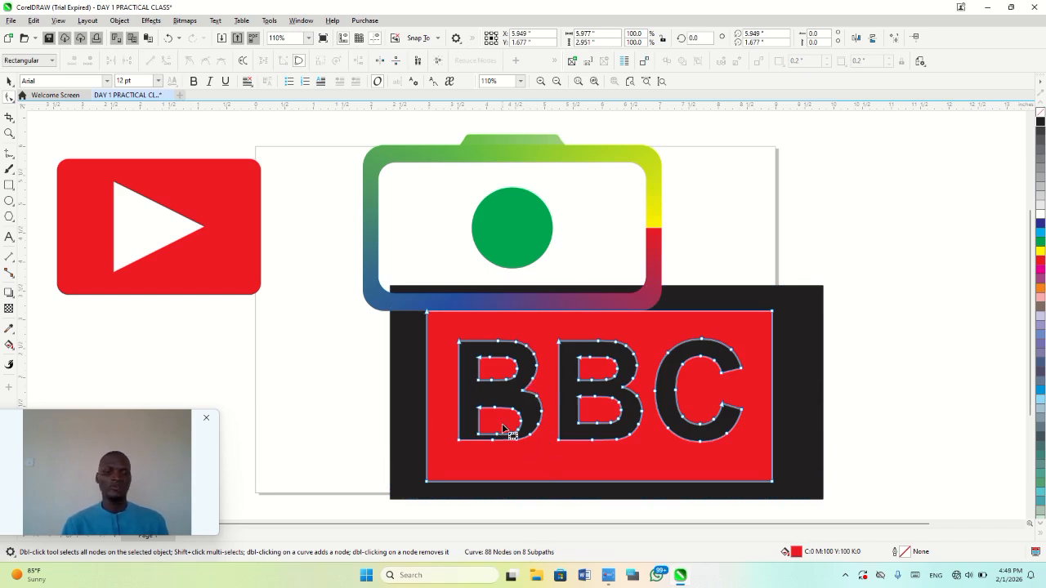
- Undo the node edits on the first B and the black fill of the backing rectangle
key("ctrl+z")
key("ctrl+z")
key("ctrl+z")
key("ctrl+z")
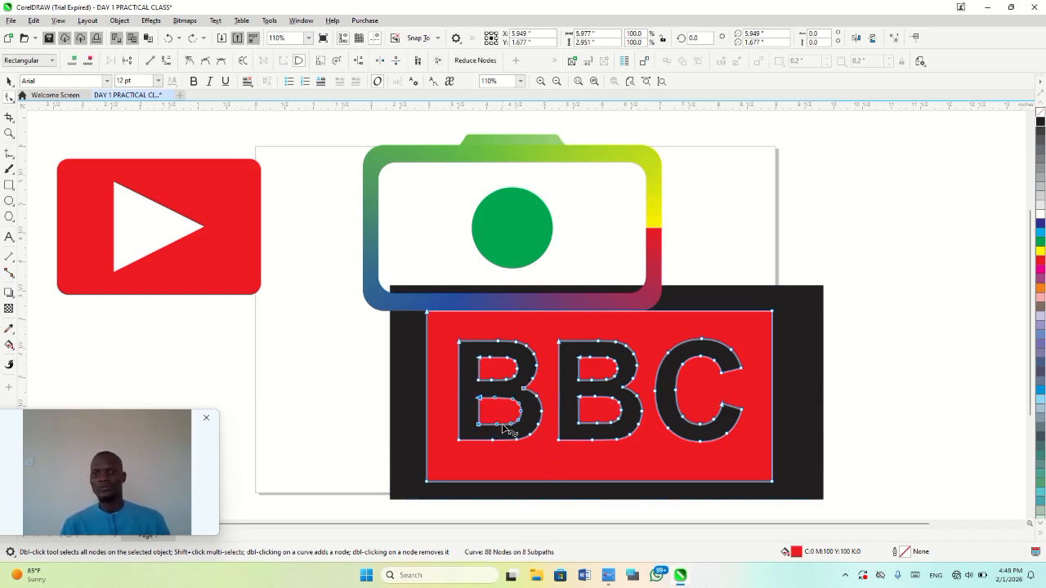
key("ctrl+z")
key("ctrl+z")
key("ctrl+z")
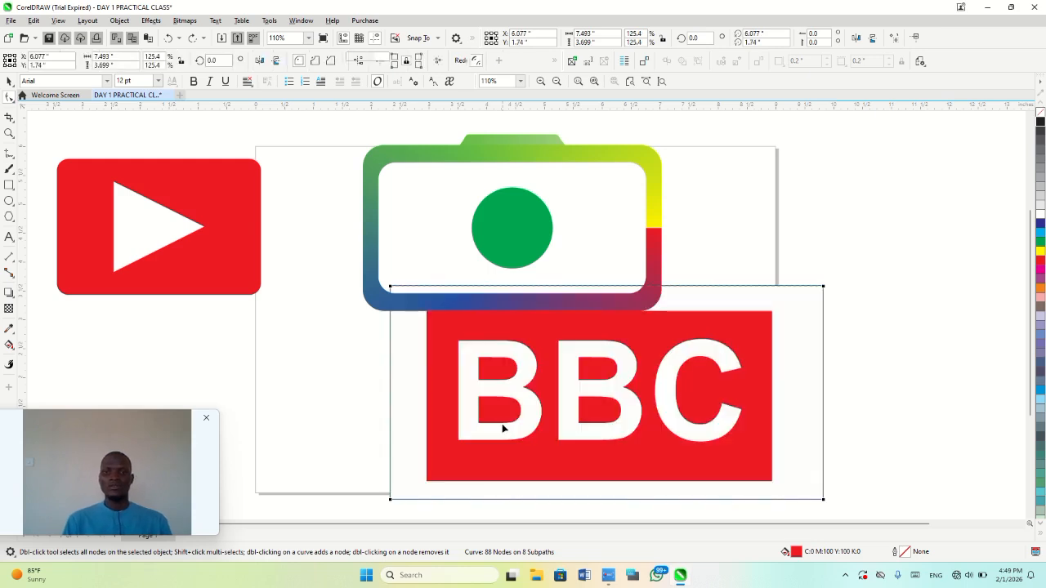
- Delete the white backing rectangle and move the red BBC logo down onto the page, just below the camera logo
key("space")
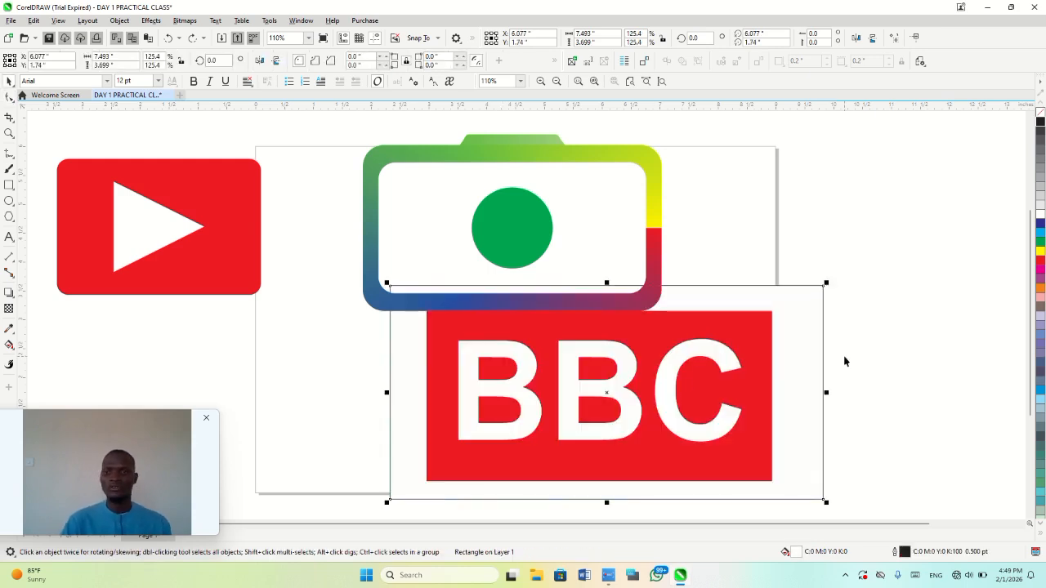
left_click(808, 373)
key("Delete")
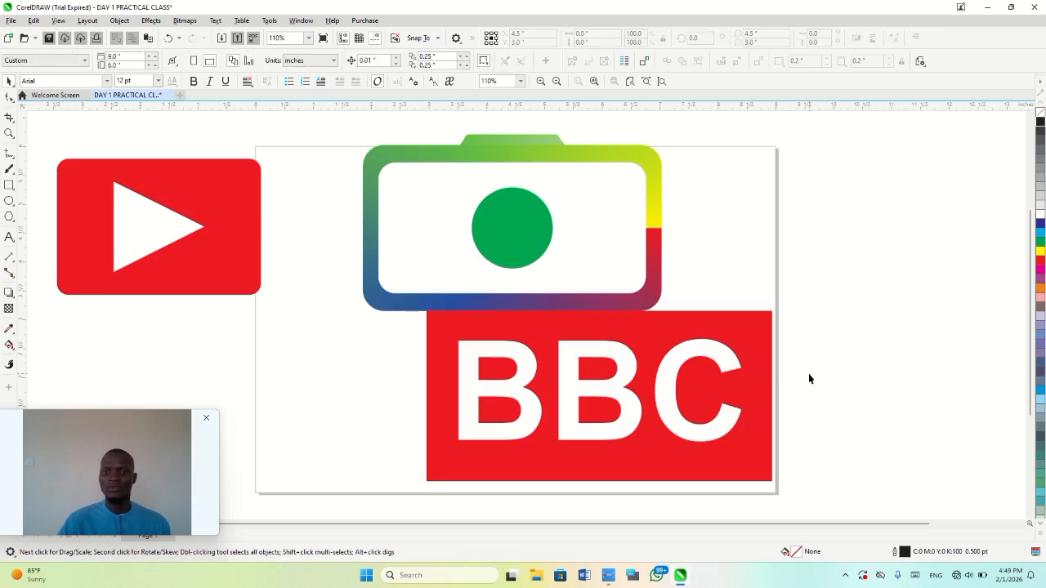
left_click(751, 369)
left_click_drag(575, 480, 448, 483)
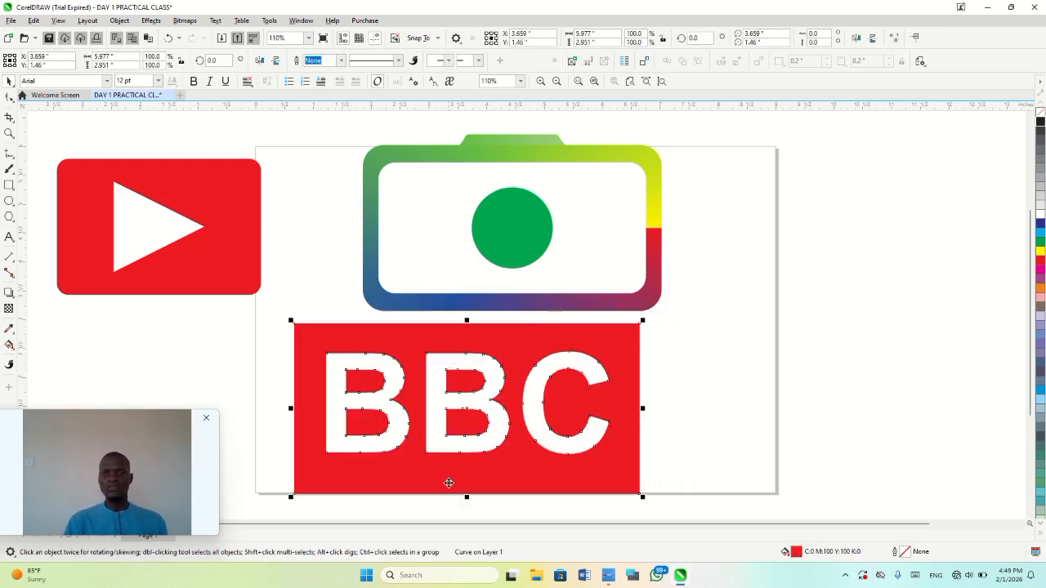
left_click(694, 464)
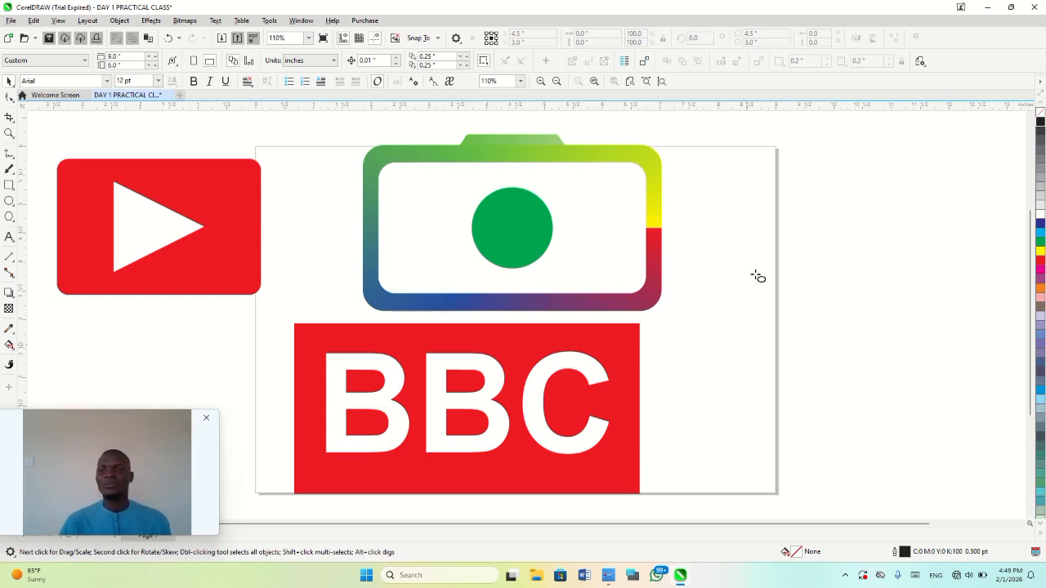
- Draw an ellipse beside the BBC logo, overlapping the page's edge, and set its width and height to 4 inches
key("F7")
left_click_drag(741, 228, 944, 407)
left_click_drag(957, 428, 974, 440)
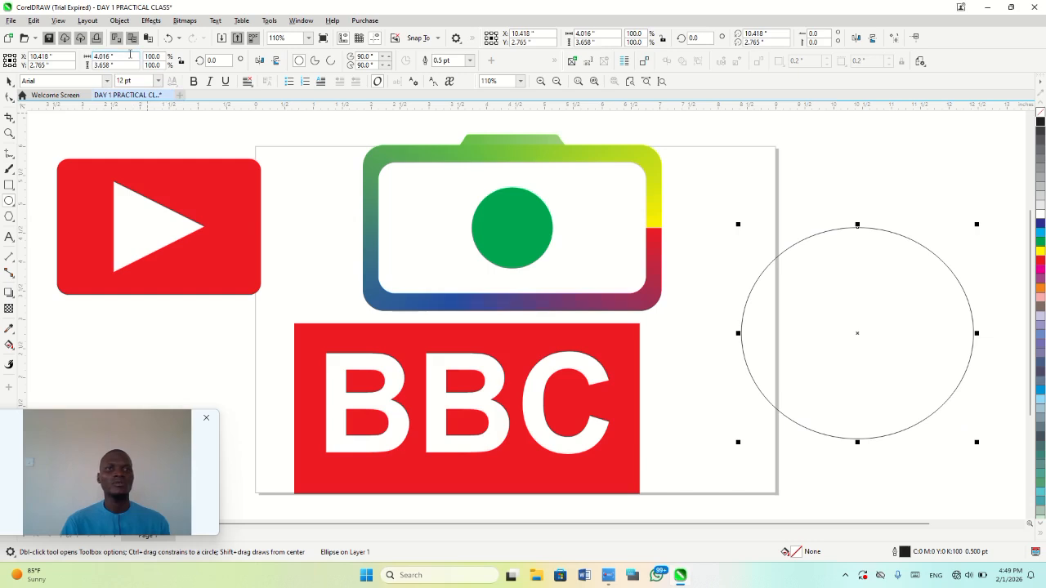
left_click_drag(122, 56, 86, 54)
type("4")
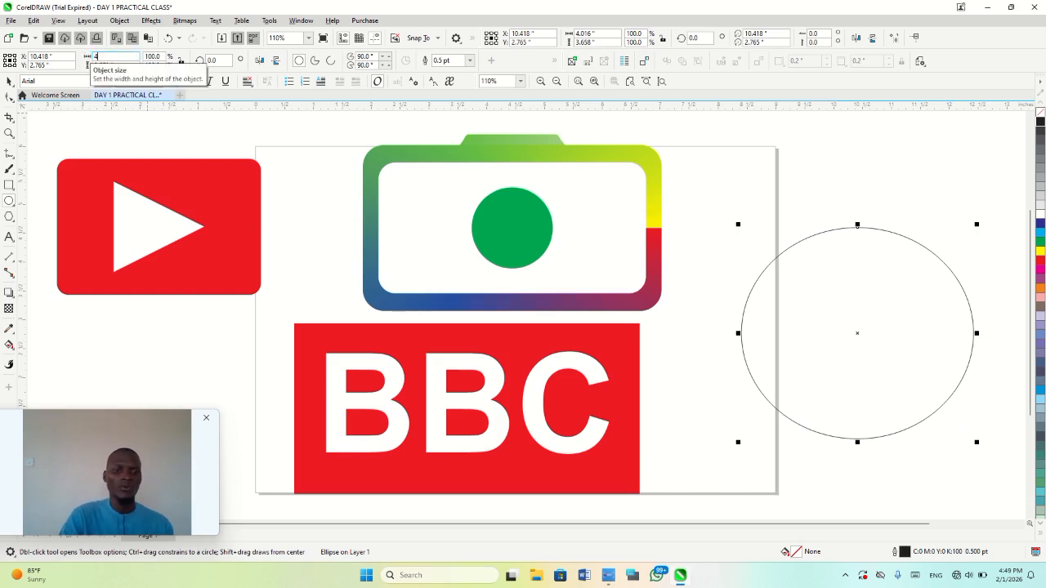
key("Return")
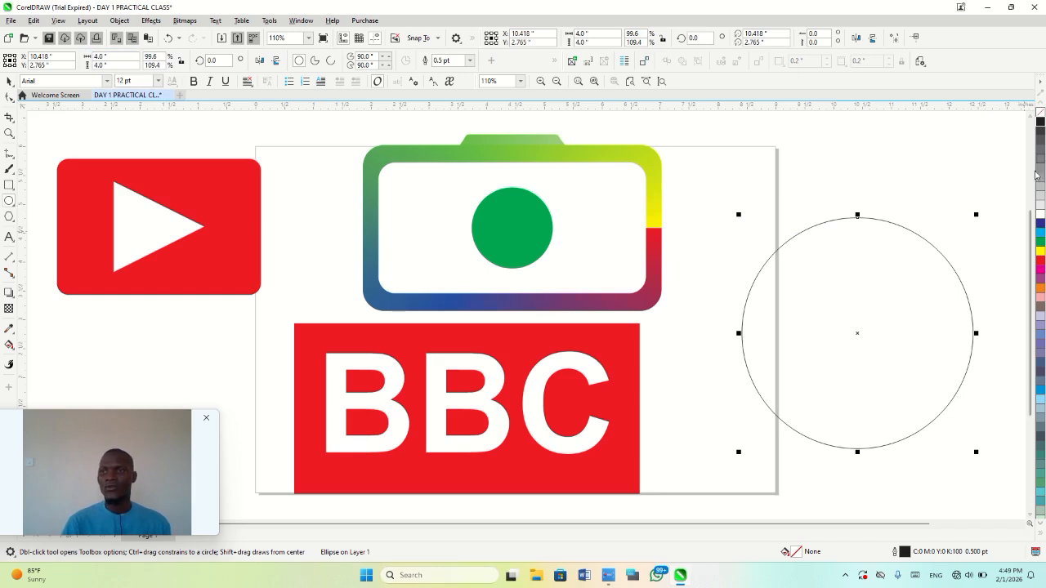
- Fill the 4-inch circle with red and set its outline width to 12 pt
left_click(1040, 262)
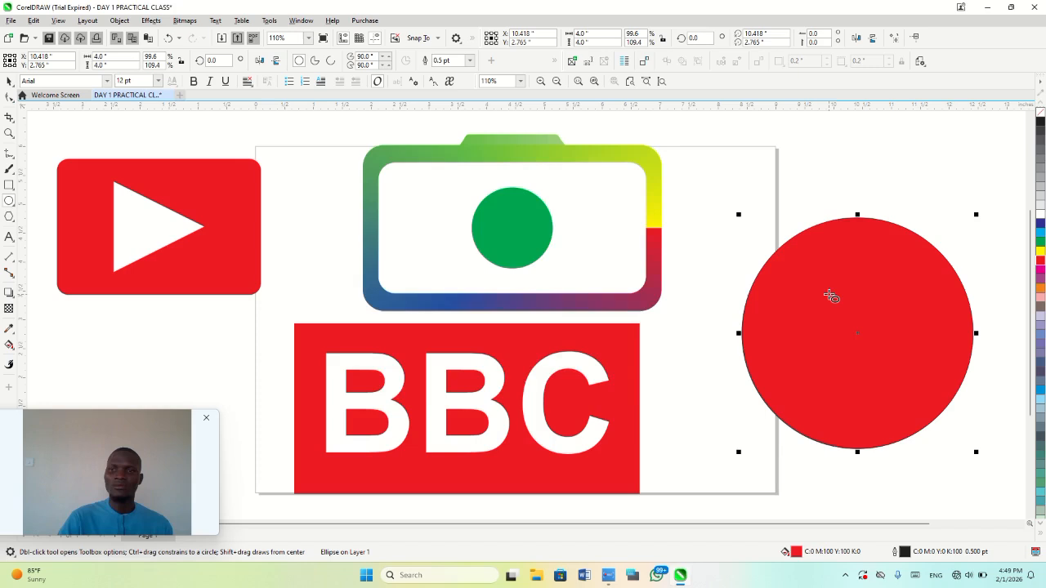
key("F12")
left_click(454, 215)
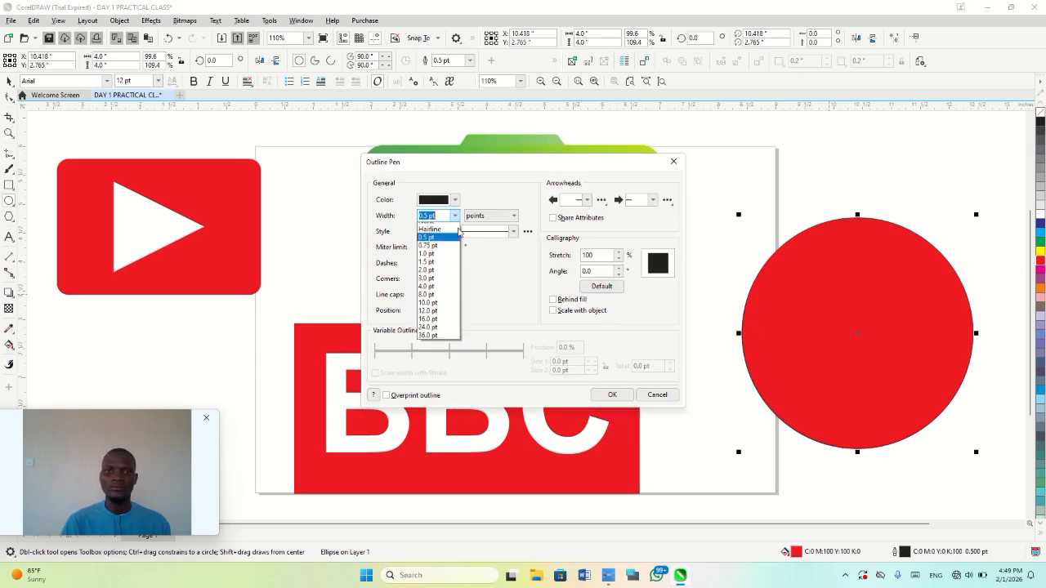
left_click(444, 317)
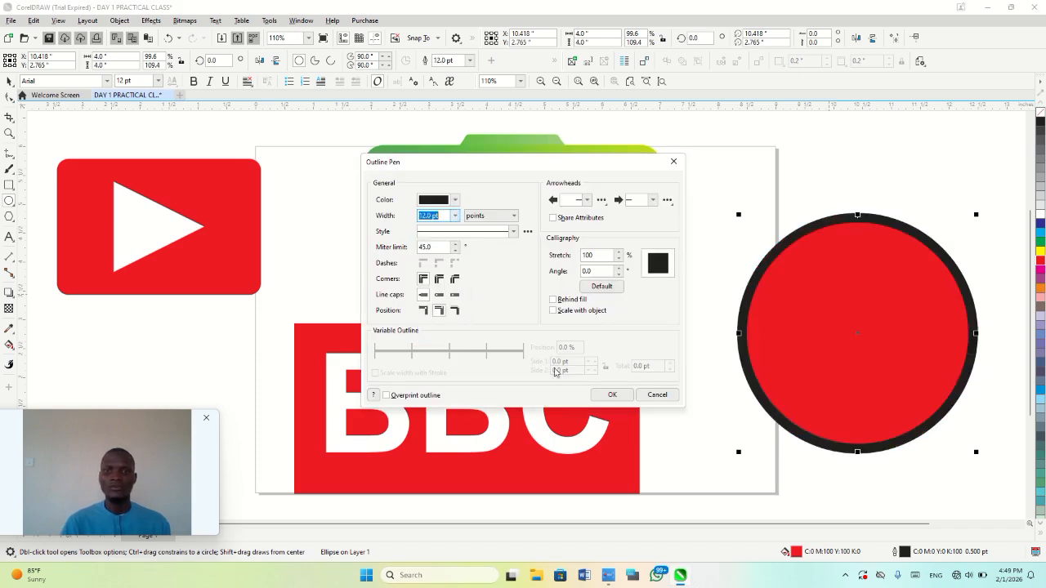
left_click(611, 395)
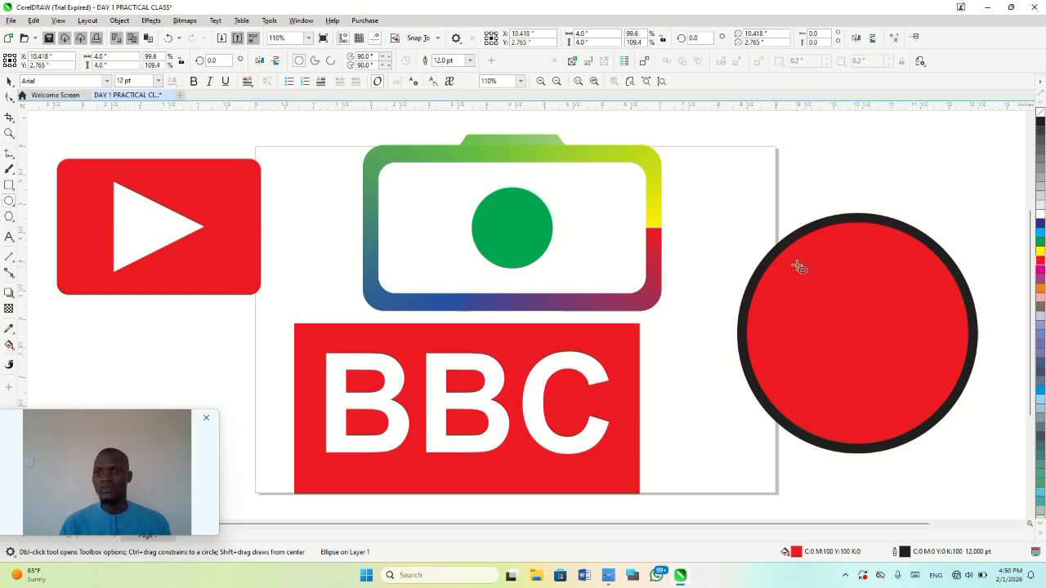
- Make a scaled-down copy of the red circle, about 3.38 inches across, over the original
left_click_drag(796, 261, 896, 368)
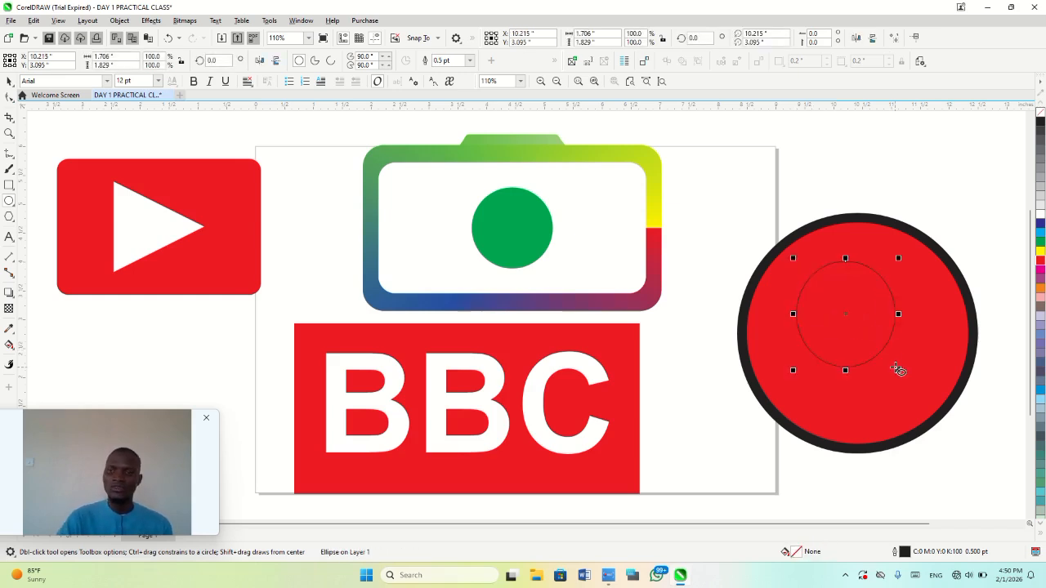
key("Delete")
key("space")
left_click(896, 372)
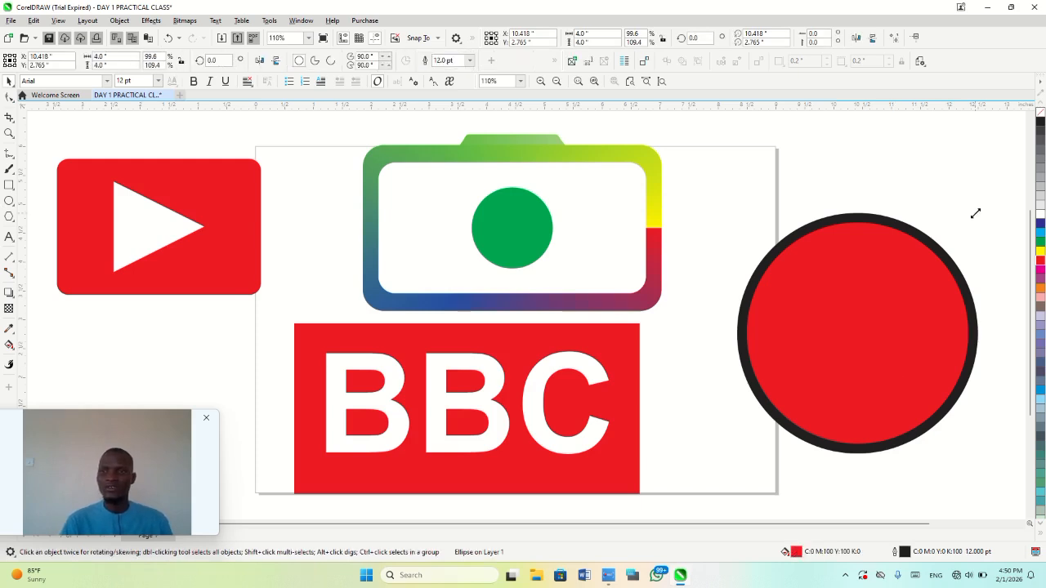
left_click_drag(975, 213, 939, 249)
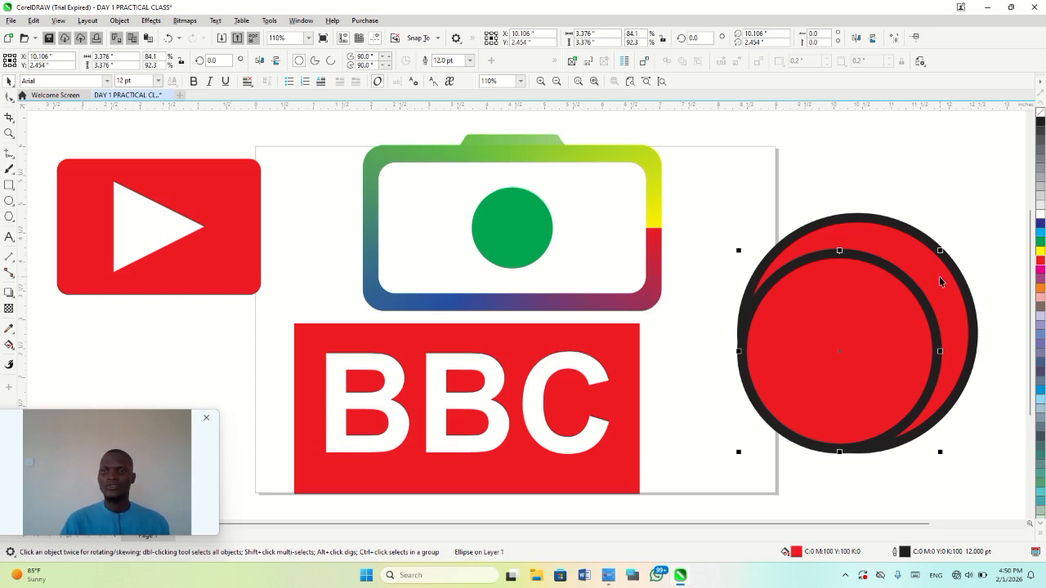
- Centre the large red circle on the page, followed by its smaller copy, so the two are concentric
left_click(939, 277)
key("p")
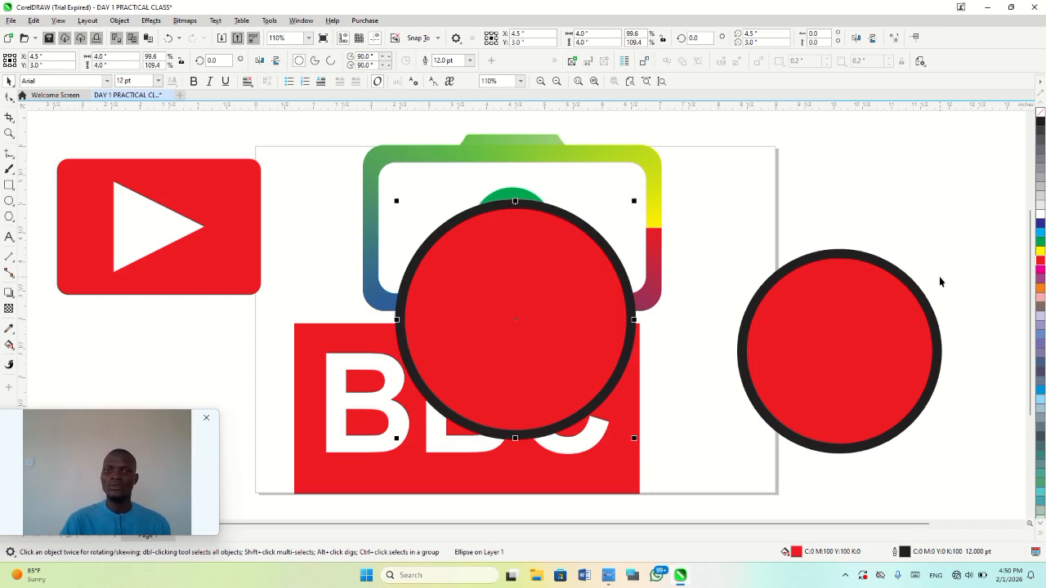
left_click(875, 321)
key("p")
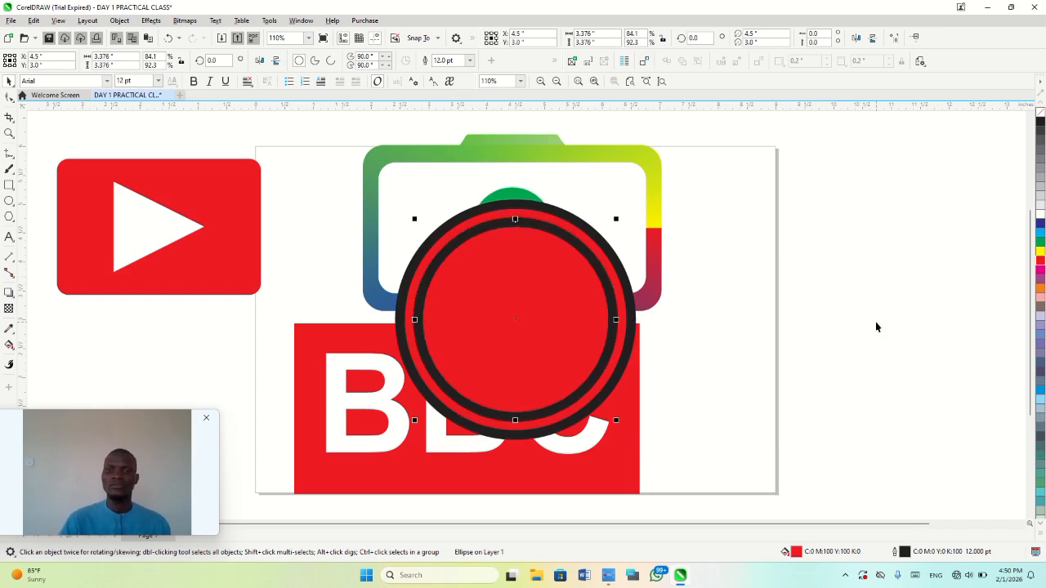
- Change the inner circle's outline to white and set its width to 10 pt
right_click(1040, 215)
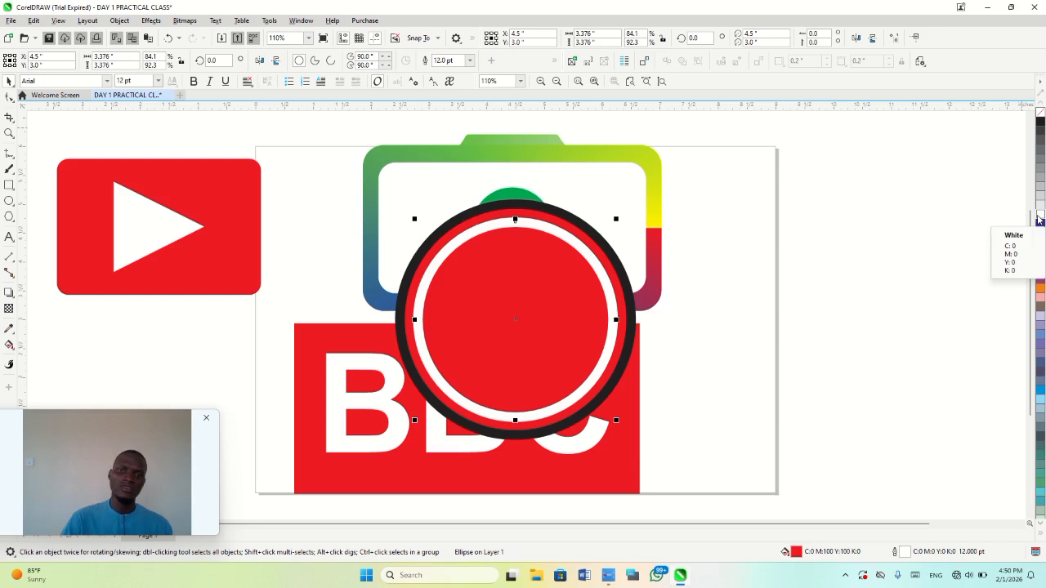
key("F12")
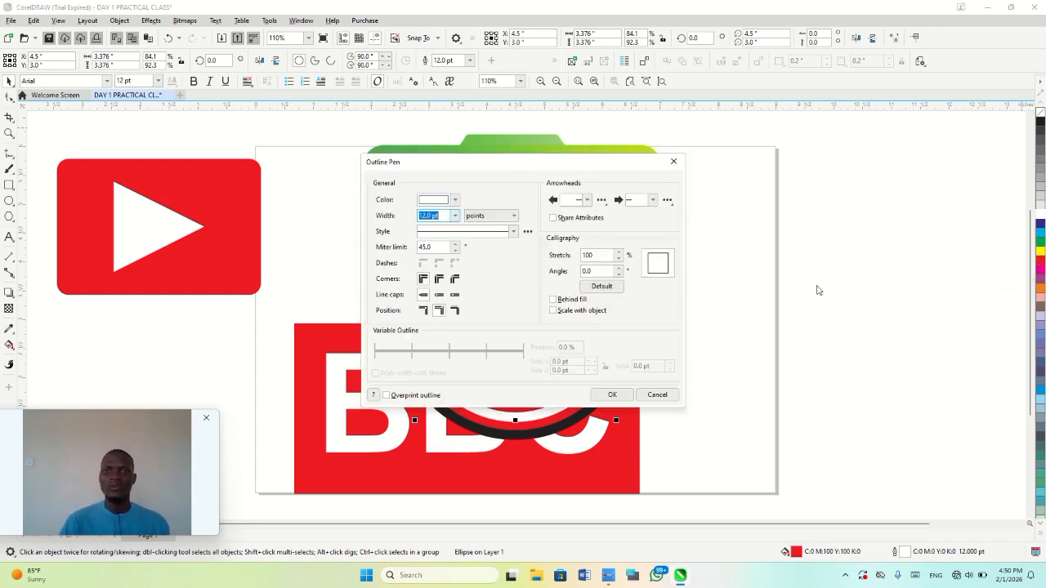
left_click(455, 215)
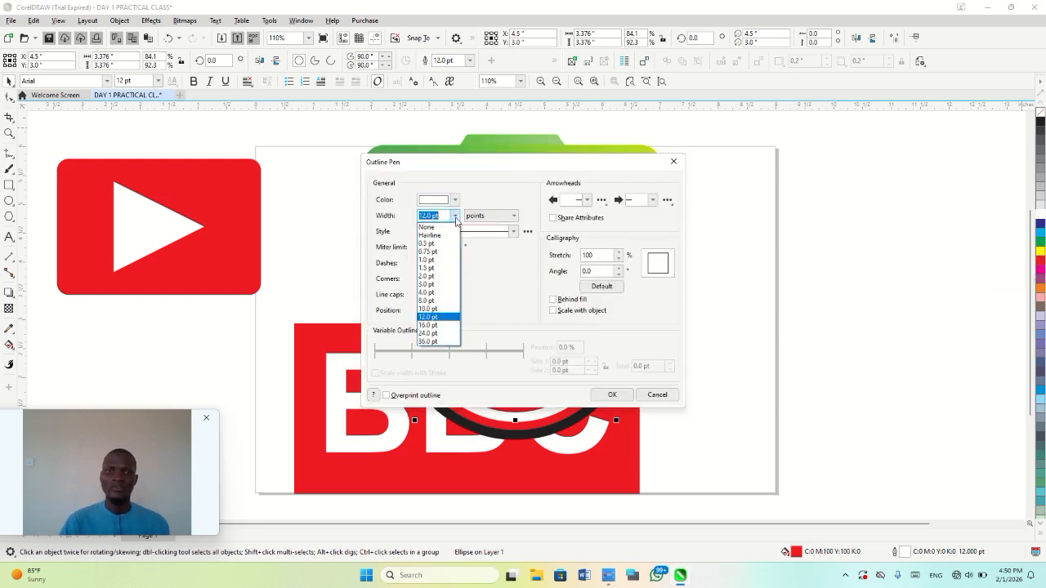
left_click(441, 308)
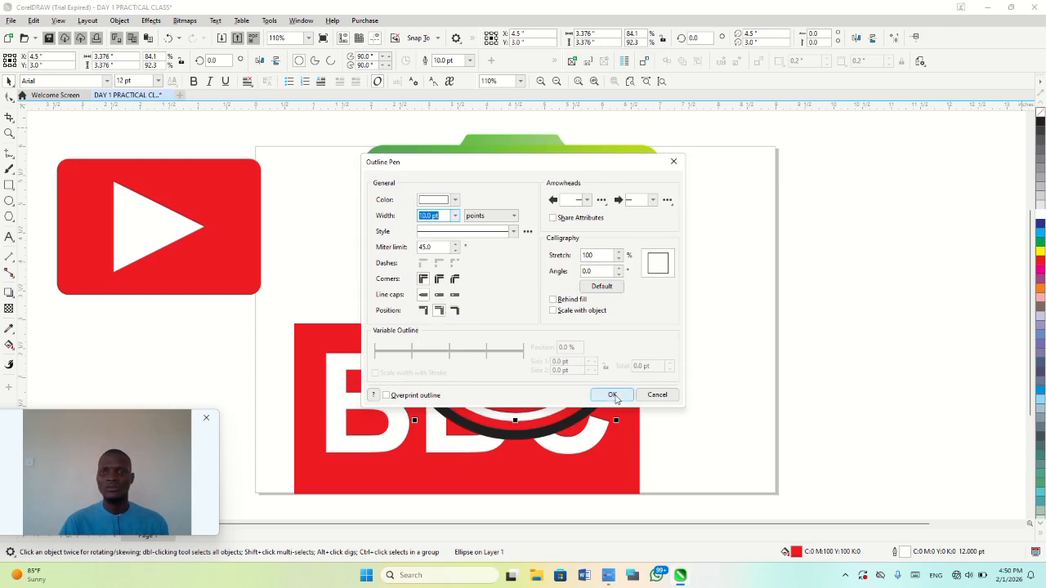
left_click(613, 394)
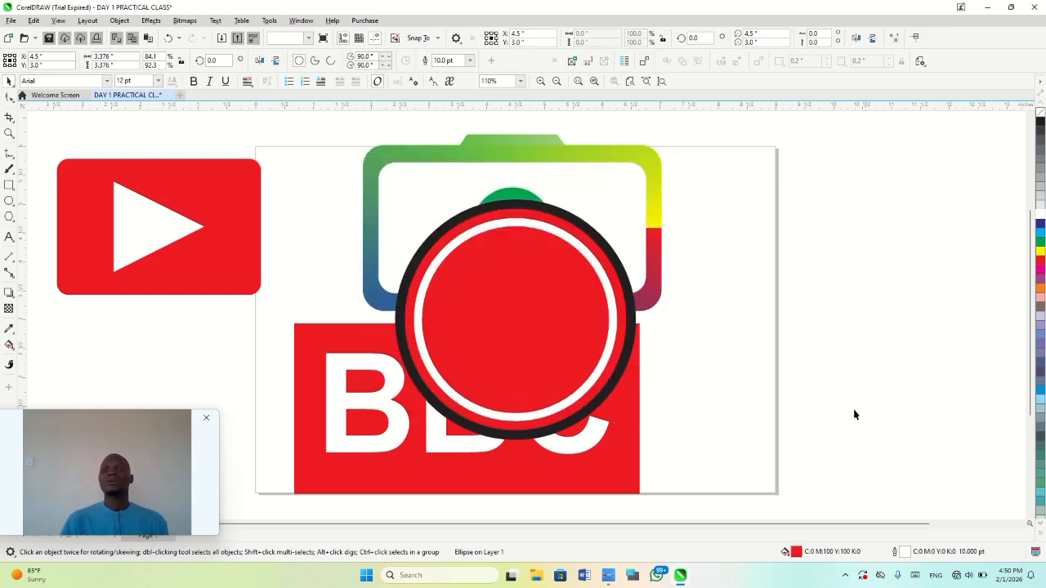
- Move both concentric circles together off the other logos to about X 9.85, Y 3.29 inches and group them
left_click_drag(825, 193, 339, 461)
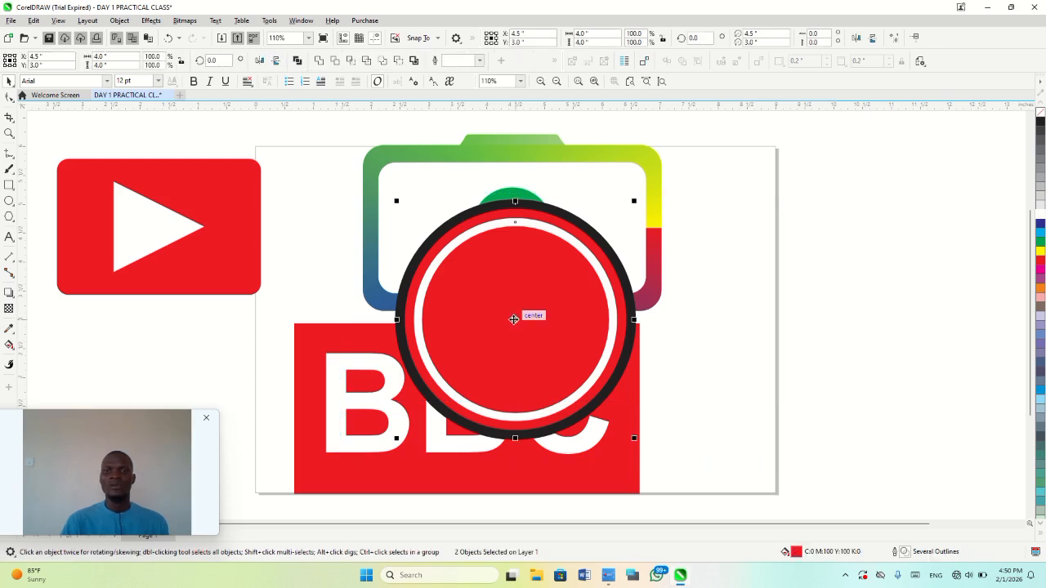
left_click_drag(511, 318, 825, 303)
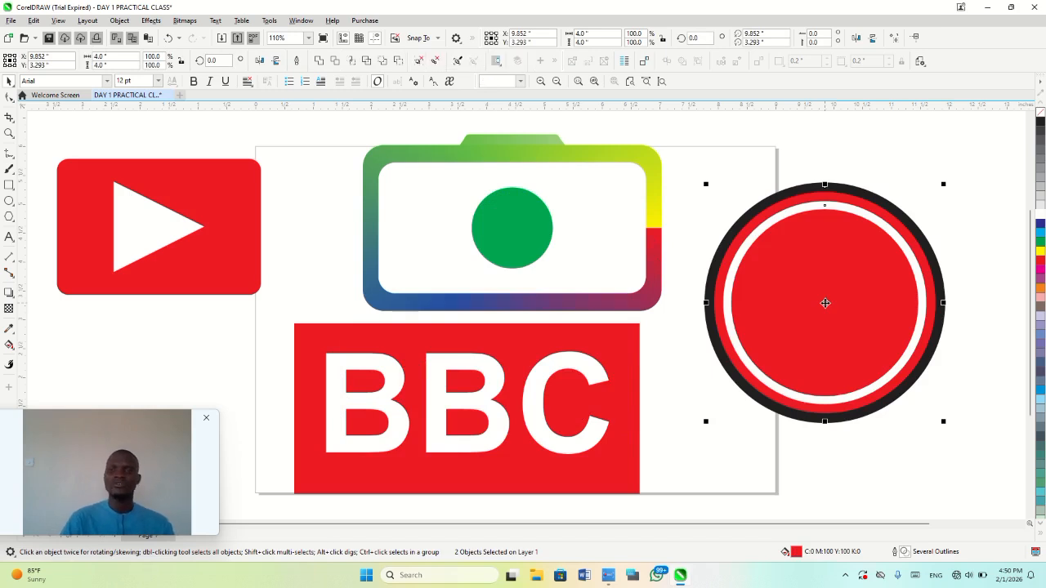
key("ctrl+g")
left_click(910, 466)
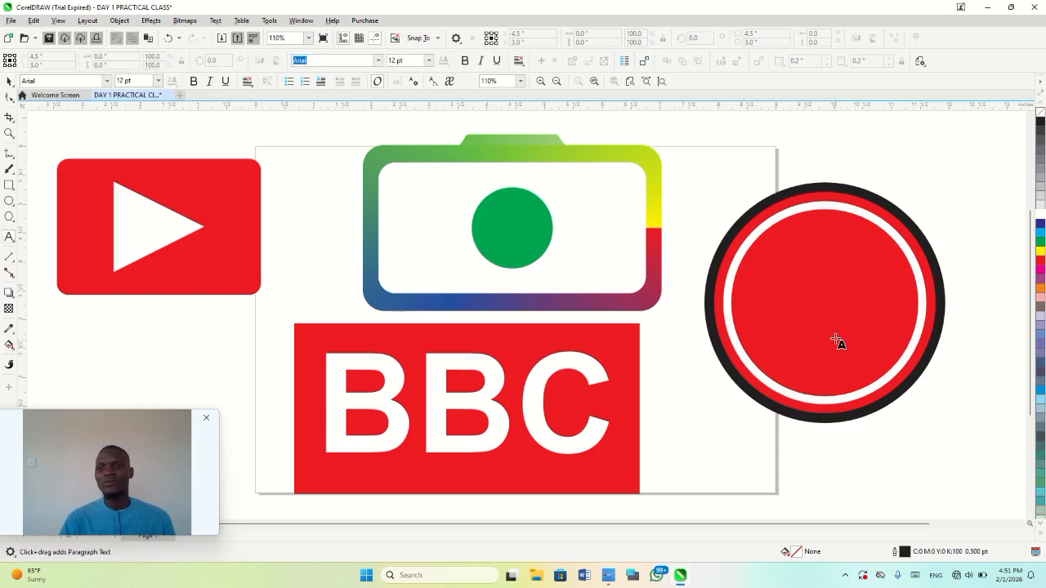
- Add the artistic text ABCDE at 100 pt, starting inside the red circle
left_click(803, 296)
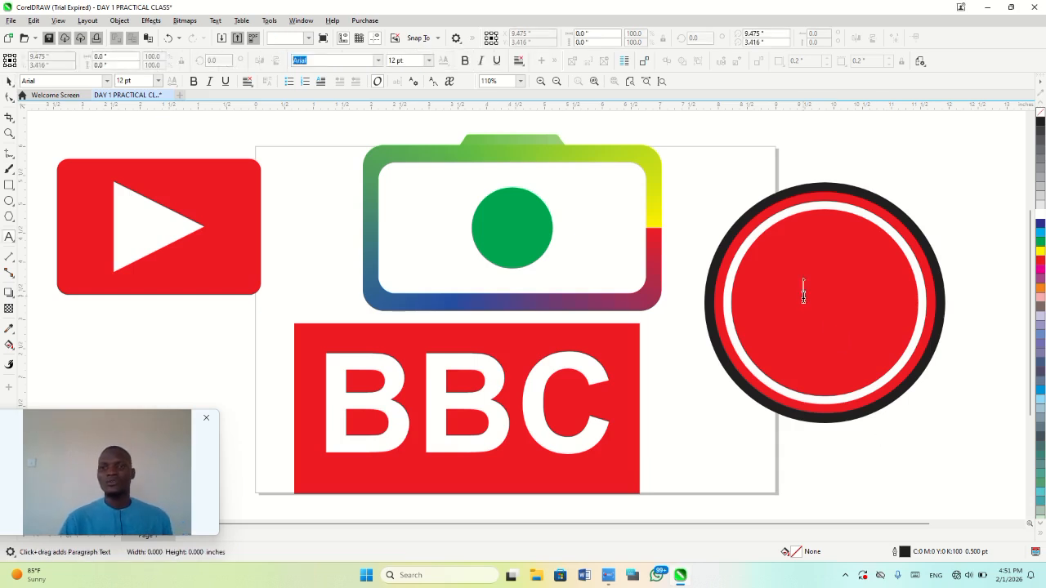
left_click(428, 60)
left_click(412, 226)
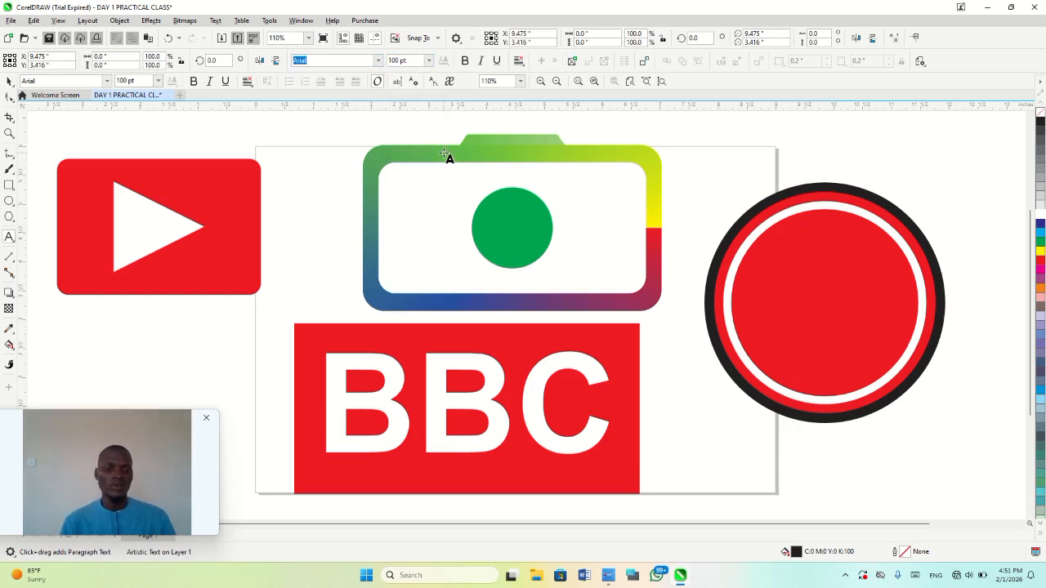
type("ABCDE")
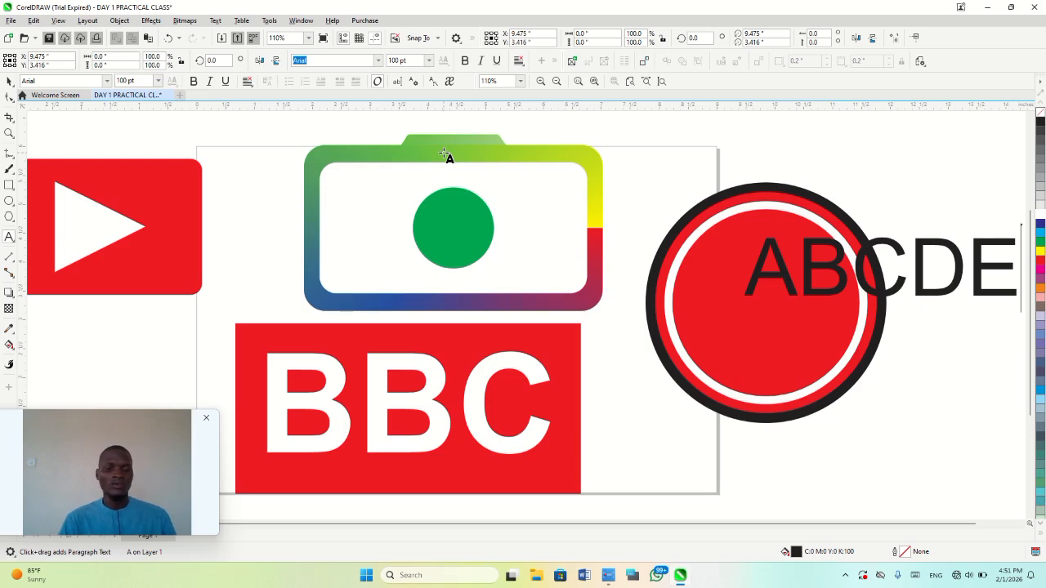
- Preview different fonts on the whole ABCDE text and set it to AussieIcons
key("ctrl+a")
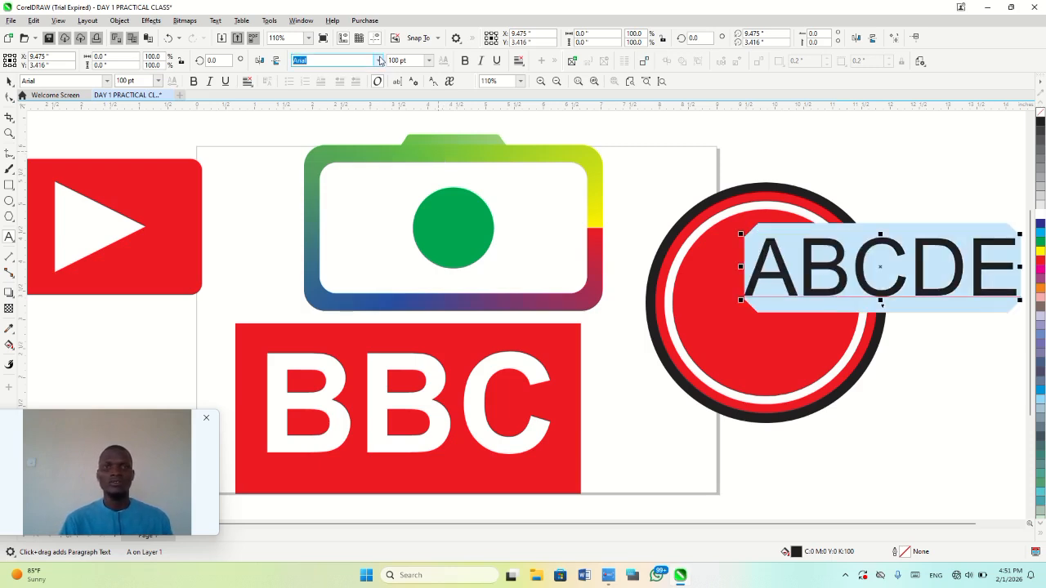
left_click(380, 61)
key("Down")
key("Down")
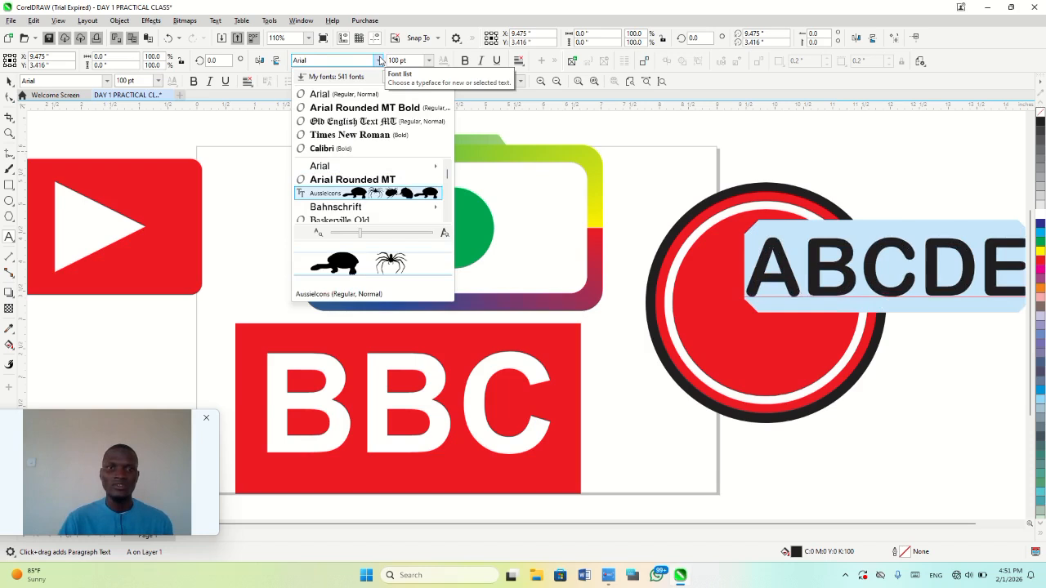
key("Down")
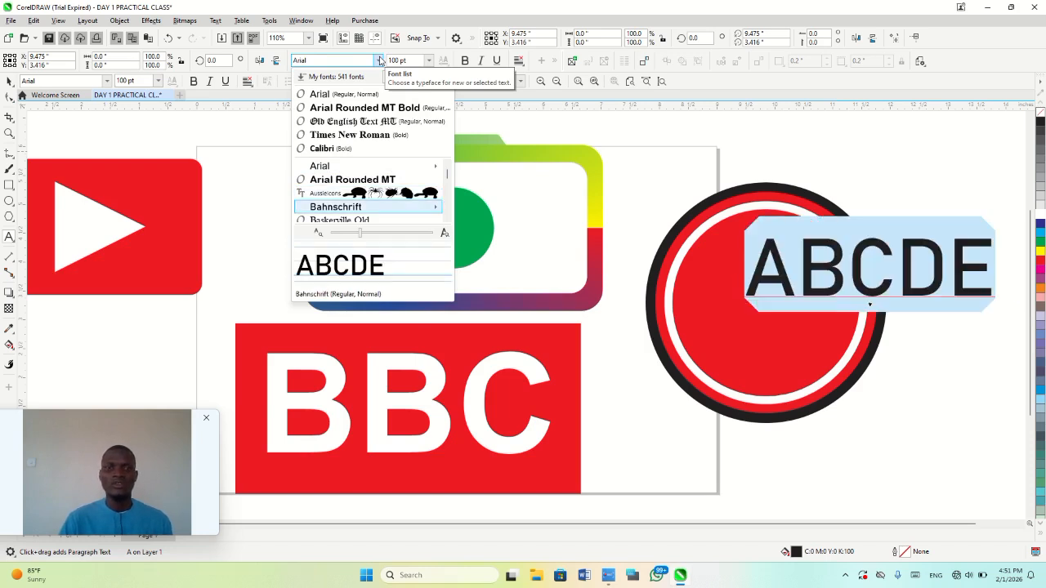
key("Up")
key("Up")
key("Down")
key("Down")
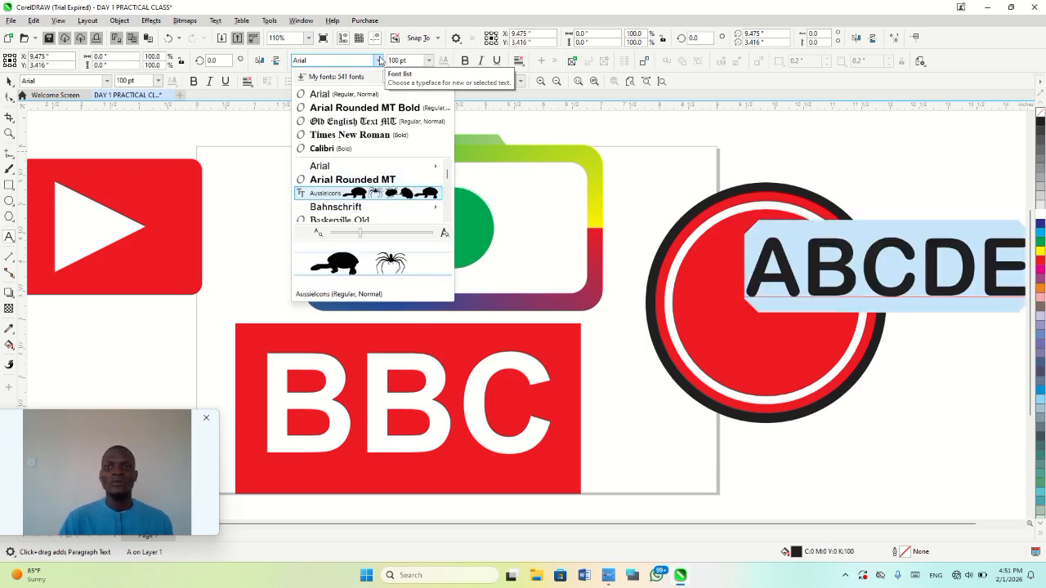
key("Down")
key("Down")
key("Down")
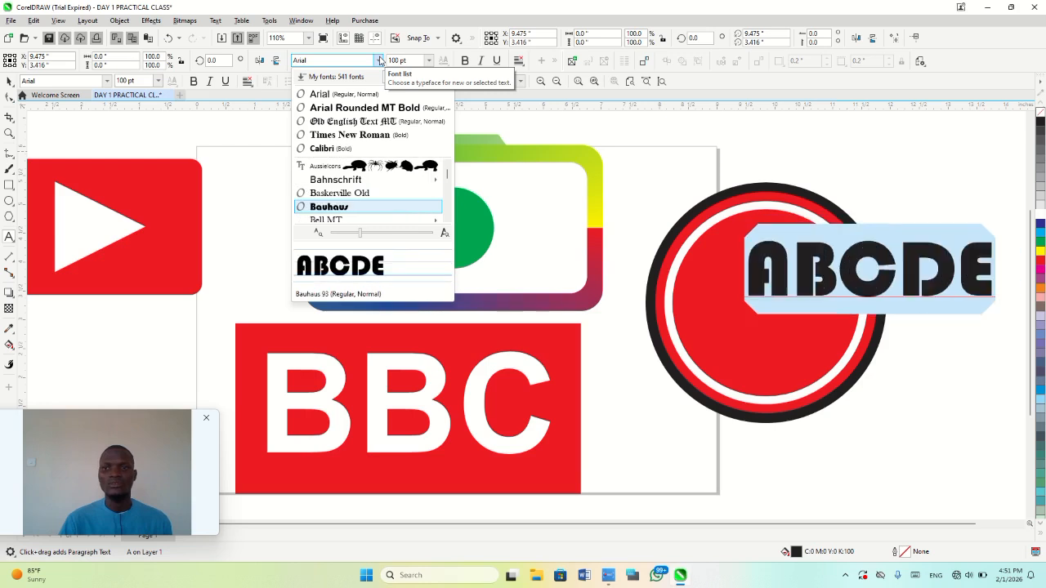
key("Down")
key("Down")
key("Down")
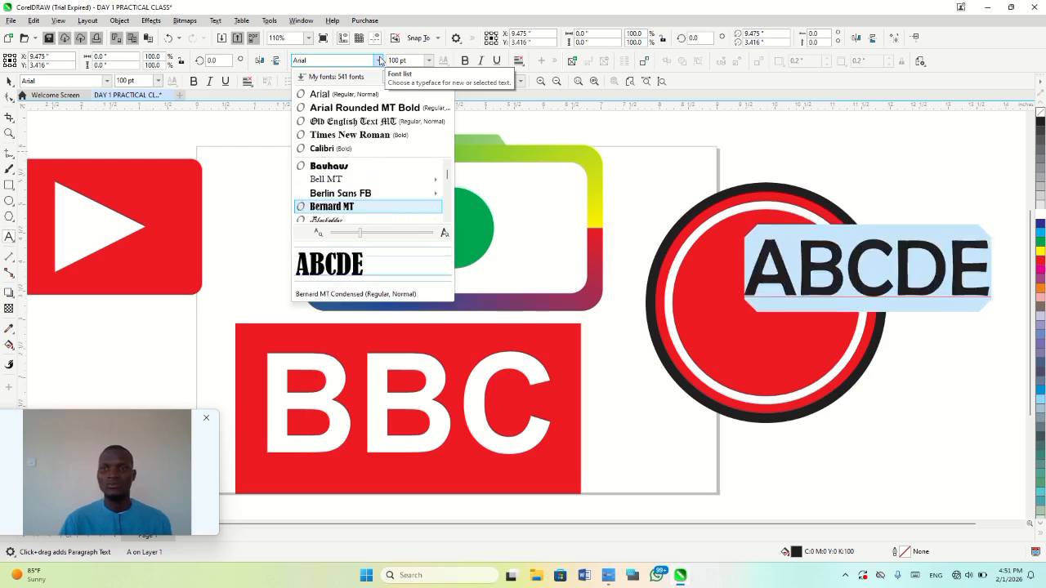
key("Down")
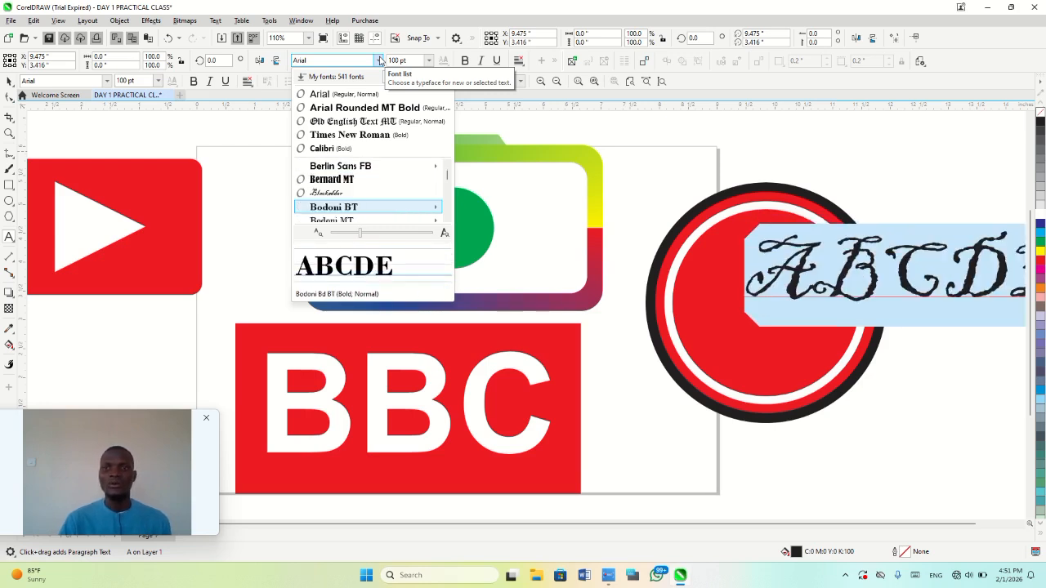
key("Down")
key("Down")
key("Up")
key("Up")
key("Up")
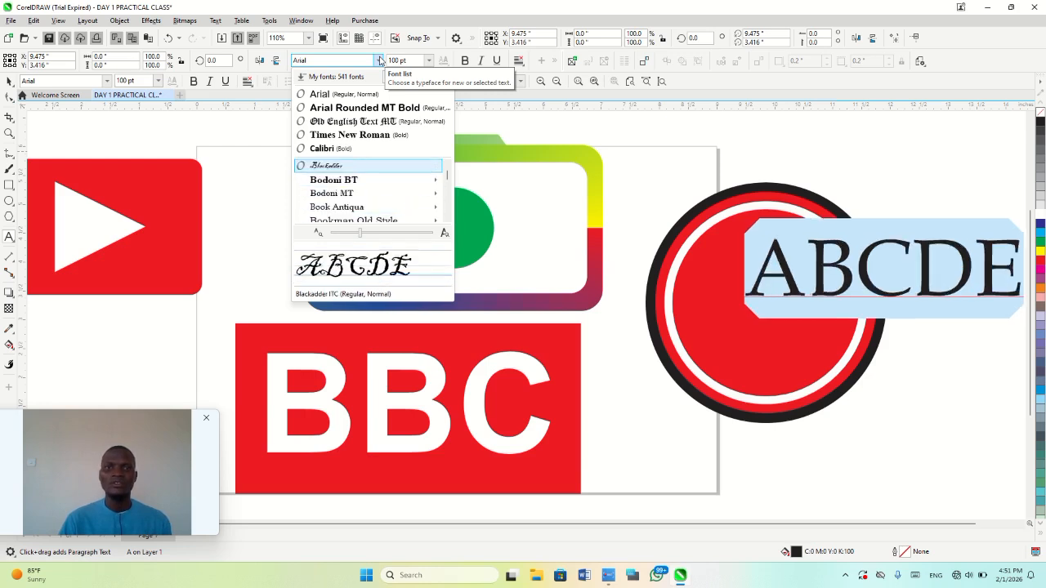
key("Up")
key("Up")
key("Up")
key("Up")
key("Up")
key("Up")
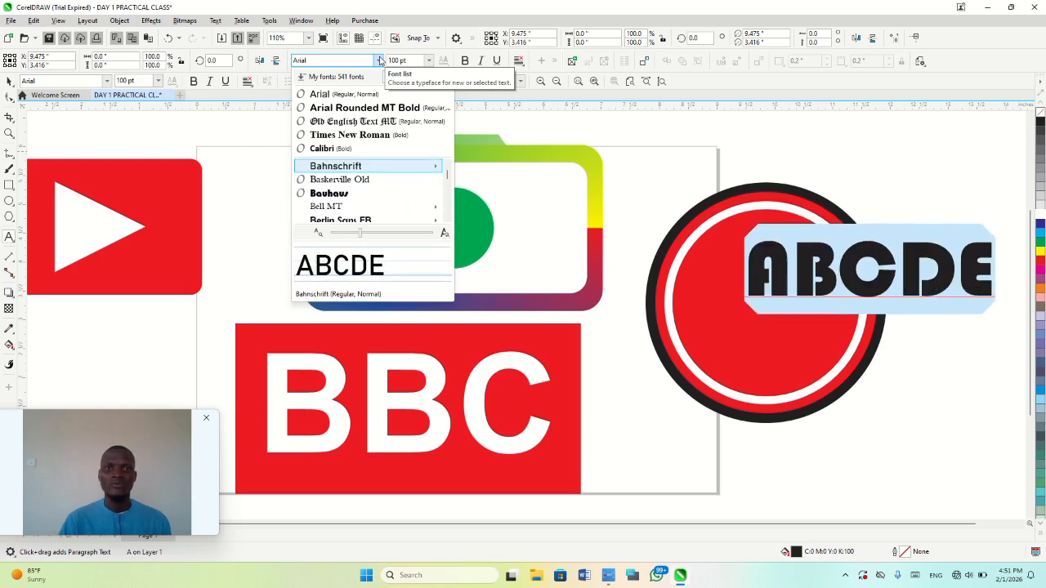
key("Up")
key("Up")
key("Down")
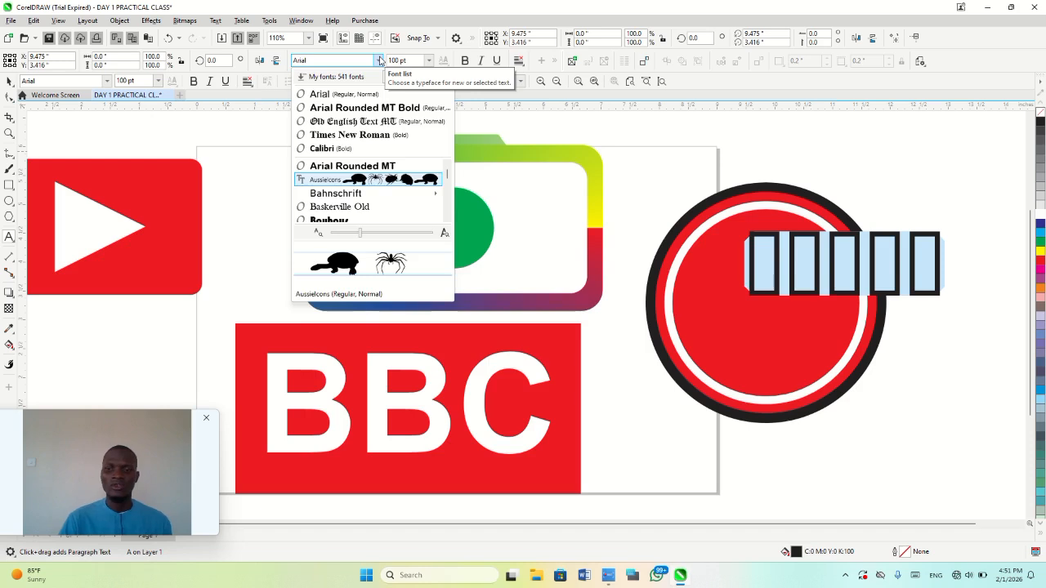
key("Escape")
- Extend the ABCDE text by adding the letters FGHIJK at its end
key("Down")
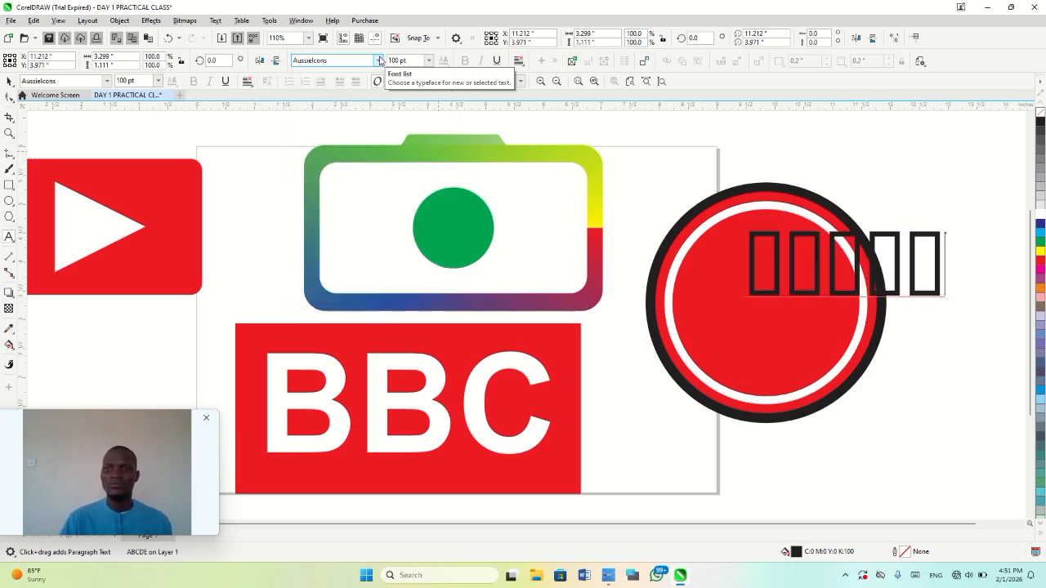
type("FG")
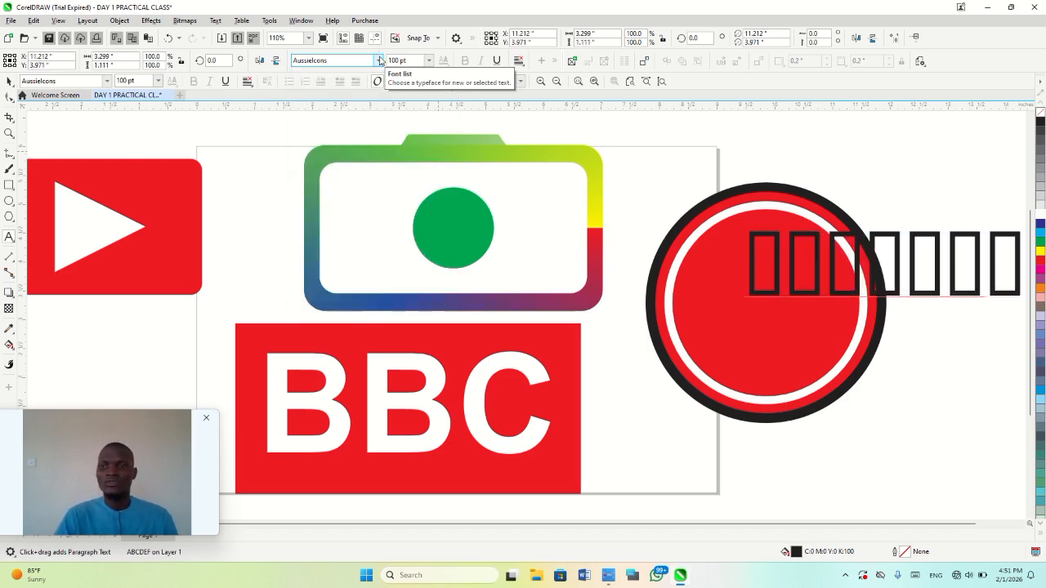
type("HIJK")
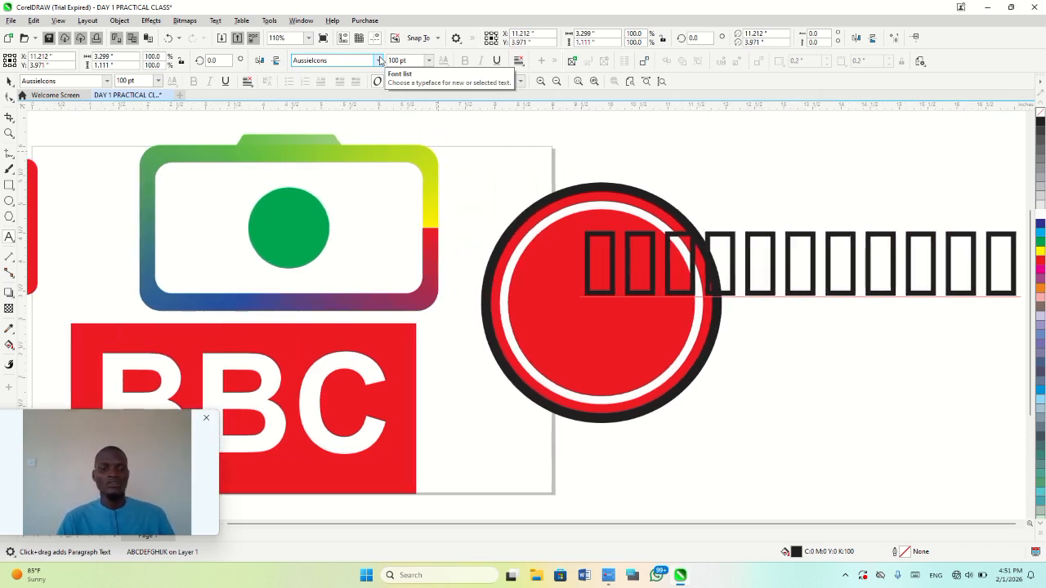
- Preview fonts on the whole ABCDEFGHIJK text, from AussieIcons through Goudy Stout and back to GlyphDigest, without applying any
key("ctrl+a")
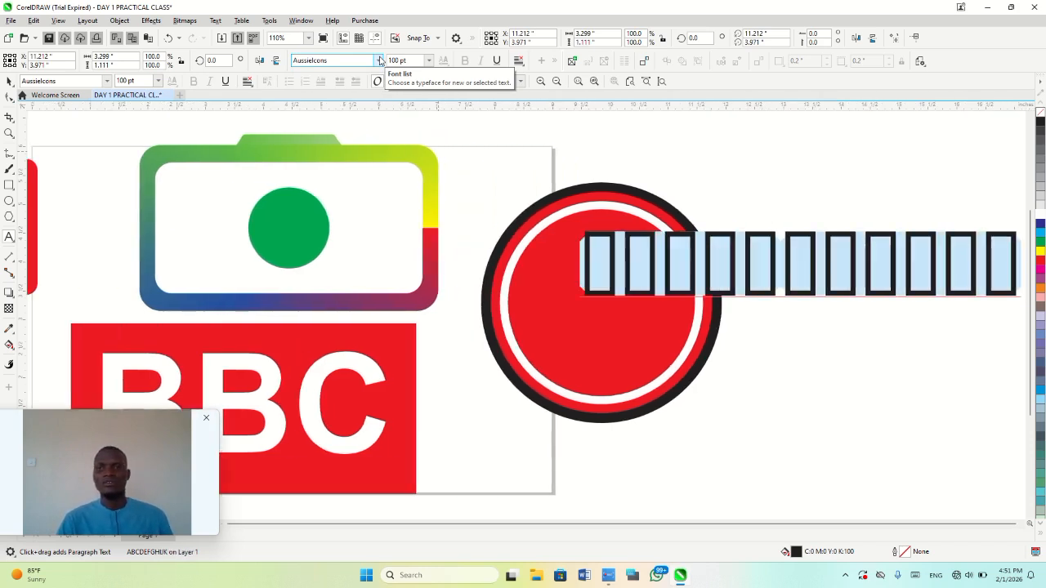
left_click(378, 61)
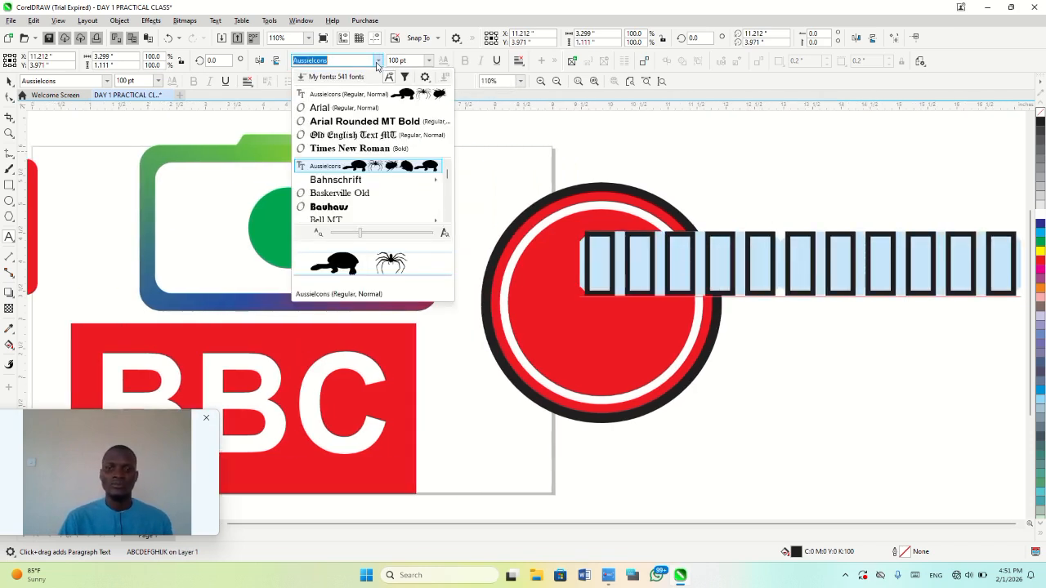
key("Down")
key("Down")
key("Down")
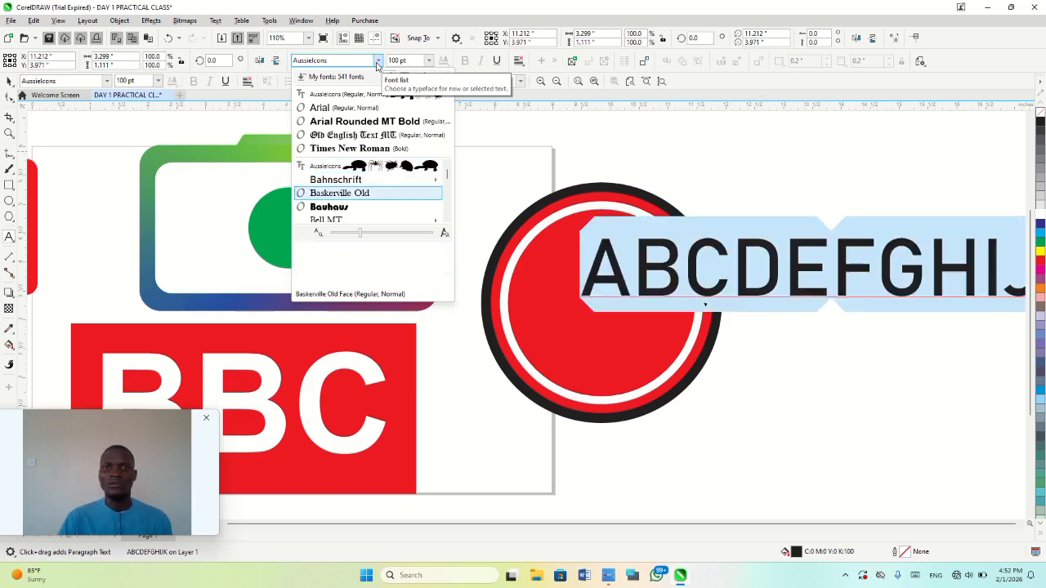
key("Down")
key("Down")
key("Down")
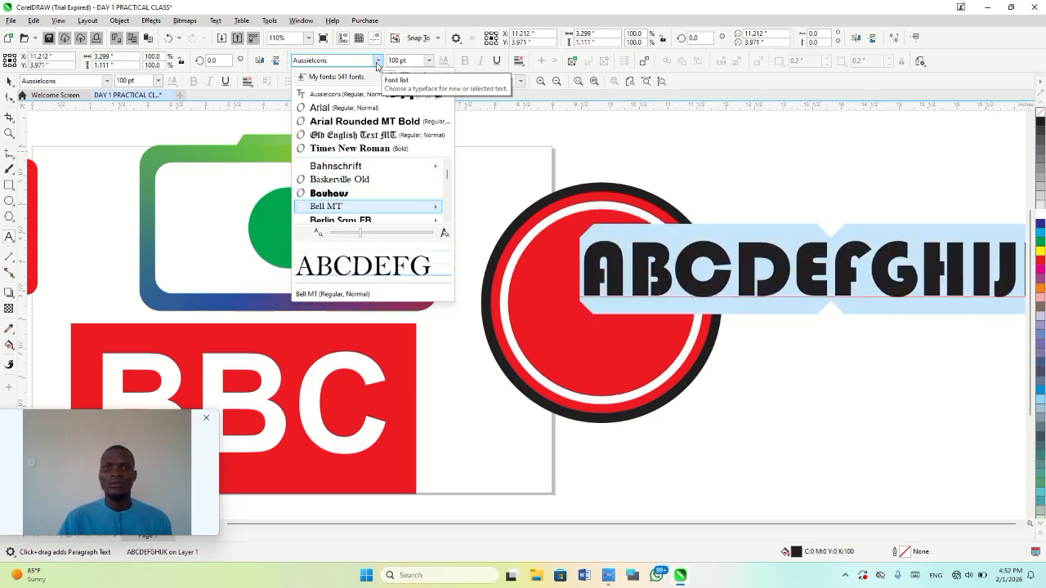
key("Down")
key("Down")
key("Down")
key("Down")
key("Down")
key("Down")
key("Down")
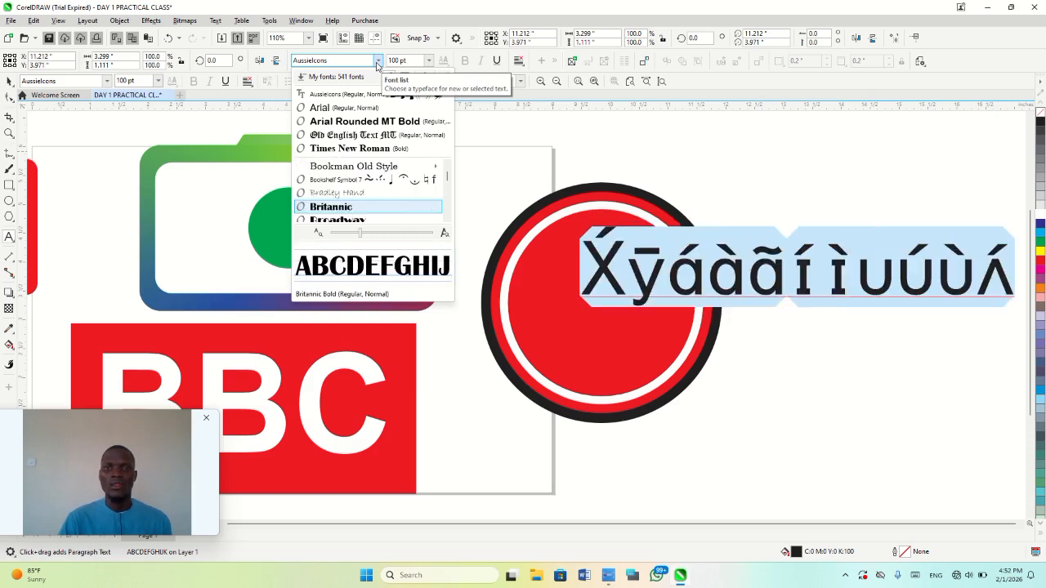
key("Down")
key("Down")
key("Down")
key("Down")
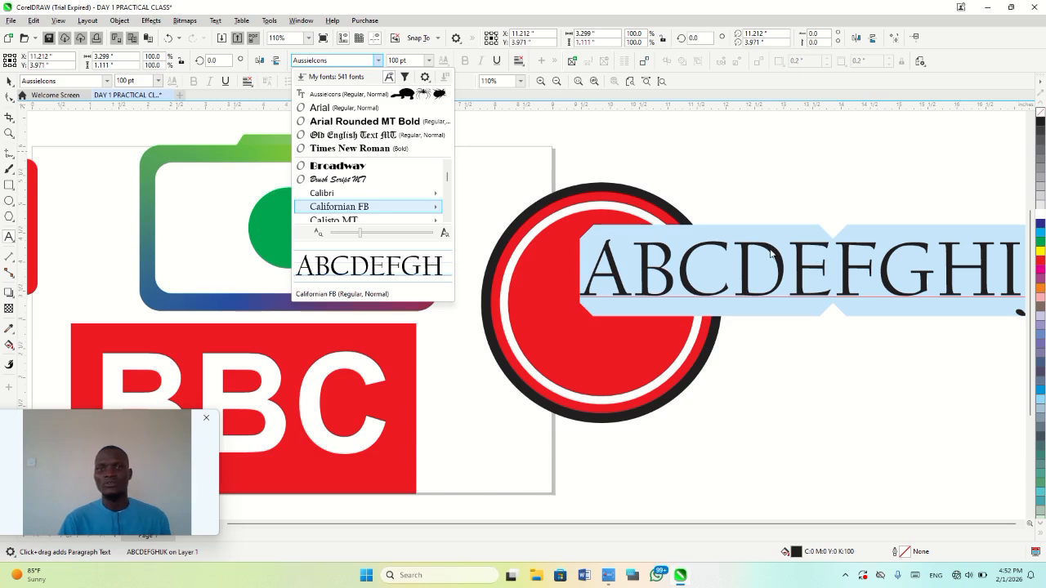
key("Down")
key("Down")
key("Down")
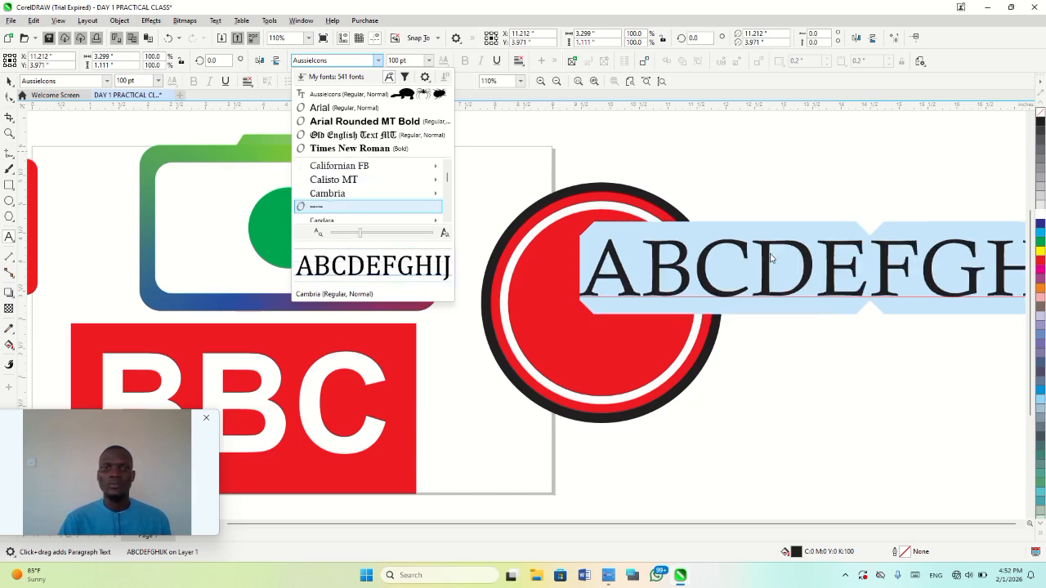
key("Down")
key("Down")
key("Down")
key("Down")
key("Down")
key("Down")
key("Down")
key("Down")
key("Down")
key("Down")
key("Down")
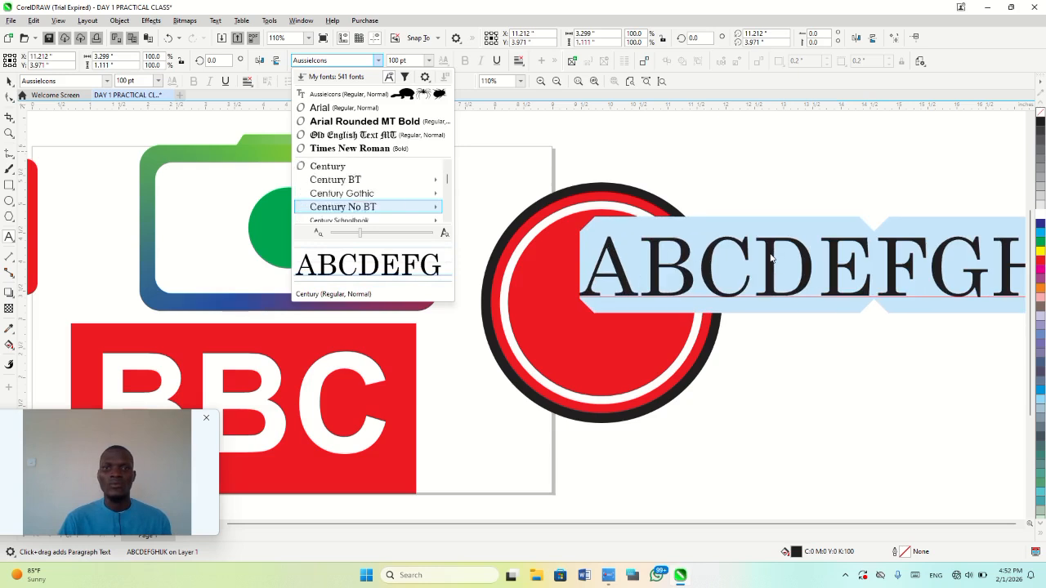
key("Down")
key("Down")
key("Down")
key("Down")
key("Down")
key("Down")
key("Down")
key("Down")
key("Down")
key("Down")
key("Down")
key("Down")
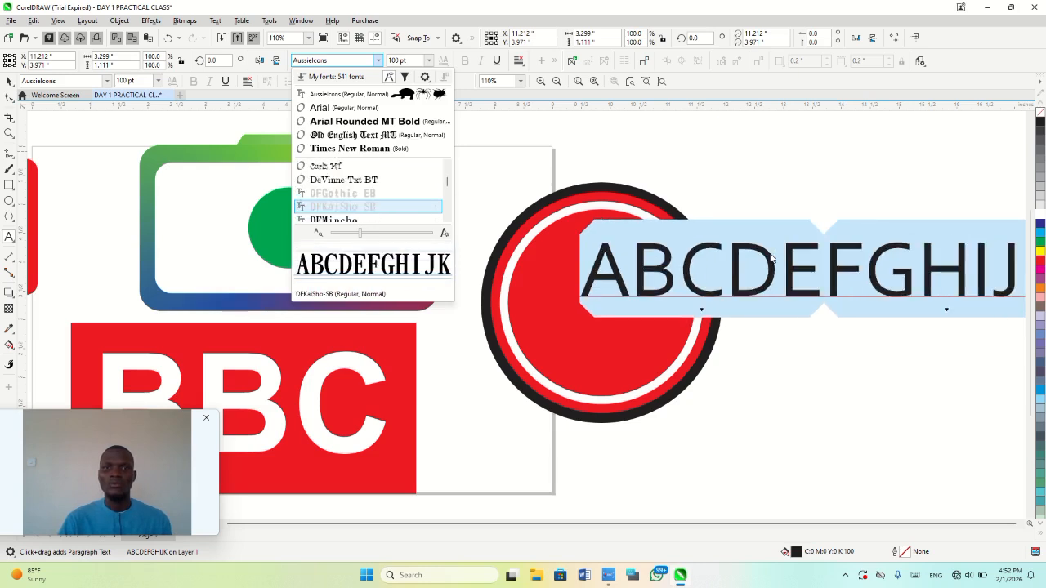
key("Down")
key("Down")
key("Down")
key("Down")
key("Down")
key("Down")
key("Down")
key("Down")
key("Down")
key("Down")
key("Down")
key("Down")
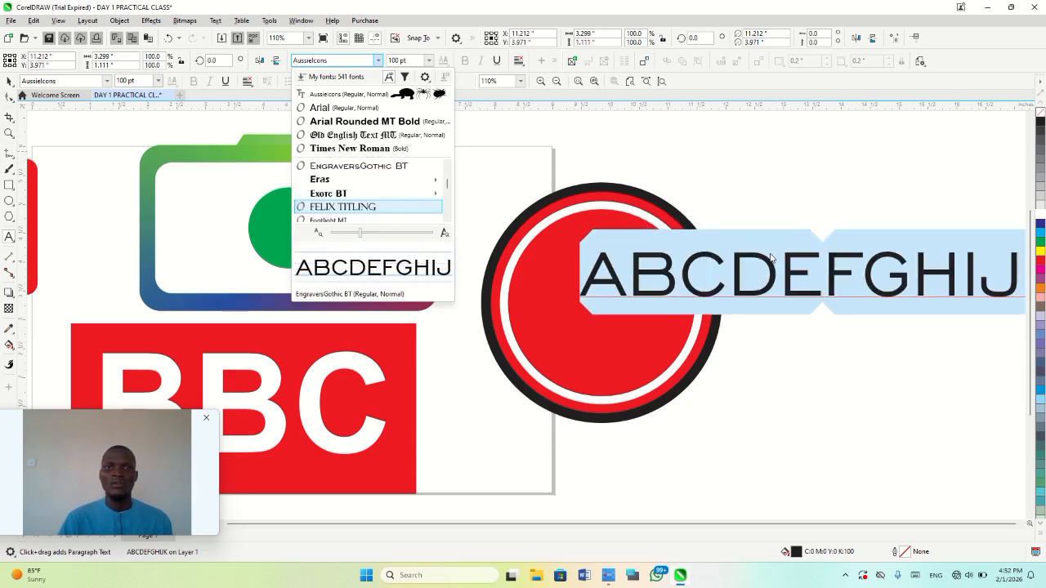
key("Down")
key("Down")
key("Down")
key("Down")
key("Down")
key("Down")
key("Down")
key("Down")
key("Down")
key("Down")
key("Down")
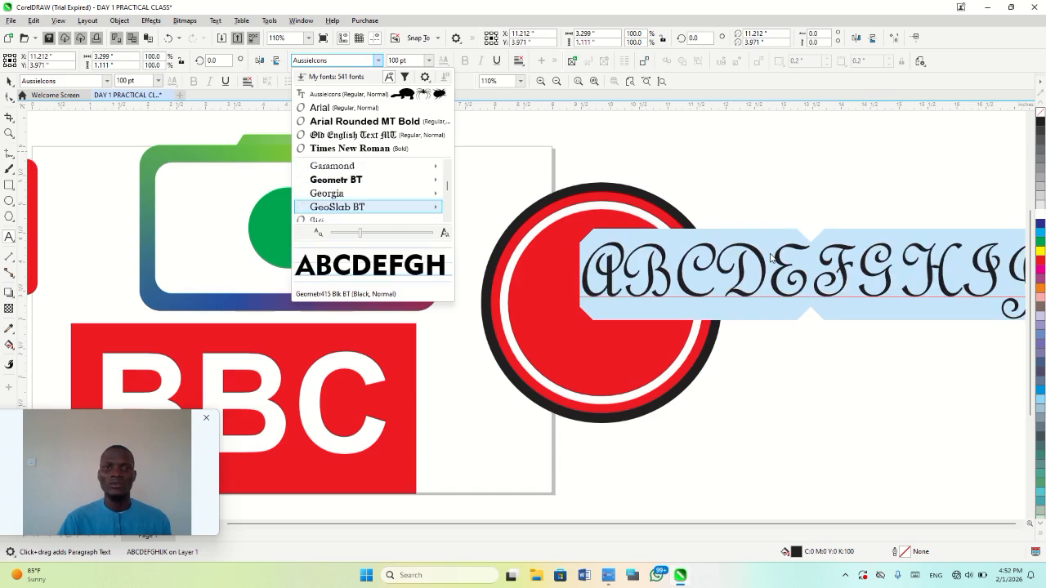
key("Down")
key("Down")
key("Down")
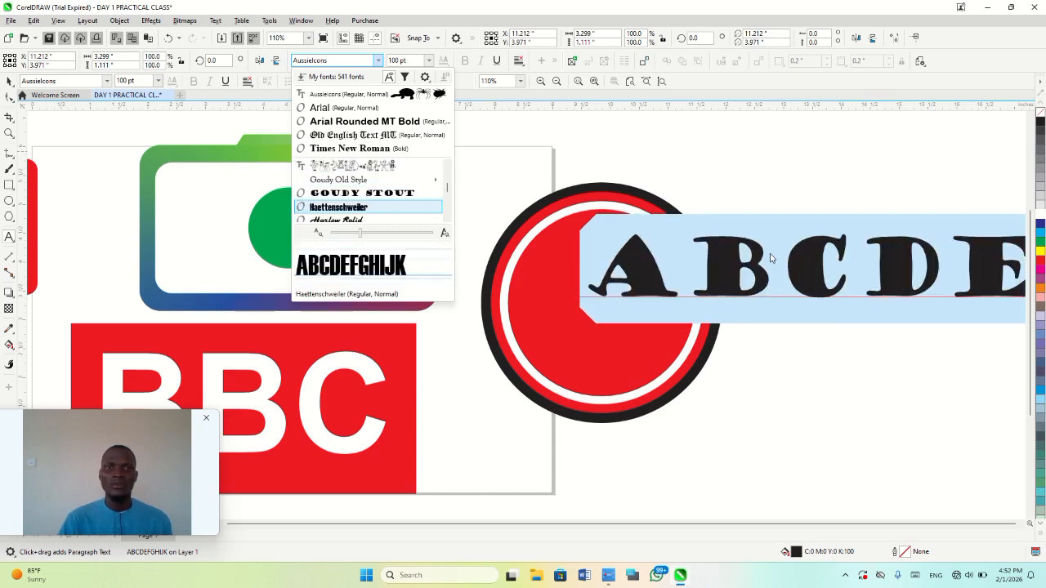
key("Up")
key("Up")
key("Up")
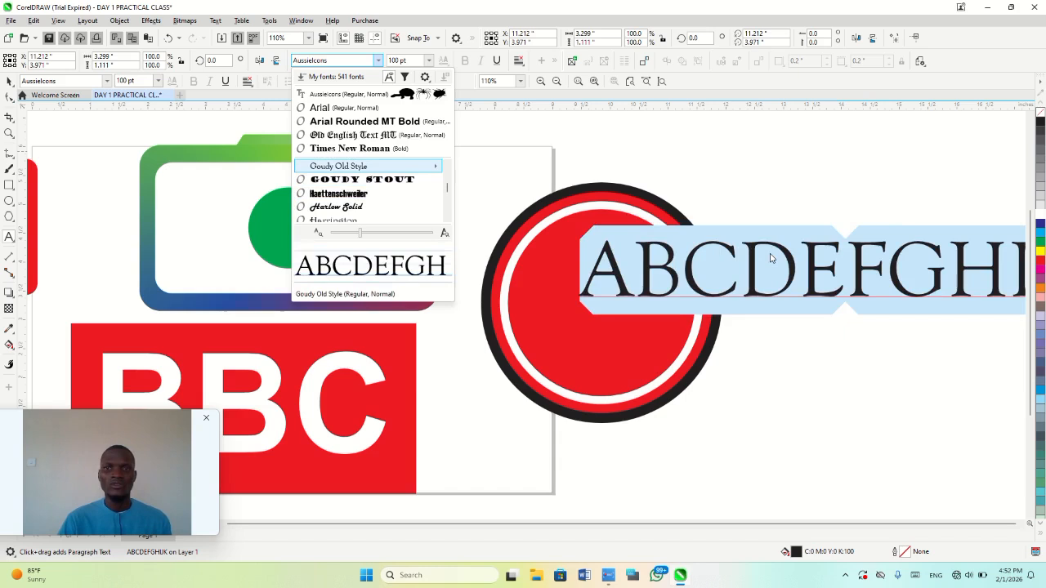
key("Down")
key("Up")
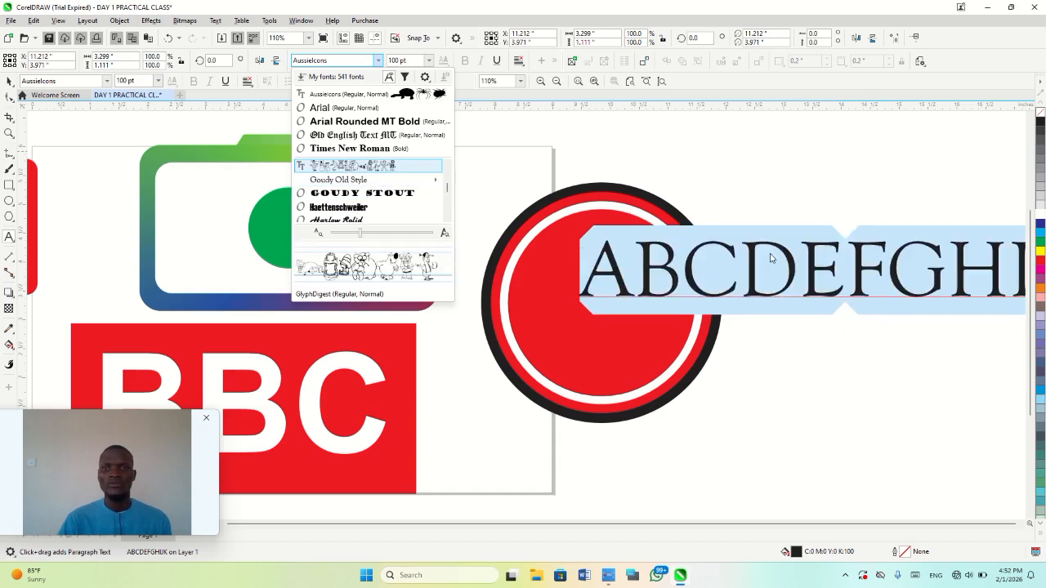
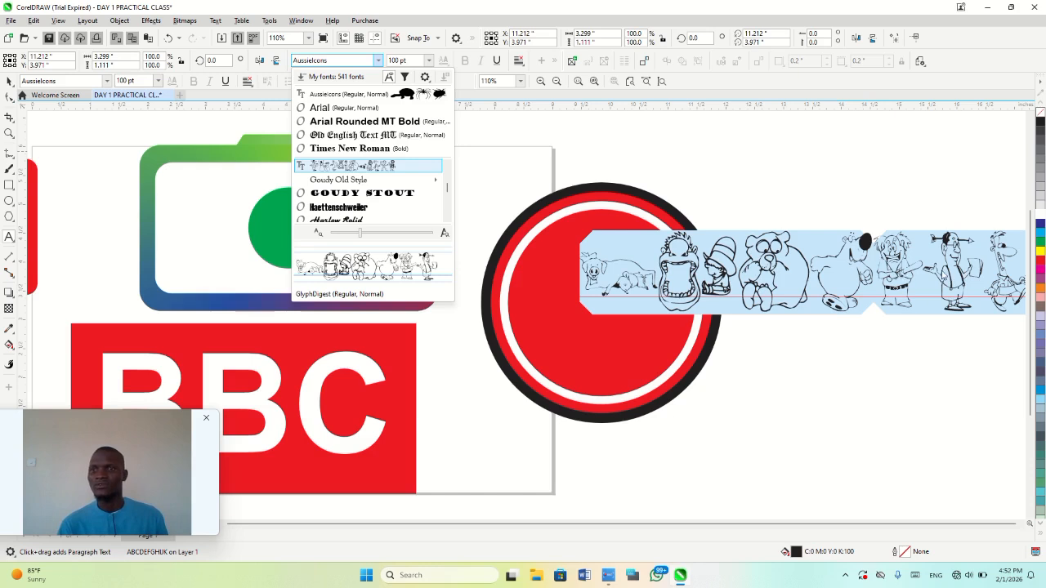
key("Escape")
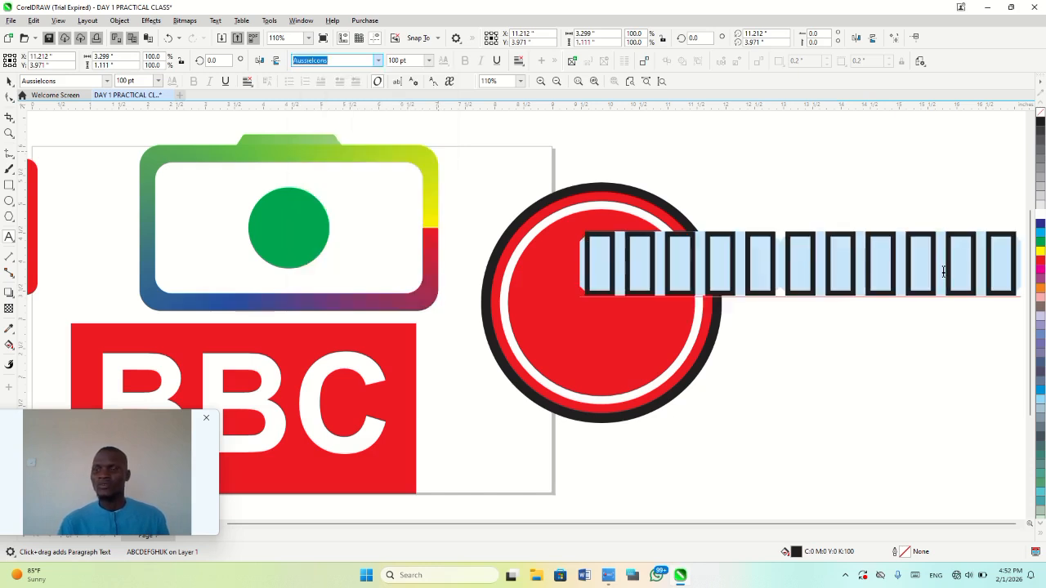
- Delete the letters of the ABCDEFGHIJK text except the J, leaving that single character inside the red circle
left_click(943, 272)
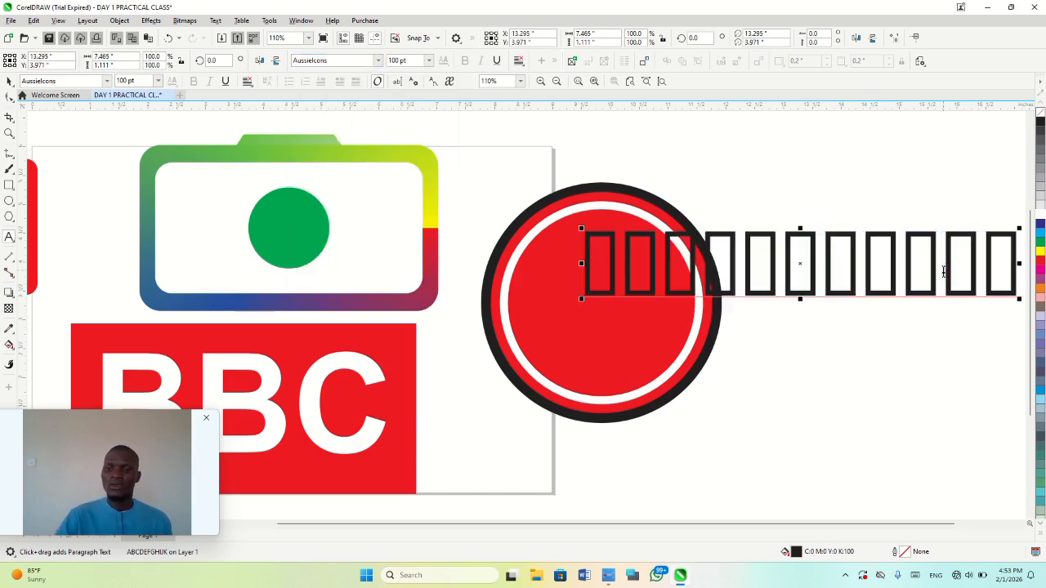
key("BackSpace")
key("BackSpace")
key("BackSpace")
key("BackSpace")
key("BackSpace")
key("BackSpace")
key("BackSpace")
key("BackSpace")
key("BackSpace")
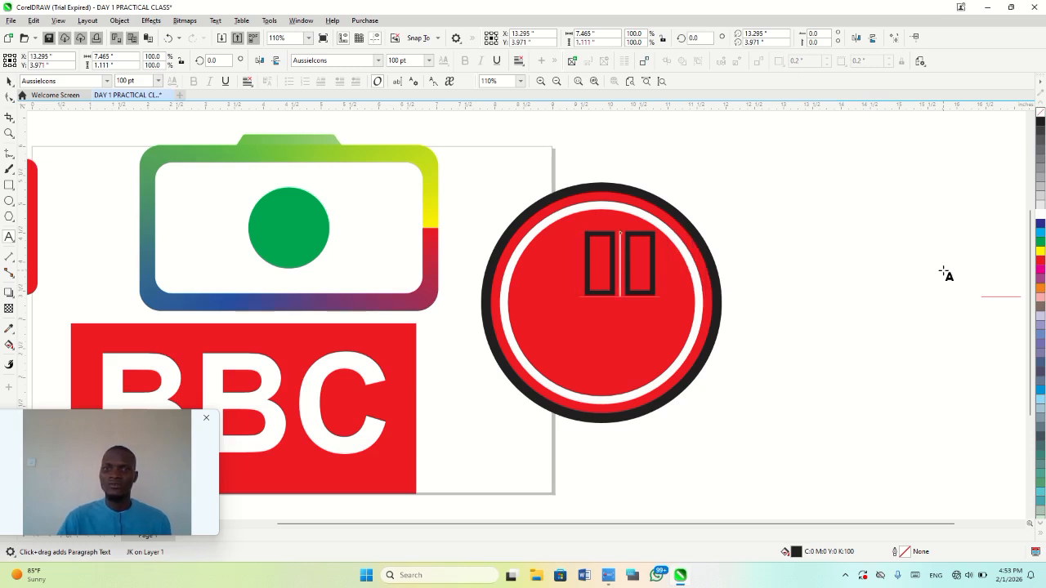
key("Right")
key("shift+Right")
key("Delete")
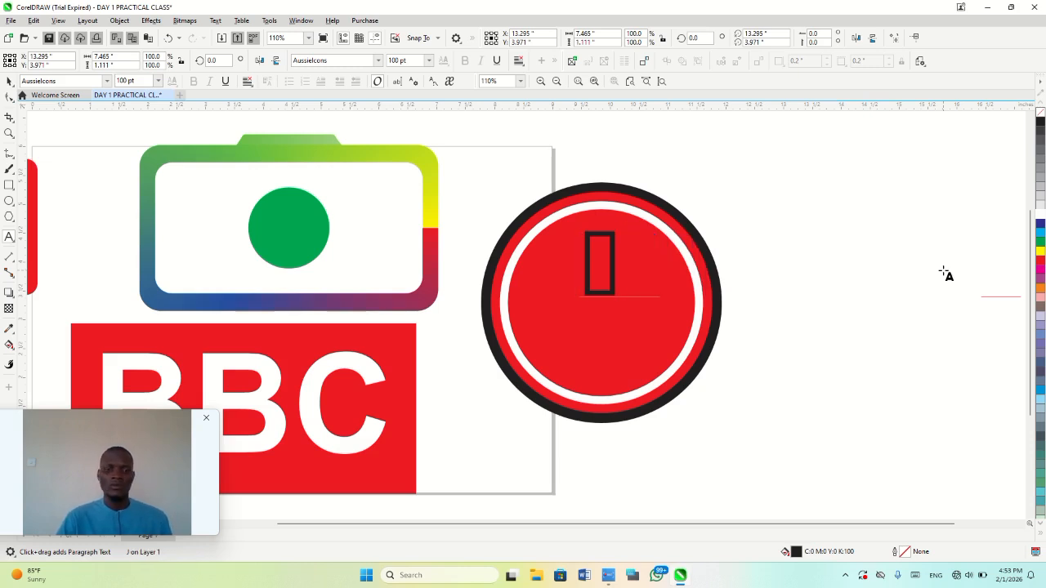
key("Escape")
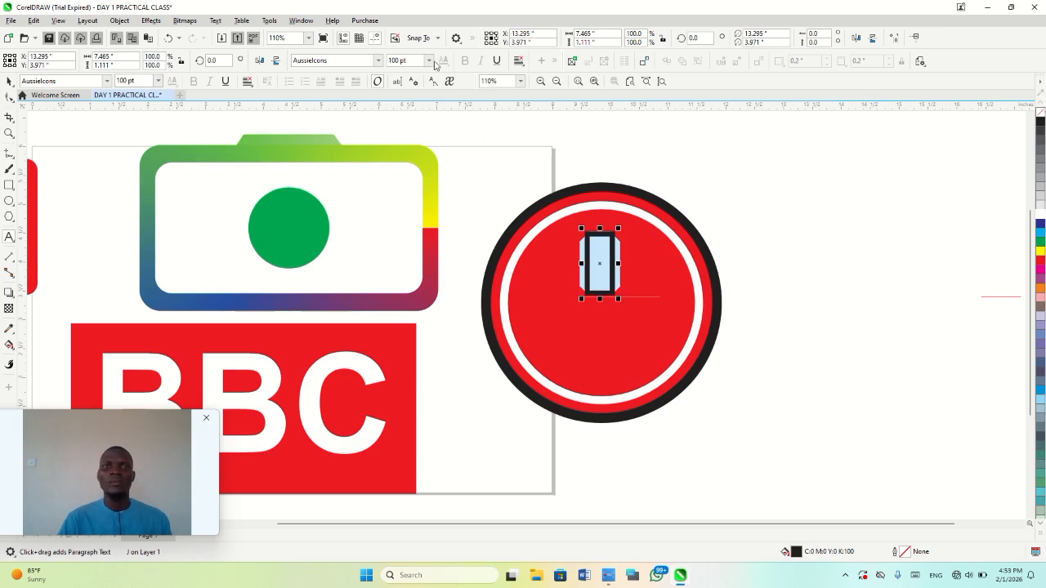
- Set the font of the remaining character inside the red circle to 101! CriTTerZ Alpha
left_click(379, 61)
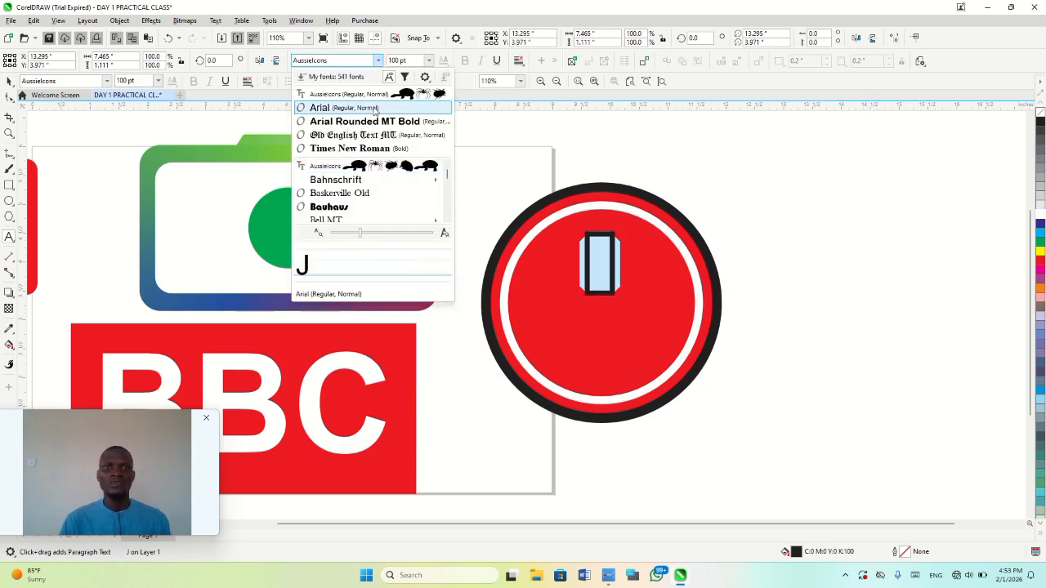
key("Down")
key("Down")
key("Down")
key("Down")
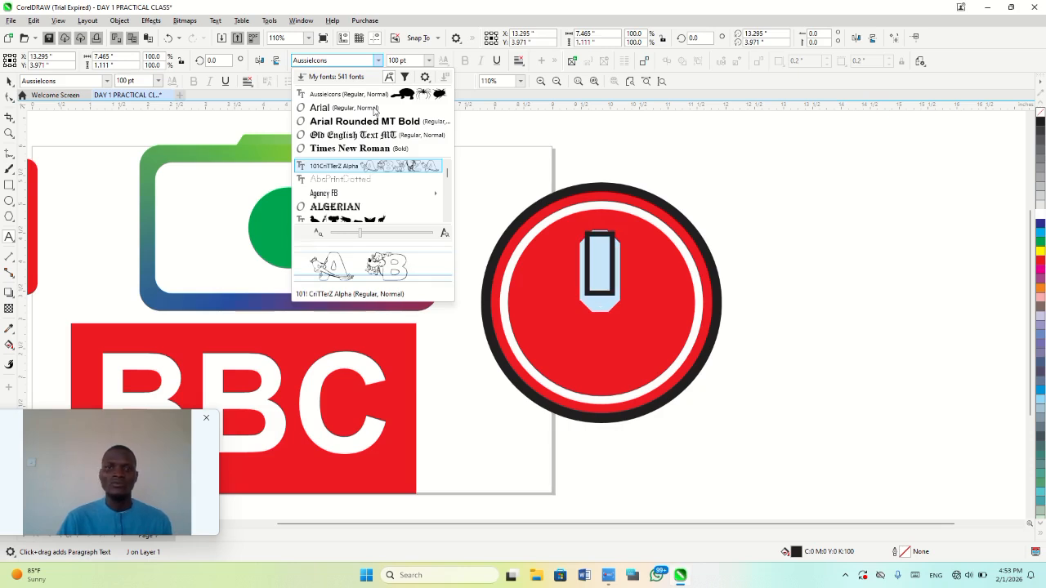
key("Return")
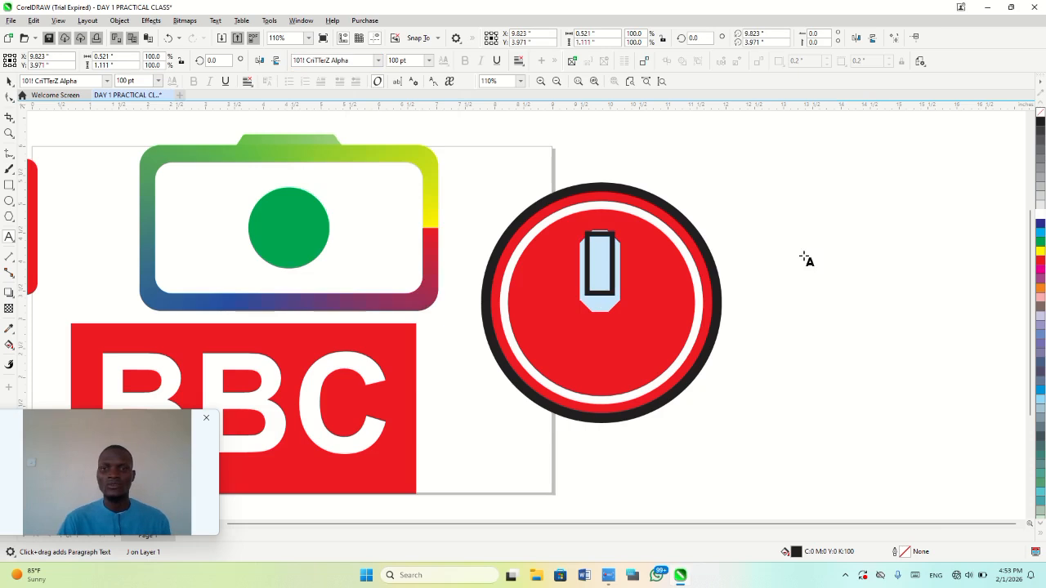
- Add a paragraph text frame about 1.62 by 1.39 inches beside the red circle, containing the letters ABCDEGGH
left_click_drag(736, 205, 828, 284)
type("AB")
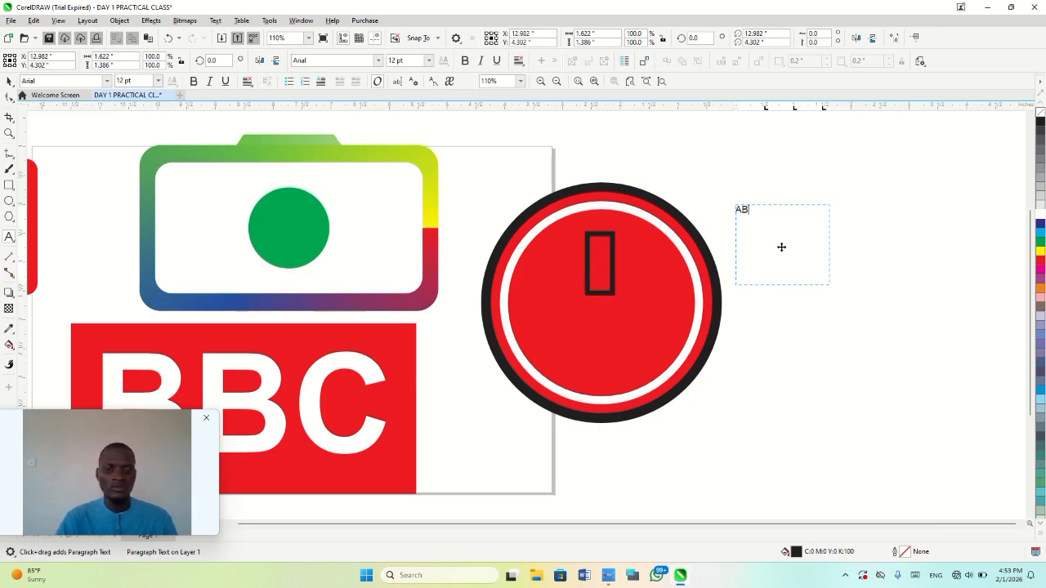
type("CDEGS")
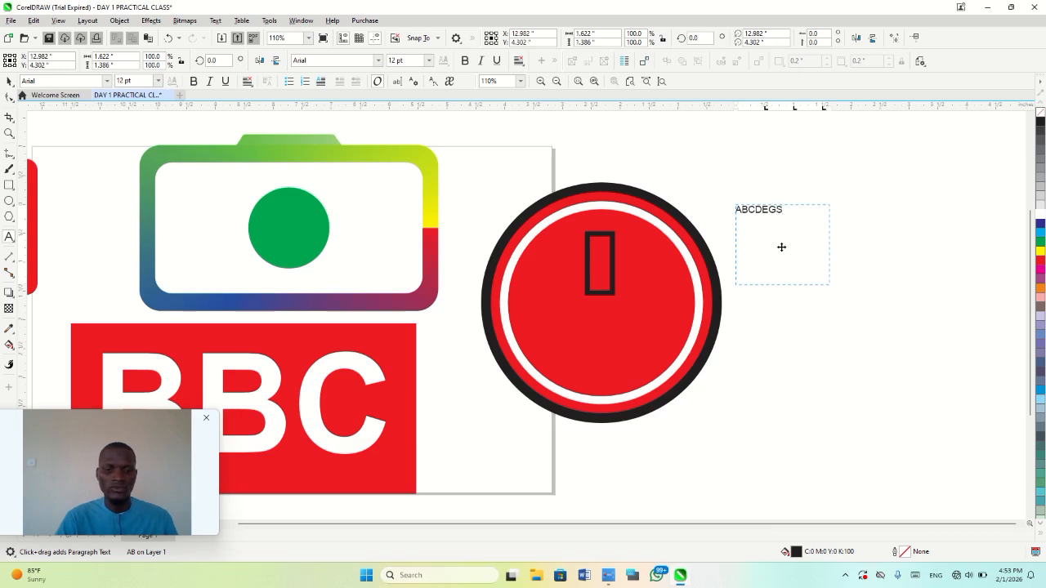
key("BackSpace")
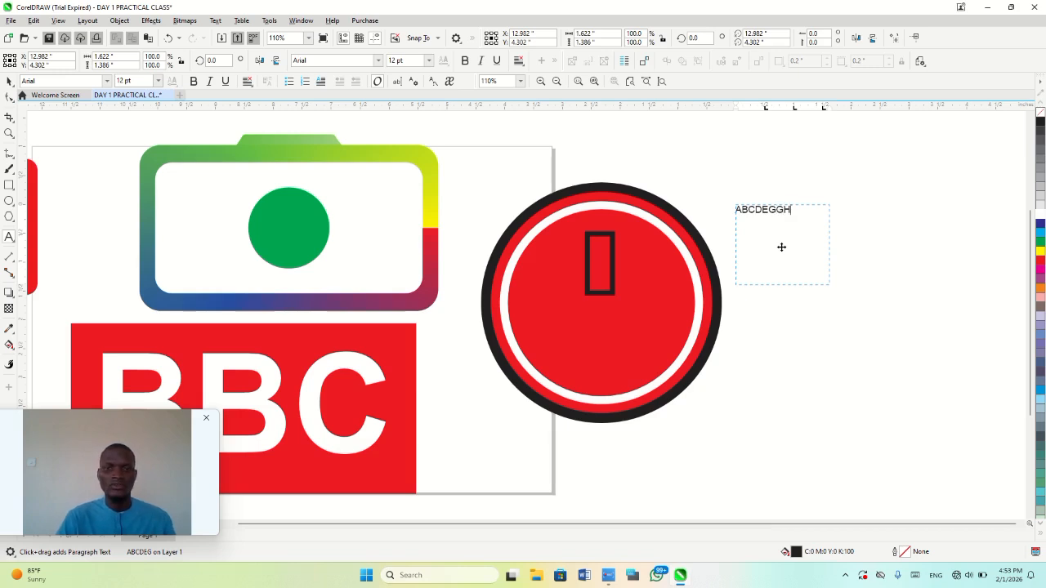
- Preview fonts on all of the ABCDEGGH paragraph text, going down the font list from Arial to Franklin Gothic Heavy
key("ctrl+a")
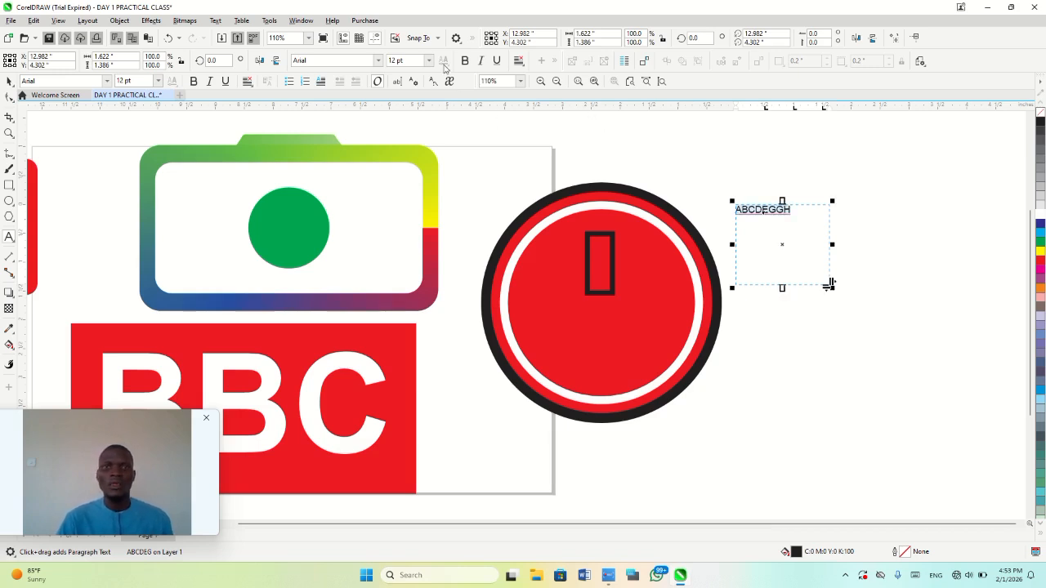
left_click(428, 60)
left_click(378, 64)
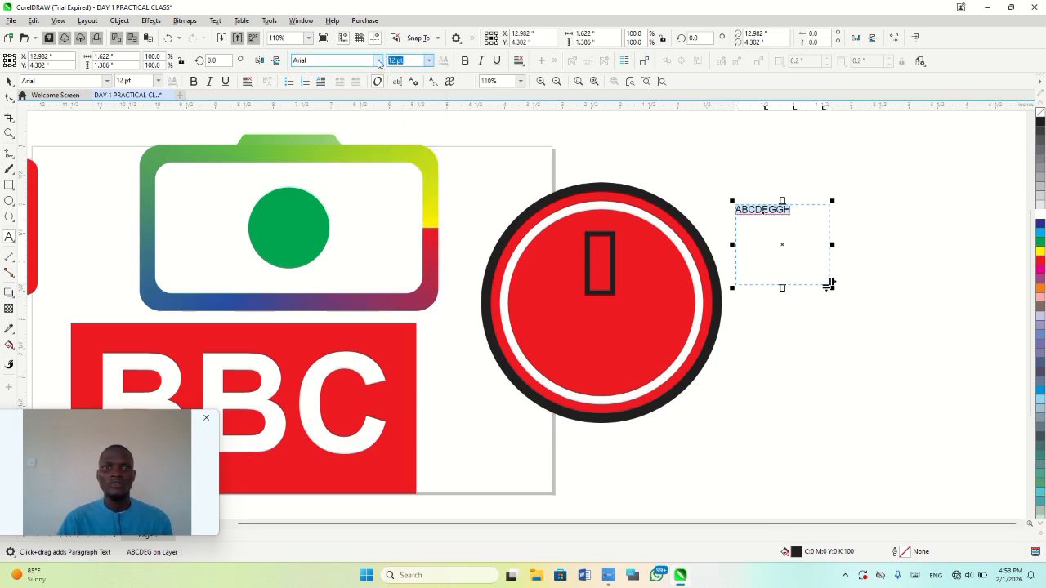
left_click(378, 64)
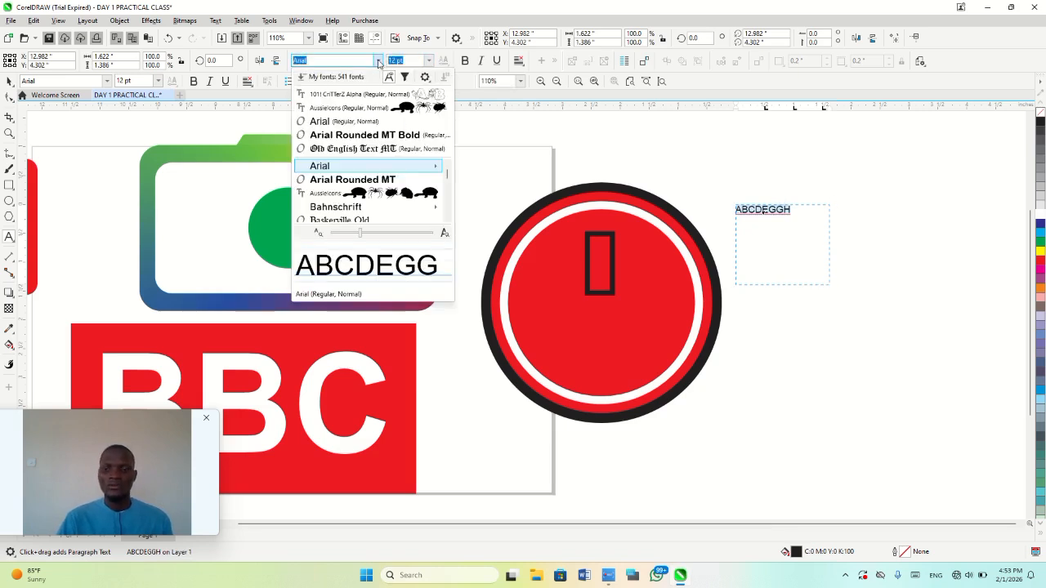
key("Down")
key("Down")
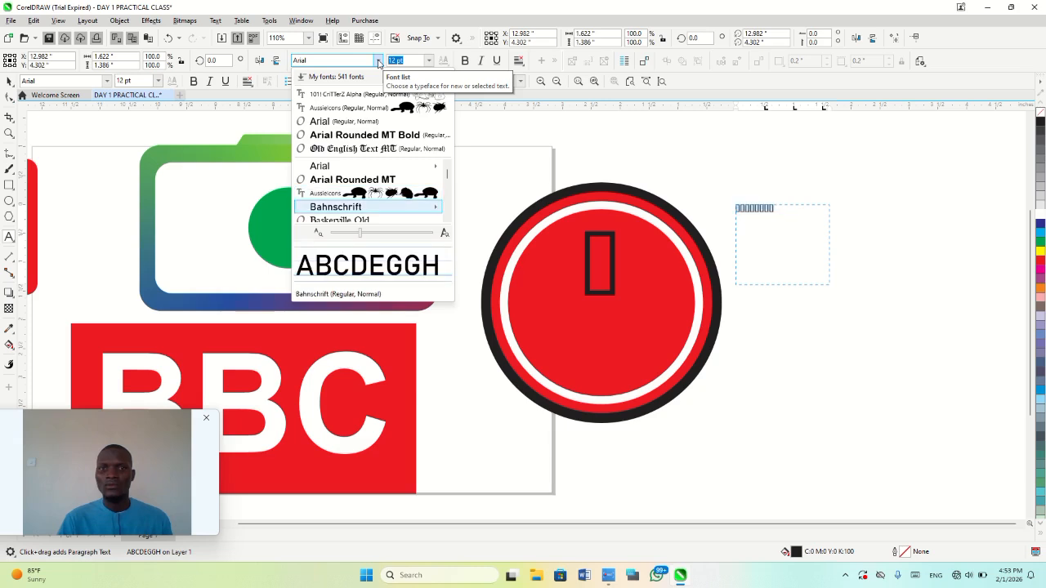
key("Up")
key("Down")
key("Down")
key("Down")
key("Down")
key("Down")
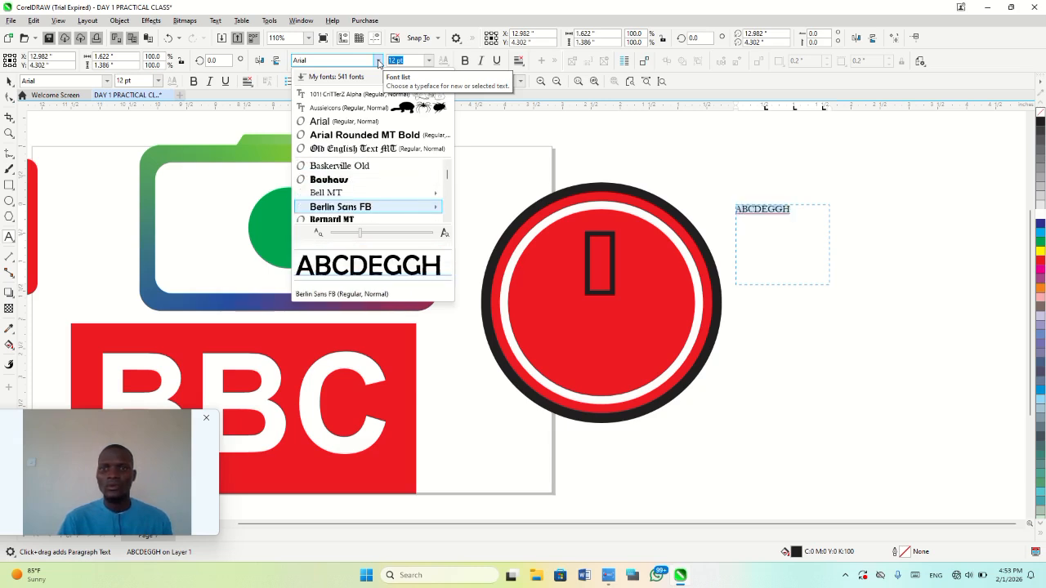
key("Down")
key("Down")
key("Down")
key("Down")
key("Down")
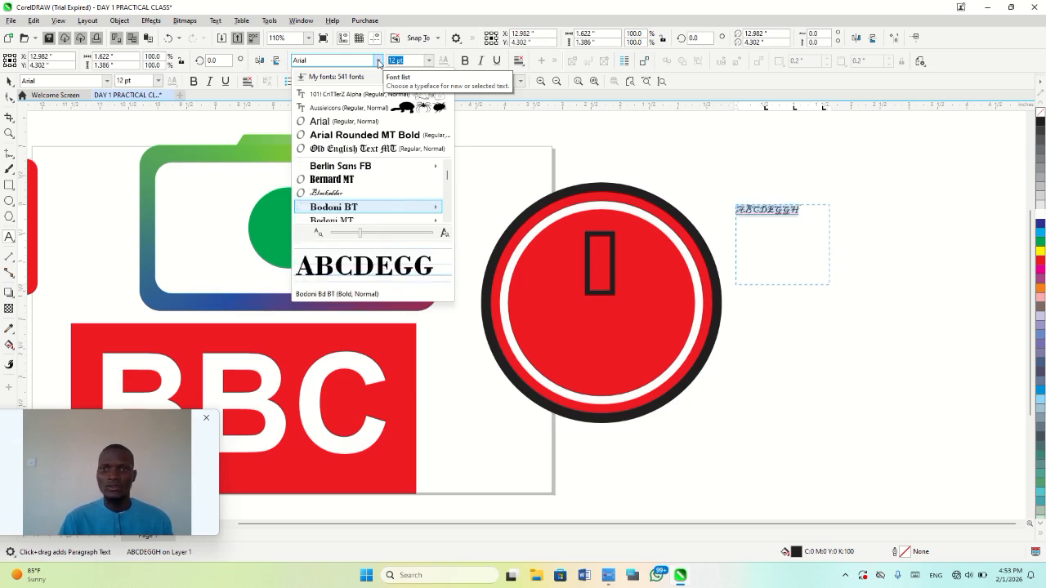
key("Down")
key("Down")
key("Down")
key("Down")
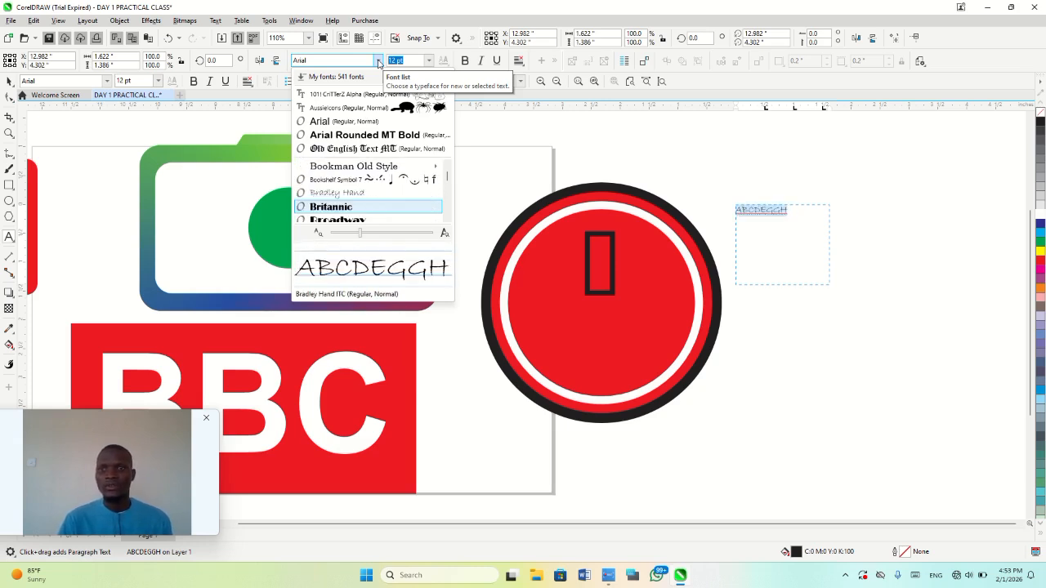
key("Down")
key("Down")
key("Down")
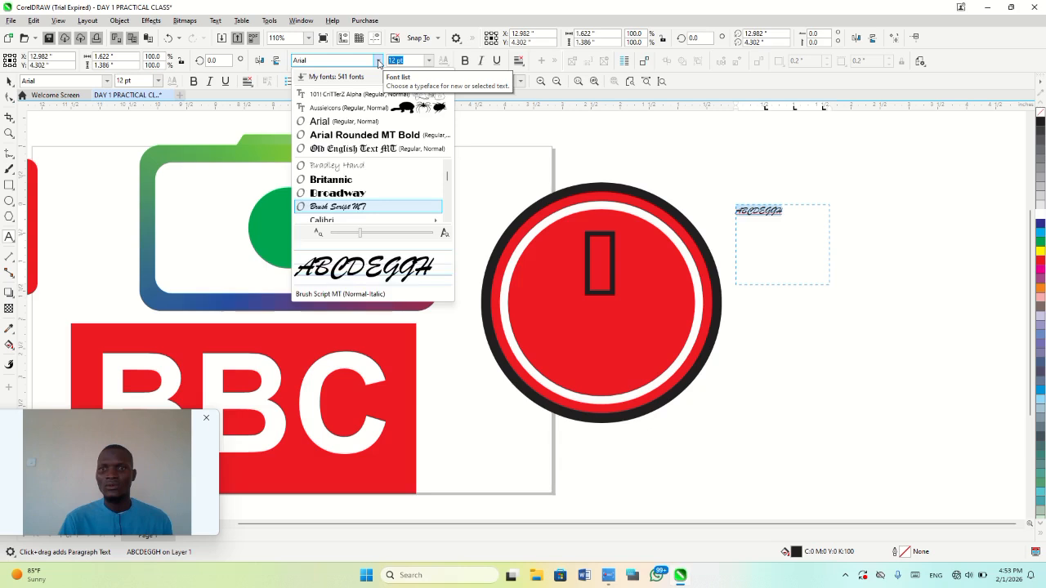
key("Down")
key("Down")
key("Down")
key("Down")
key("Down")
key("Down")
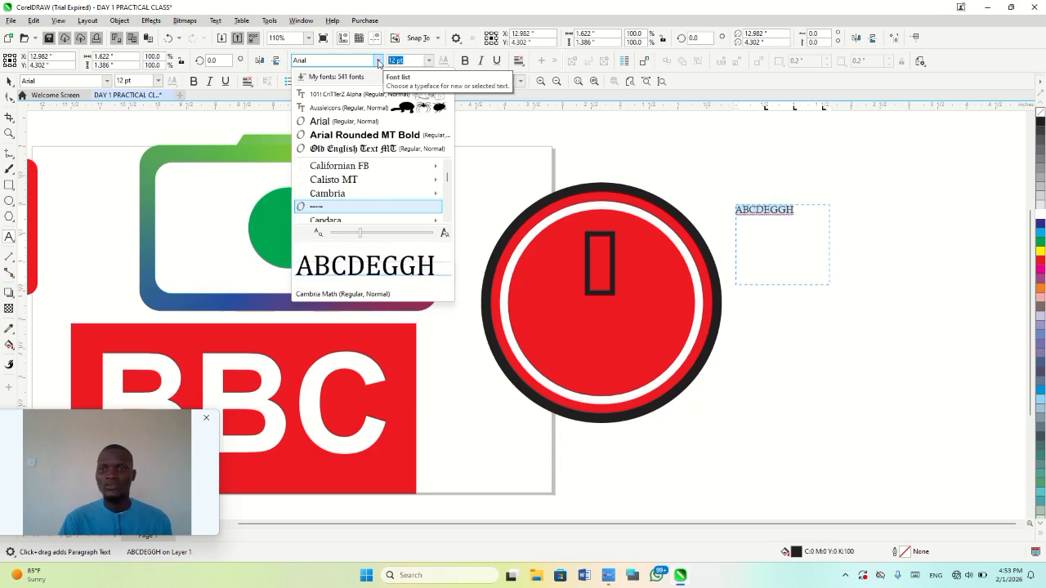
key("Down")
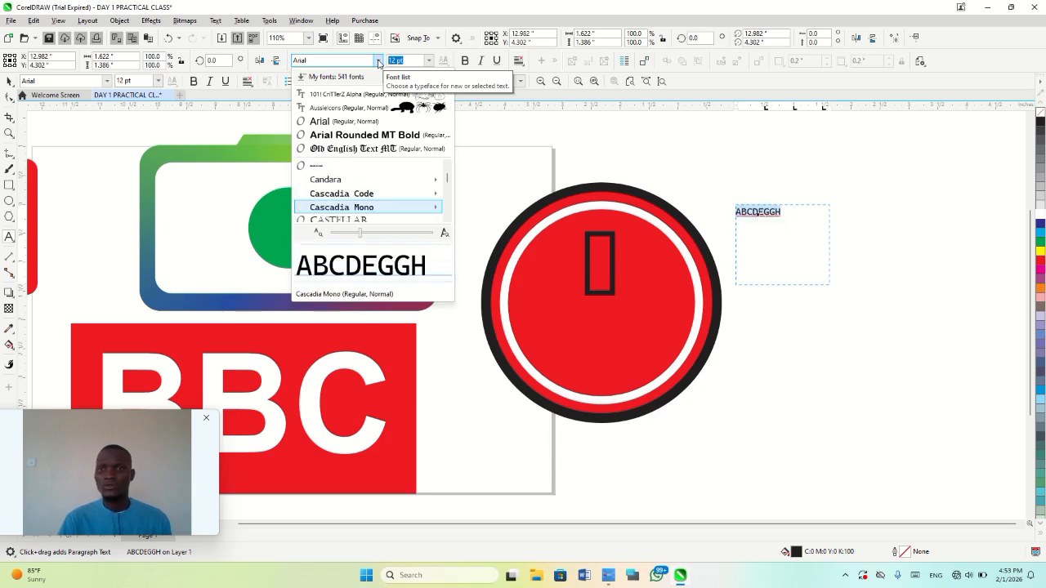
key("Down")
key("Down")
key("Down")
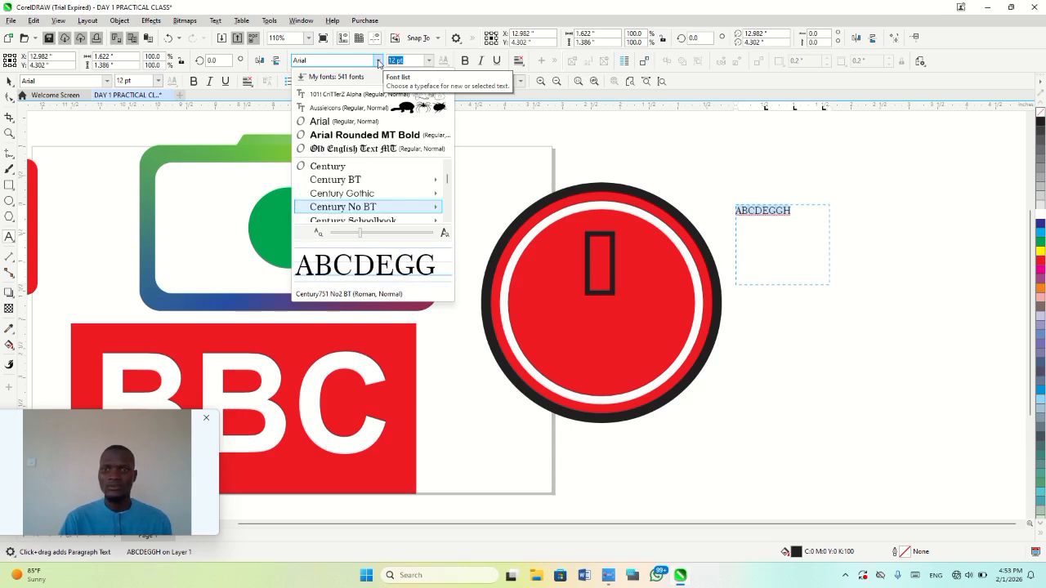
key("Down")
key("Down")
key("Down")
key("Down")
key("Down")
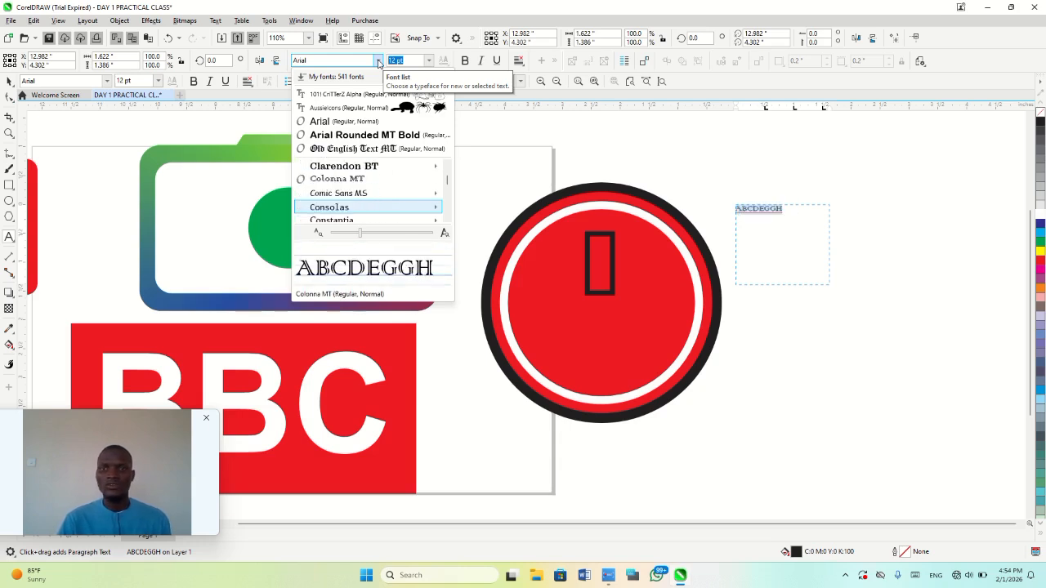
key("Down")
key("Down")
key("Down")
key("Down")
key("Down")
key("Down")
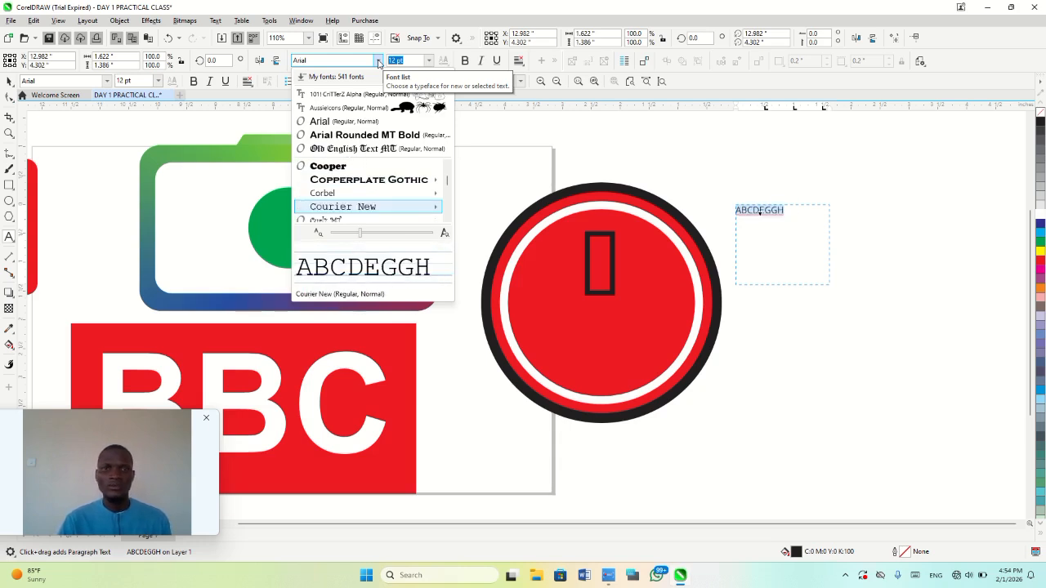
key("Down")
key("Down")
key("Down")
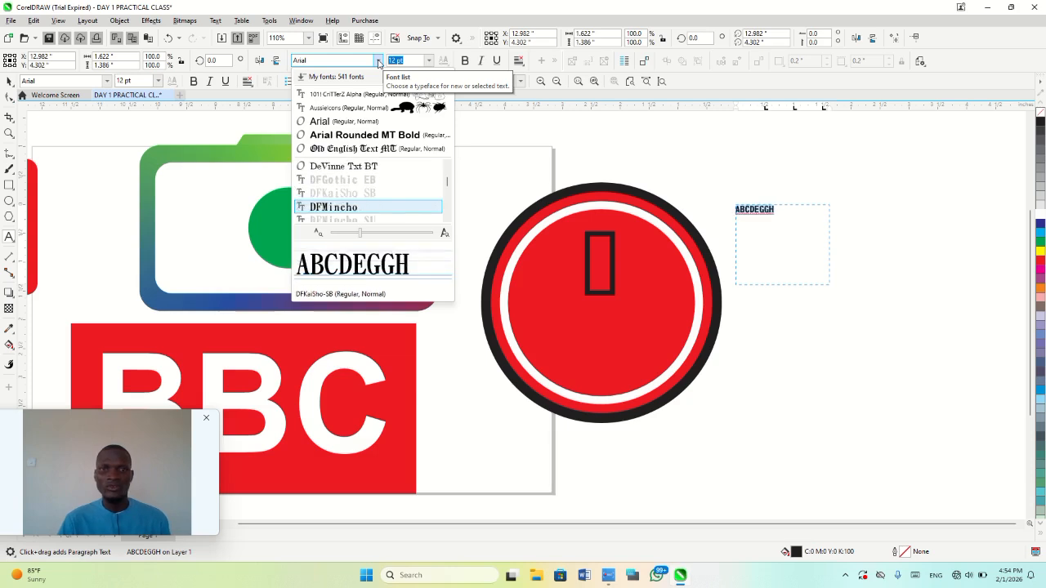
key("Down")
key("Down")
key("Down")
key("Down")
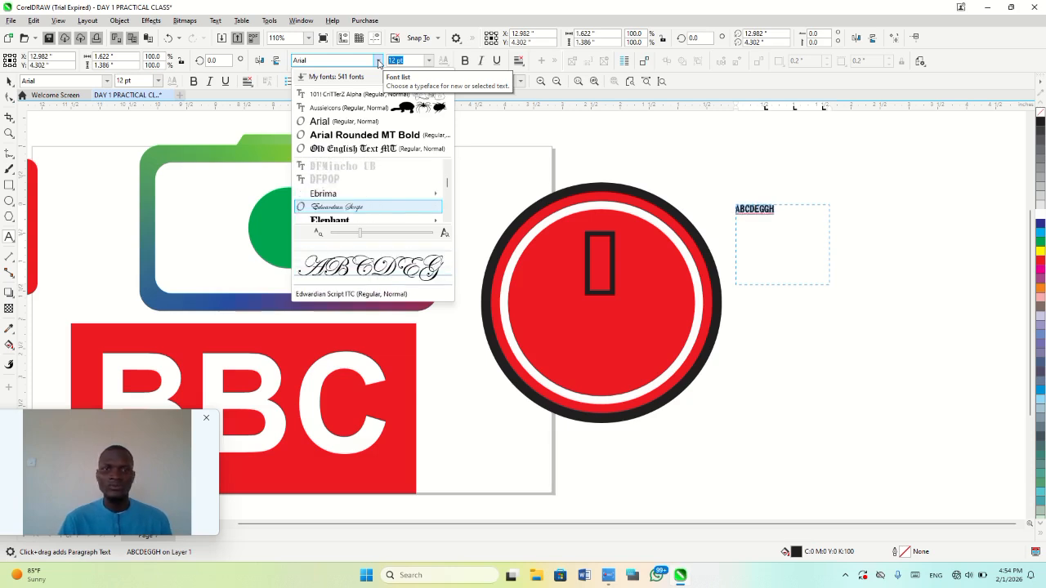
key("Down")
key("Down")
key("Down")
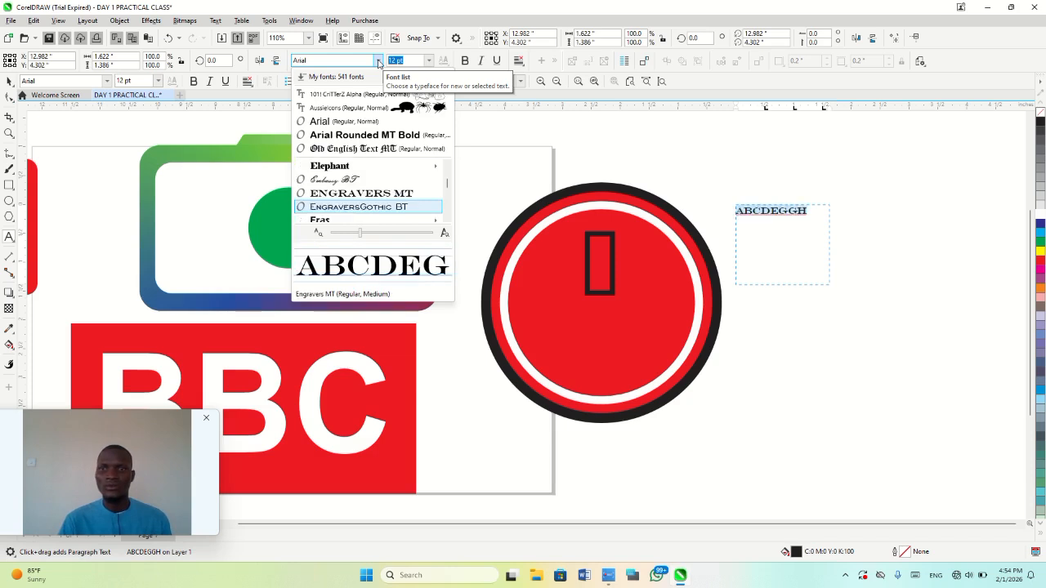
key("Down")
key("Down")
key("Down")
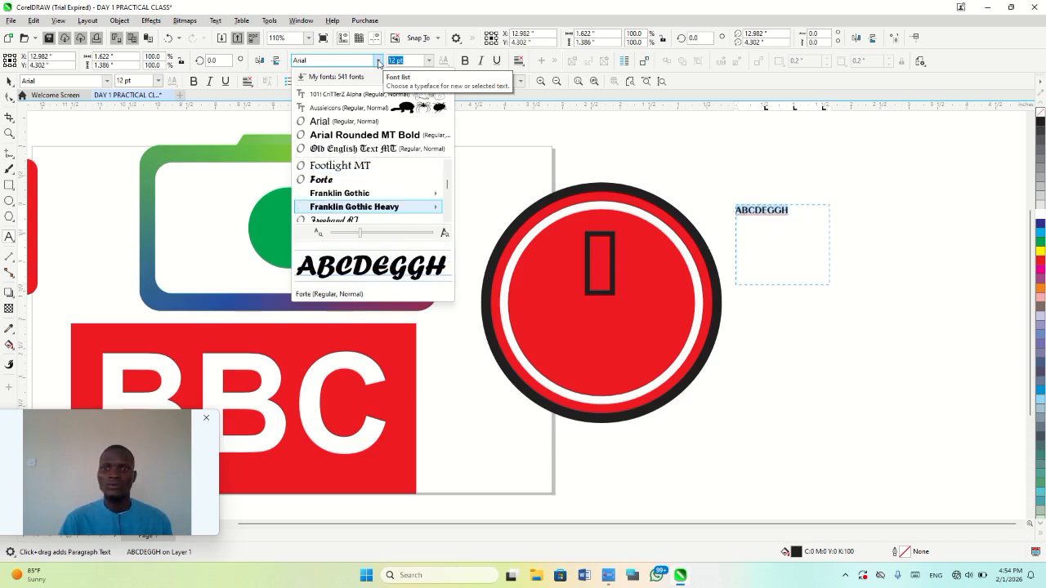
key("Down")
key("Down")
- Preview the fonts on the ABCDEGGH paragraph text in reverse order, from the Franklin Gothic fonts back to Arial Rounded MT
key("Up")
key("Up")
key("Up")
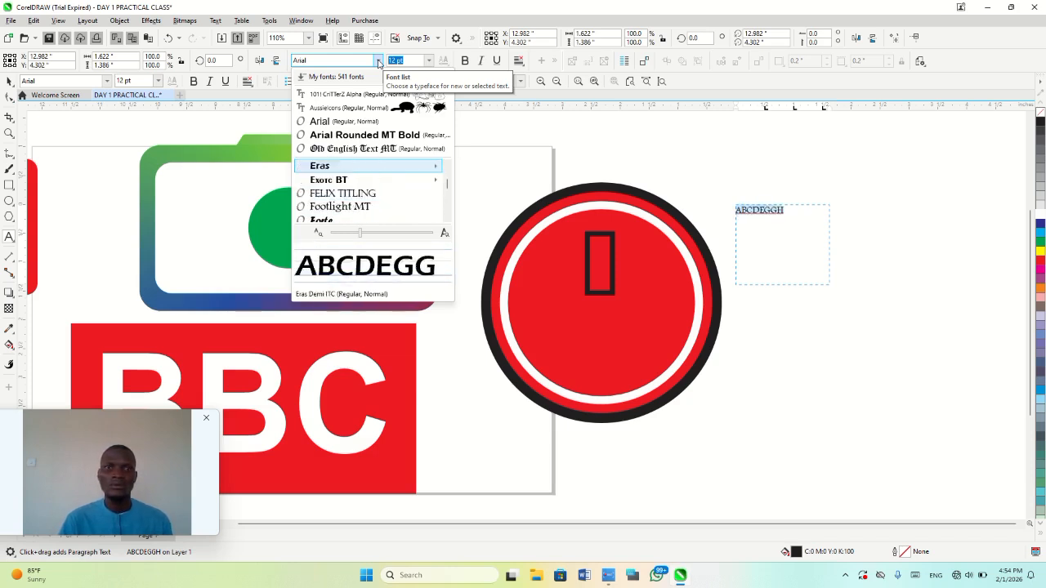
key("Up")
key("Up")
key("Up")
key("Up")
key("Up")
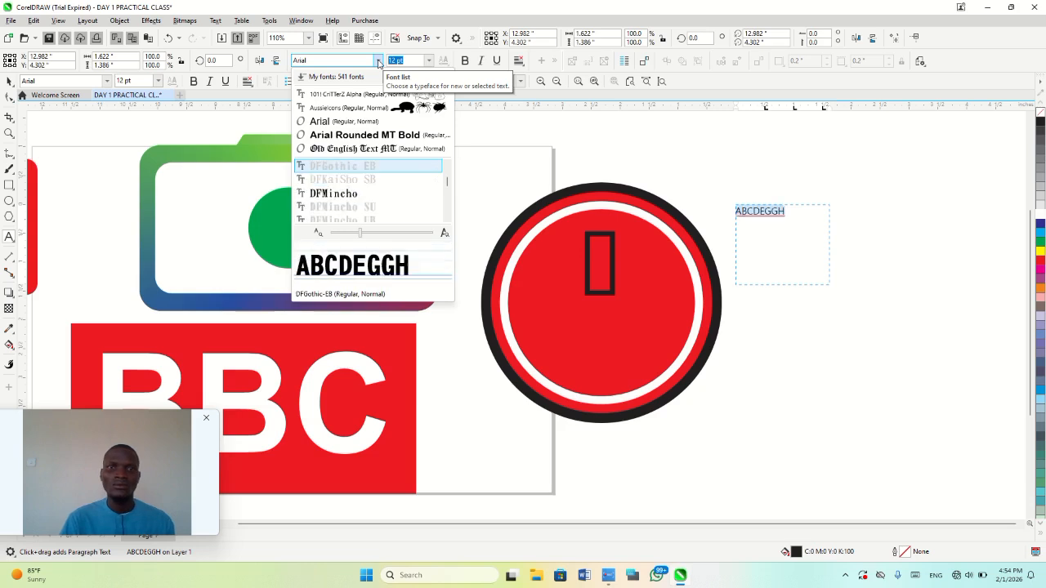
key("Up")
key("Up")
key("Up")
key("Up")
key("Up")
key("Up")
key("Up")
key("Up")
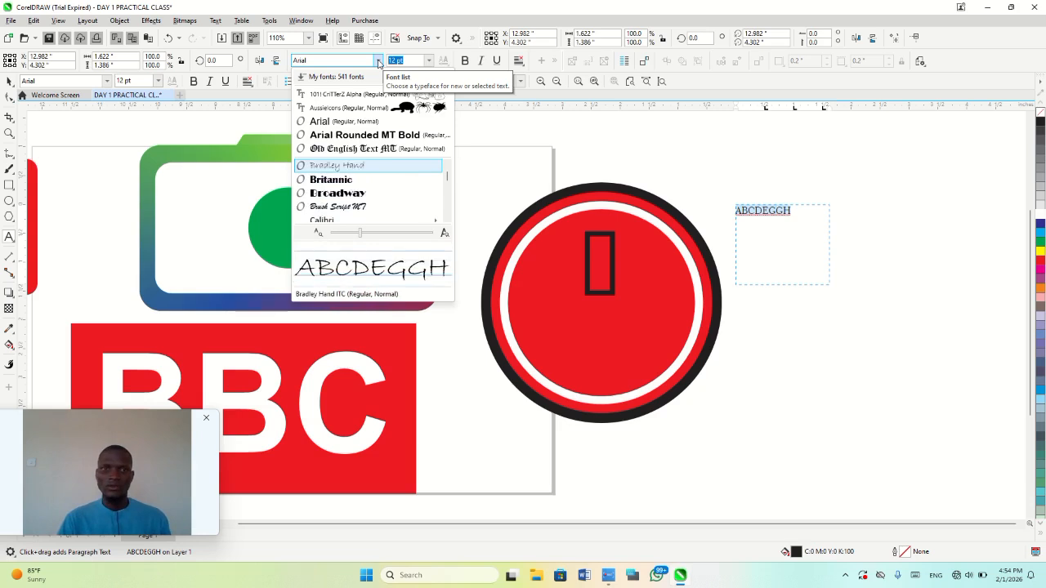
key("Down")
key("Down")
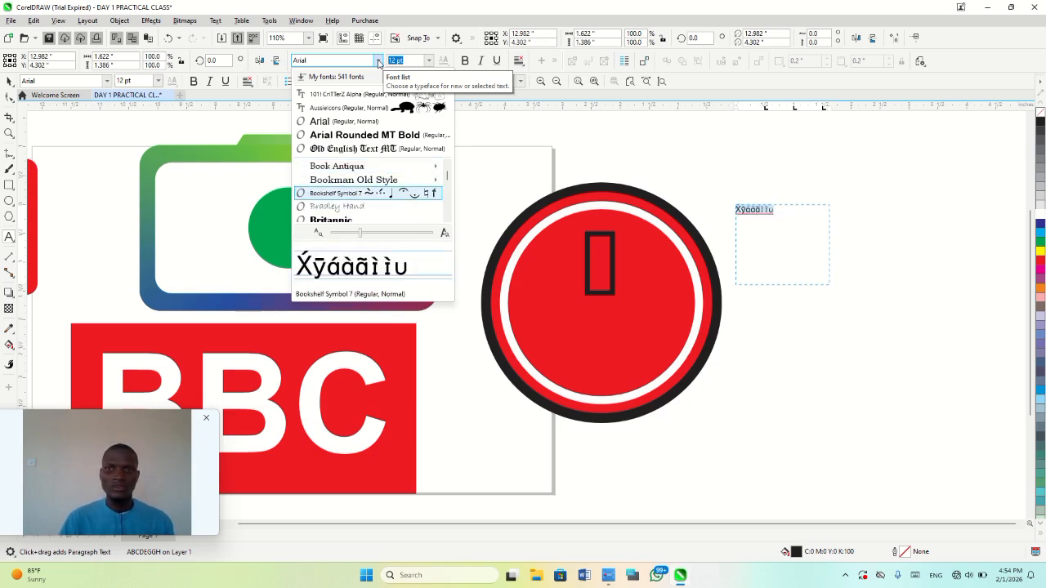
key("Up")
key("Up")
key("Up")
key("Up")
key("Up")
key("Up")
key("Up")
key("Up")
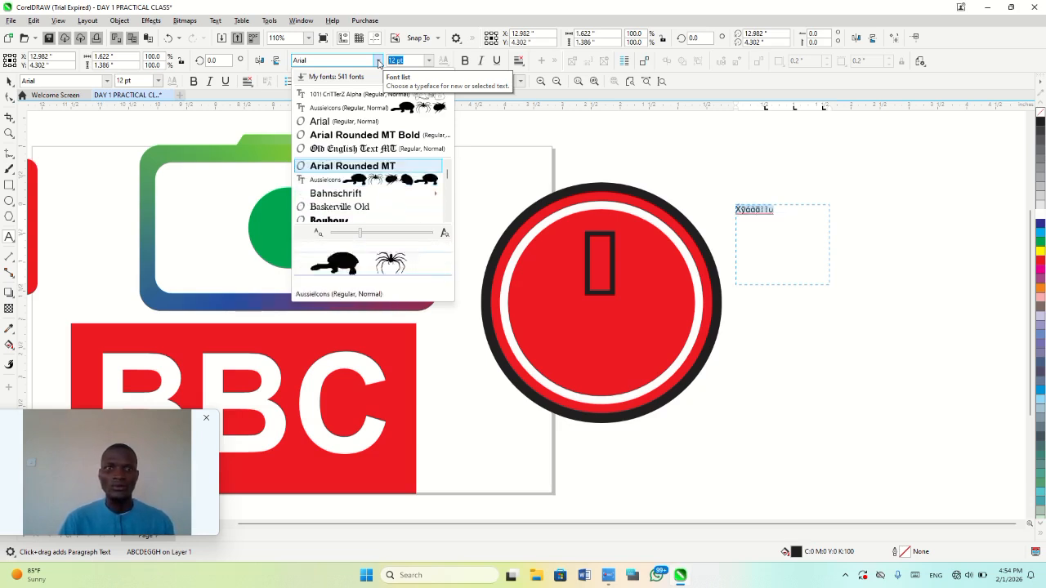
- Preview fonts on the ABCDEGGH paragraph text again from Arial Rounded MT to Candara, and leave the font list without applying any
key("Down")
key("Down")
key("Down")
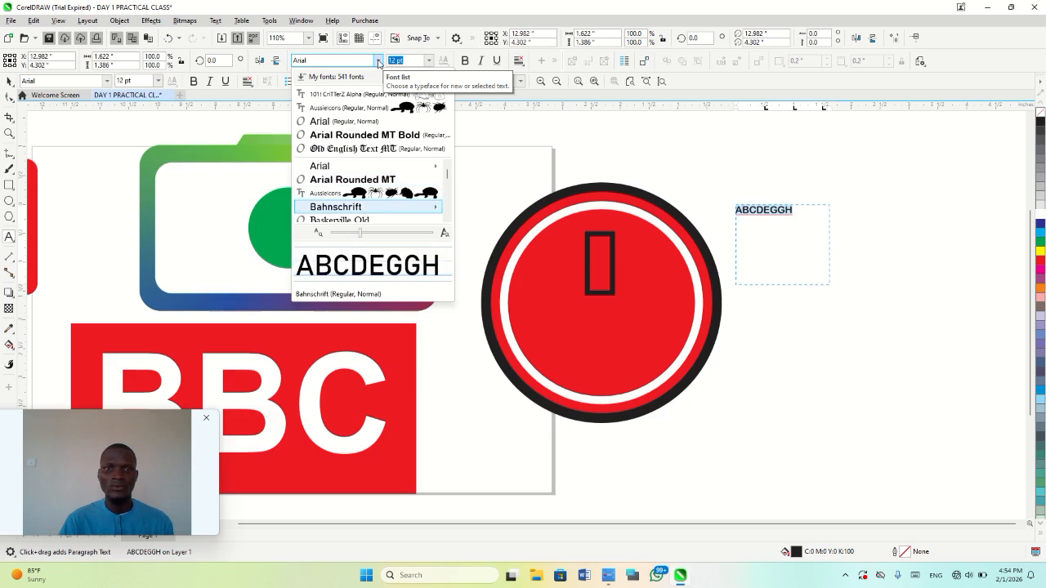
key("Up")
key("Down")
key("Down")
key("Down")
key("Down")
key("Down")
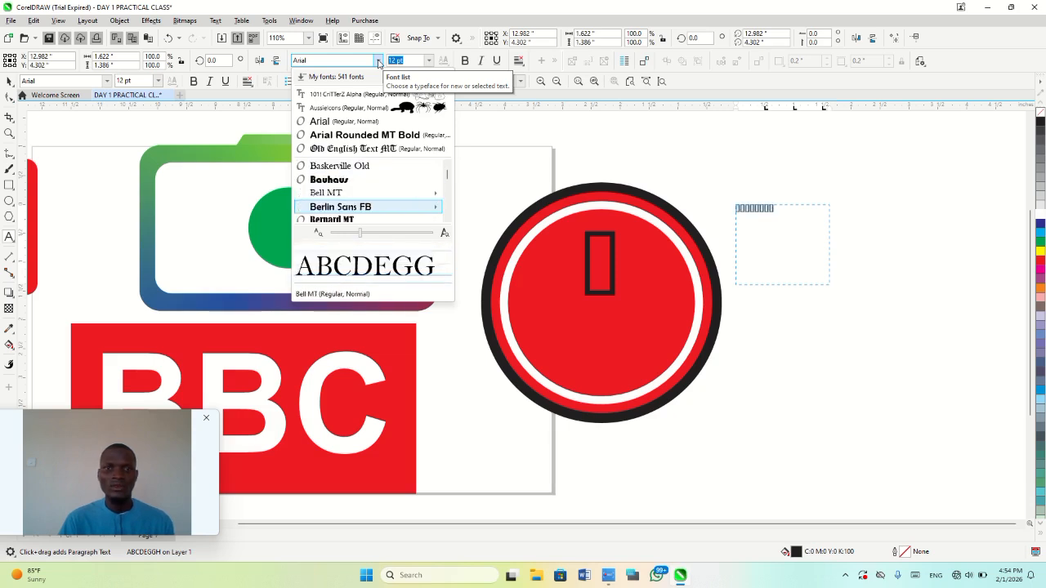
key("Down")
key("Down")
key("Down")
key("Down")
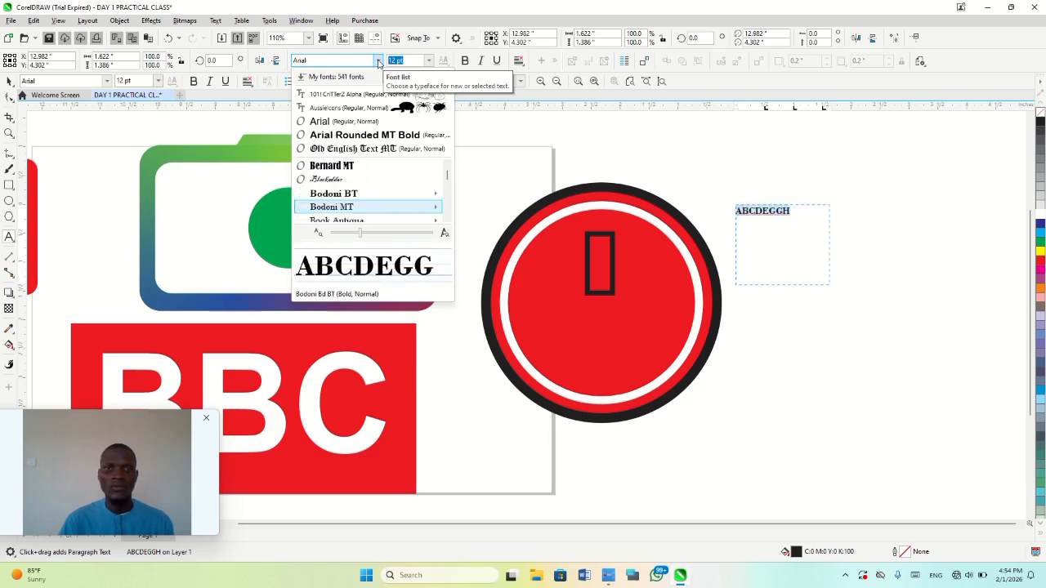
key("Down")
key("Down")
key("Down")
key("Down")
key("Down")
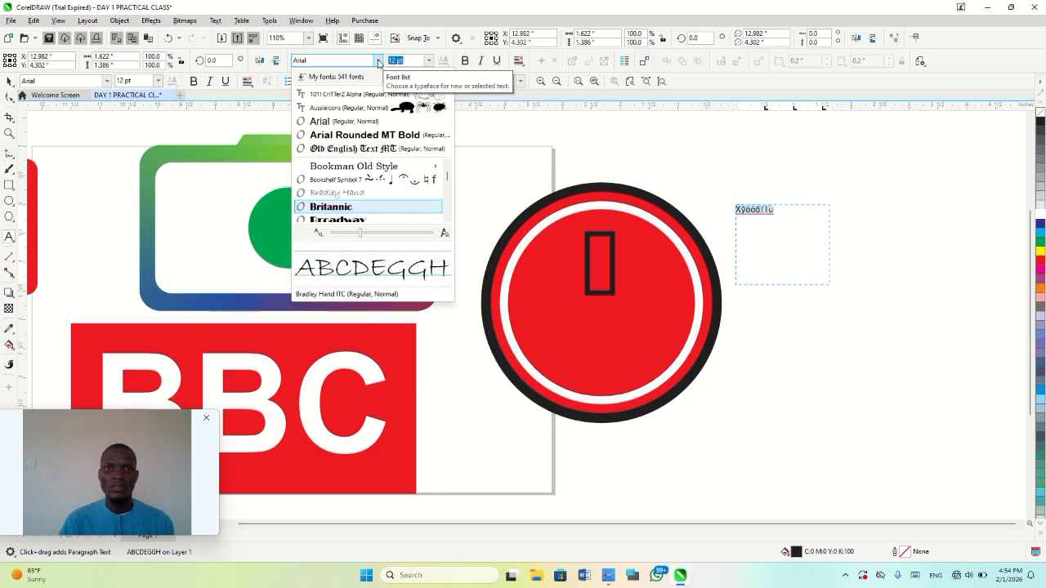
key("Down")
key("Down")
key("Down")
key("Down")
key("Down")
key("Down")
key("Down")
key("Down")
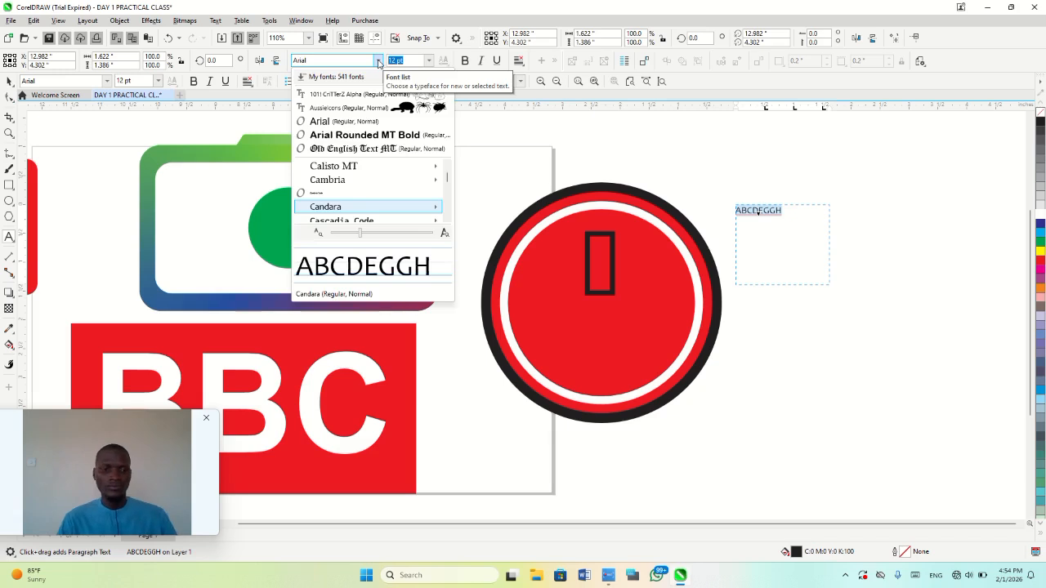
left_click(378, 63)
key("BackSpace")
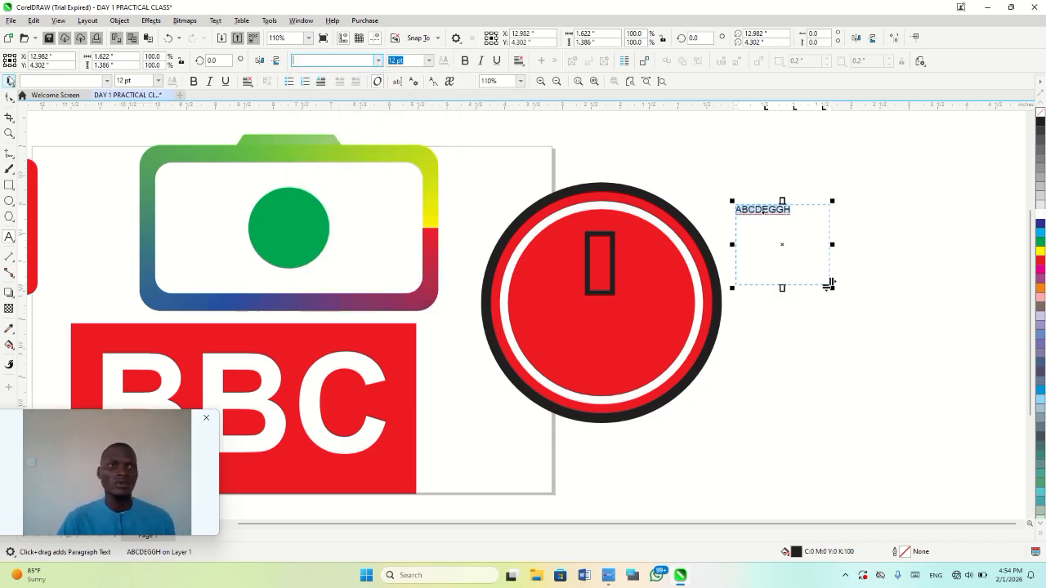
- Delete the ABCDEGGH paragraph text frame and the remaining character inside the red circle
left_click(11, 81)
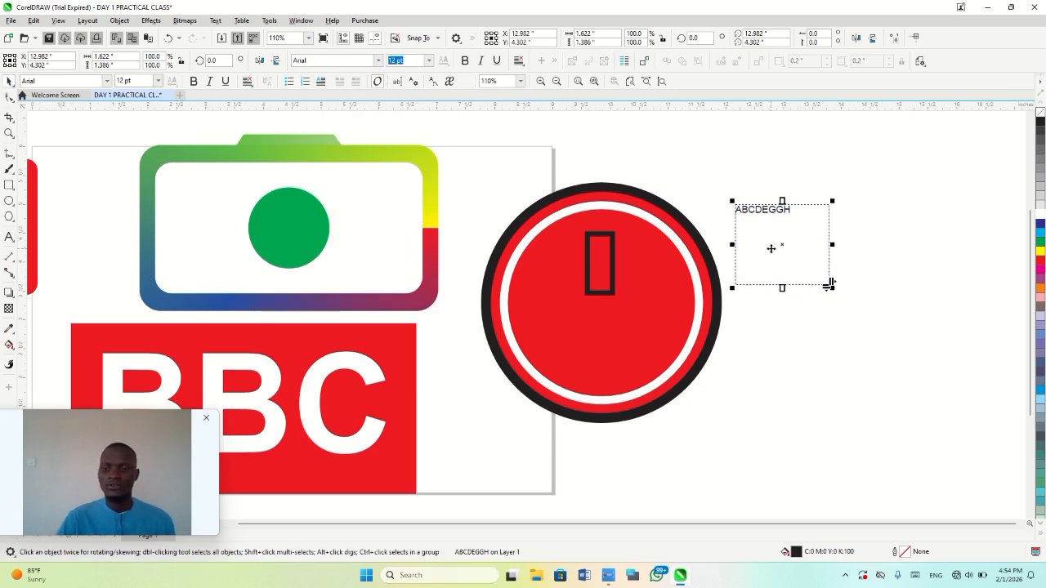
key("Delete")
left_click(615, 265)
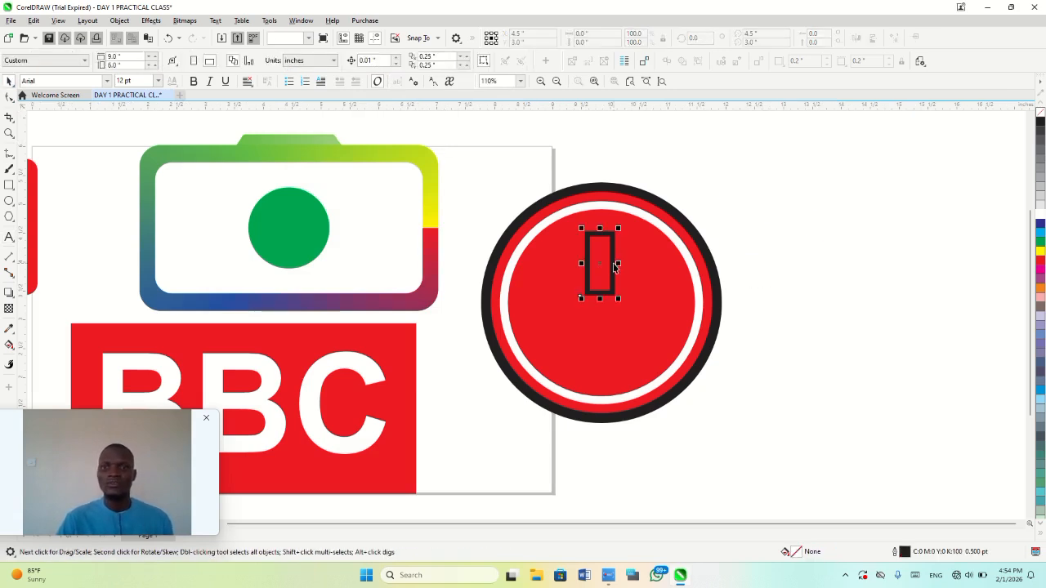
key("Delete")
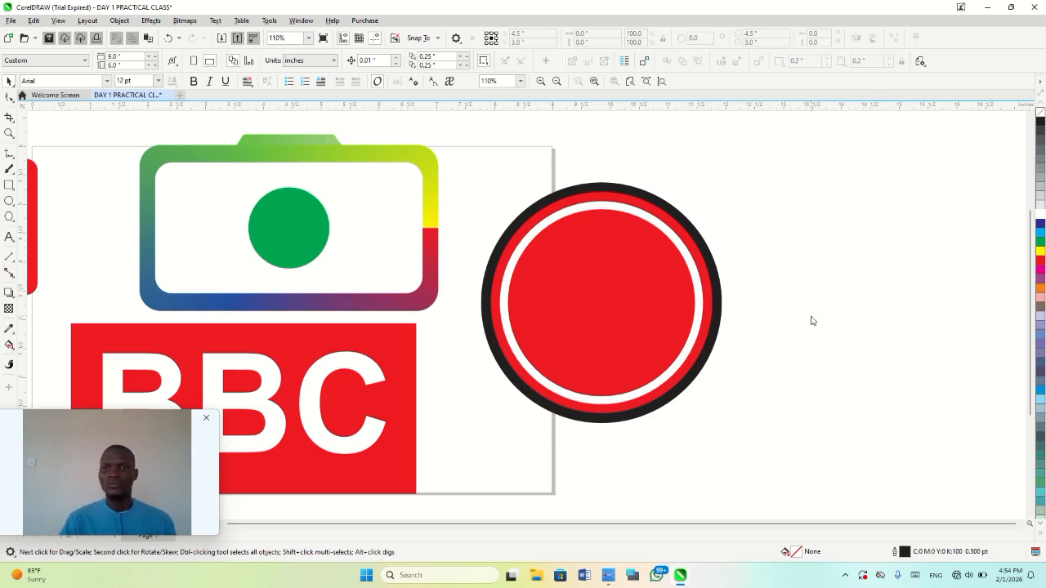
- Import "my profile picture" from the Saved Pictures folder and place it about 2.27 inches square inside the red circle
key("ctrl+i")
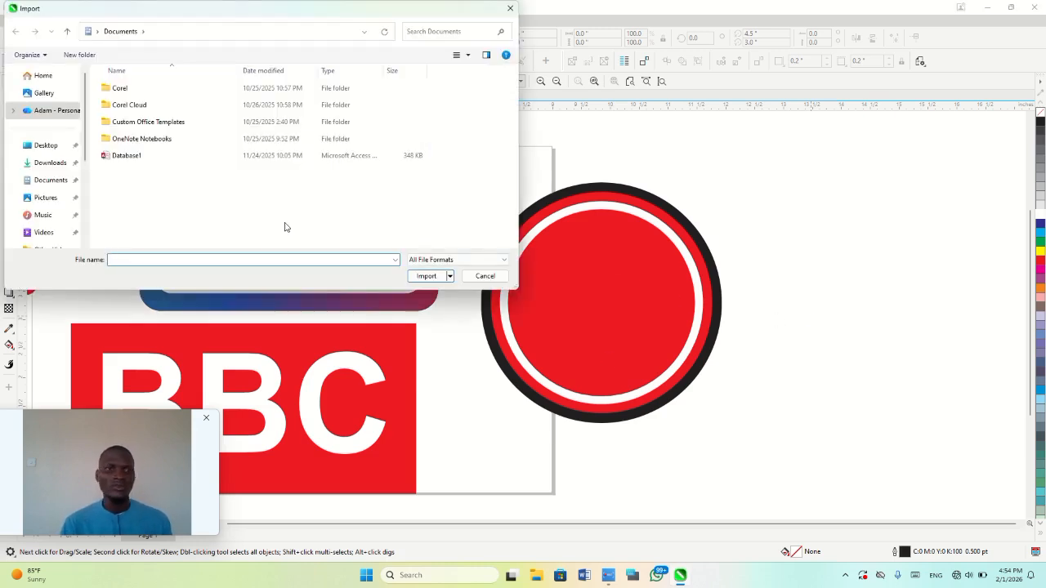
left_click(68, 145)
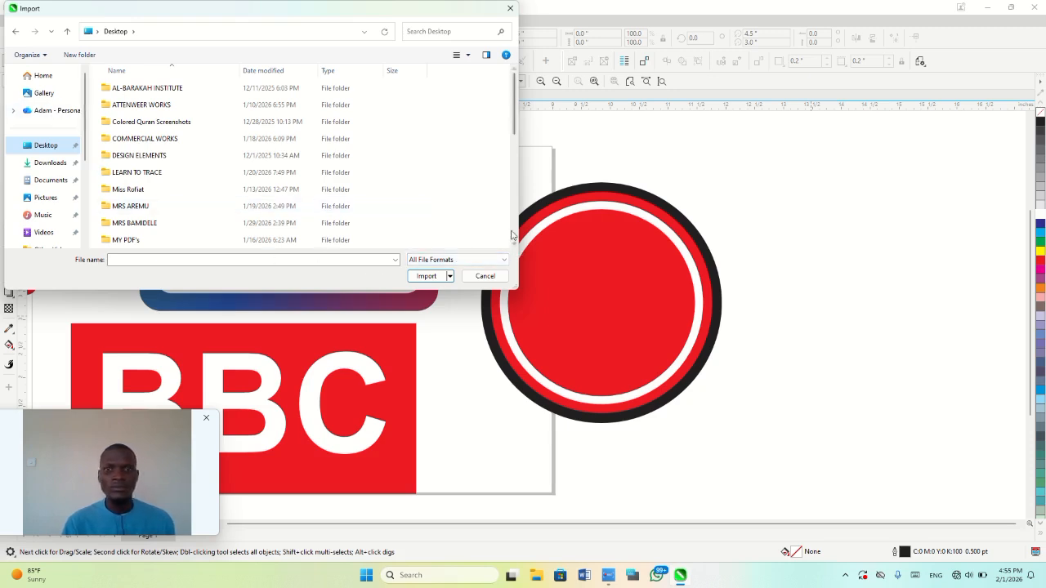
scroll(514, 245, "down", 3)
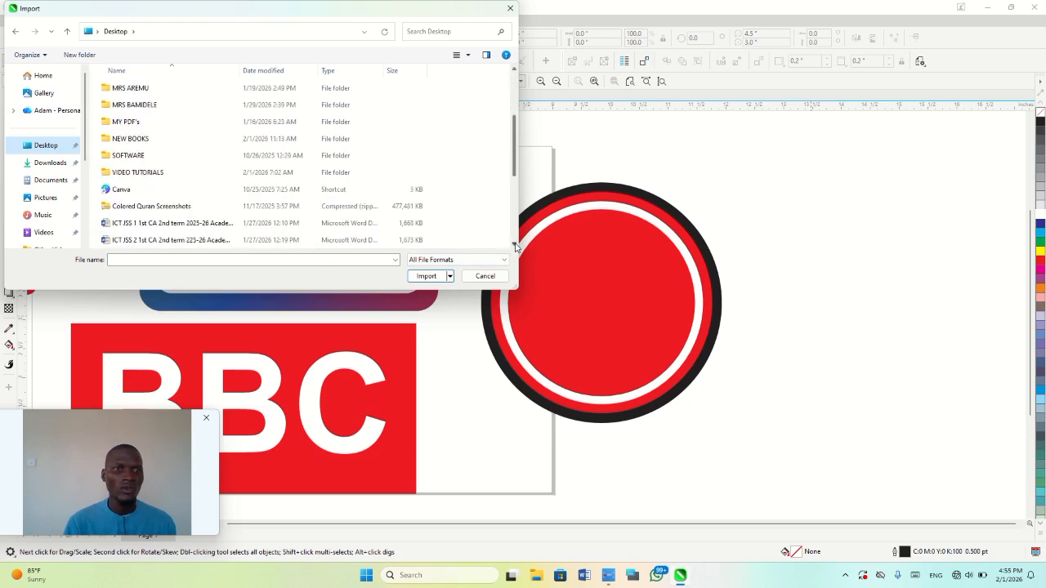
scroll(515, 245, "down", 3)
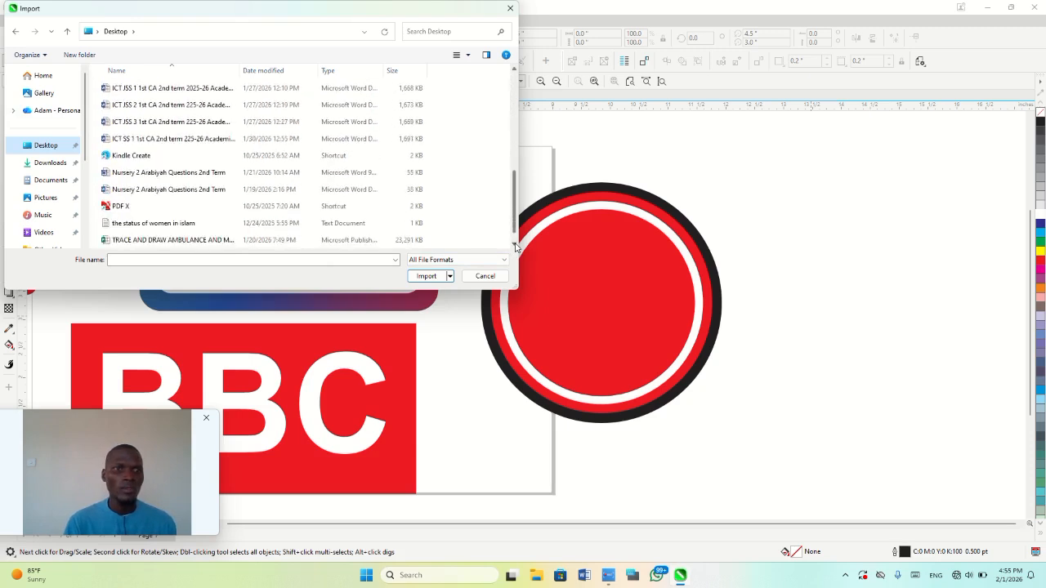
left_click(76, 197)
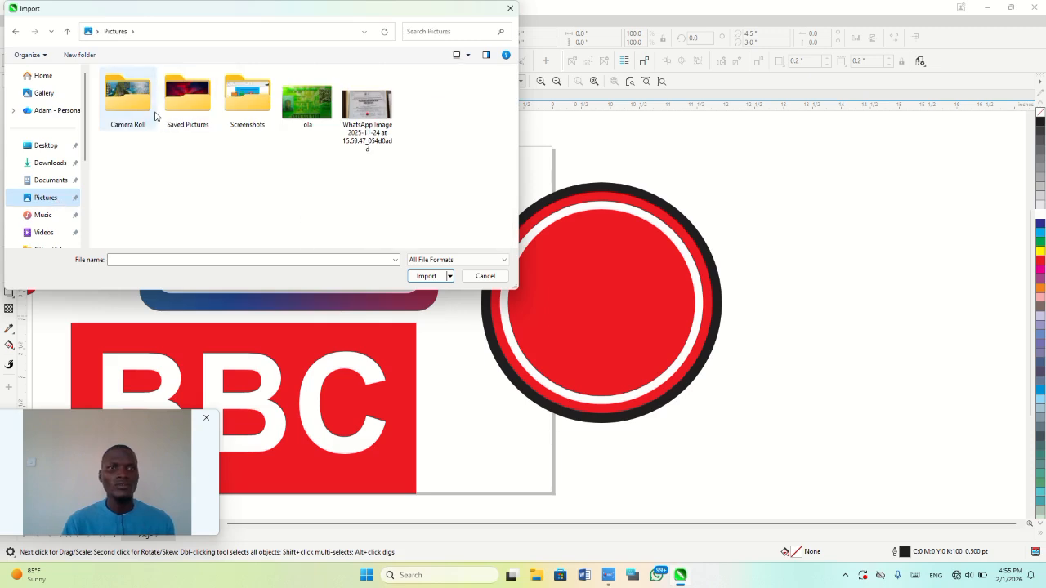
left_click(187, 117)
double_click(186, 117)
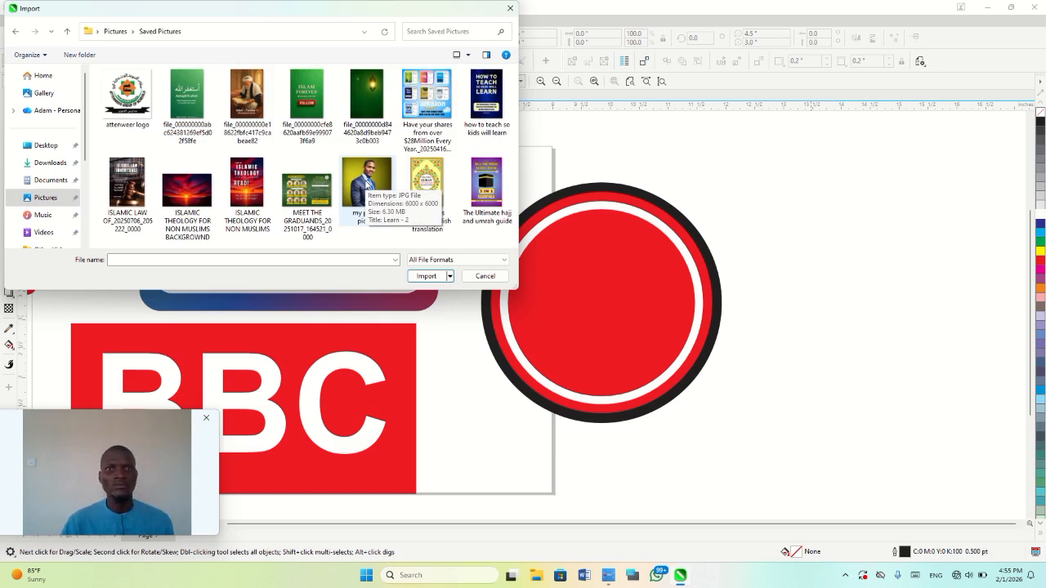
left_click(378, 185)
key("Up")
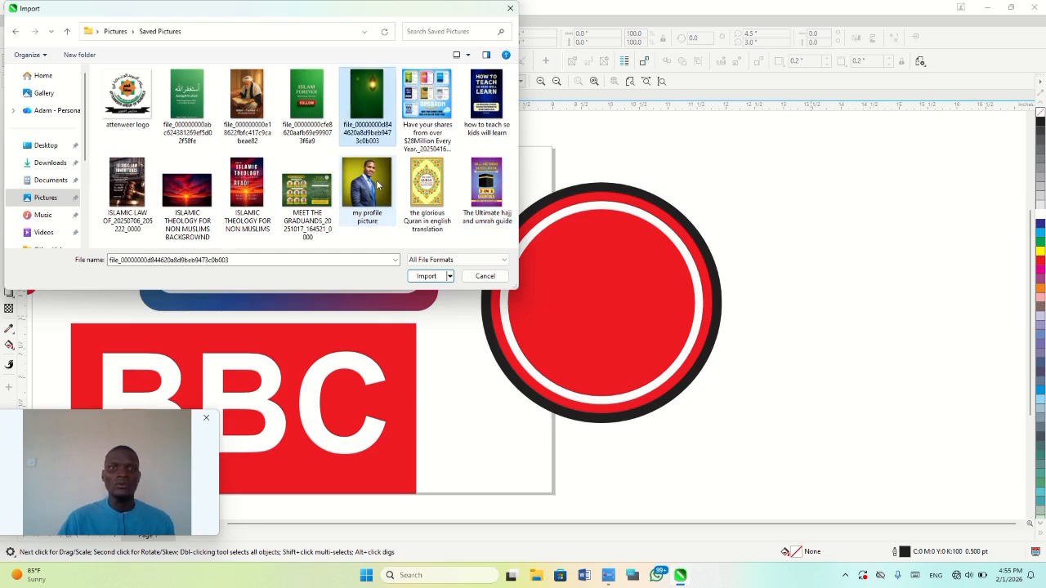
key("Down")
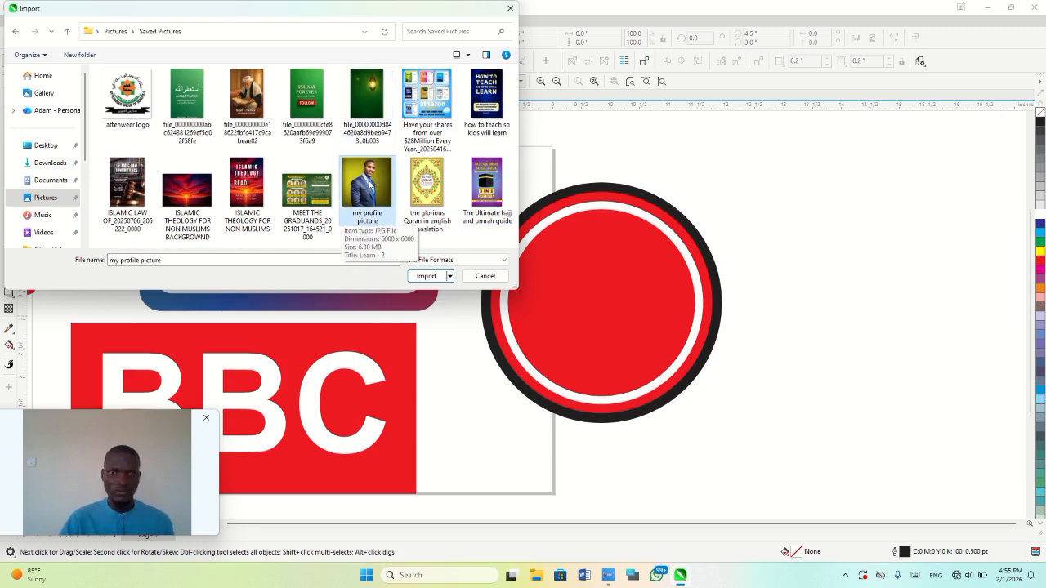
left_click(425, 276)
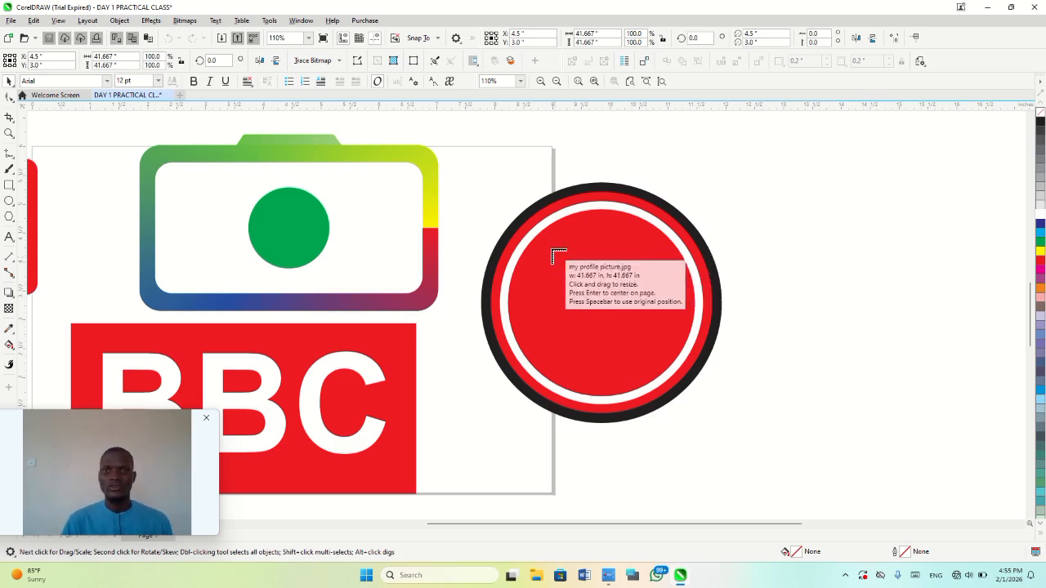
left_click_drag(556, 253, 726, 374)
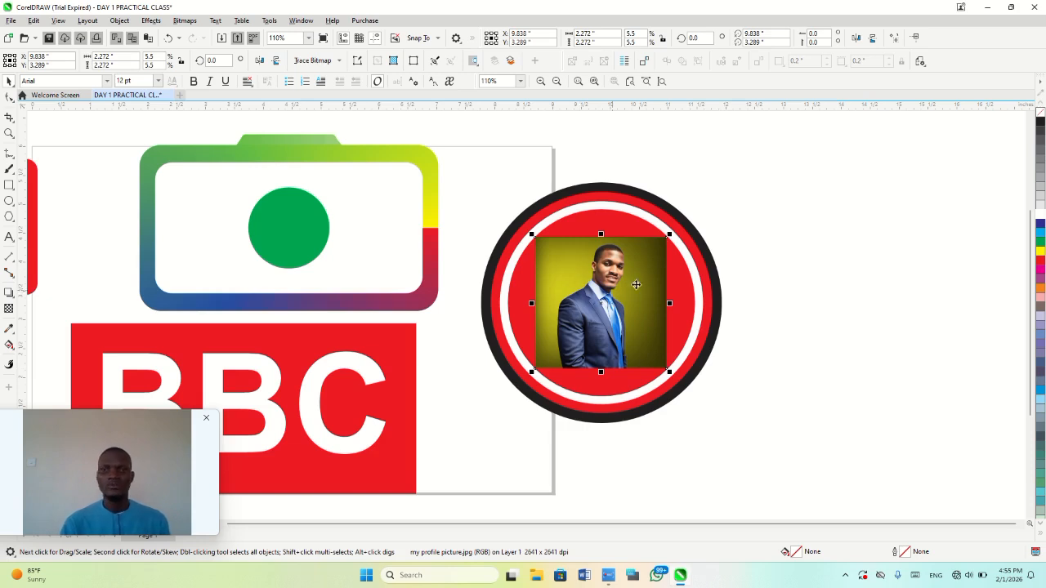
- With the Shape tool, add a node on the photo's upper edge and move it down to the crown of the man's head
key("F10")
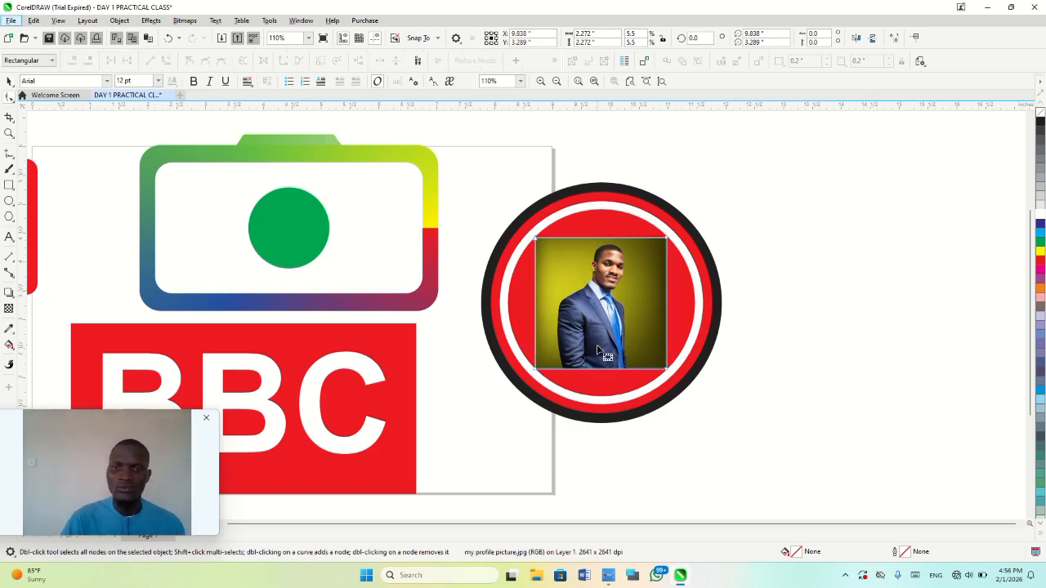
left_click(611, 240)
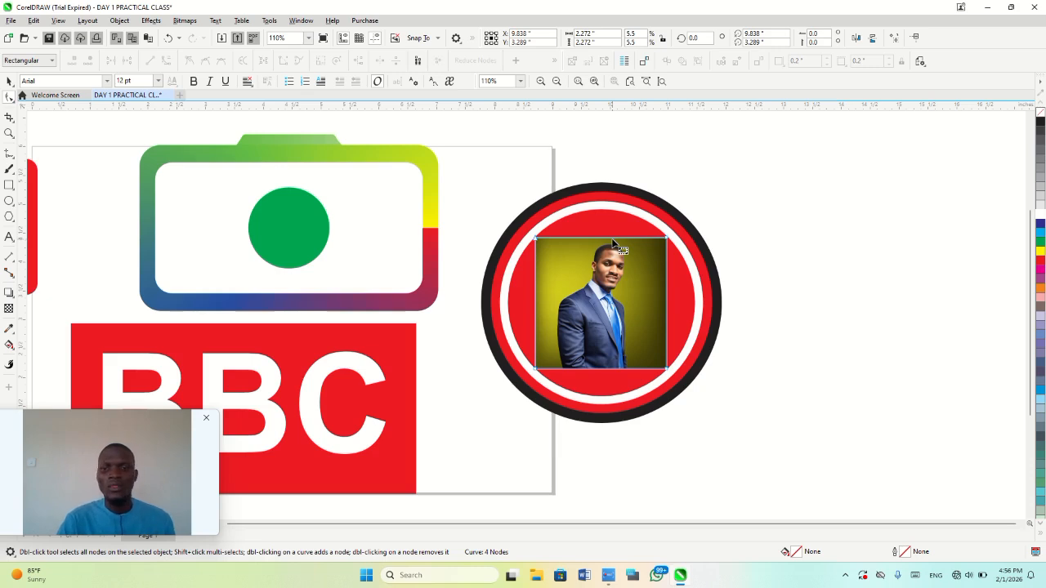
key("z")
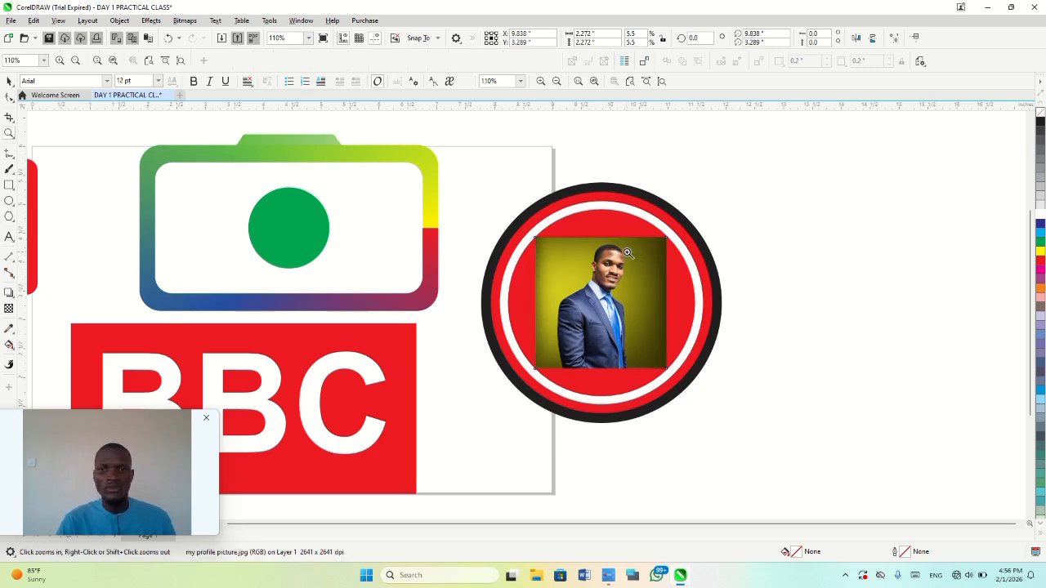
left_click_drag(529, 241, 693, 382)
key("space")
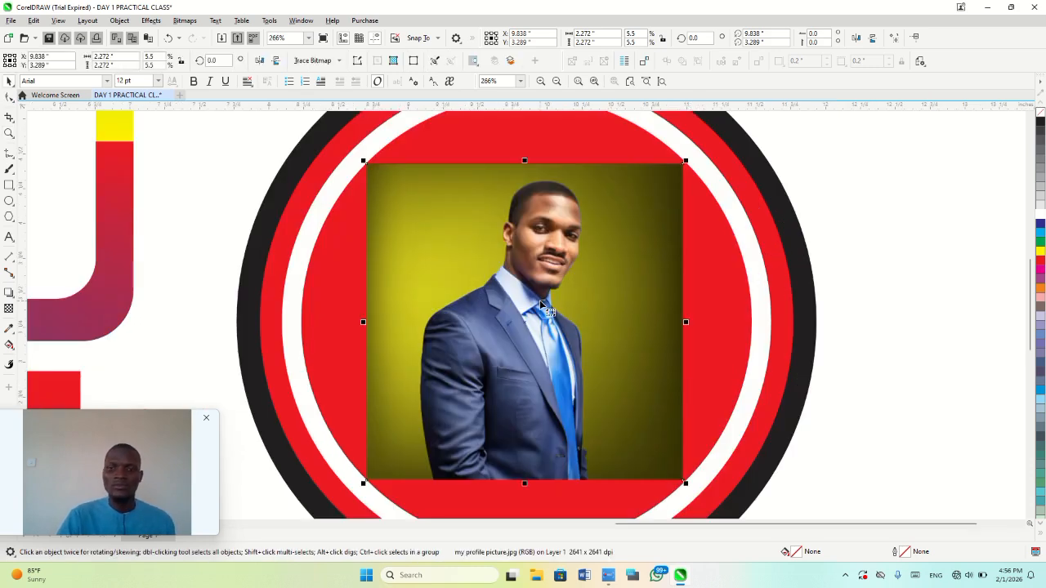
key("F10")
left_click(504, 165)
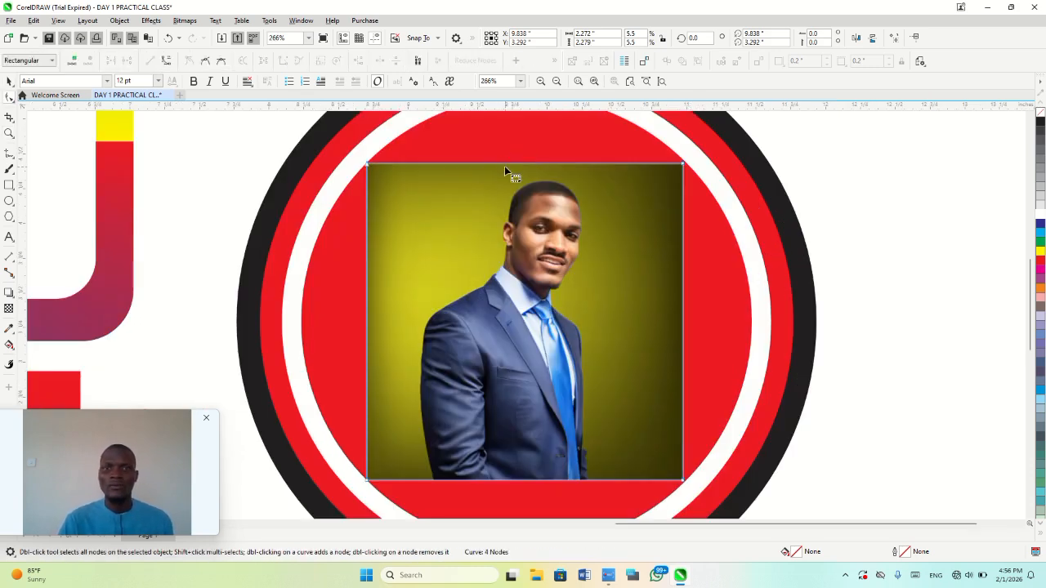
left_click(506, 163)
left_click(545, 164)
double_click(546, 163)
left_click_drag(547, 164, 546, 180)
- Bring the photo's upper-right corner node to the forehead and add a node on that edge, moved in to the cheek
left_click_drag(682, 165, 580, 200)
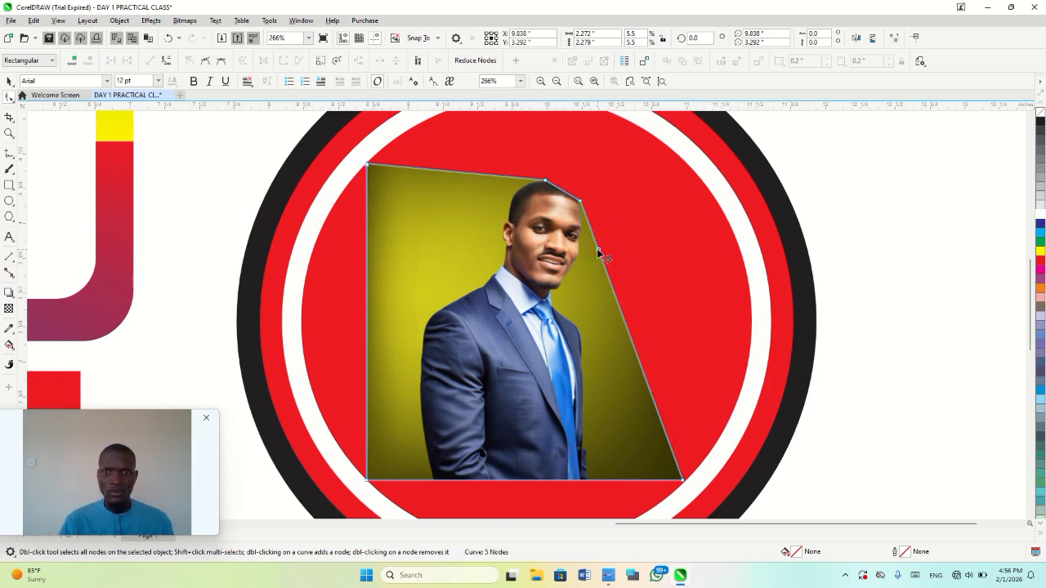
double_click(597, 249)
left_click_drag(596, 249, 578, 256)
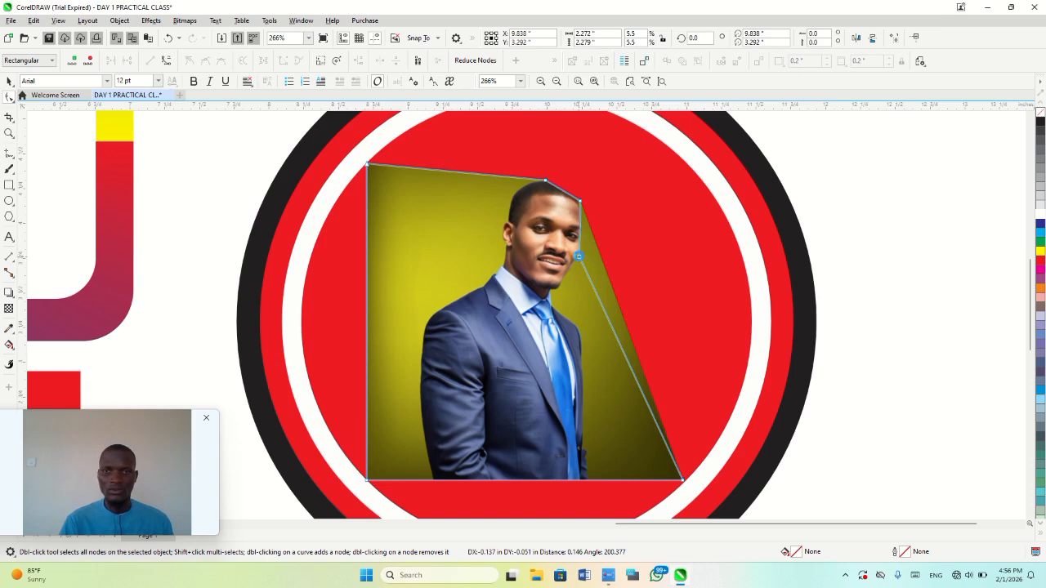
- Add two upper-edge nodes moved to the hairline and ear, and bring the photo's upper-left corner node to the shirt collar
left_click(490, 176)
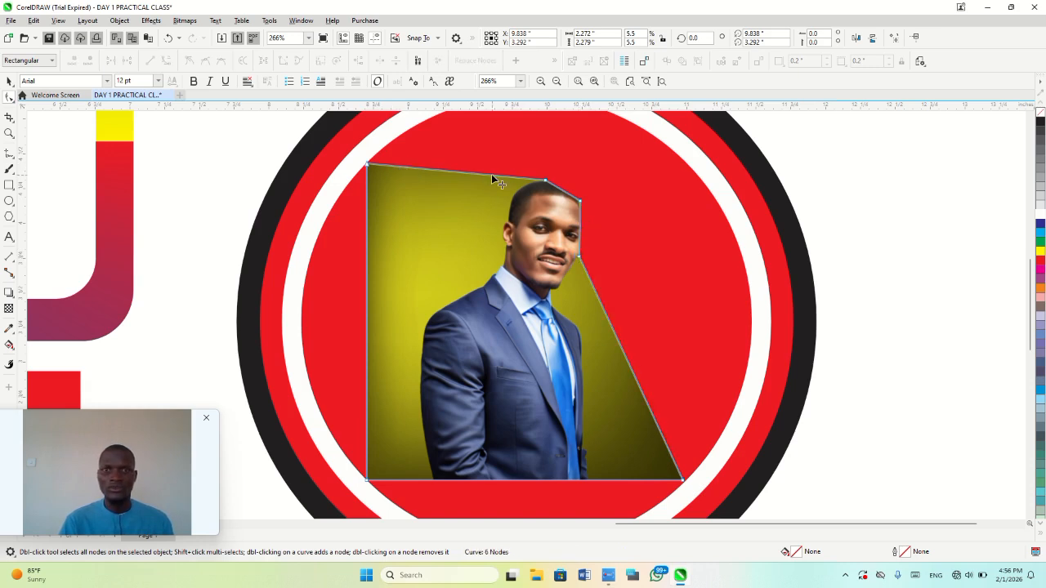
double_click(491, 174)
left_click_drag(491, 174, 514, 193)
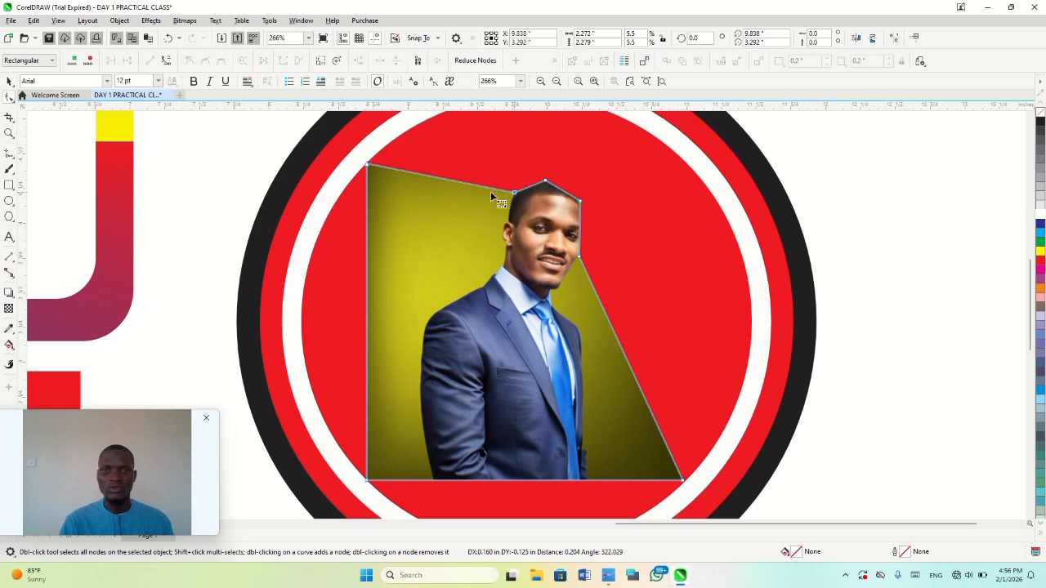
left_click(447, 180)
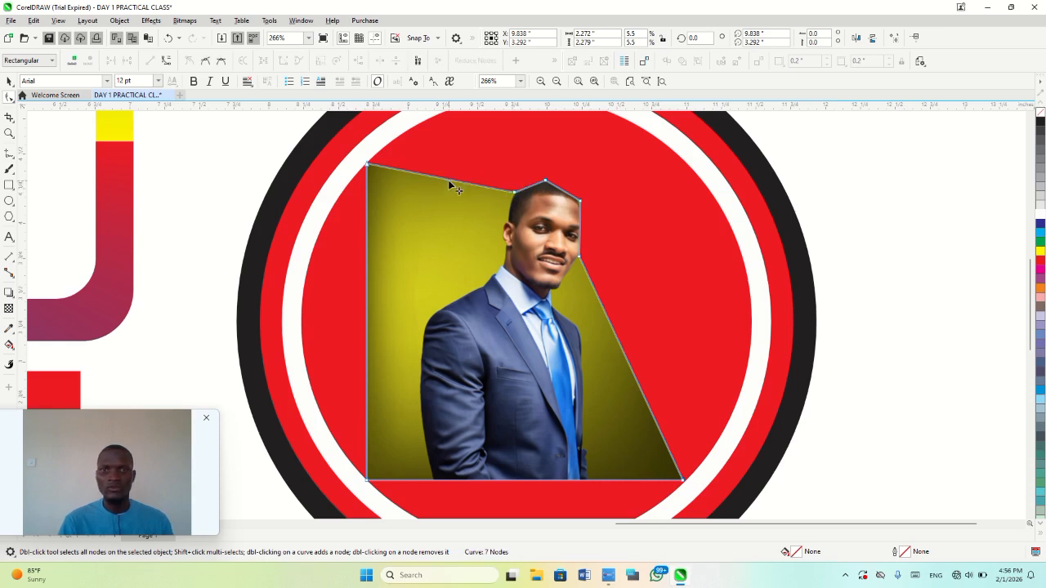
left_click_drag(449, 182, 502, 227)
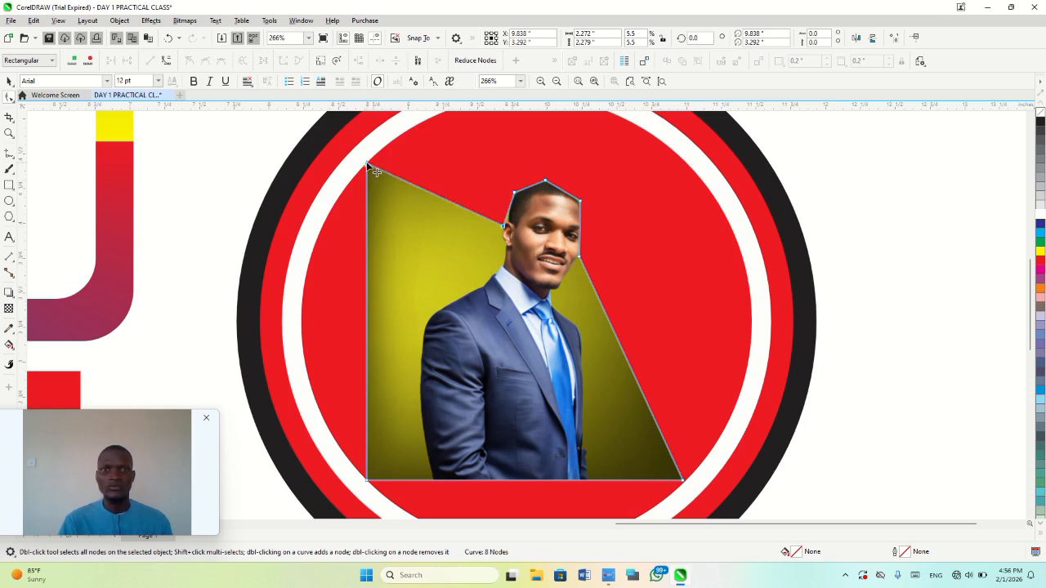
left_click_drag(367, 168, 503, 268)
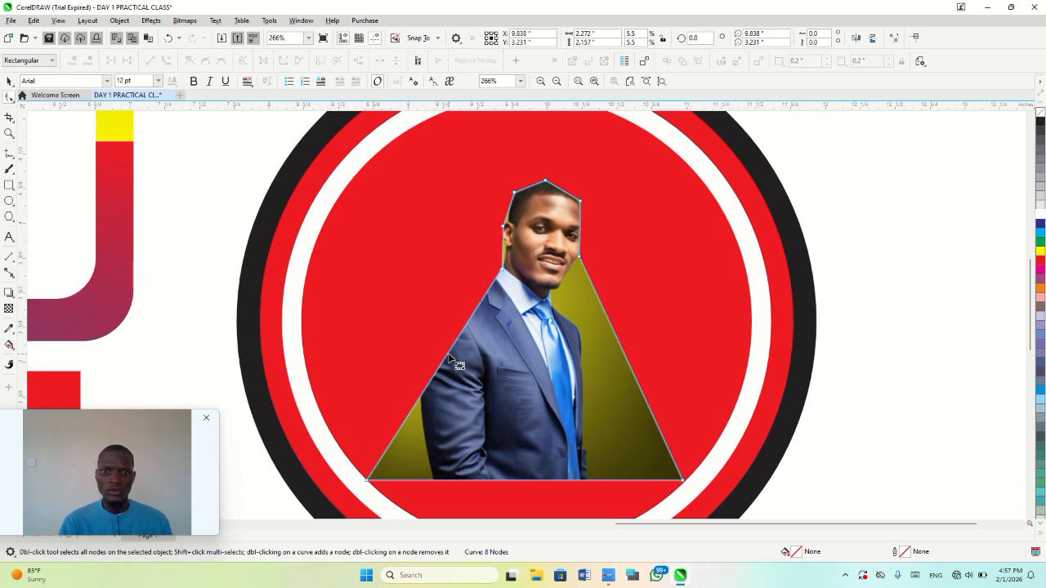
- Add a node at the left shoulder and move both lower corner nodes in to the edges of the suit
double_click(448, 357)
left_click_drag(449, 357, 424, 321)
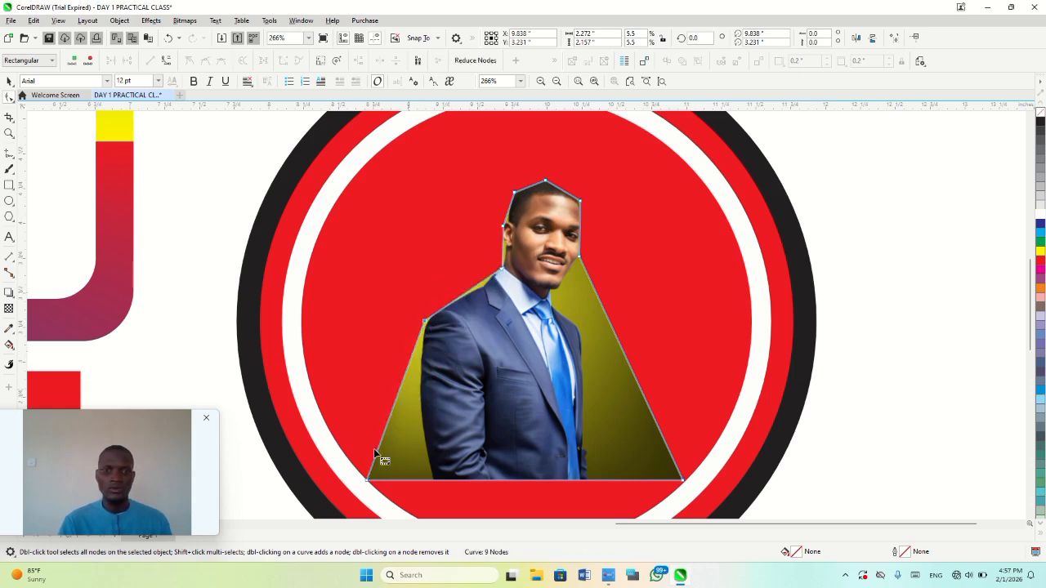
left_click_drag(370, 478, 432, 481)
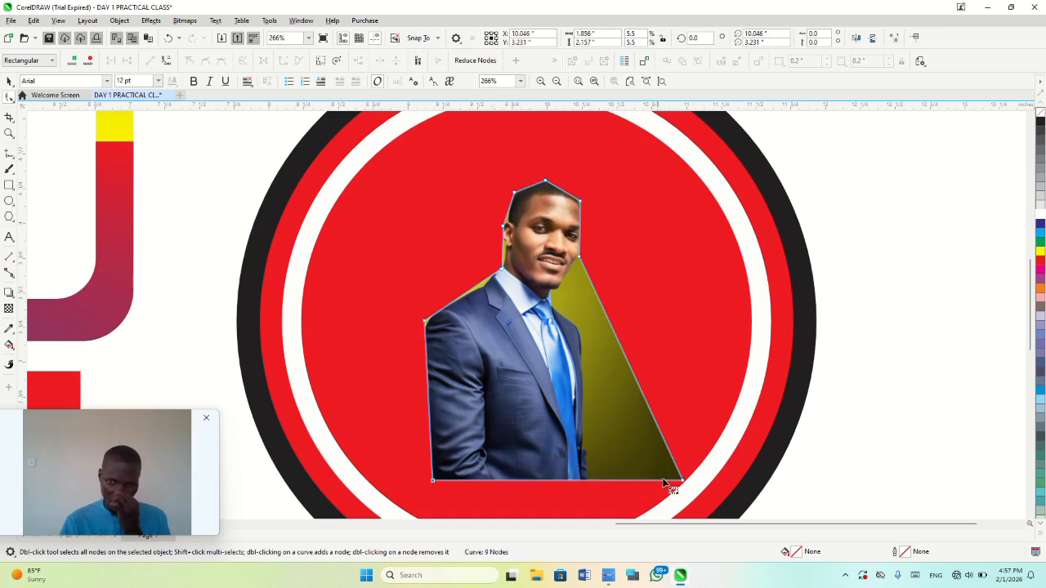
left_click_drag(684, 480, 589, 482)
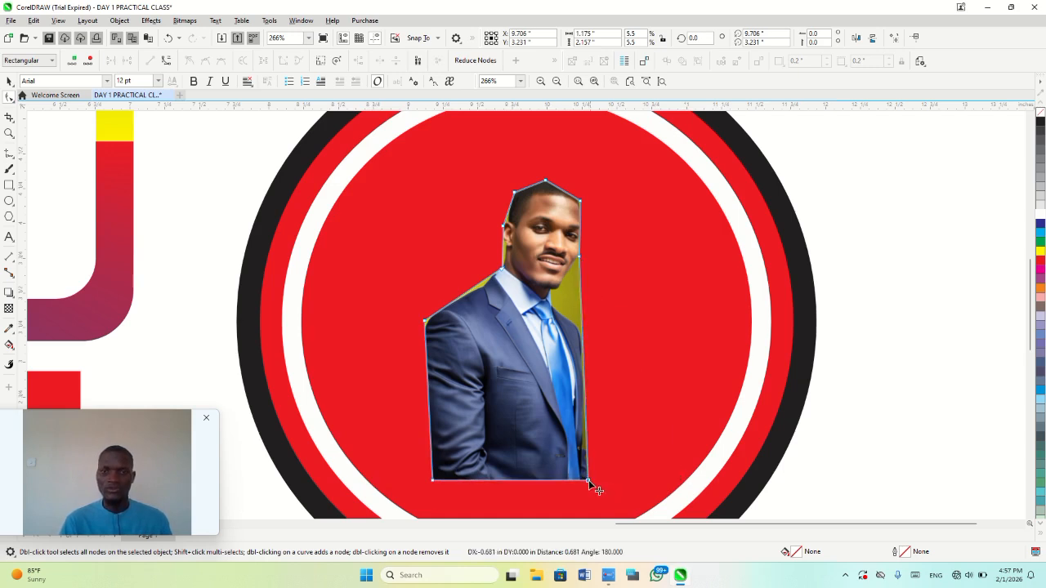
- Add nodes at the right shoulder, neck and chin, and move them to trim the background between the face and the suit
double_click(582, 333)
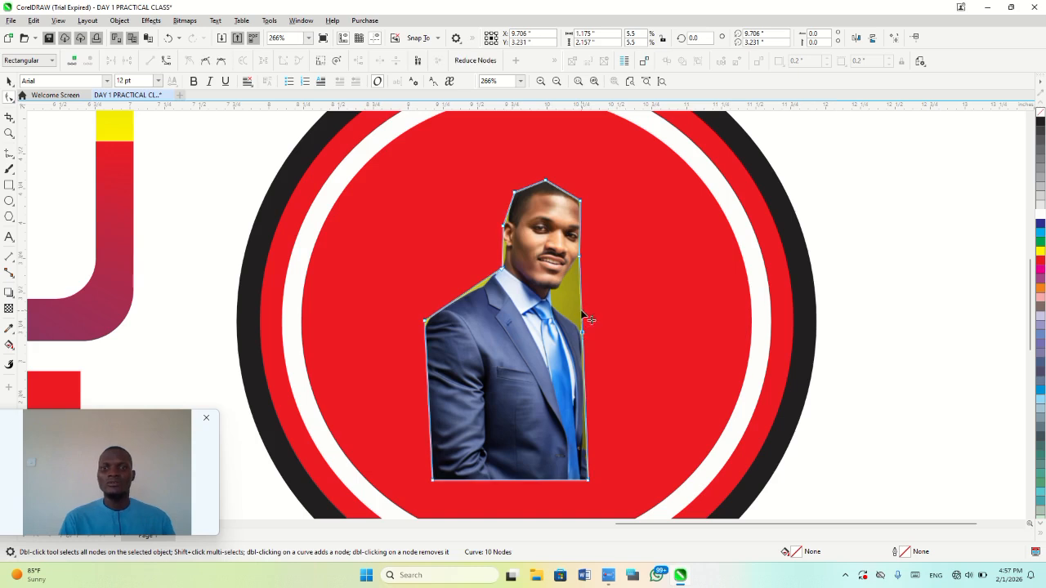
left_click_drag(586, 317, 561, 286)
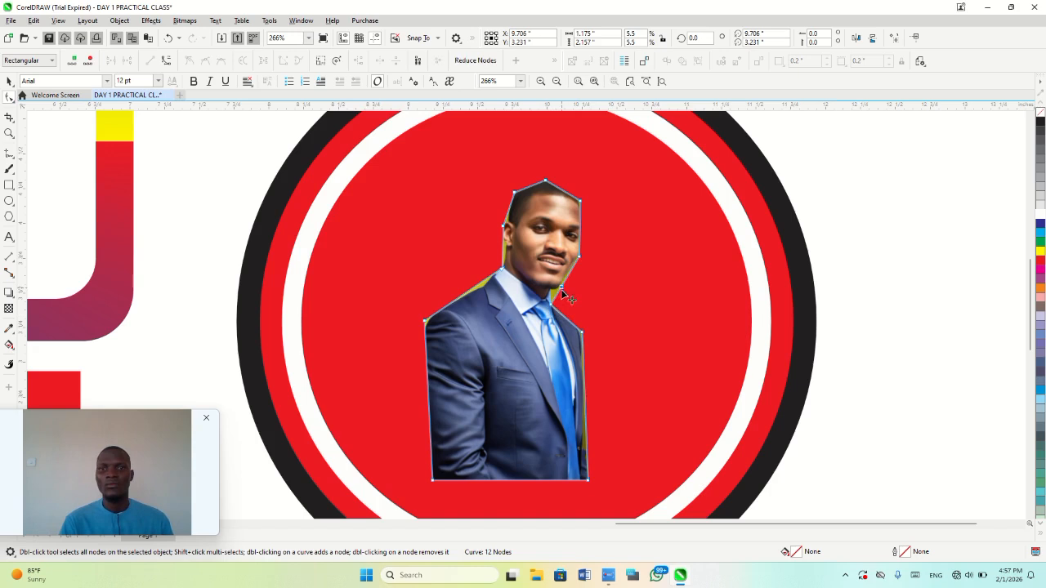
left_click(553, 294)
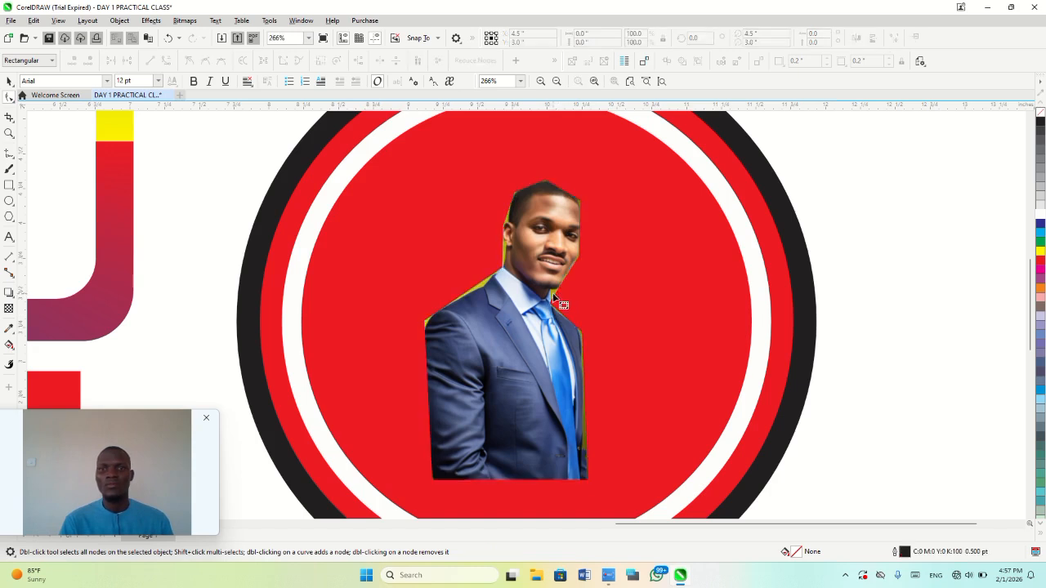
left_click(553, 295)
left_click(567, 297)
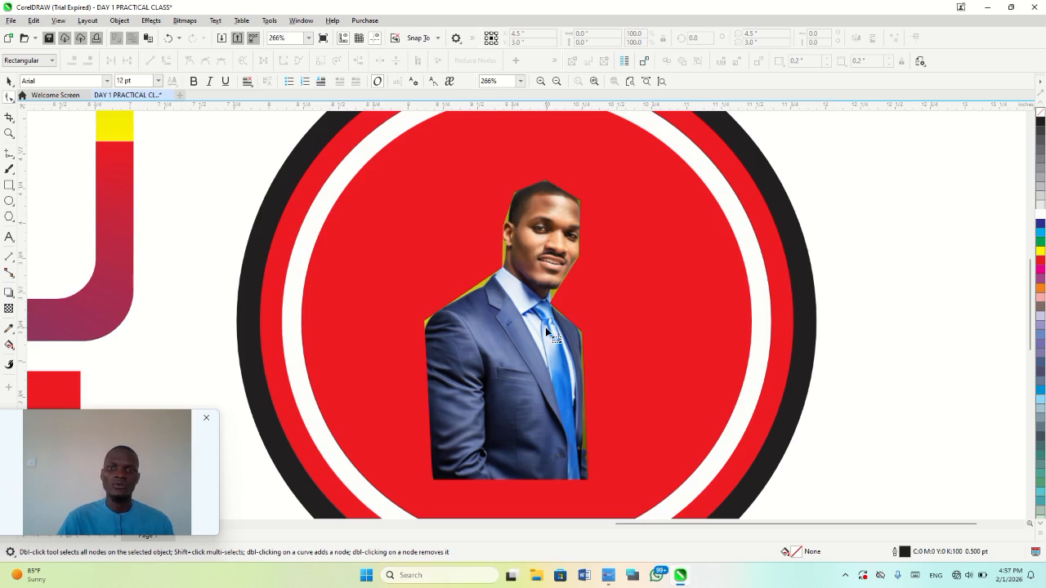
left_click(545, 327)
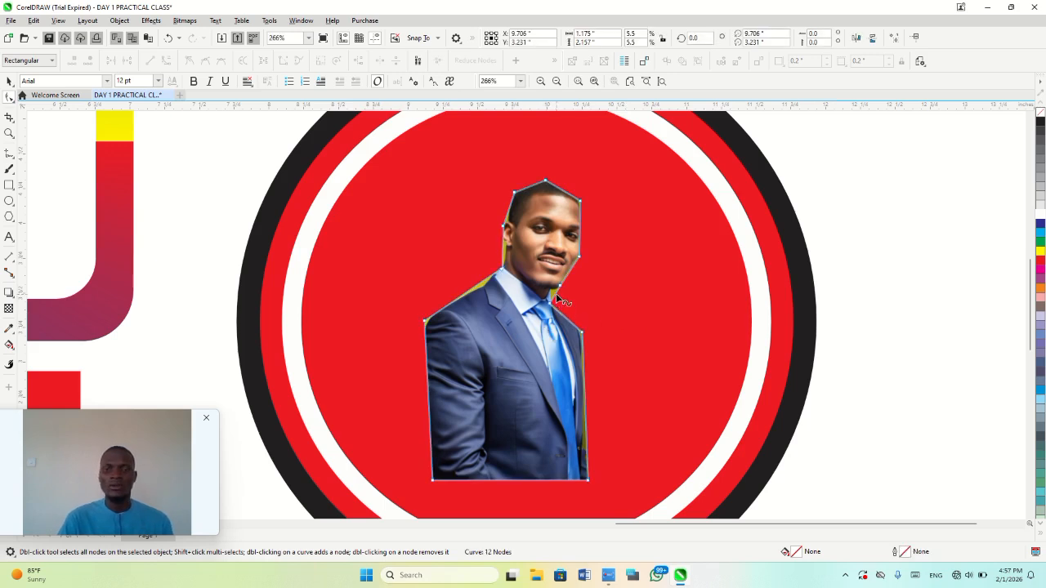
double_click(555, 293)
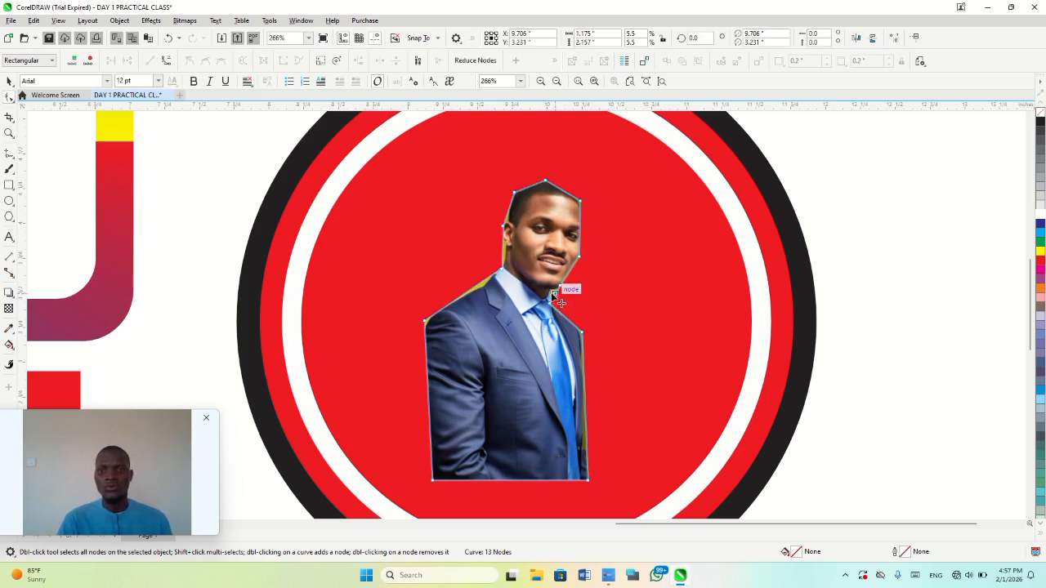
left_click_drag(555, 293, 549, 290)
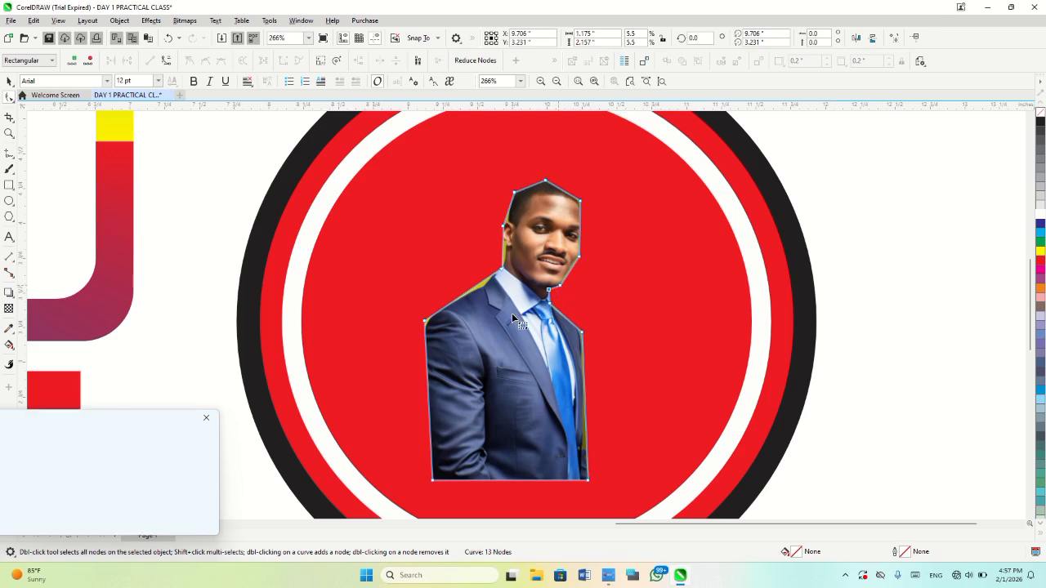
- Enlarge the portrait cutout to about 1.72 by 3.16 inches and position it near the middle of the ringed red circle
key("space")
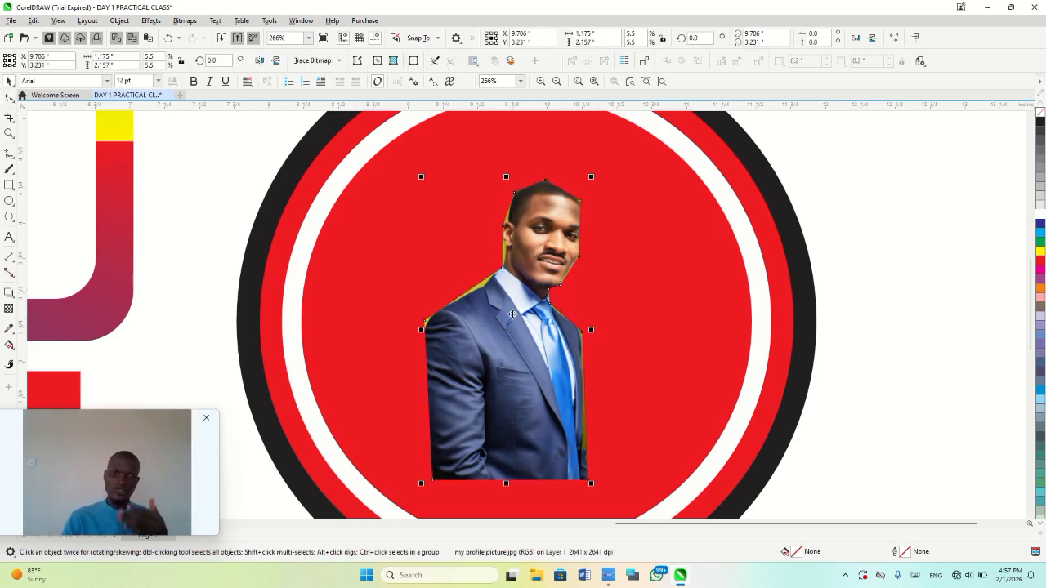
key("F4")
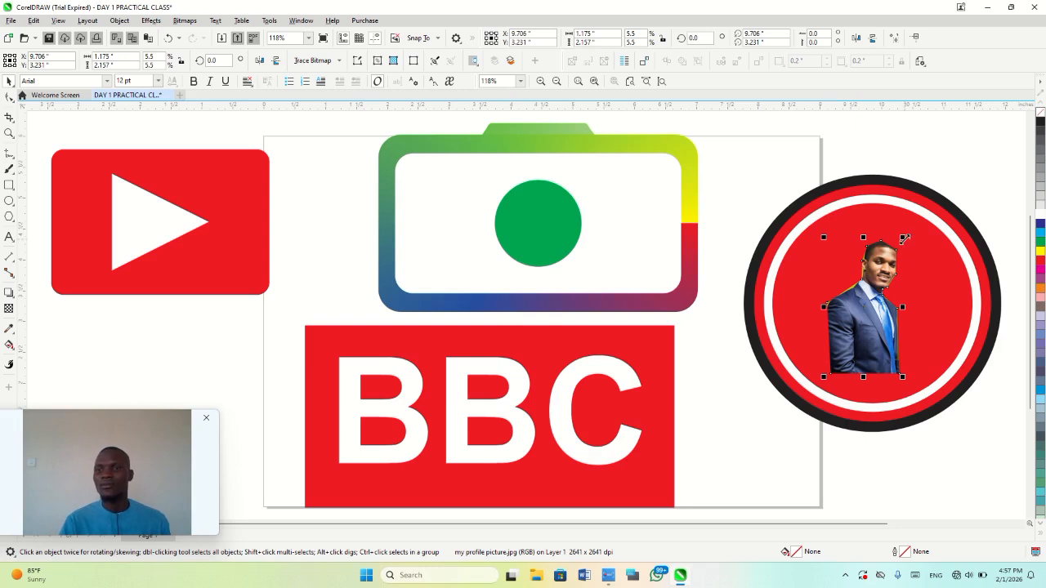
left_click_drag(903, 238, 951, 208)
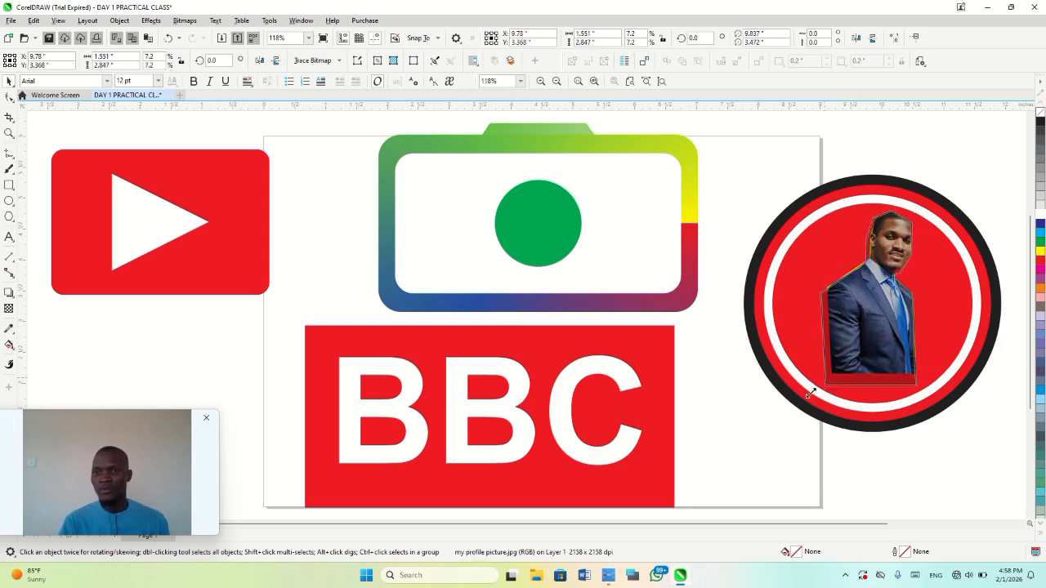
left_click_drag(810, 393, 793, 411)
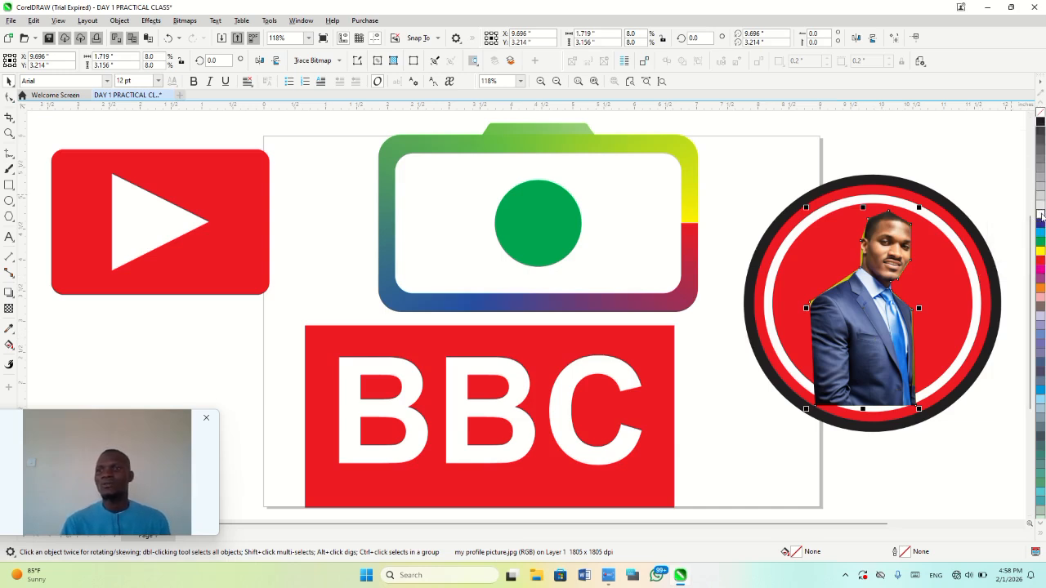
mouse_move(882, 314)
left_mouse_down()
mouse_move(873, 309)
mouse_move(891, 303)
left_mouse_up()
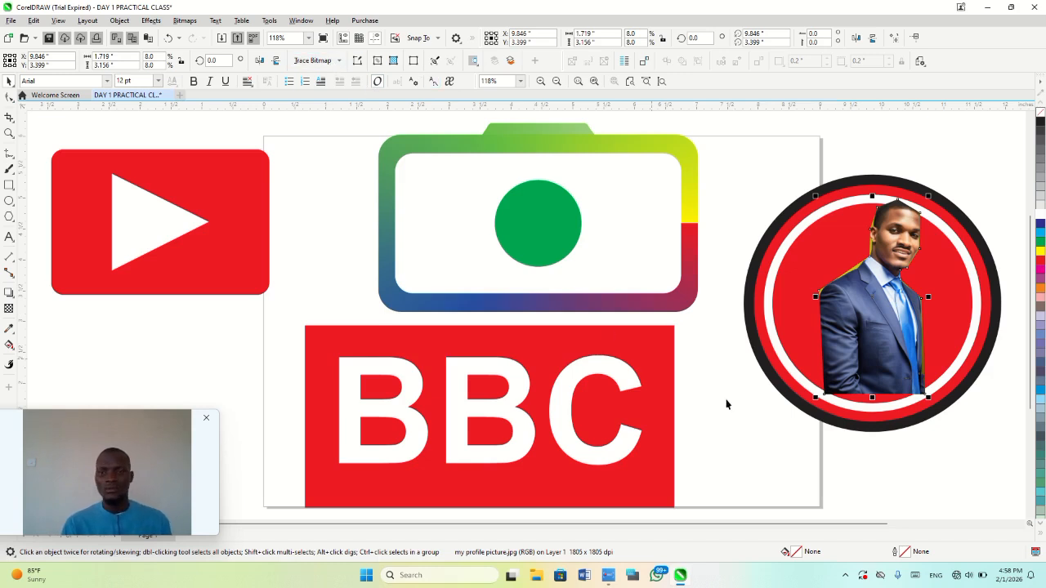
left_click(719, 428)
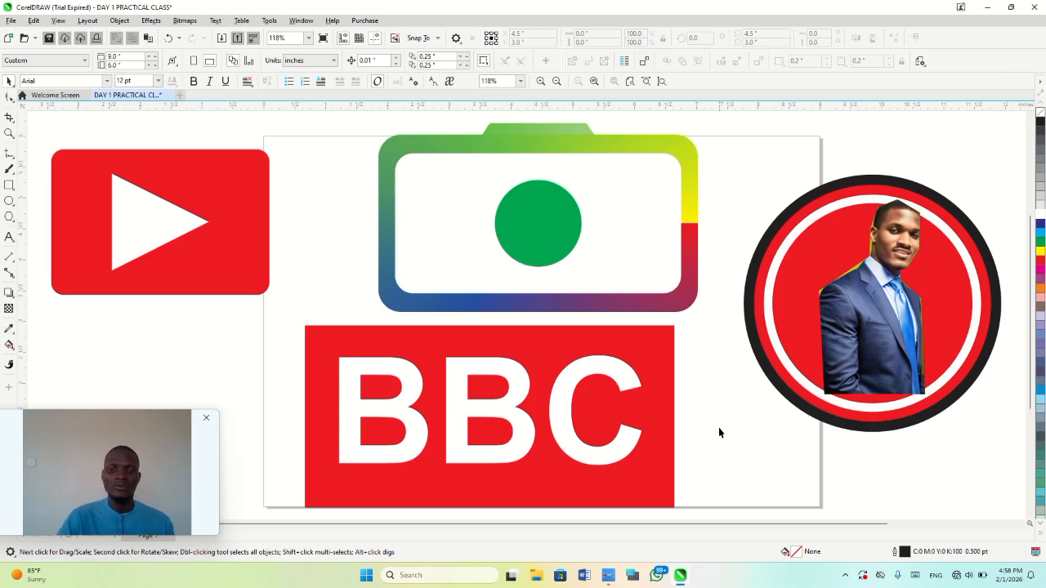
- Add the artistic text "ASDFLKJHG" in the empty area between the BBC logo and the ringed circle
key("F8")
left_click(723, 439)
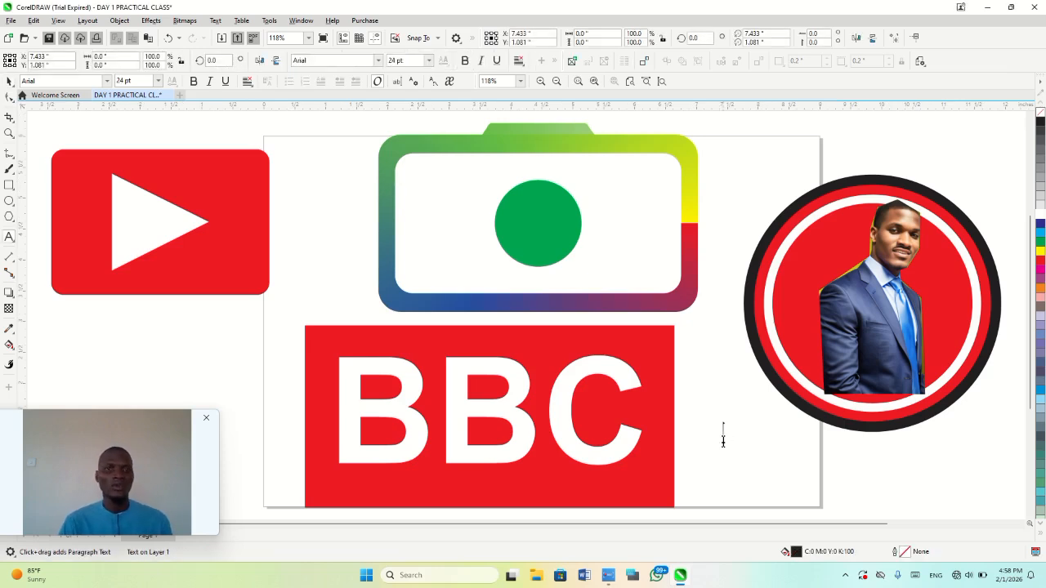
type("ASD")
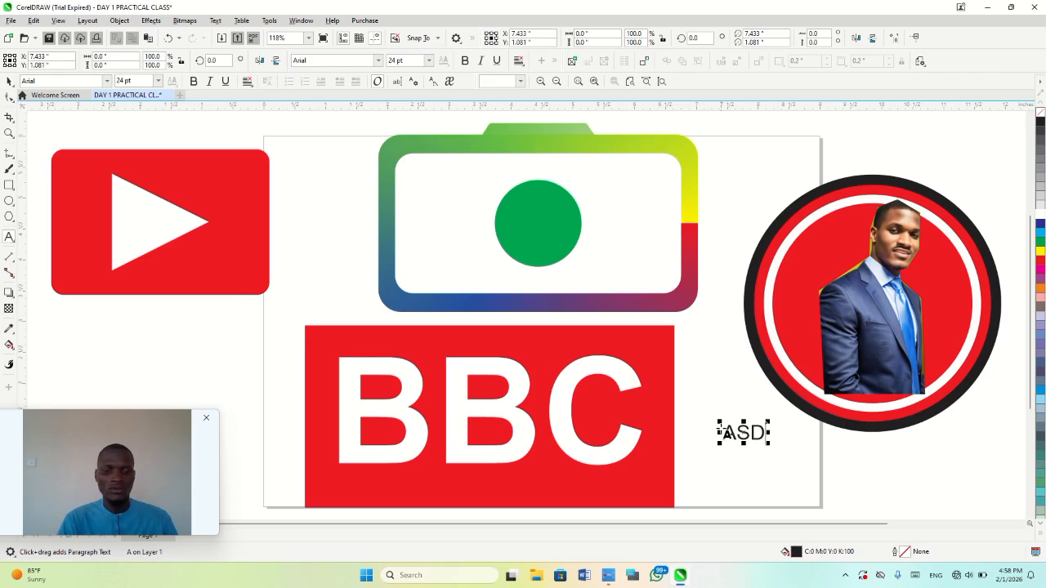
type("FLKJHG")
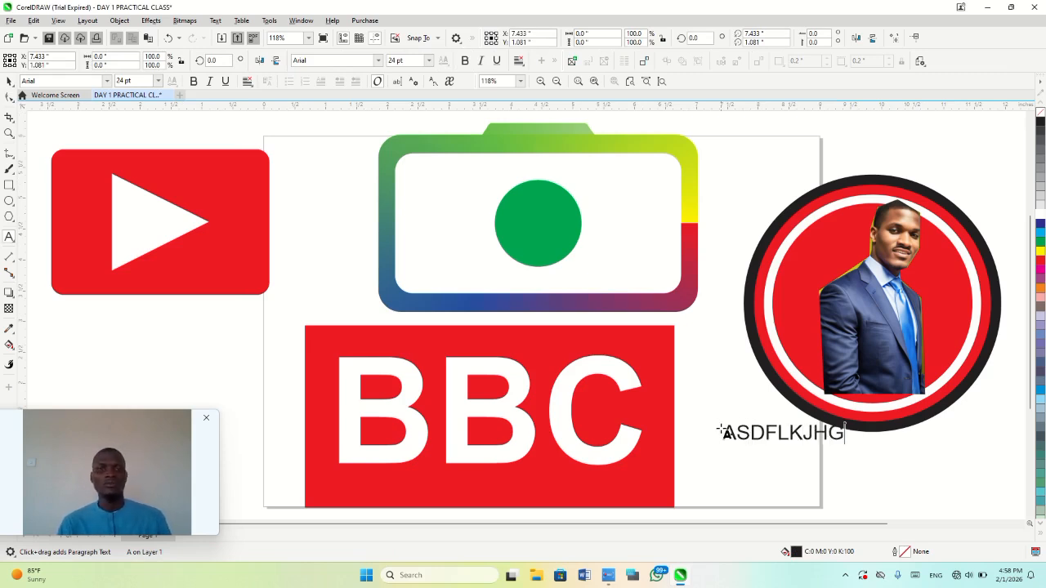
- Preview successive typefaces on the whole "ASDFLKJHG" text and apply the HoloLens MDL2 Assets font
key("ctrl+a")
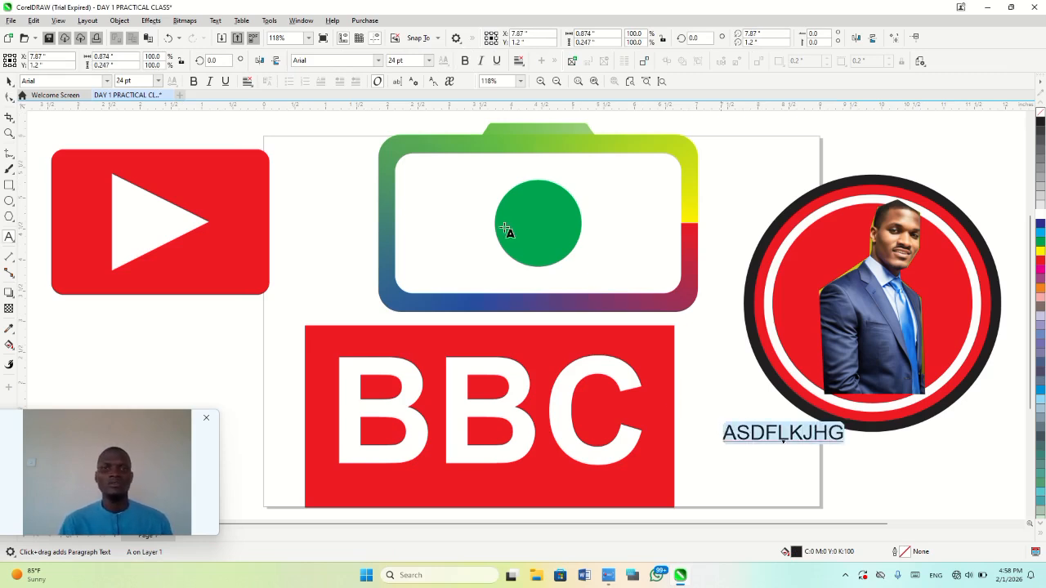
left_click(378, 61)
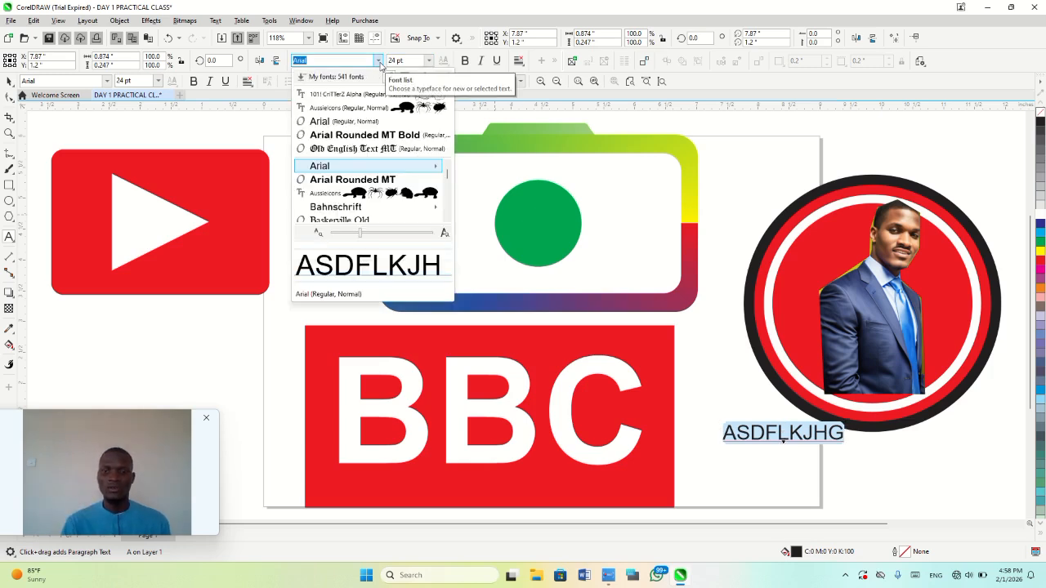
key("Down")
key("Down")
key("Down")
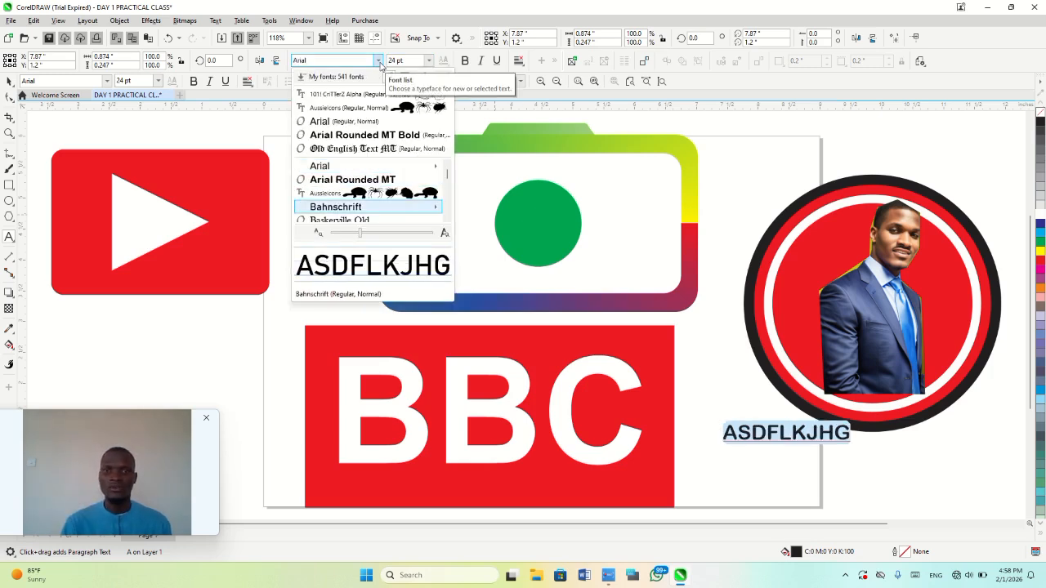
key("Down")
key("Down")
key("Down")
key("Down")
key("Down")
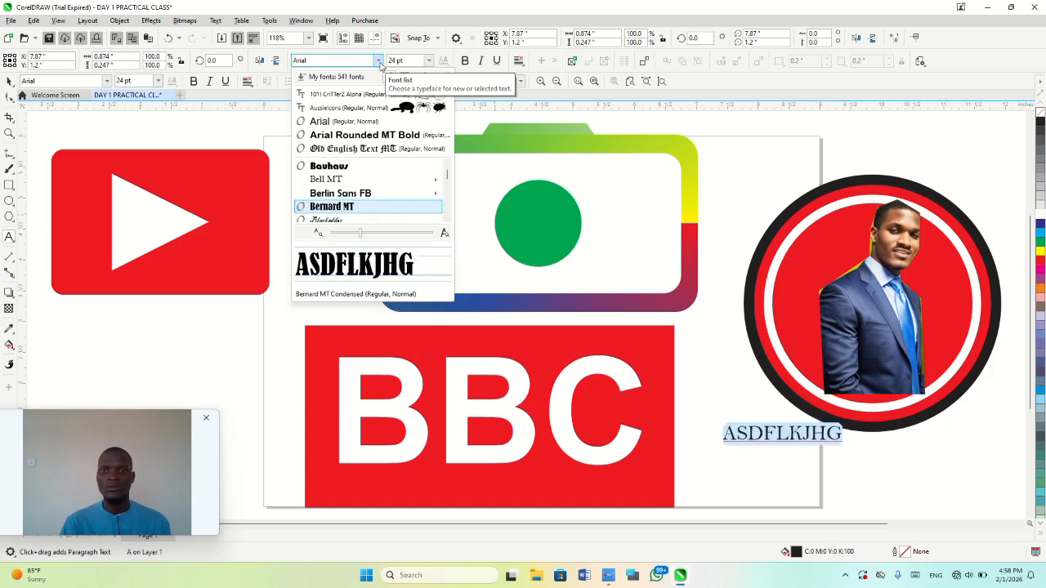
key("Down")
key("Down")
key("Down")
key("Down")
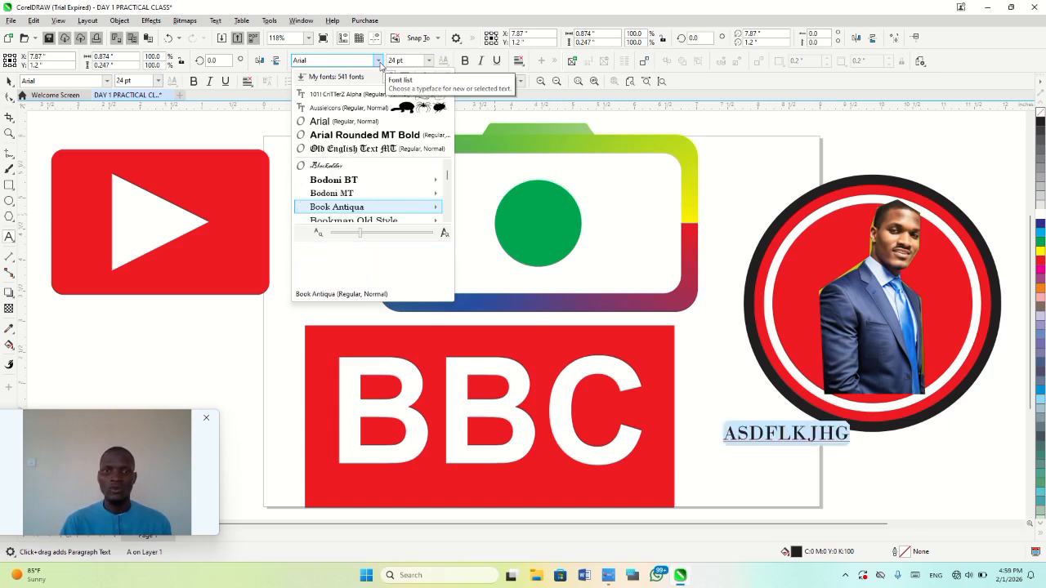
key("Down")
key("Down")
key("Down")
key("Down")
key("Down")
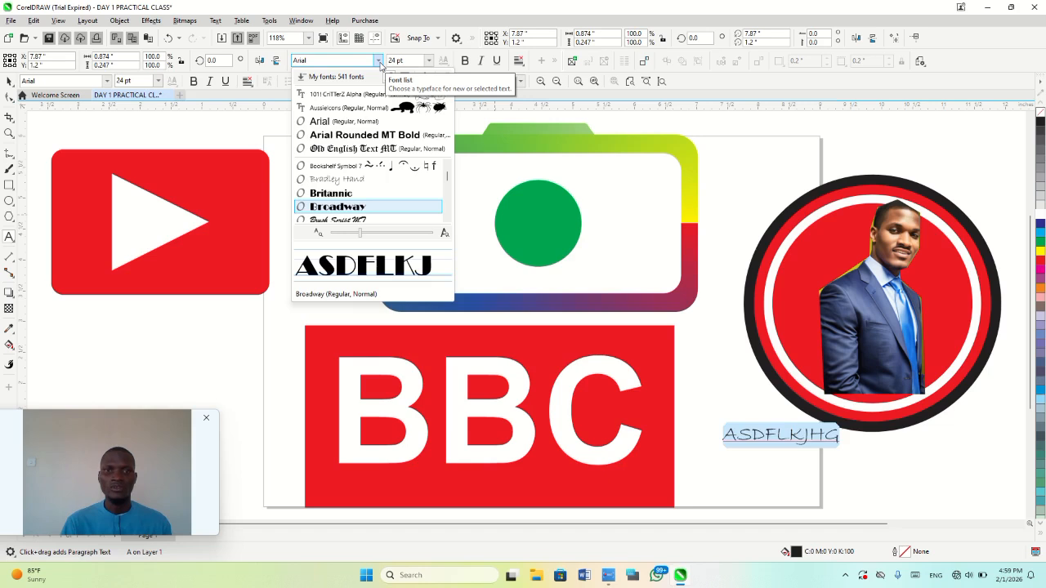
key("Down")
key("Down")
key("Down")
key("Down")
key("Down")
key("Down")
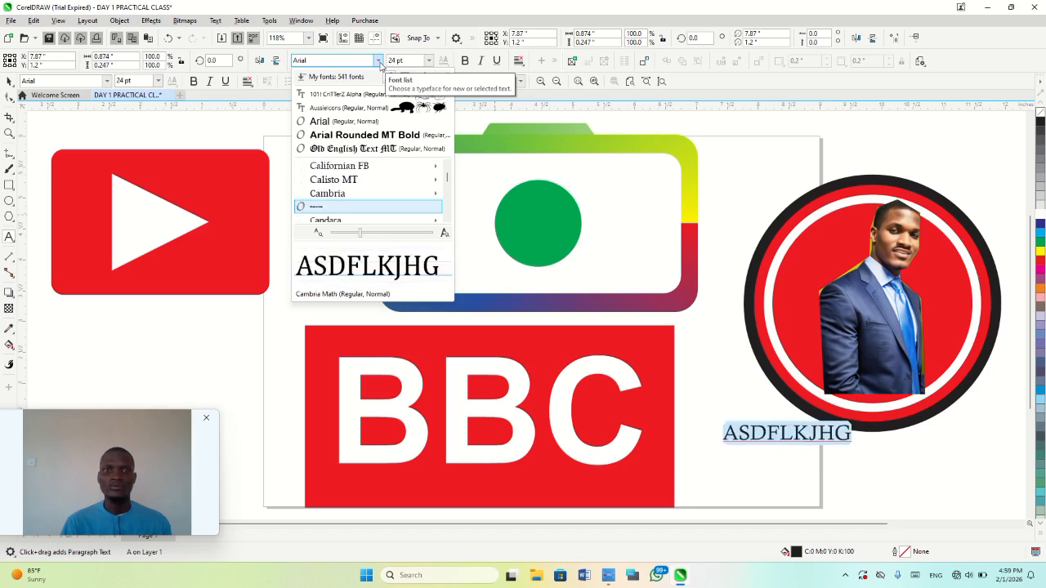
key("Down")
key("Down")
key("Down")
key("Down")
key("Down")
key("Down")
key("Down")
key("Down")
key("Down")
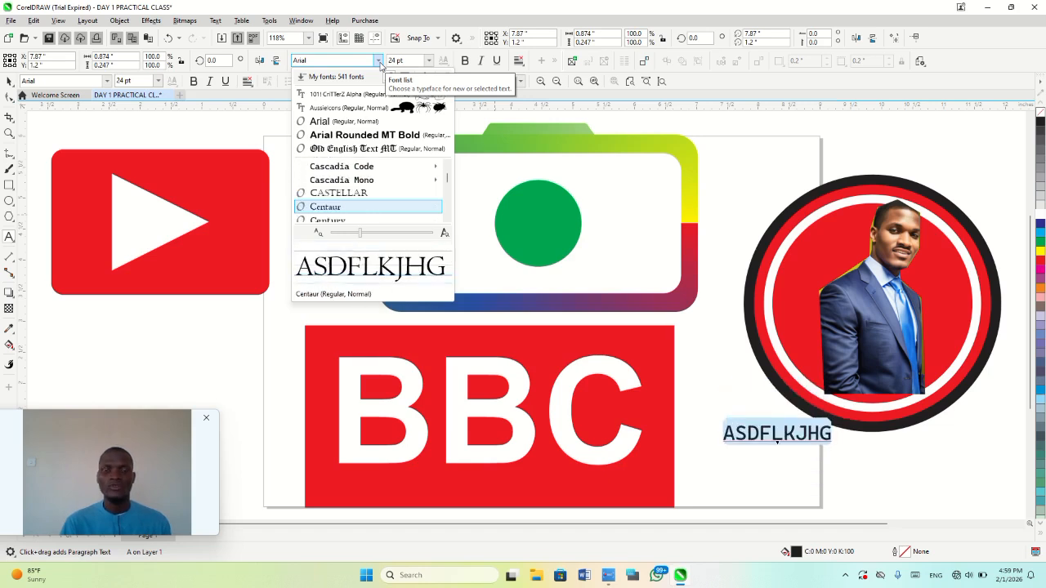
key("Down")
key("Down")
key("Down")
key("Down")
key("Down")
key("Down")
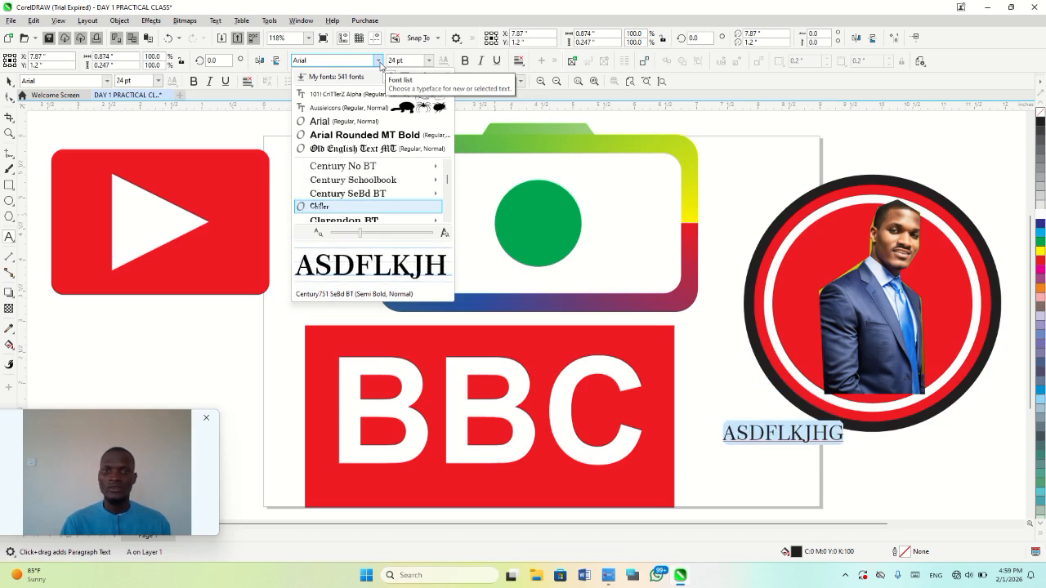
key("Down")
key("Down")
key("Down")
key("Down")
key("Down")
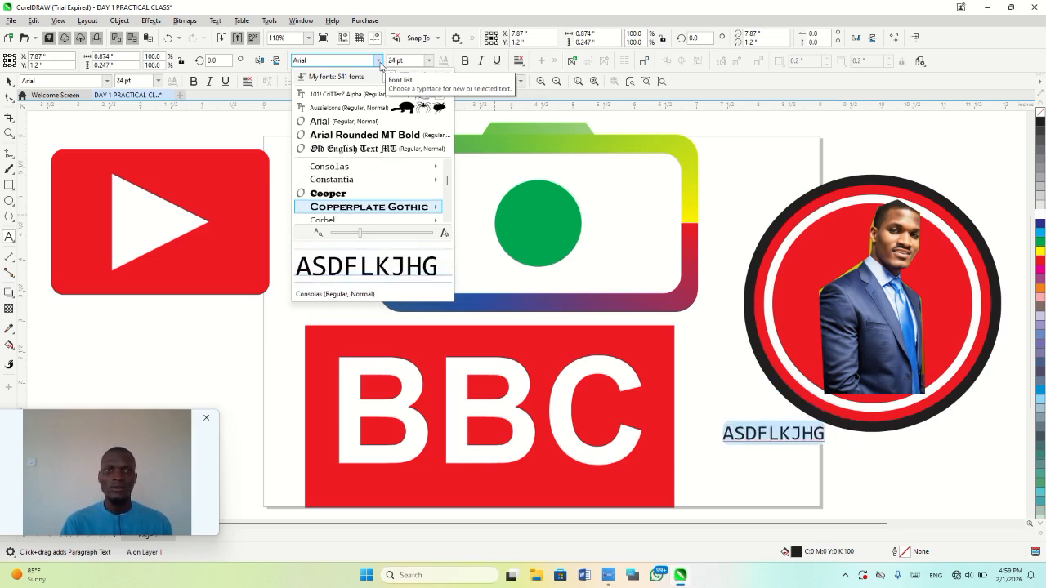
key("Down")
key("Down")
key("Down")
key("Down")
key("Down")
key("Down")
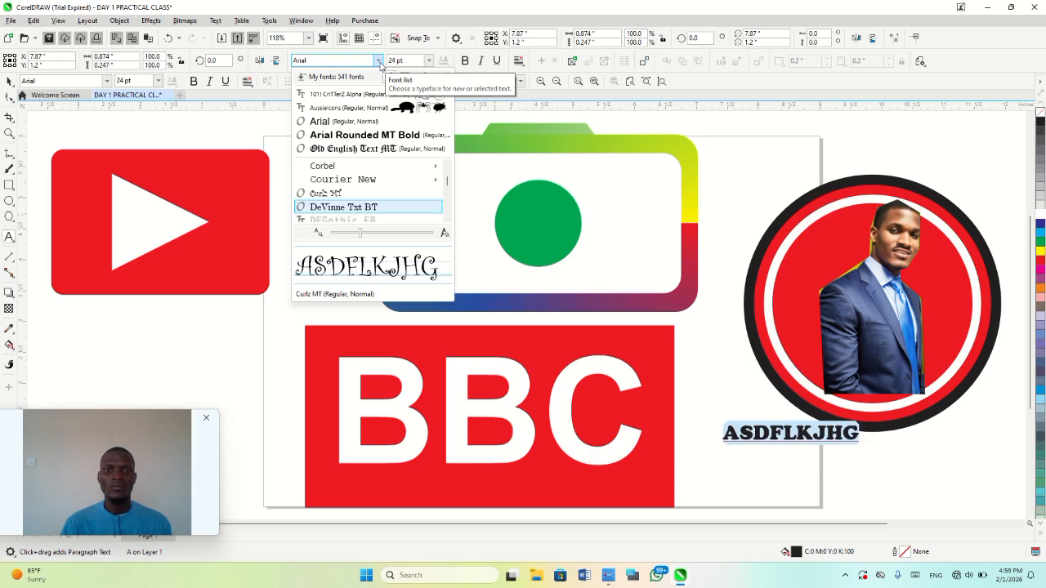
key("Down")
key("Down")
key("Down")
key("Down")
key("Down")
key("Down")
key("Down")
key("Down")
key("Down")
key("Down")
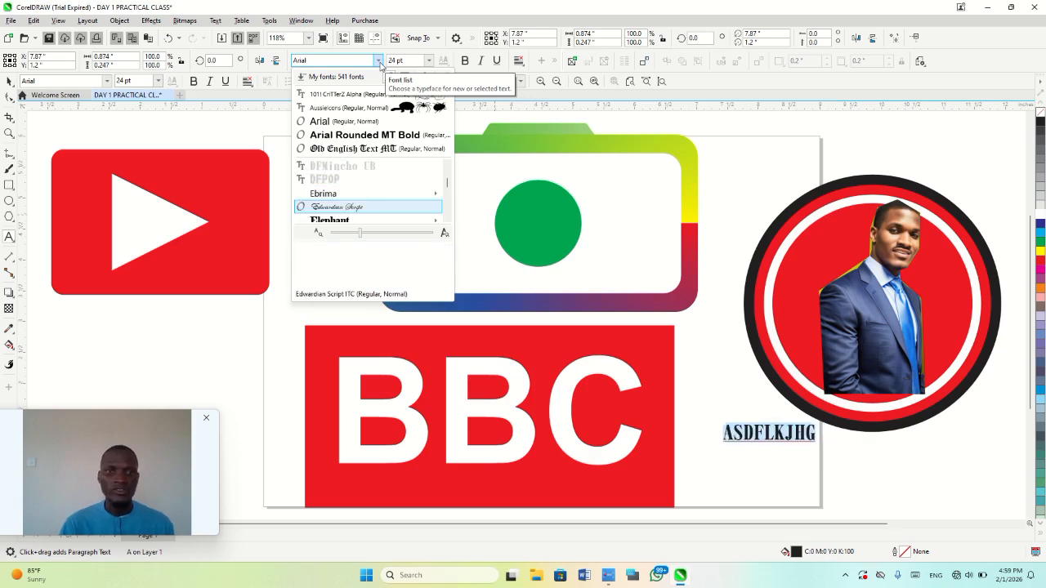
key("Down")
key("Down")
key("Down")
key("Down")
key("Down")
key("Down")
key("Down")
key("Down")
key("Down")
key("Down")
key("Down")
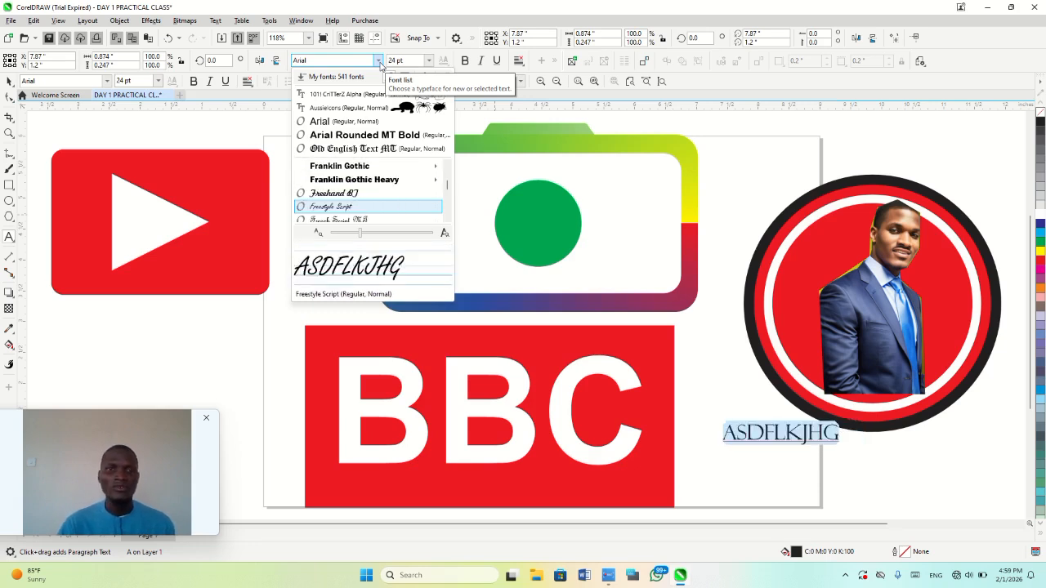
key("Down")
key("Down")
key("Down")
key("Down")
key("Down")
key("Down")
key("Down")
key("Down")
key("Down")
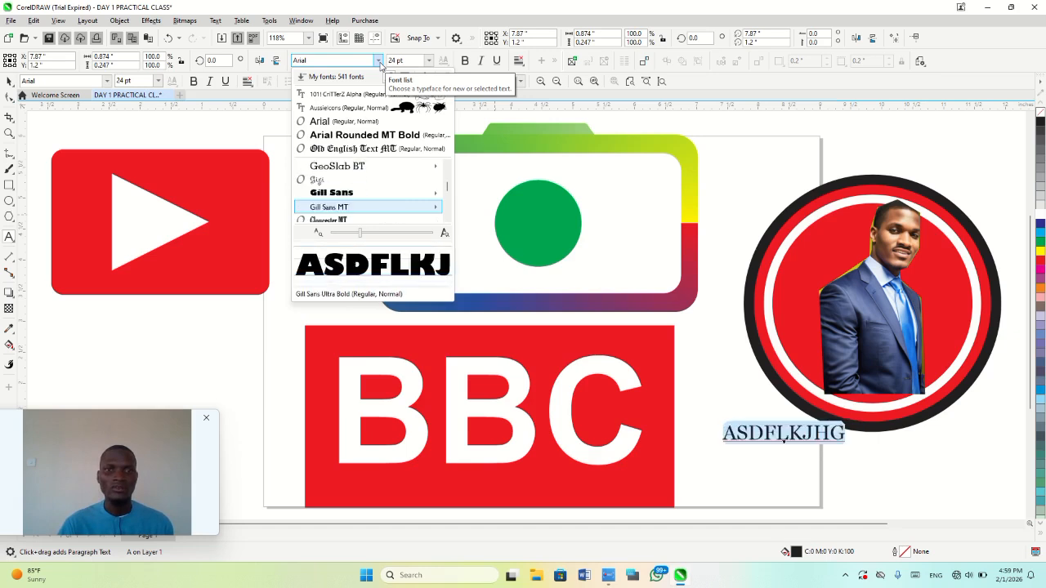
key("Up")
key("Up")
key("Up")
key("Up")
key("Down")
key("Down")
key("Down")
key("Down")
key("Down")
key("Down")
key("Down")
key("Down")
key("Down")
key("Down")
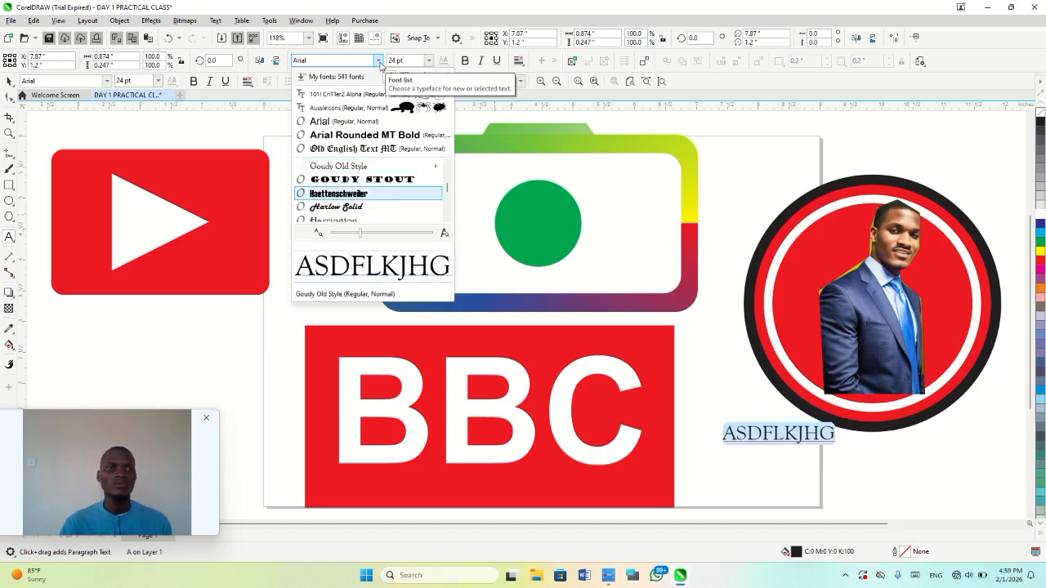
key("Up")
key("Up")
key("Up")
key("Up")
key("Up")
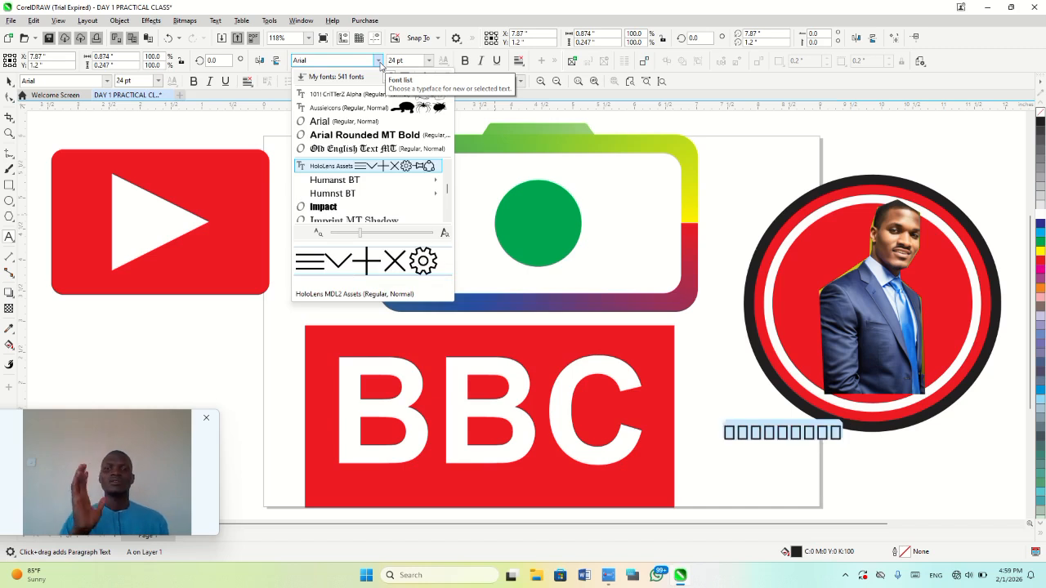
key("Return")
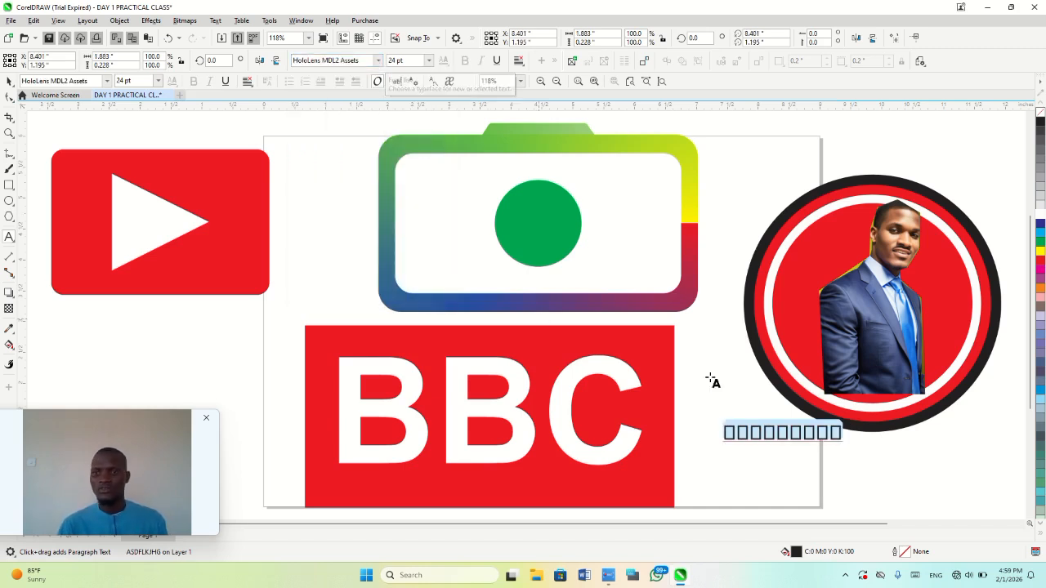
- Scale the line of text beside the BBC logo up to about 2.84 inches wide
left_click(777, 432)
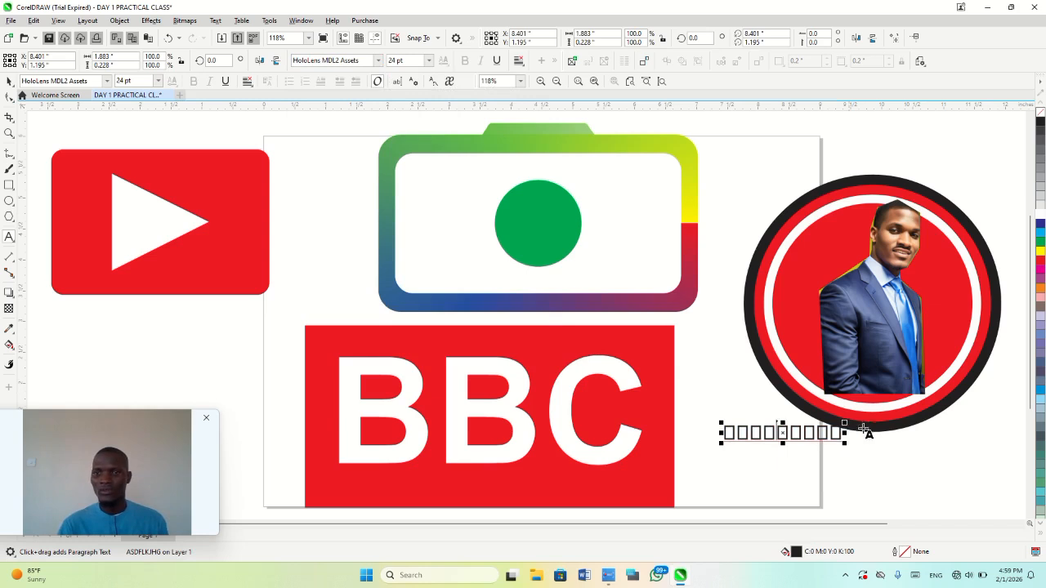
left_click_drag(844, 423, 903, 417)
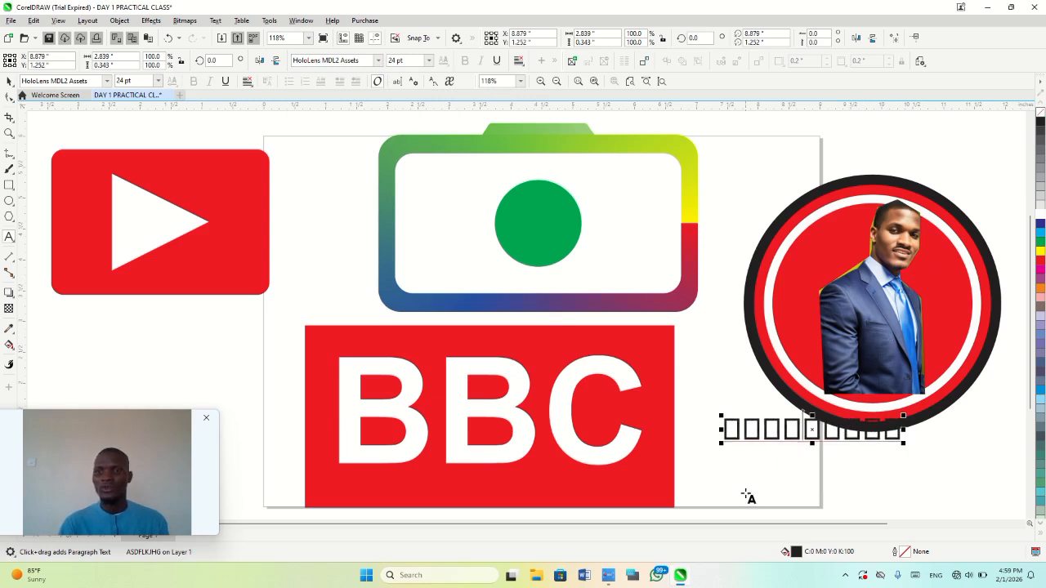
scroll(691, 471, "down", 1)
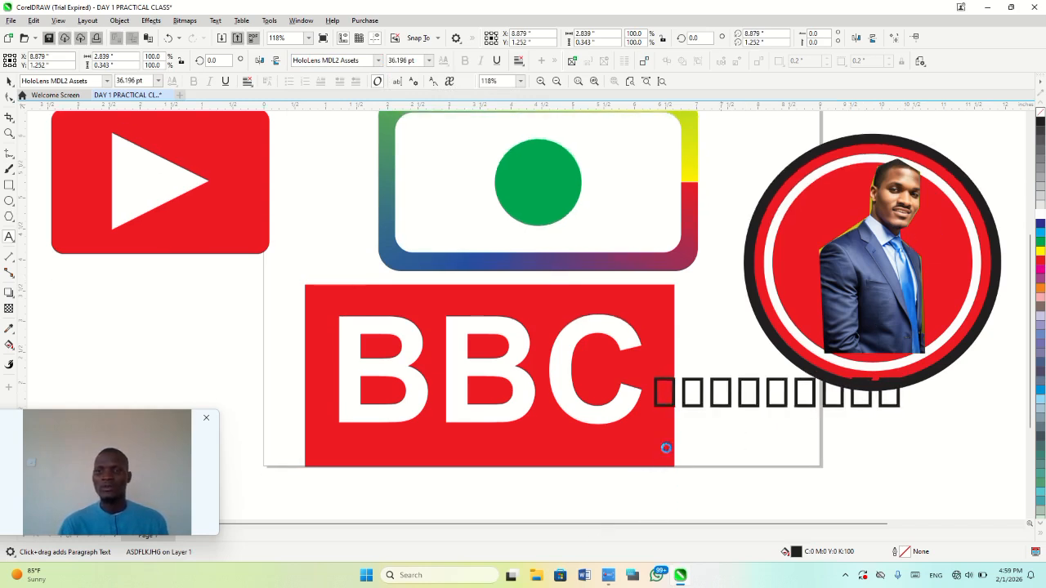
- Delete the line of sample text beside the BBC logo
left_click(659, 466)
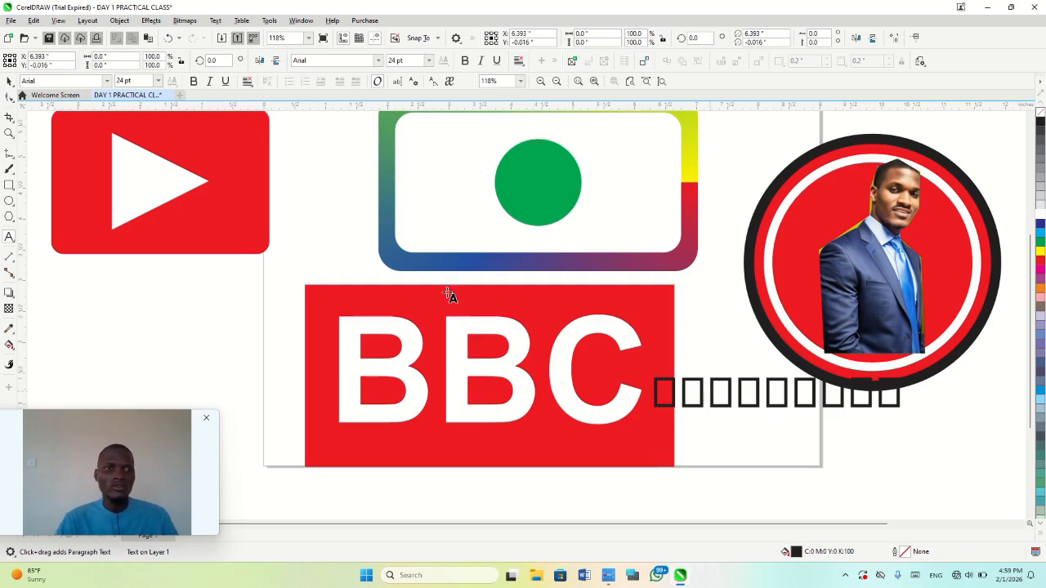
left_click(7, 82)
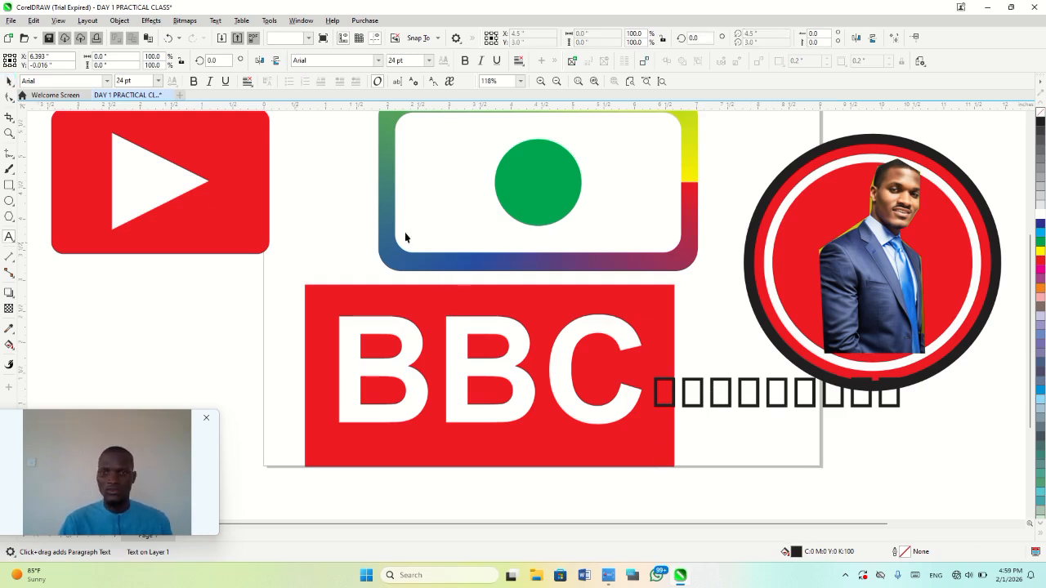
left_click(711, 401)
key("Delete")
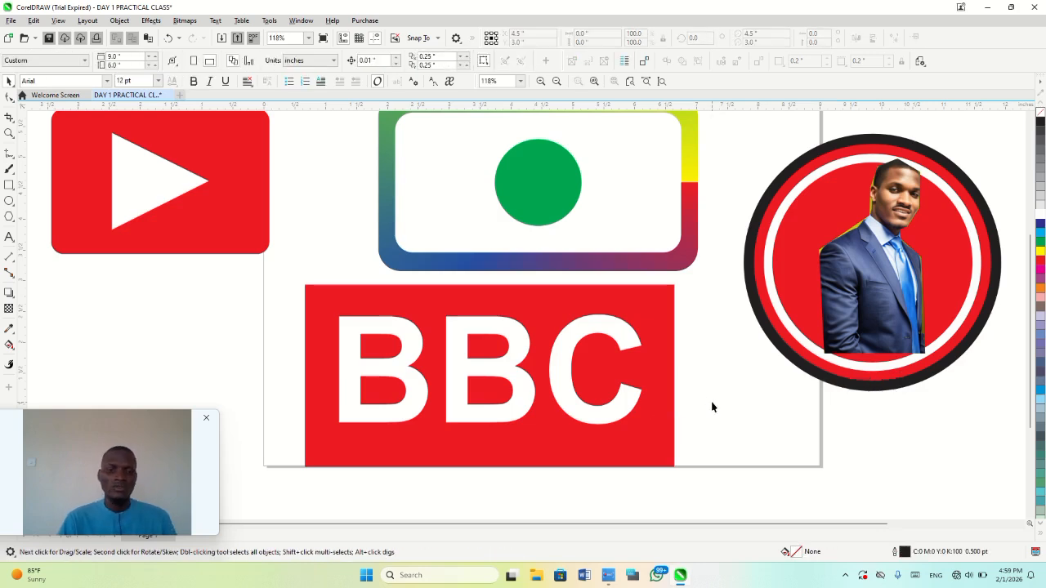
- Draw a tall rectangle about 0.68 by 2.05 inches between the BBC logo and the ringed circle, and duplicate it
key("F6")
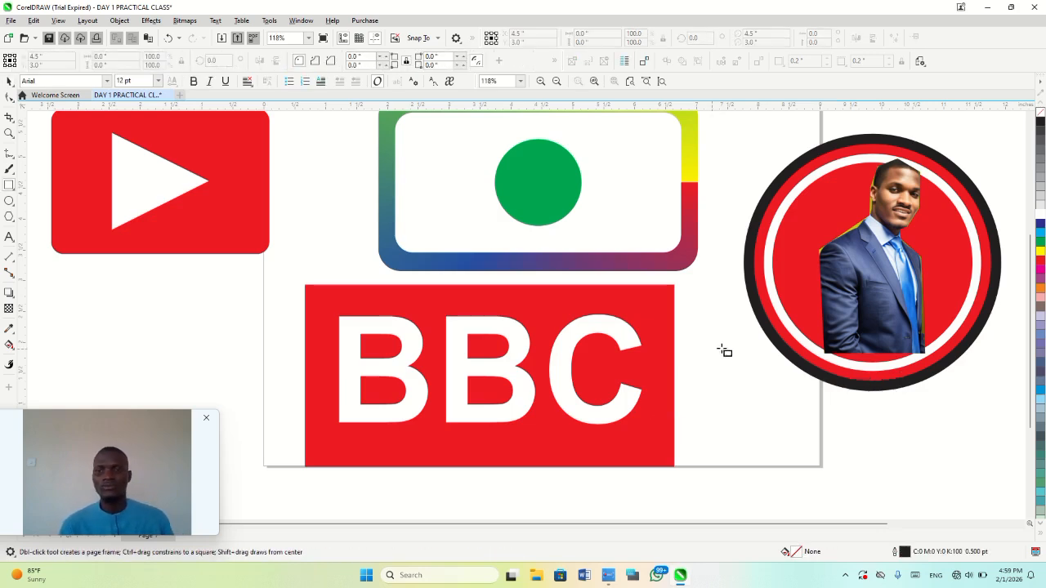
left_click_drag(719, 330, 763, 457)
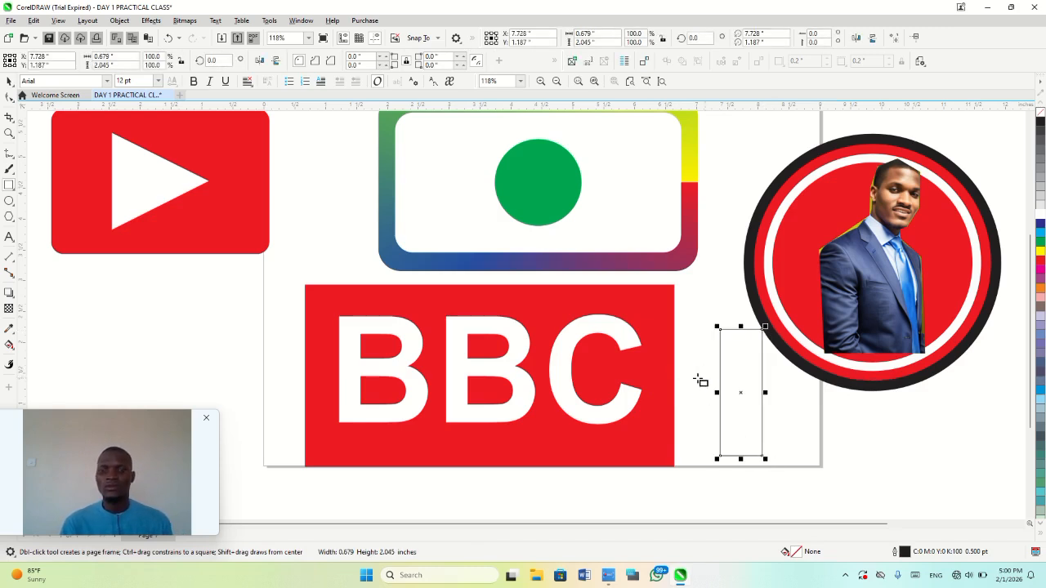
key("ctrl+d")
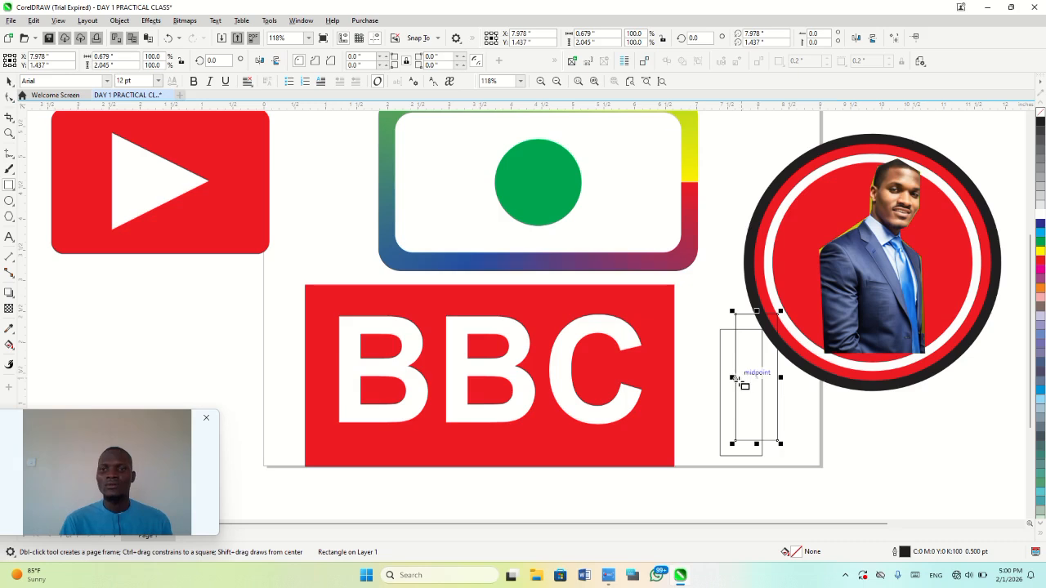
- Make a third copy of the tall rectangle and fill all three rectangles with white
key("ctrl+d")
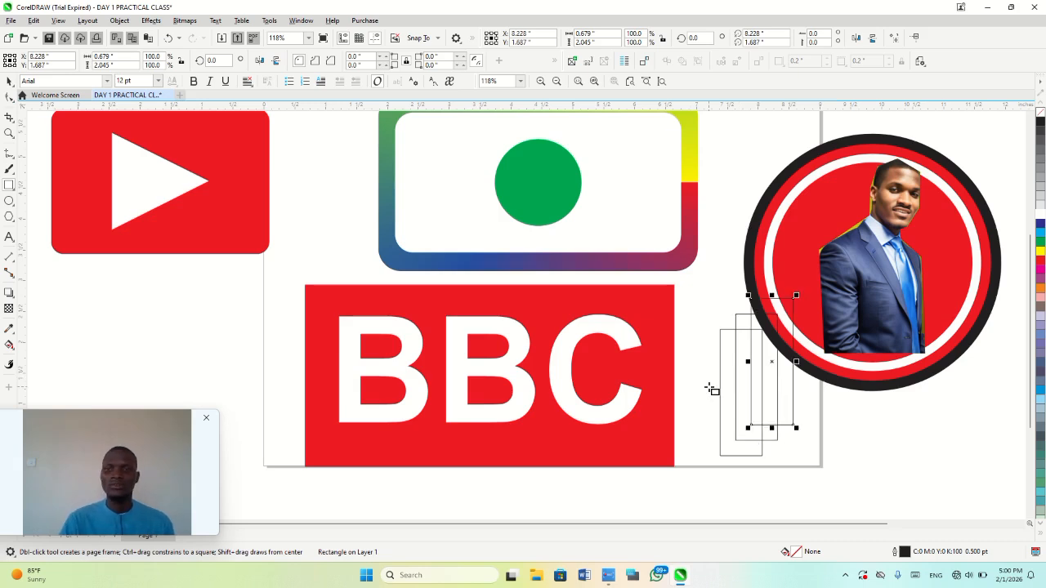
key("space")
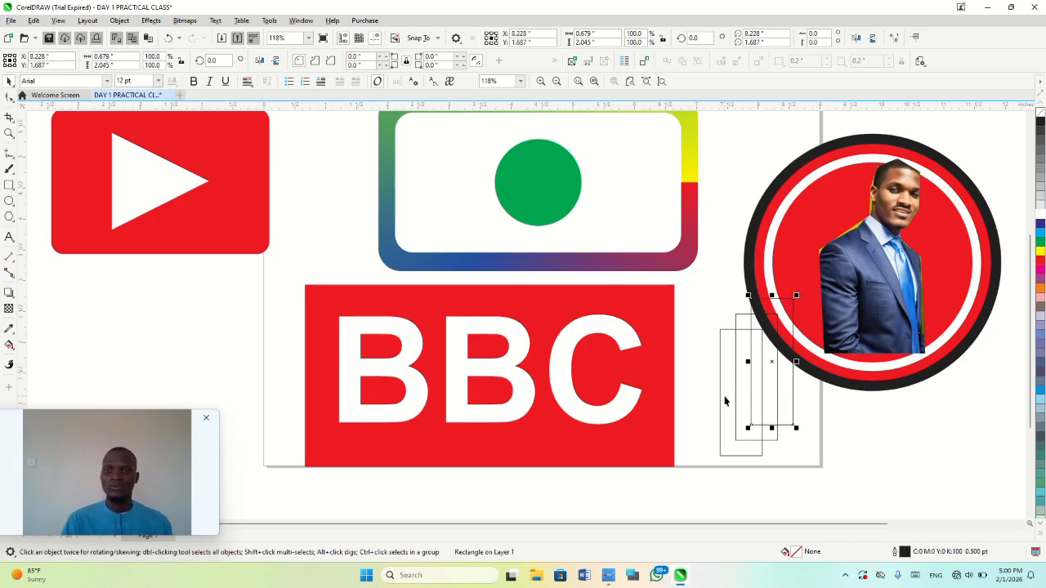
left_click(720, 397)
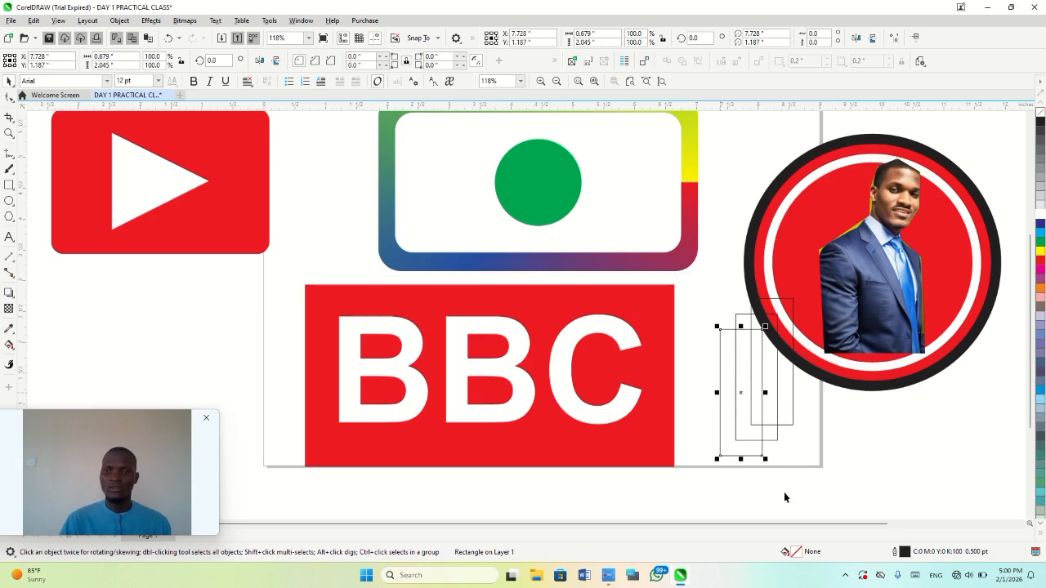
left_click_drag(800, 487, 709, 264)
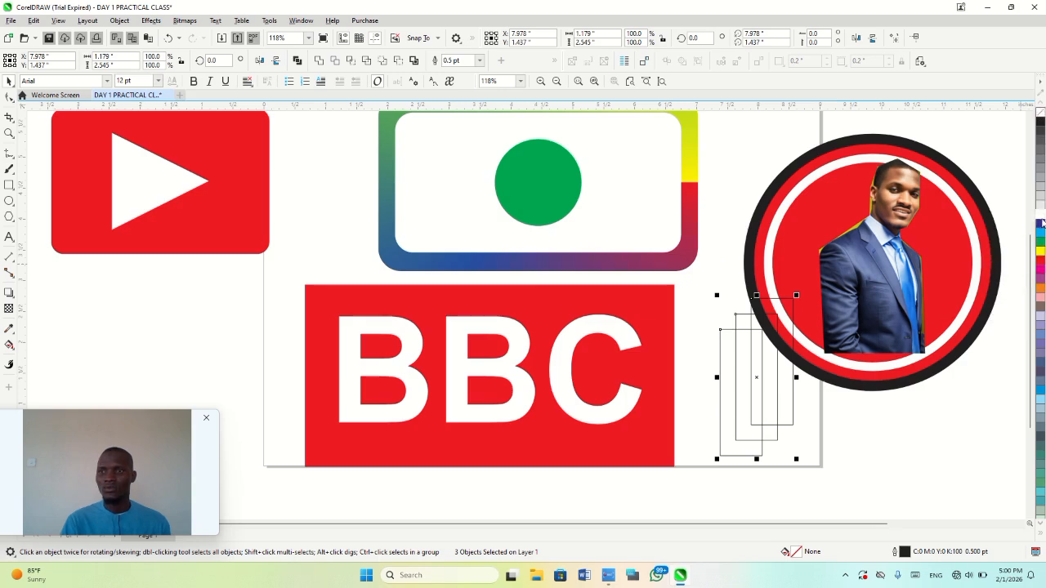
left_click(1042, 215)
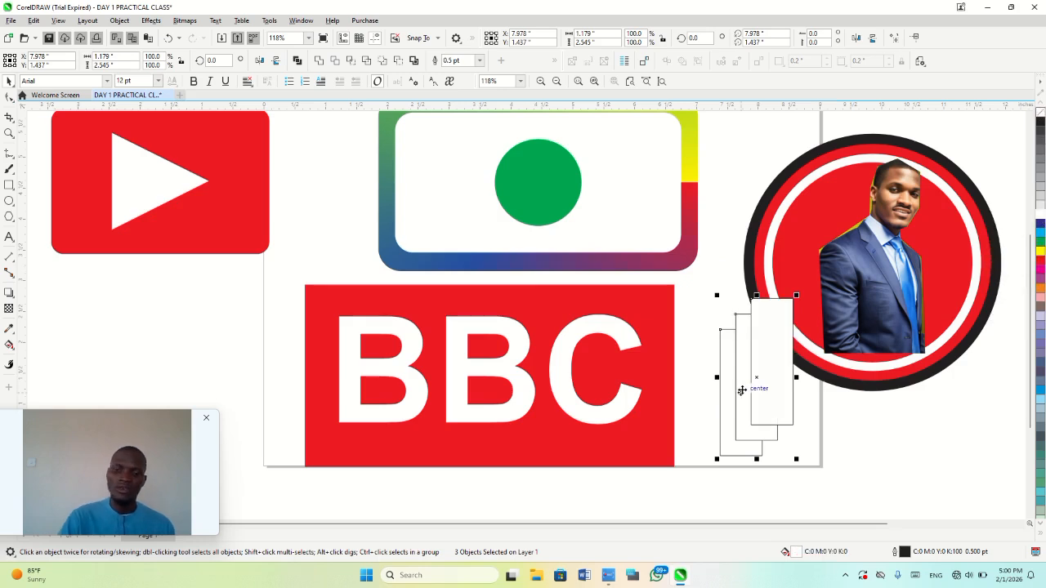
- Set the outline width of the three white rectangles to 10 pt
key("F12")
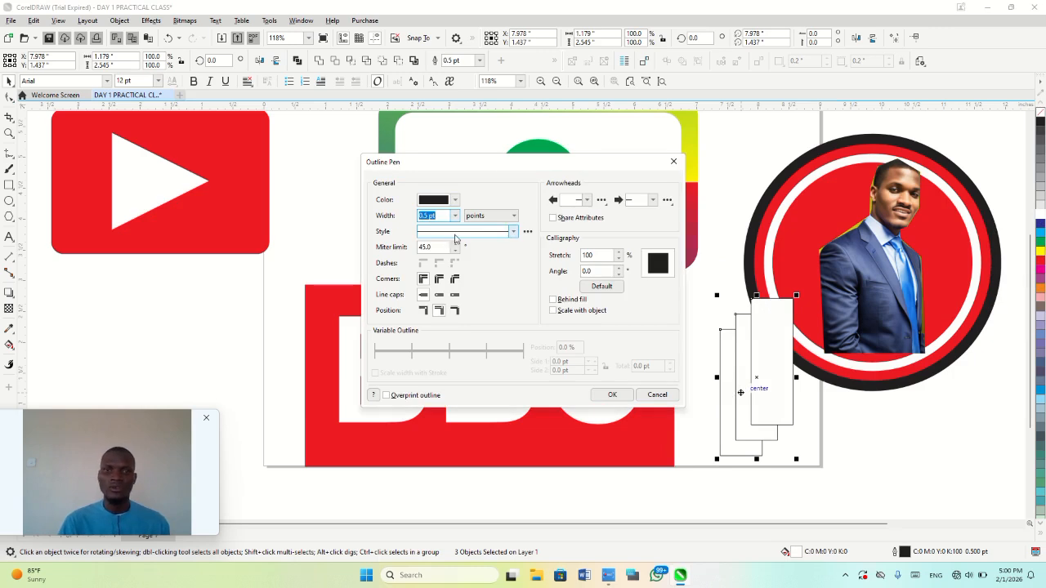
left_click(454, 216)
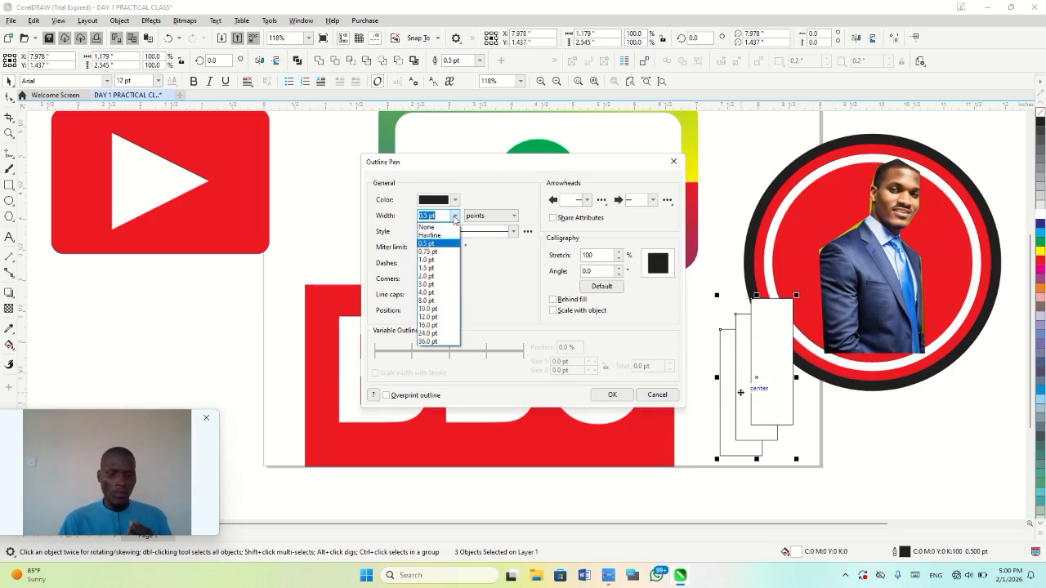
left_click(445, 308)
left_click(612, 395)
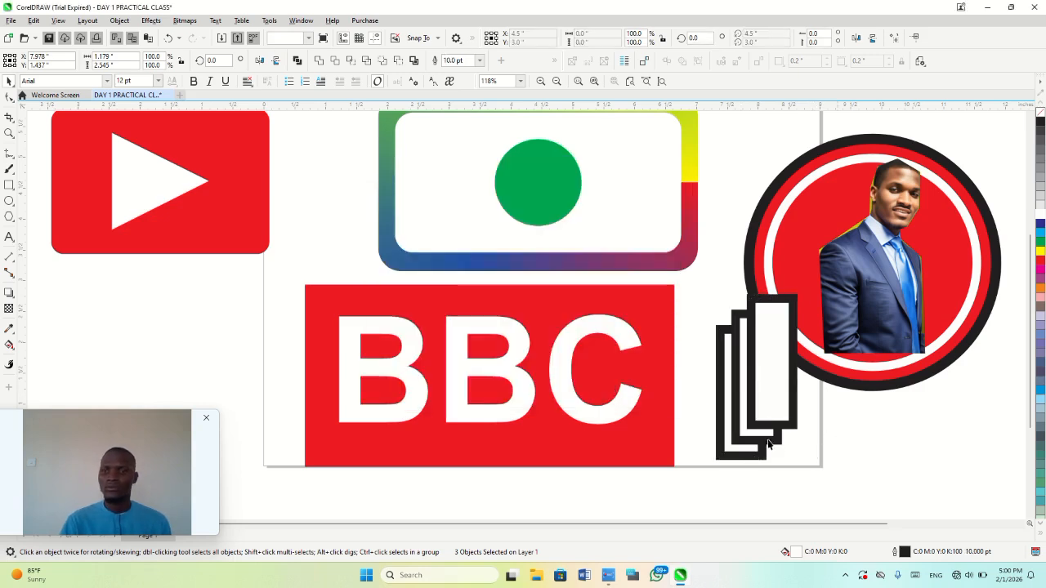
- Center the lowest and the uppermost of the three tall rectangles on the page, leaving the middle one in place
left_click(746, 456)
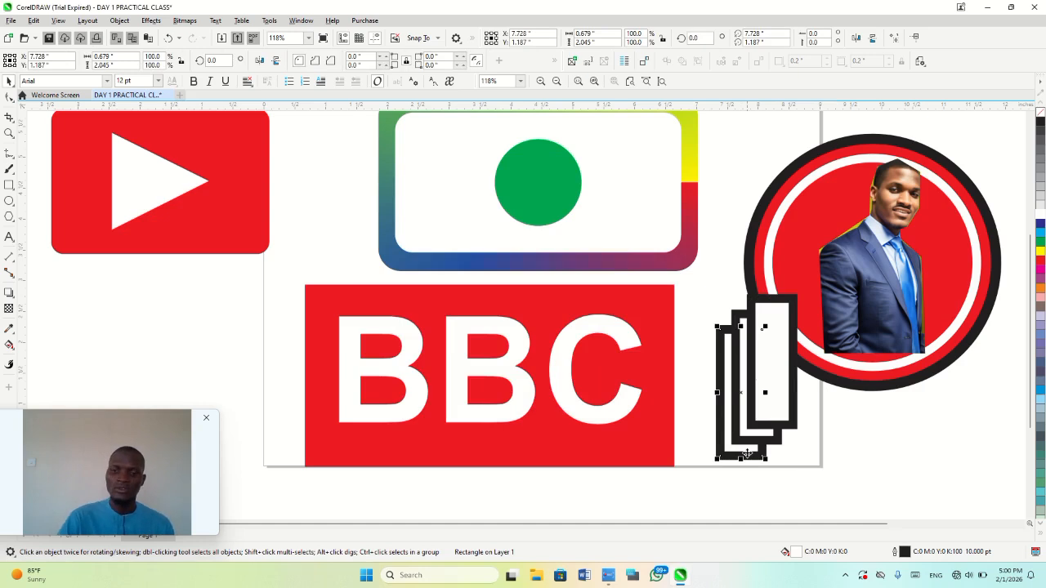
key("p")
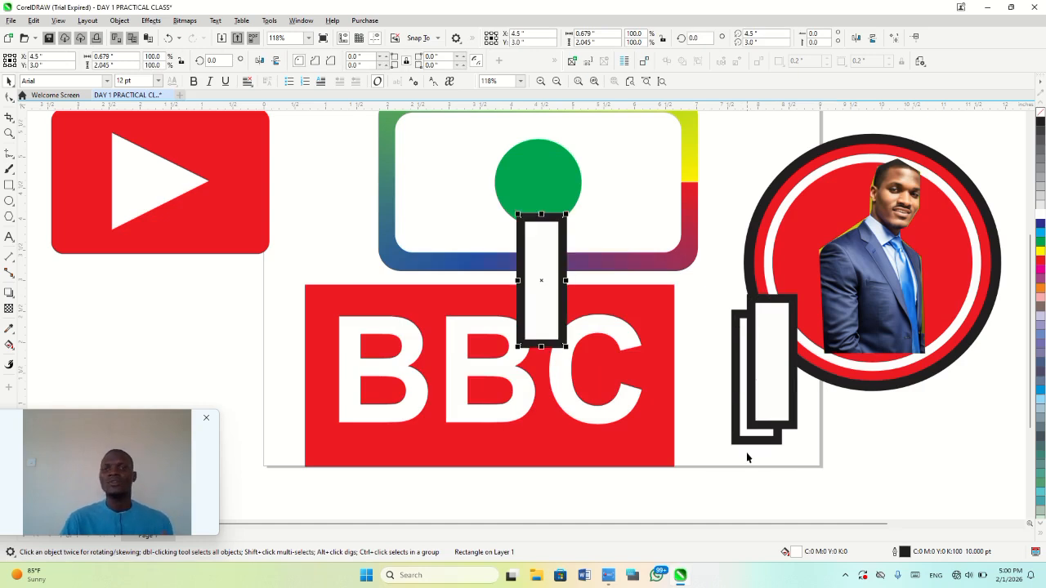
left_click(766, 396)
key("p")
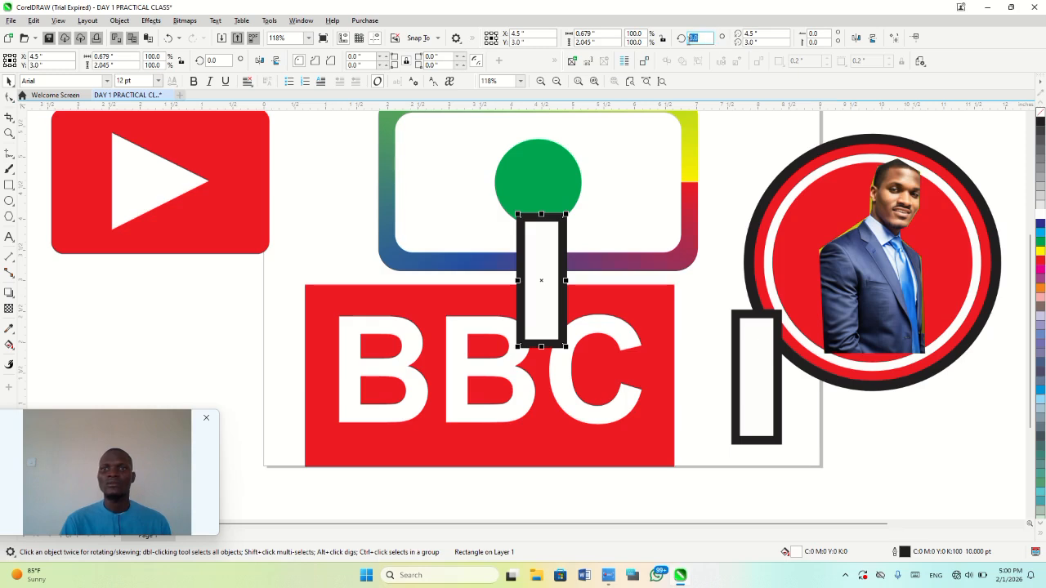
- Set the rotation of the front centered rectangle to 180 degrees and shift it slightly off the one beneath
type("18")
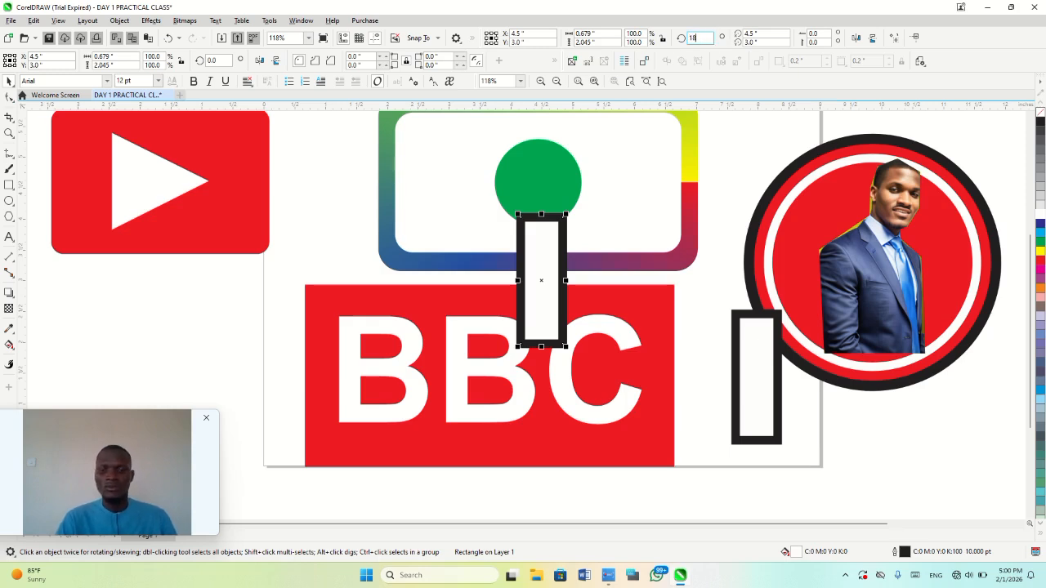
type("0")
key("Return")
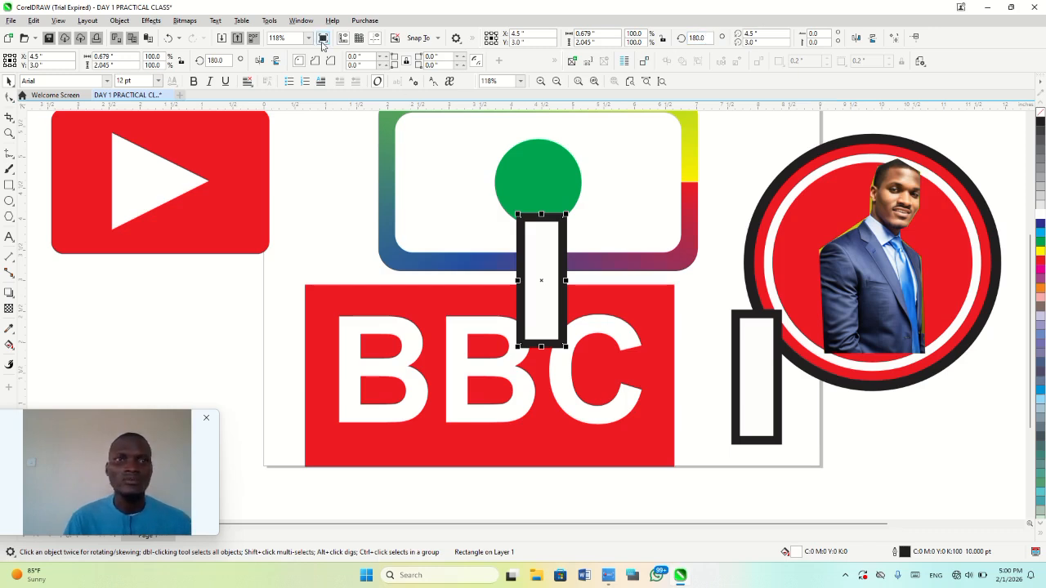
left_click_drag(537, 250, 561, 245)
- Rotate the front rectangle to 90 degrees and center it on the page to form a cross
double_click(696, 37)
type("90")
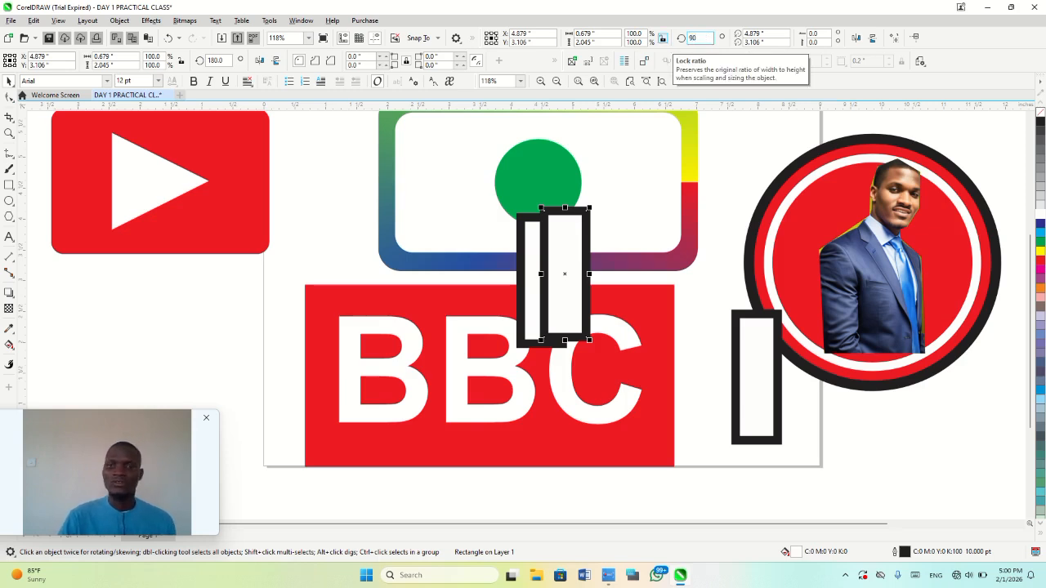
key("Return")
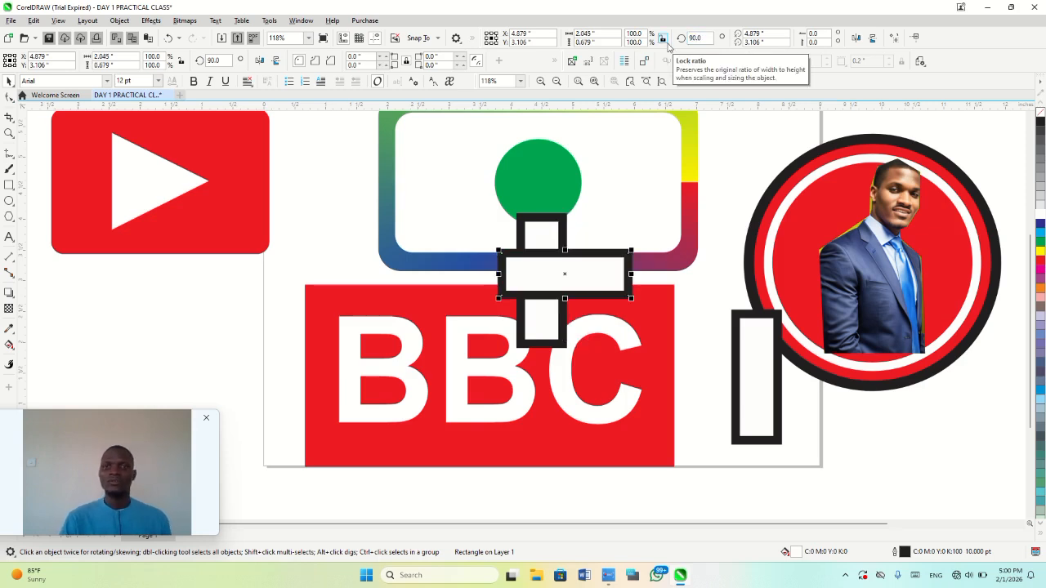
key("p")
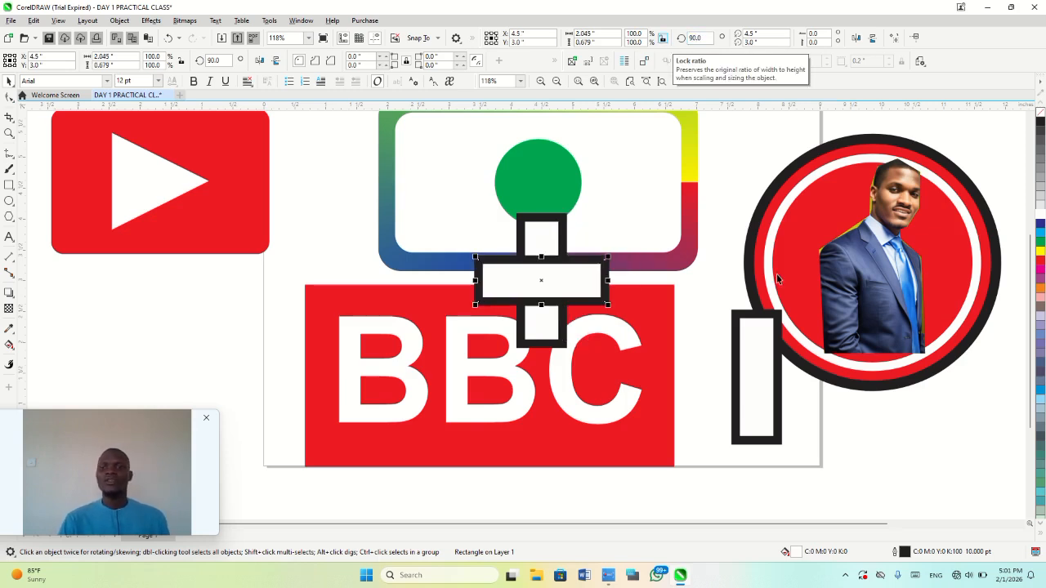
- Rotate the remaining tall rectangle beside the ringed circle to 45 degrees and center it on the page with the cross
left_click(773, 349)
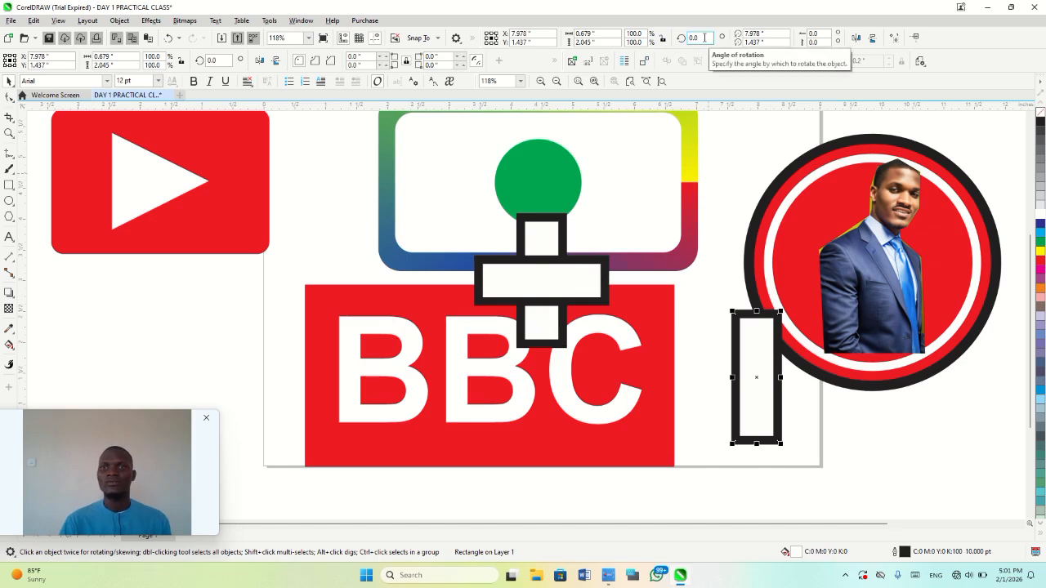
left_click_drag(704, 38, 687, 38)
type("45")
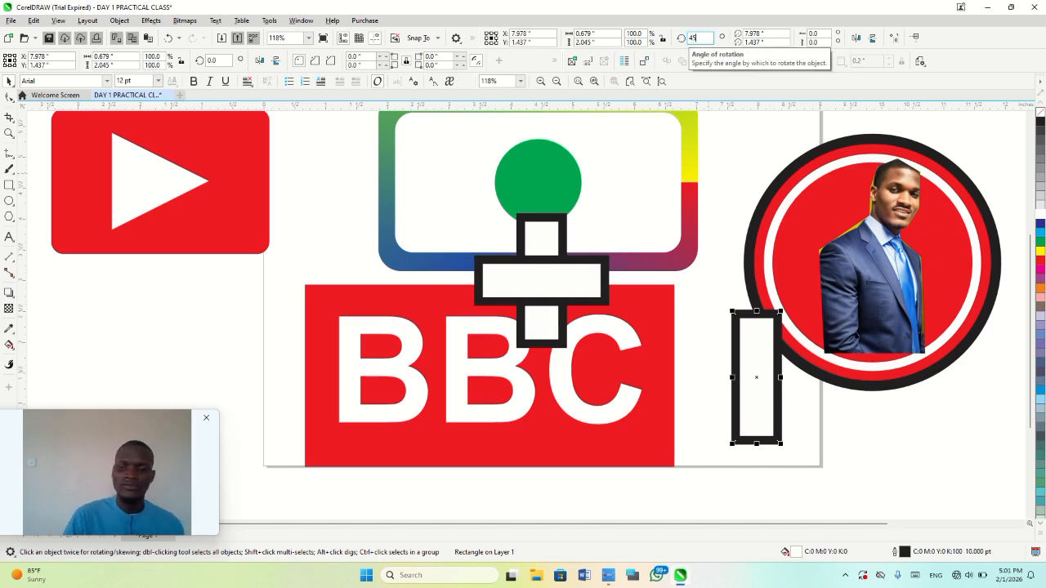
key("Return")
key("p")
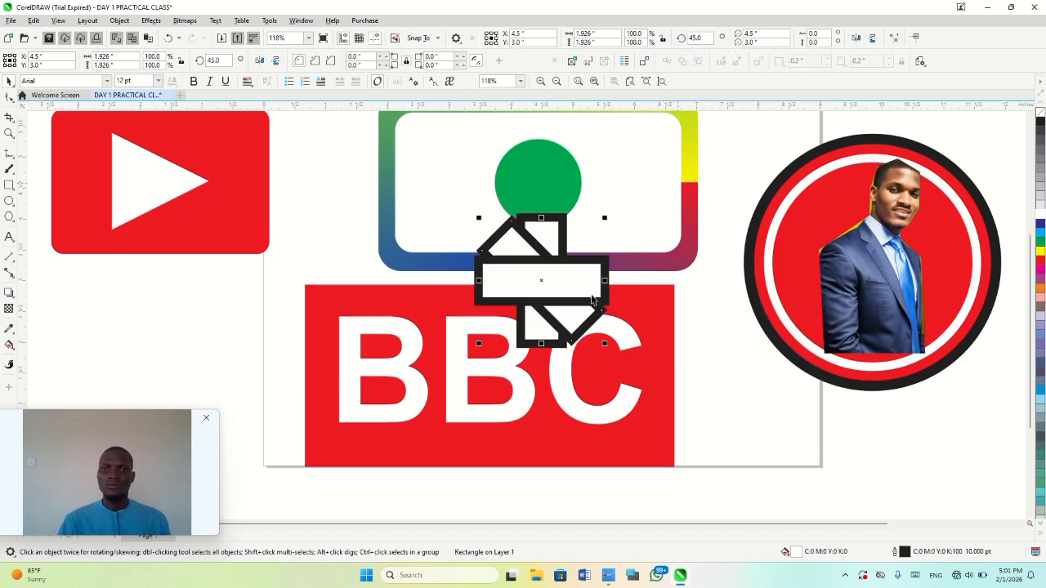
- Duplicate the horizontal rectangle of the cross, rotate the copy to -45 degrees and center it on the page
left_click(537, 336)
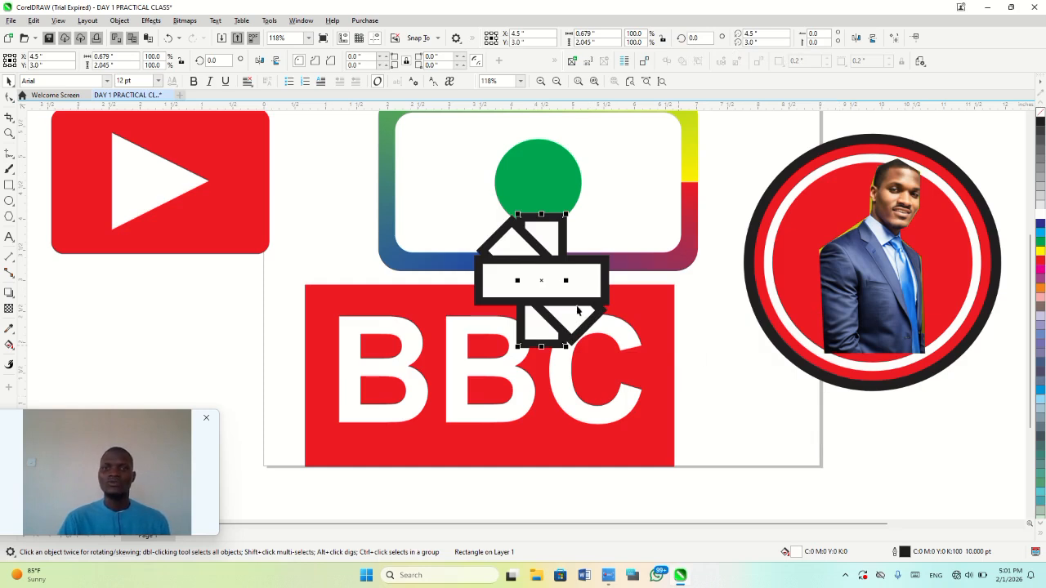
left_click(556, 284)
key("ctrl+d")
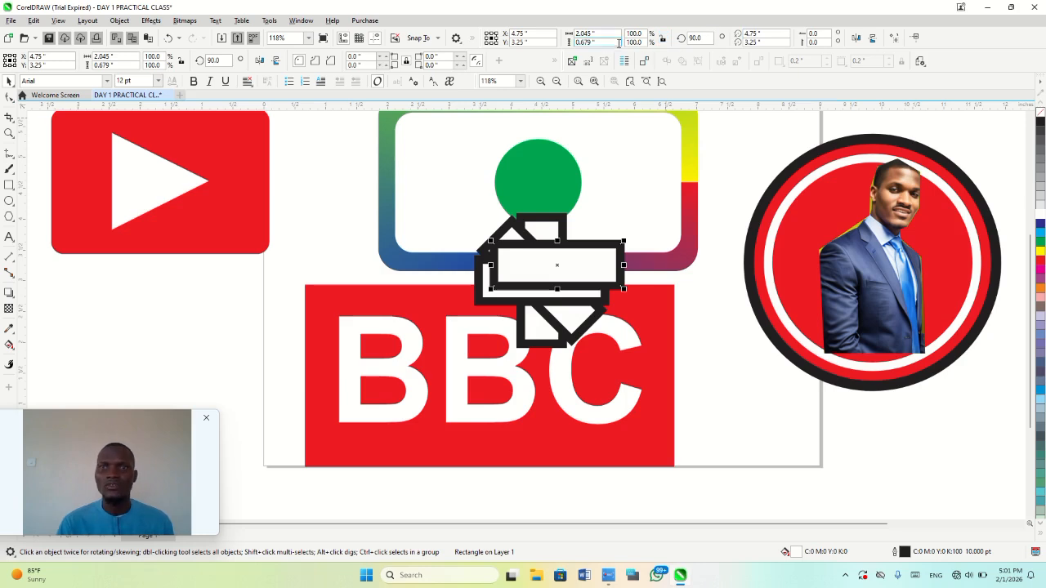
left_click(706, 38)
key("BackSpace")
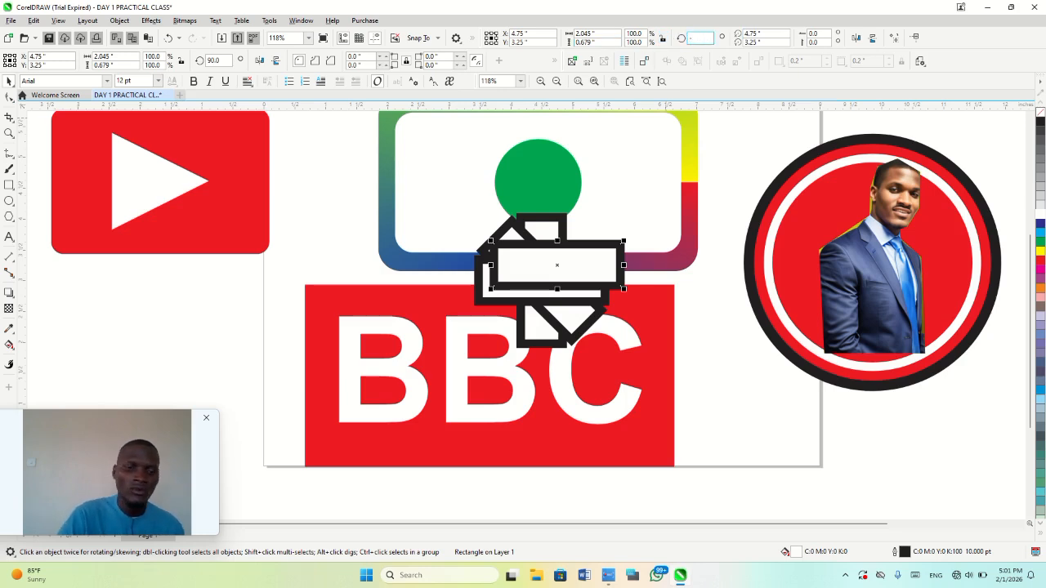
type("-45")
key("Return")
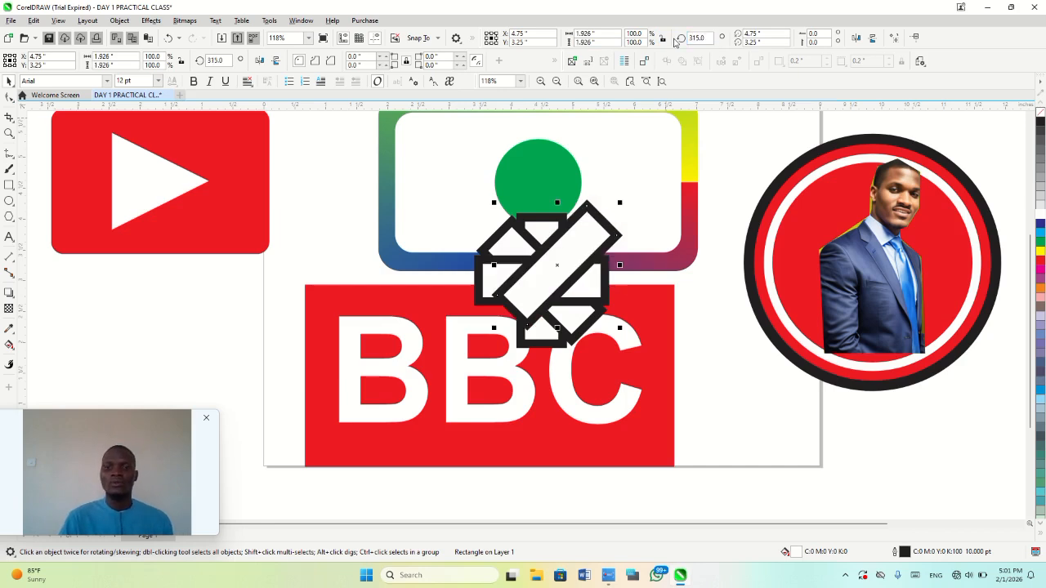
key("p")
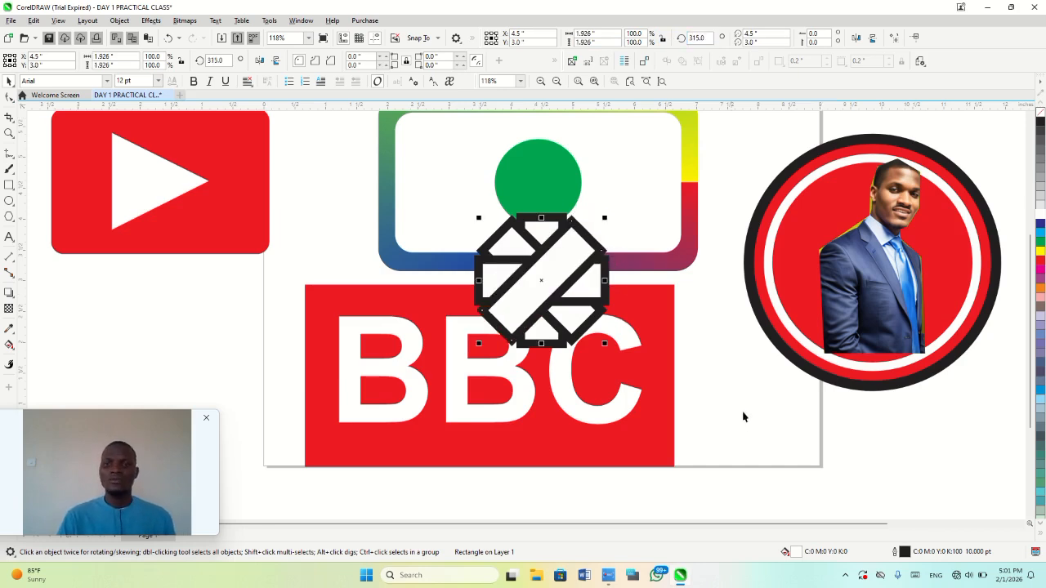
- Scale the four crossed rectangles up to about 2.63 inches square and delete the portrait from the ringed circle
left_click_drag(745, 395, 432, 186)
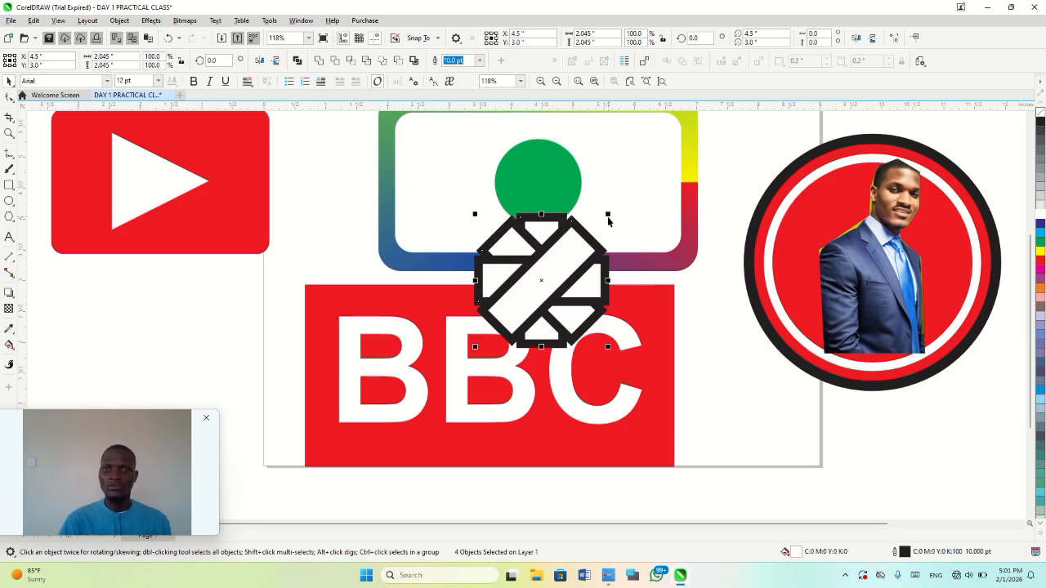
left_click_drag(608, 215, 645, 175)
left_click(876, 283)
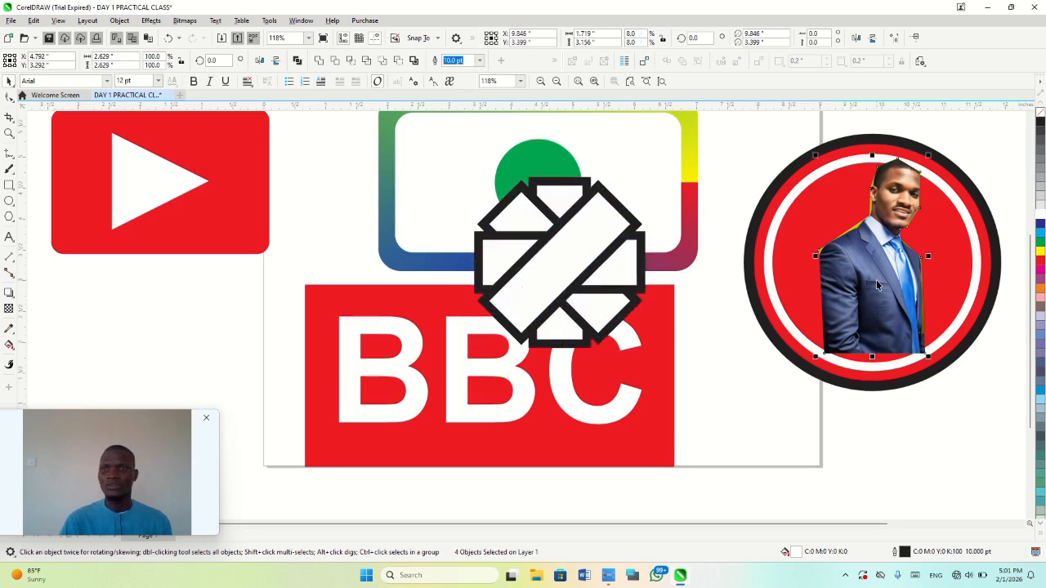
key("Delete")
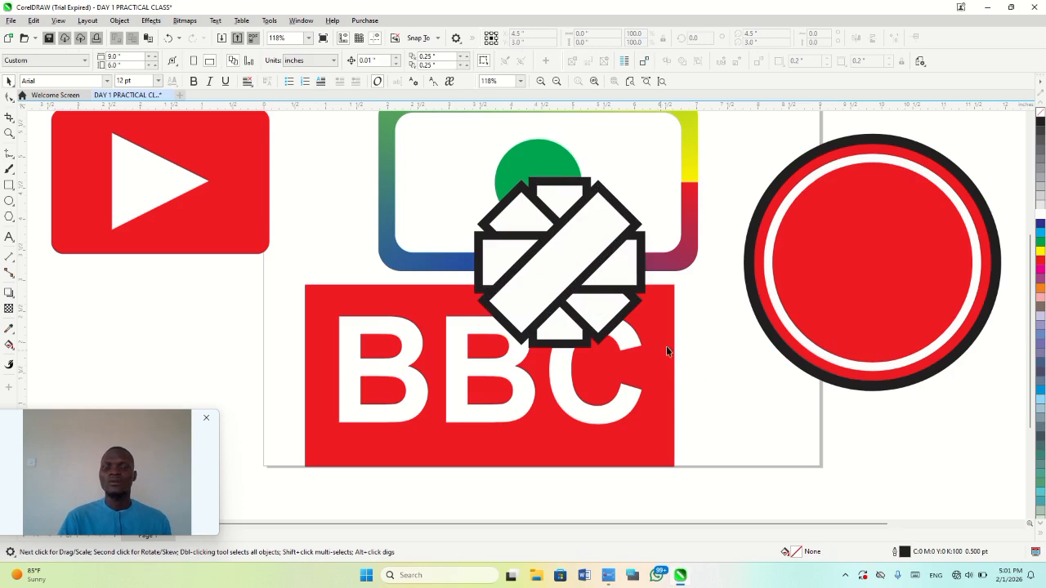
- Set the outline width of the four crossed rectangles to 4 pt
left_click_drag(732, 415, 422, 147)
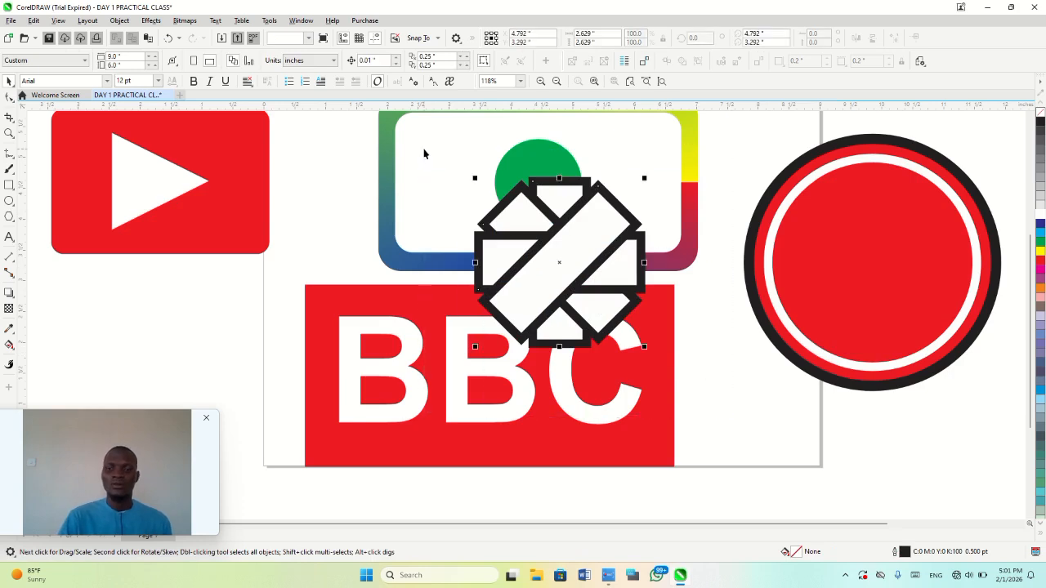
key("F12")
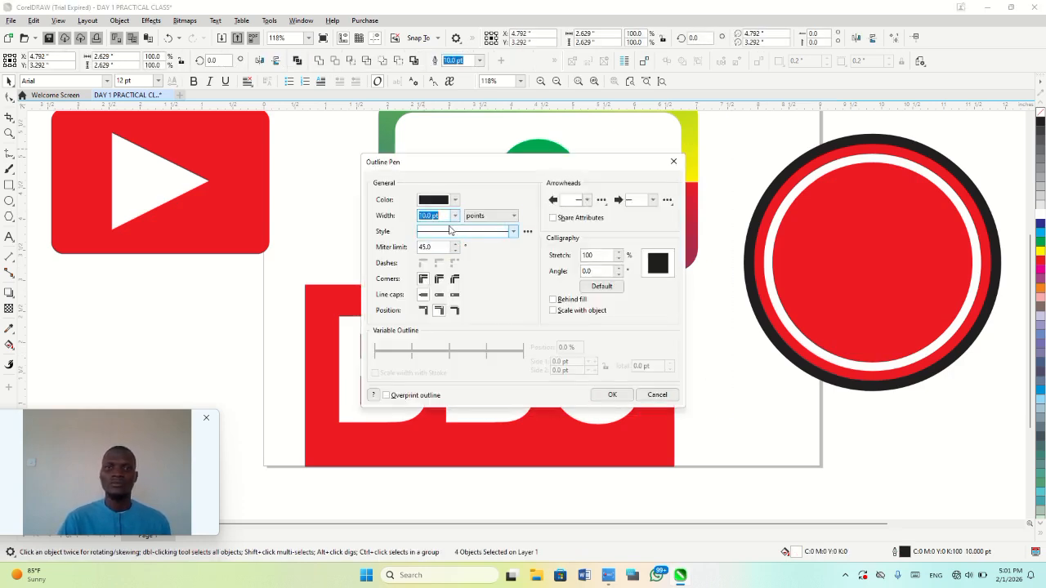
left_click(455, 215)
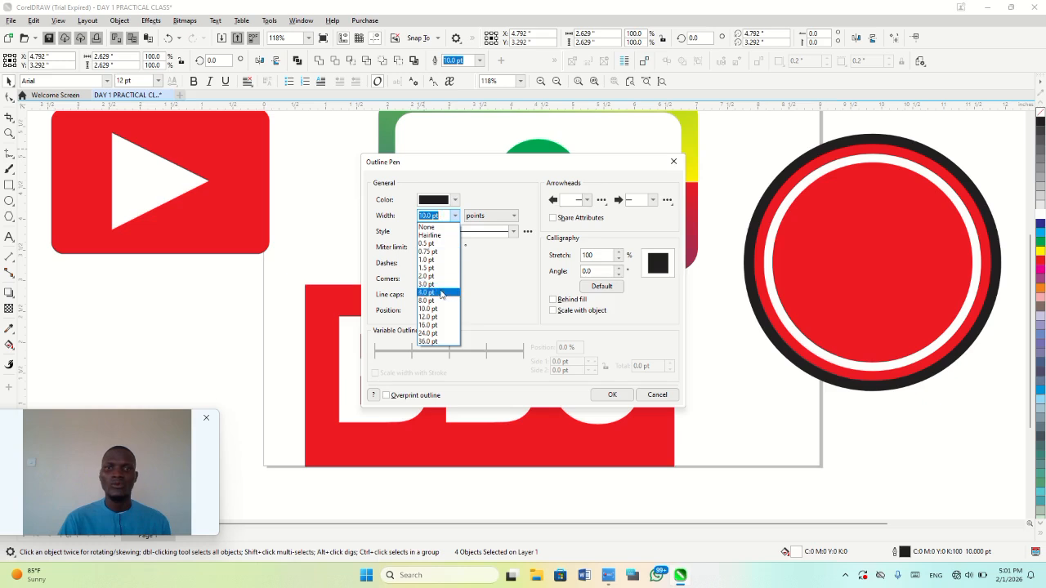
left_click(443, 292)
left_click(615, 395)
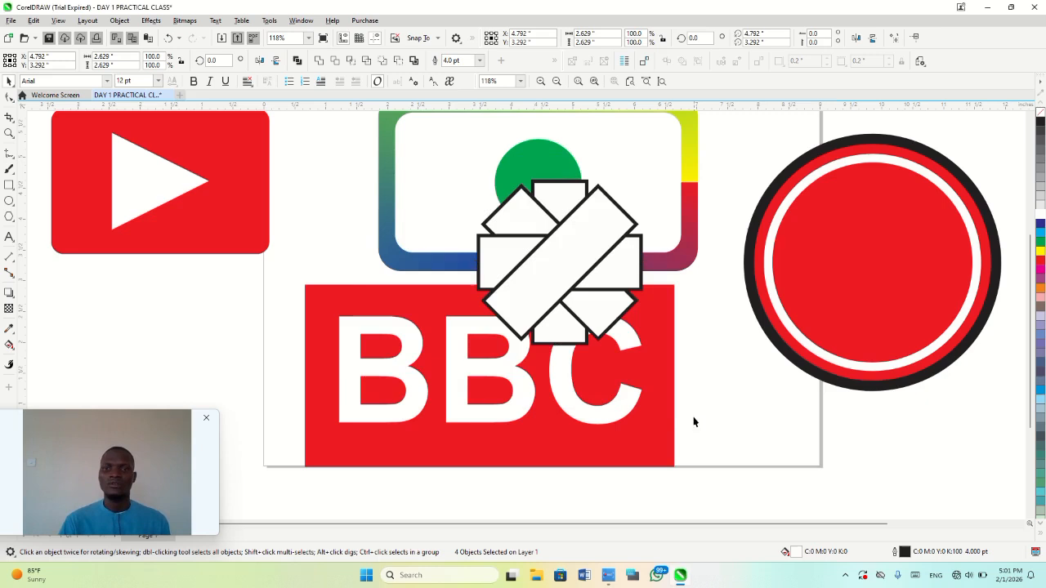
- Weld the four crossed rectangles into one shape and move it to the middle of the ringed circle
left_click_drag(695, 418, 424, 129)
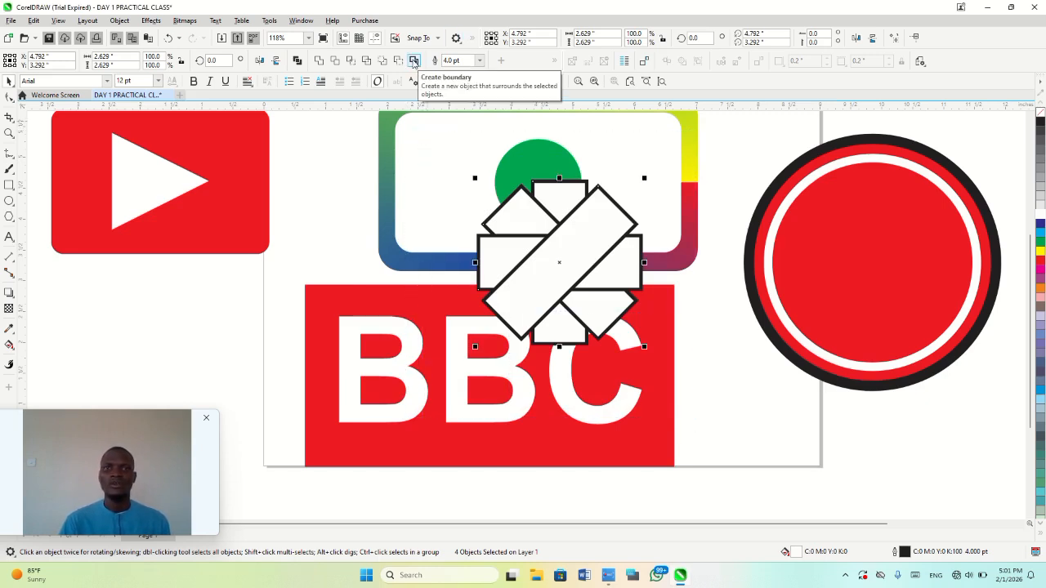
left_click(318, 62)
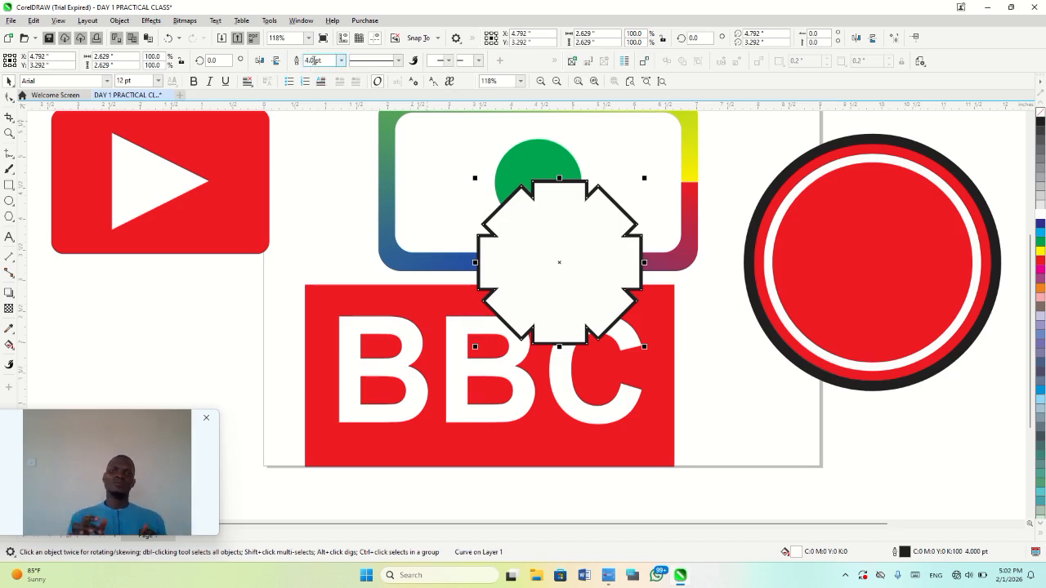
left_click_drag(637, 282, 875, 279)
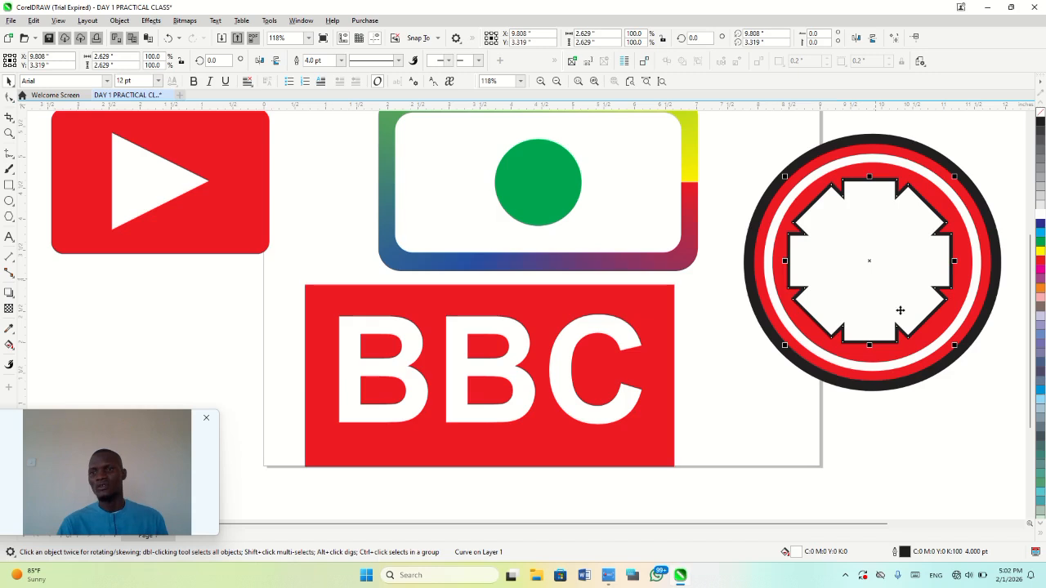
left_click(919, 366)
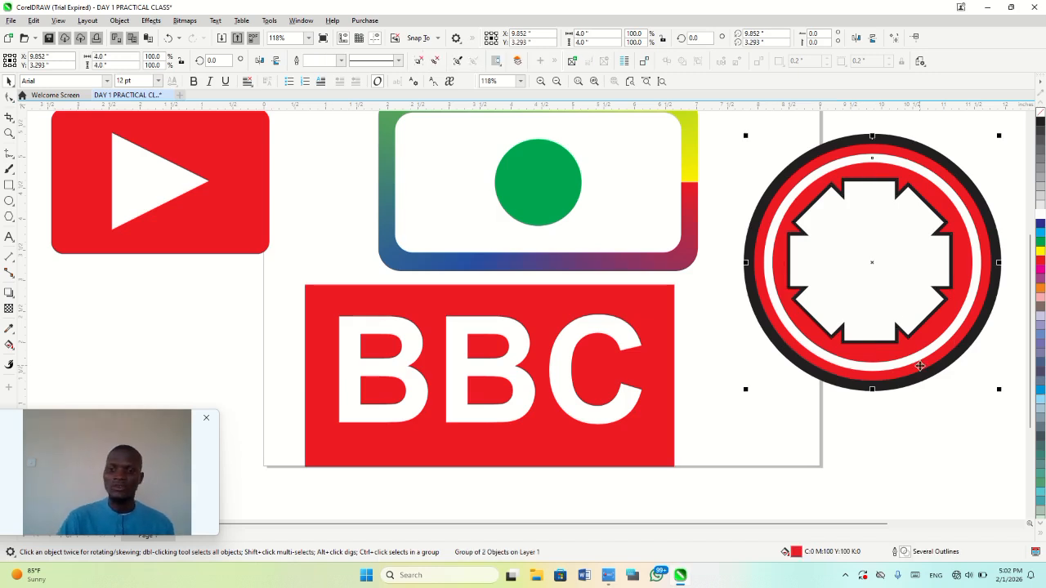
- Center the ringed circle and the welded cross shape on the page, and scale the shape down to about 2.45 inches square
key("p")
left_click(889, 287)
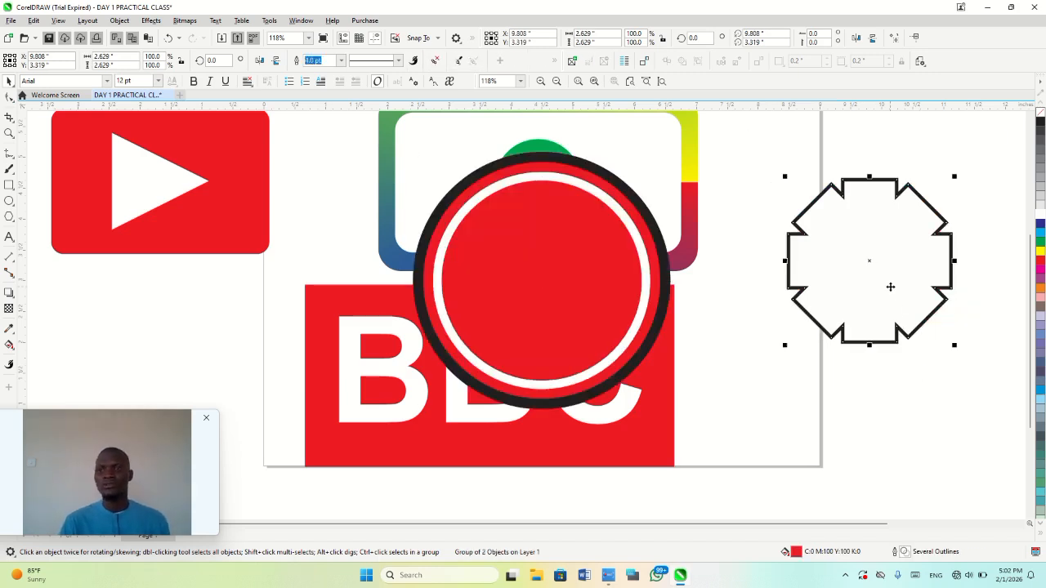
key("p")
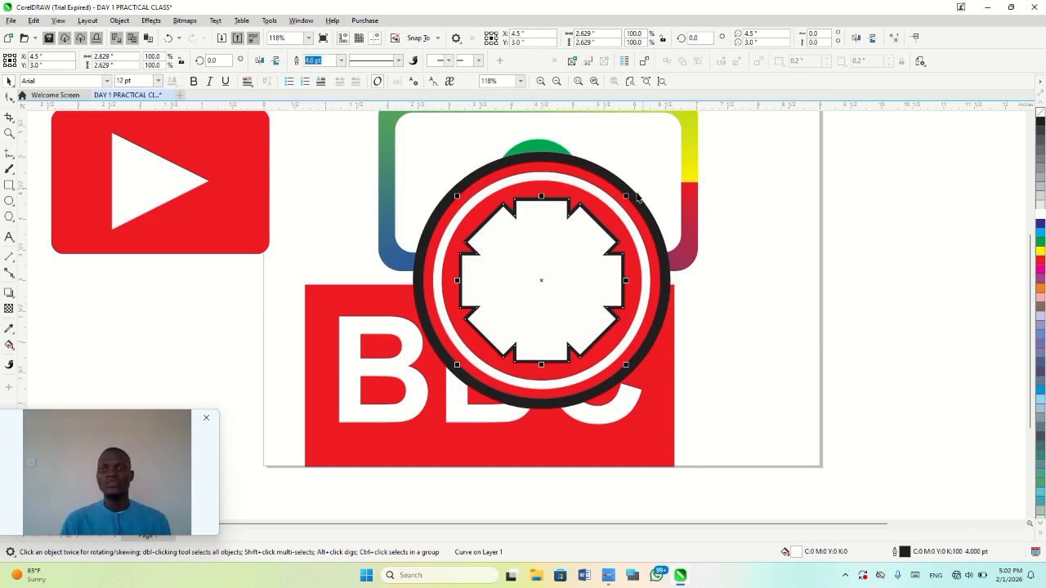
left_click_drag(626, 195, 625, 204)
key("p")
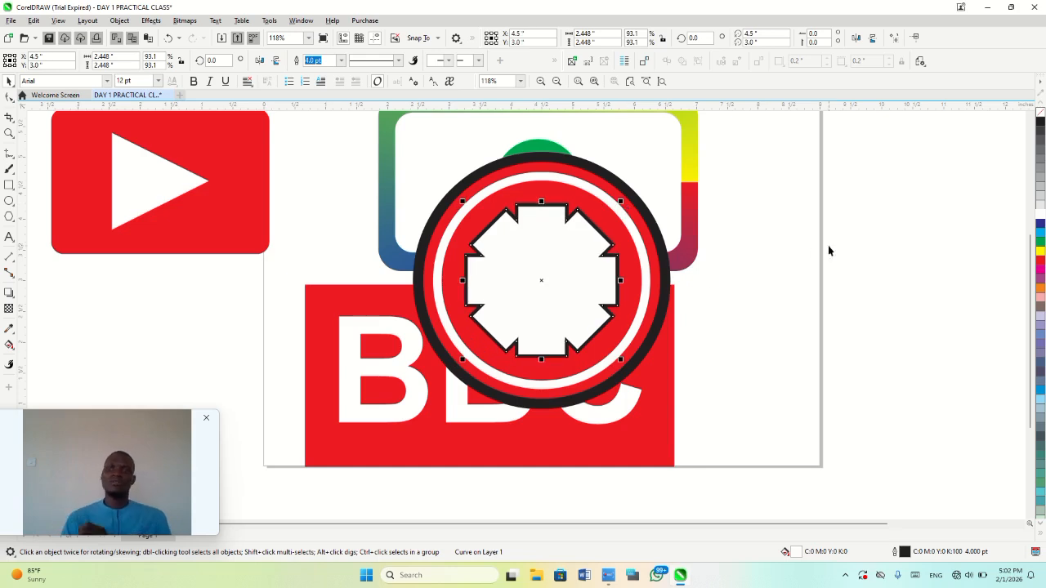
left_click(774, 264)
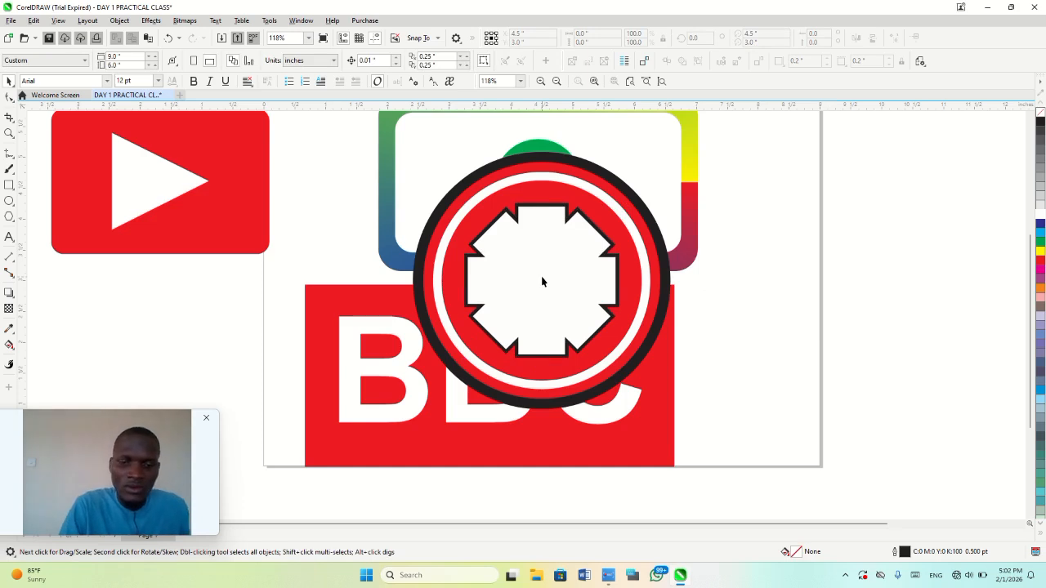
- Draw a circle about 1.32 inches wide inside the welded shape, give it a 4 pt outline and center it on the page
key("F7")
left_click_drag(511, 247, 594, 331)
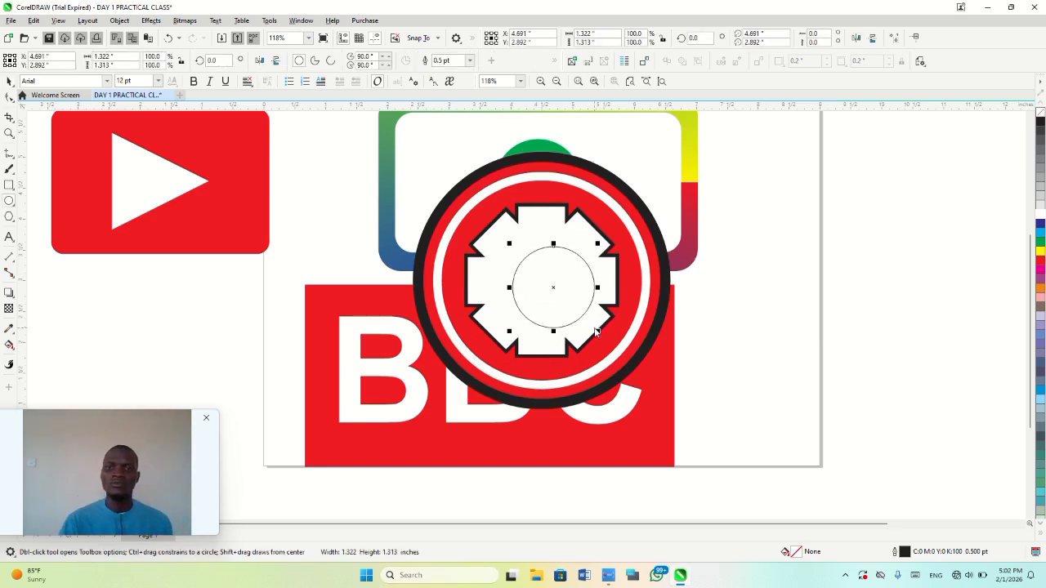
key("F12")
left_click(455, 216)
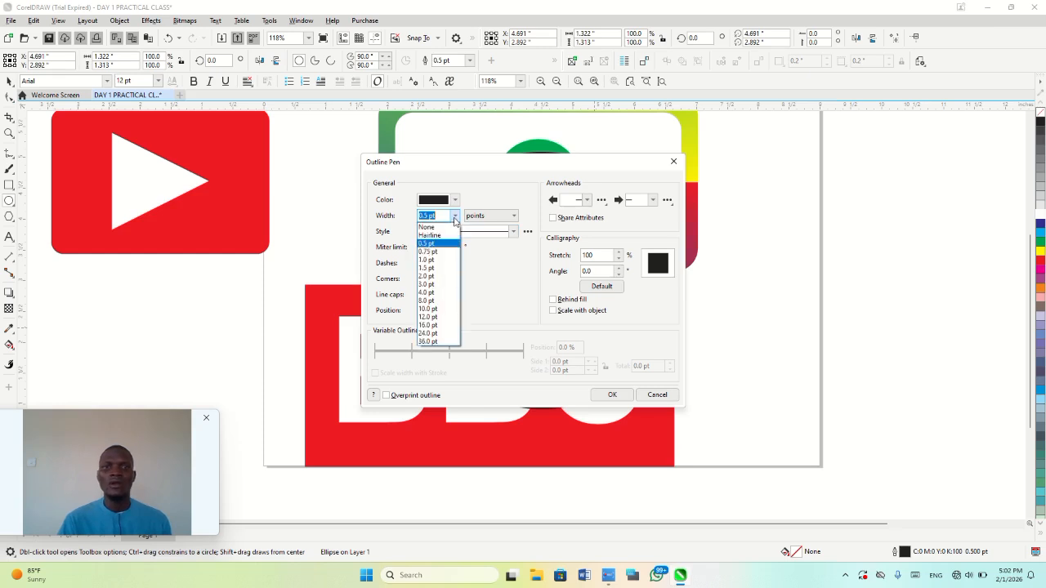
left_click(441, 292)
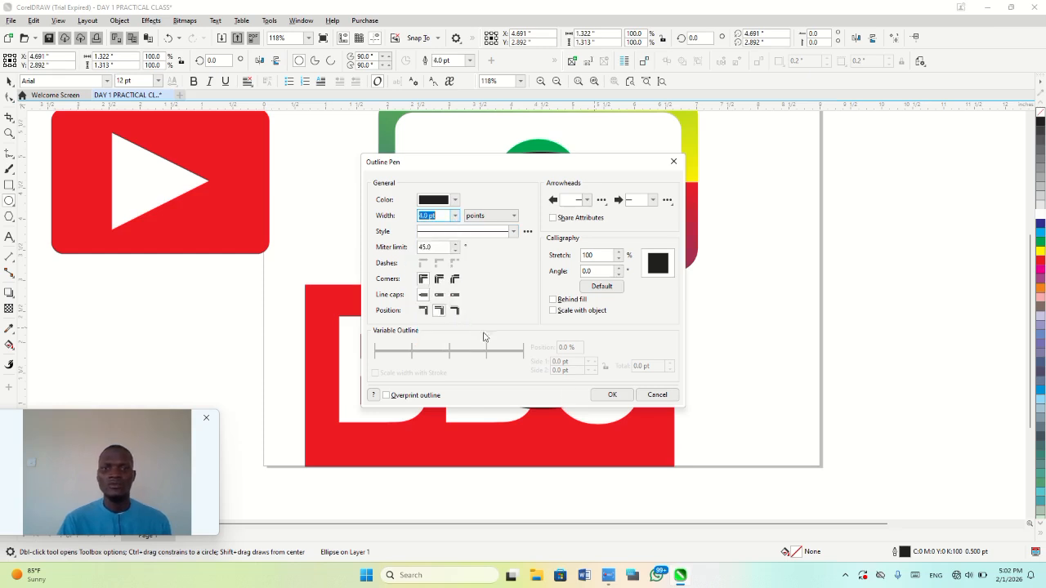
left_click(617, 396)
key("p")
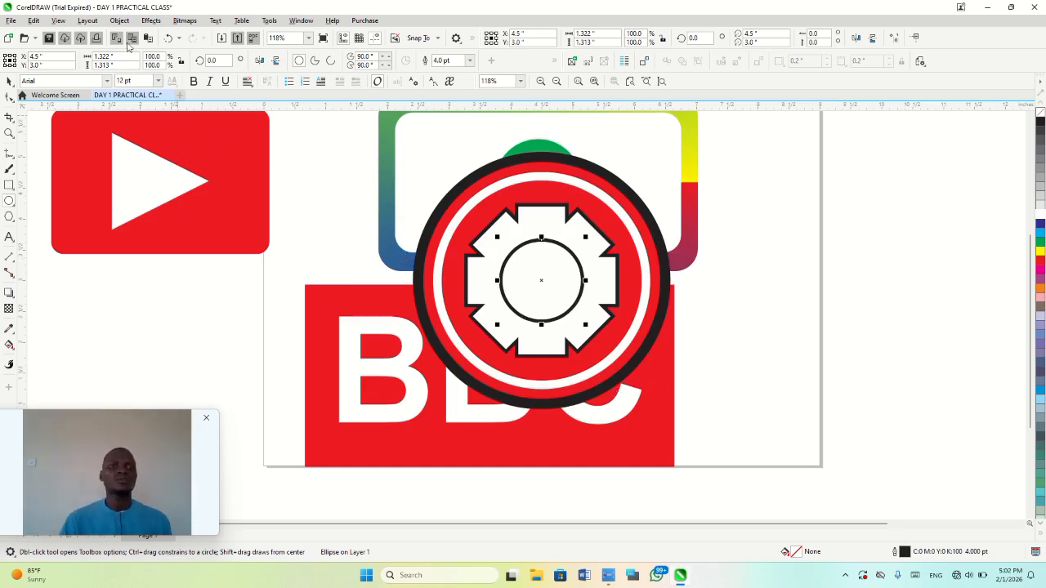
- Set the small center circle's width and height to 1.25 inches each
left_click(99, 56)
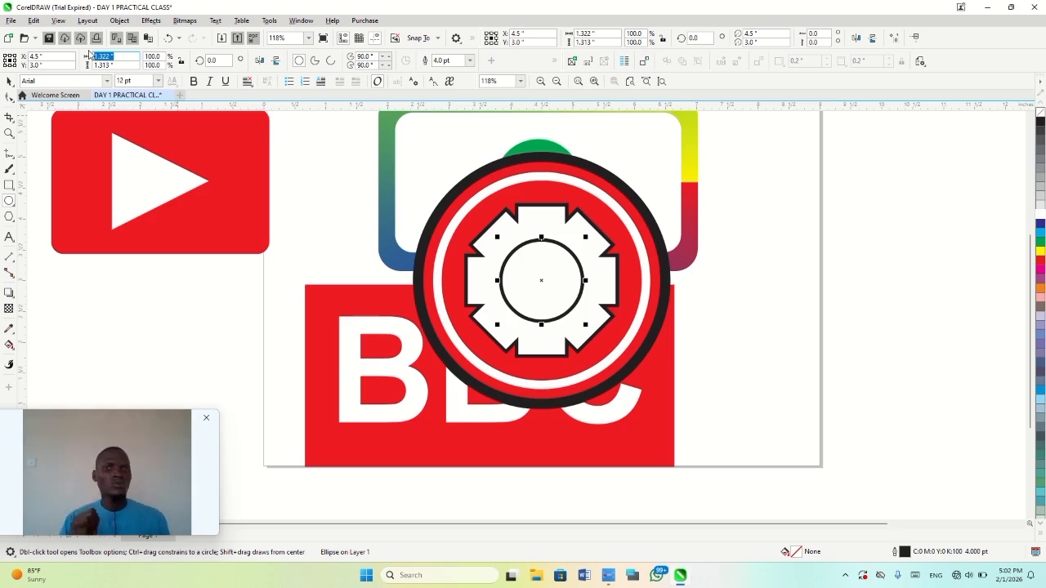
type("1.25")
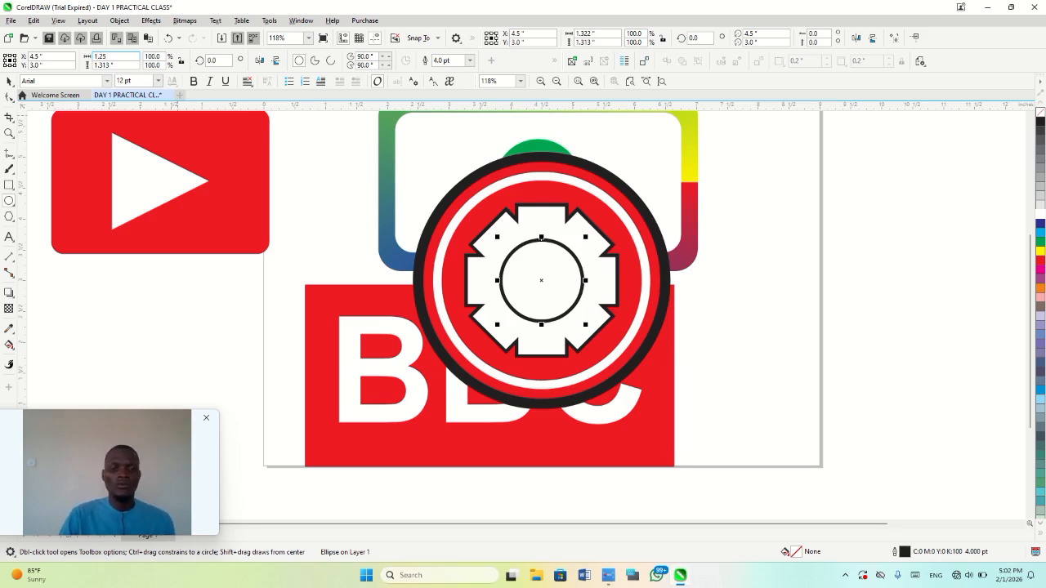
type("1.25")
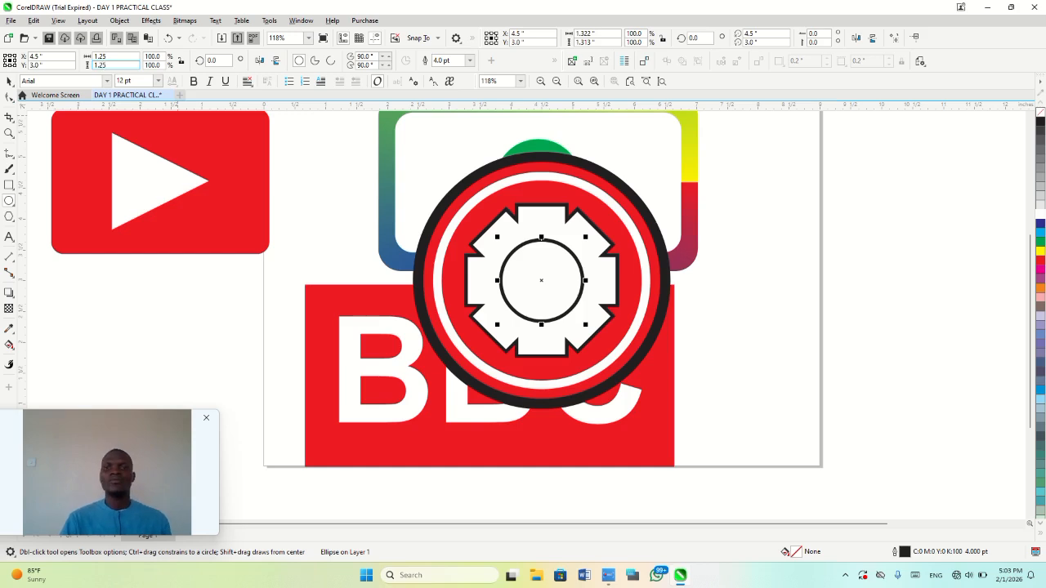
key("Return")
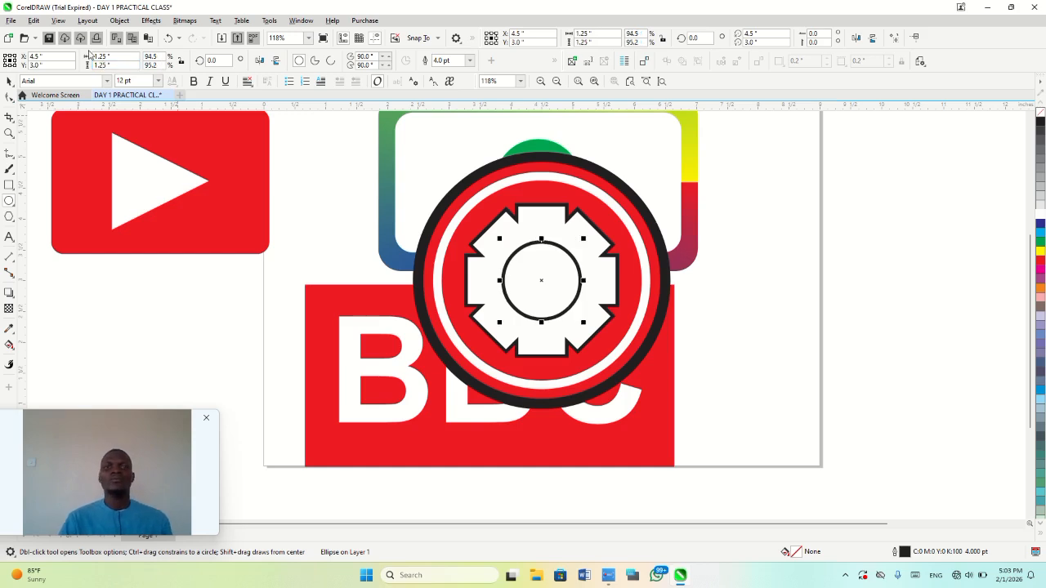
key("space")
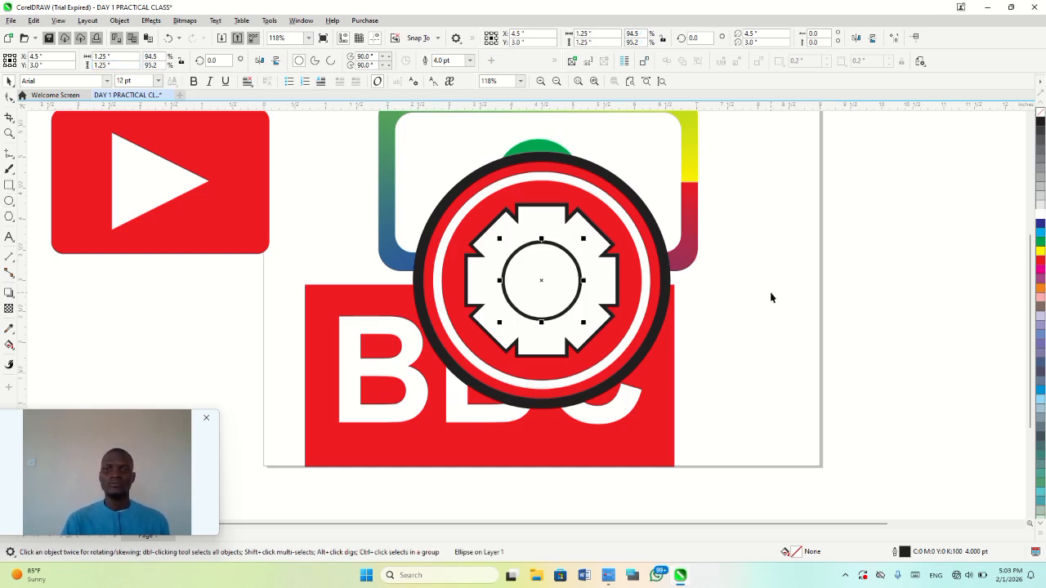
- Cut the small circle out of the welded shape with Back Minus Front and keep the result centered on the page
left_click_drag(772, 478, 879, 402)
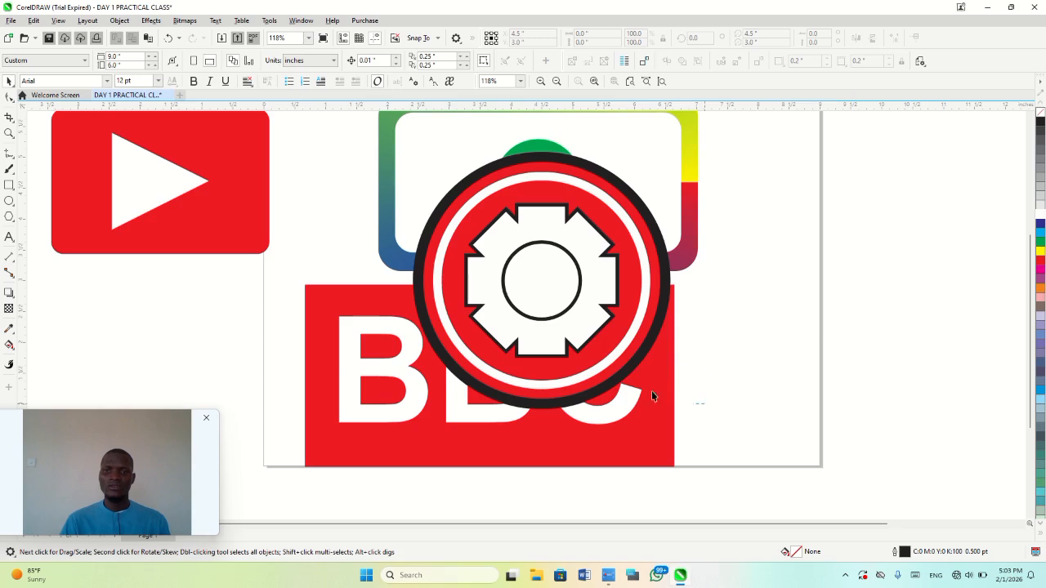
left_click_drag(651, 390, 456, 193)
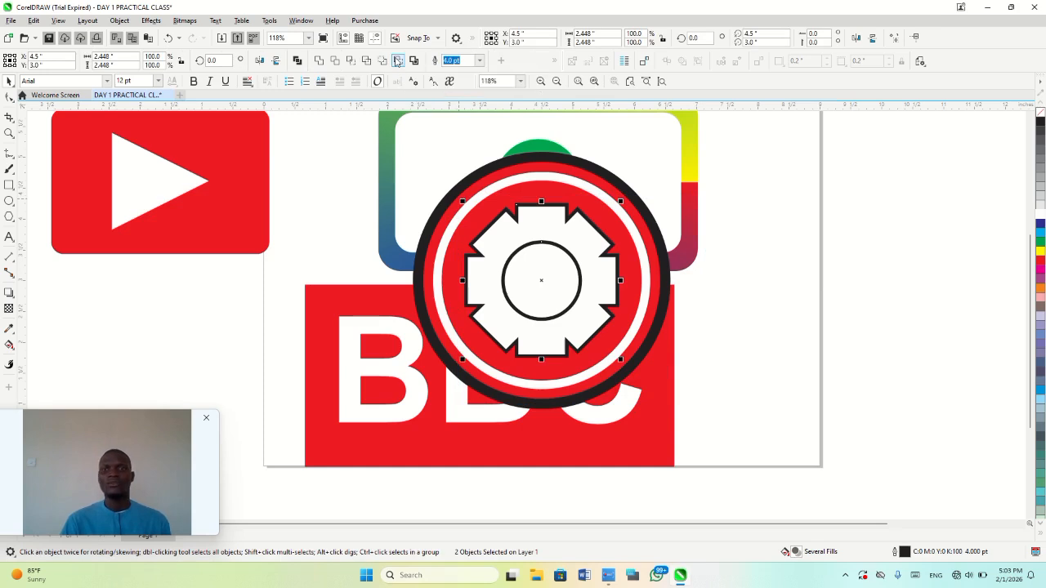
left_click(397, 62)
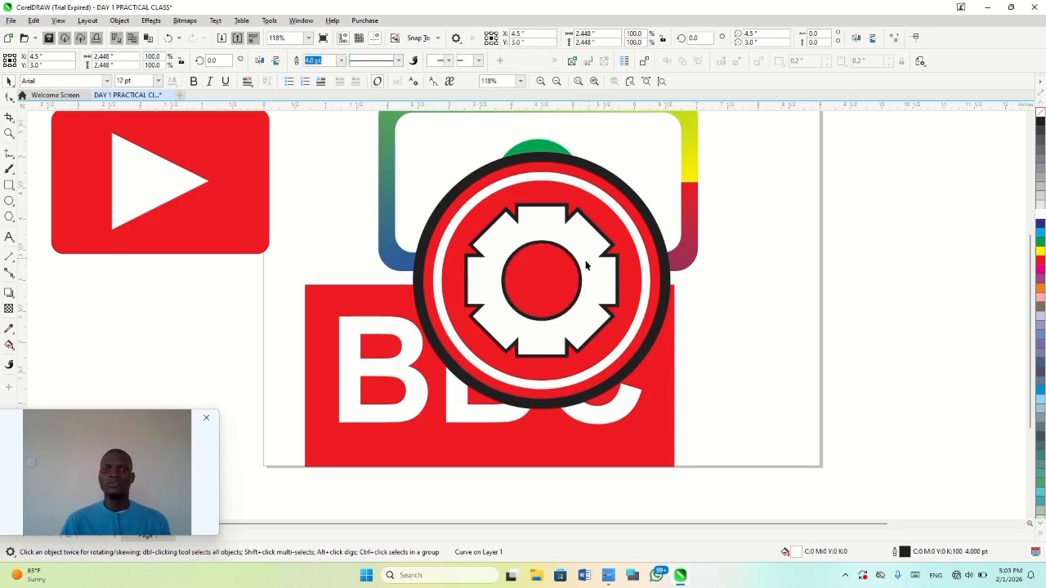
left_click_drag(585, 266, 760, 314)
key("p")
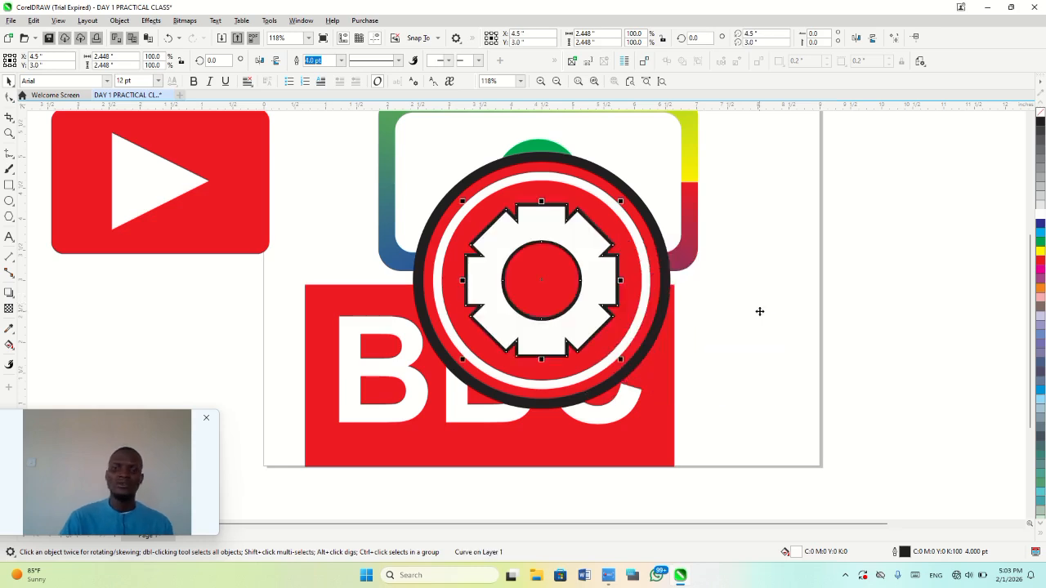
- Try black and blue fills with a white outline on the emblem shape inside the ringed circle
left_click_drag(745, 444, 407, 147)
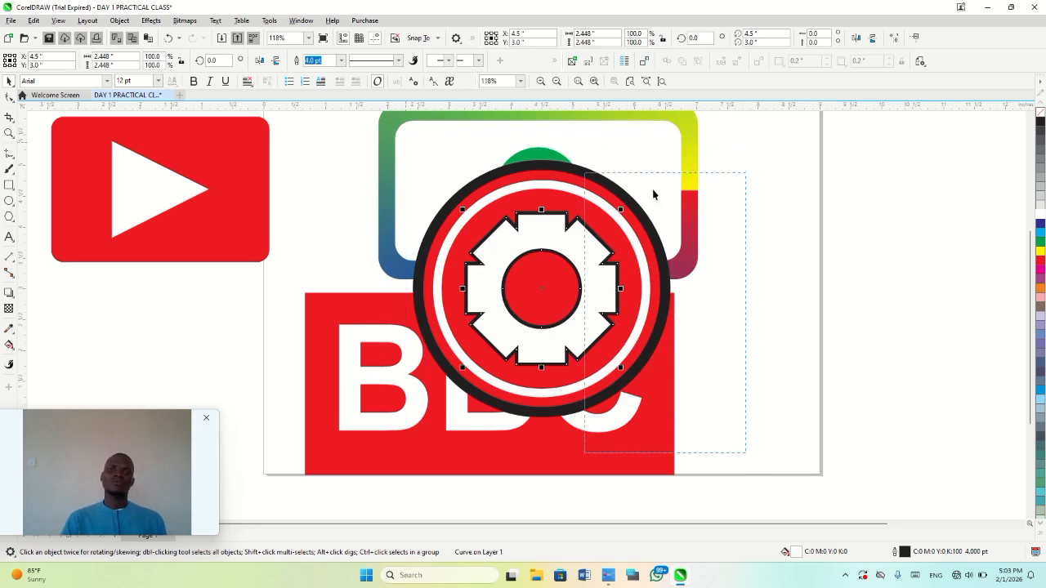
left_click(833, 302)
left_click(604, 290)
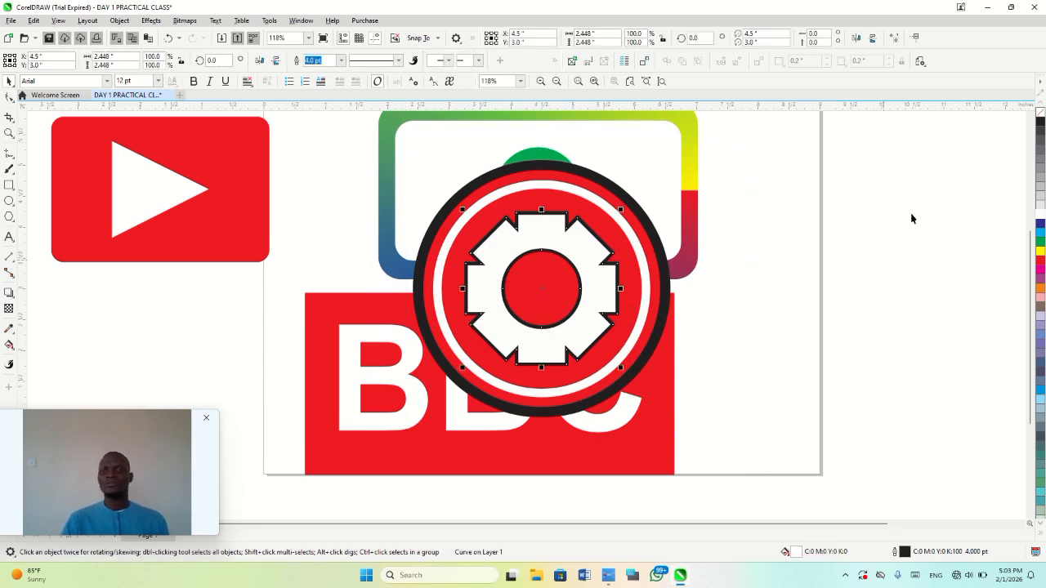
left_click(1040, 123)
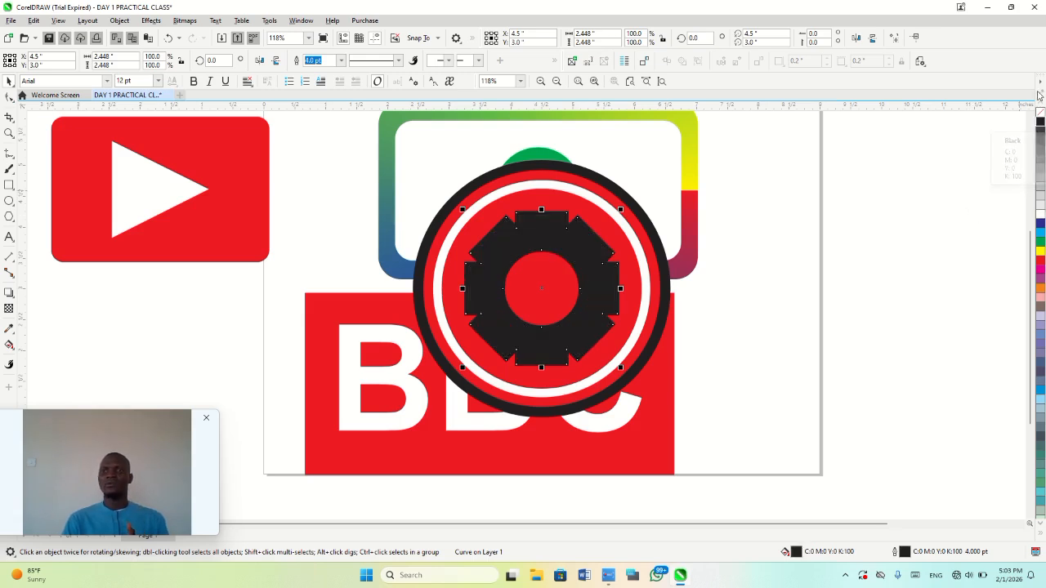
right_click(1040, 216)
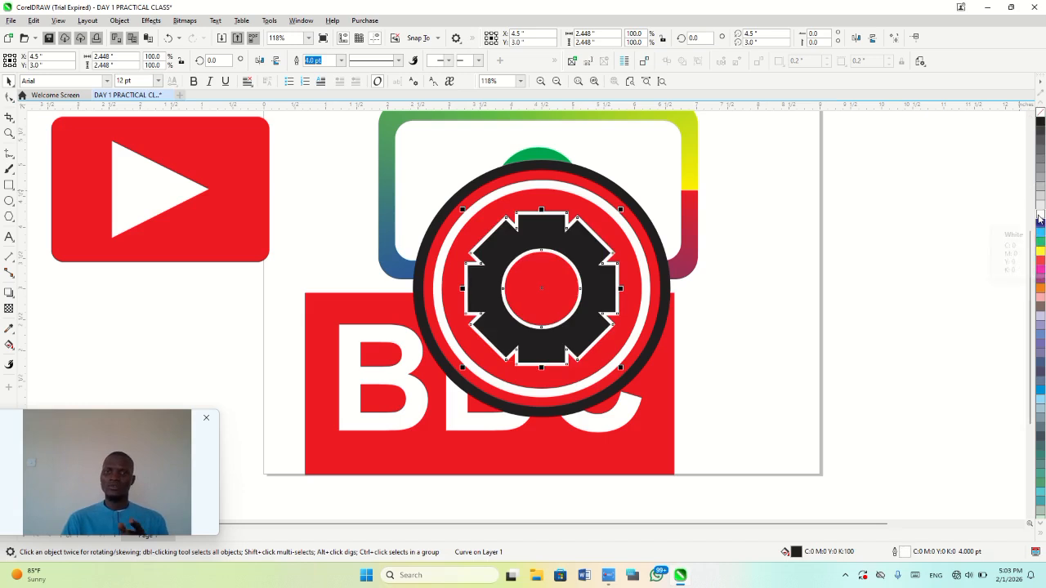
left_click(893, 280)
left_click(610, 311)
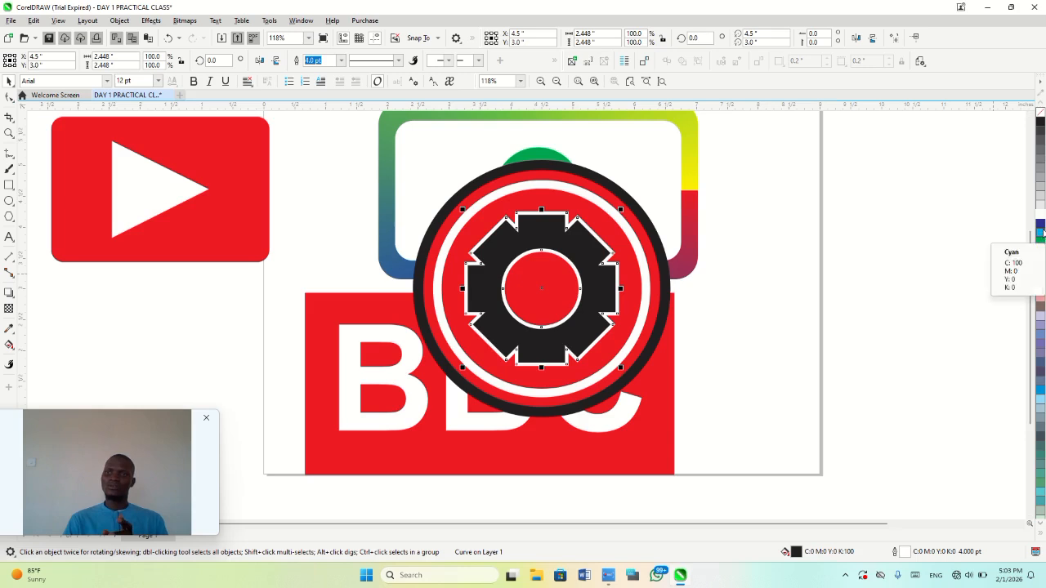
left_click(1040, 229)
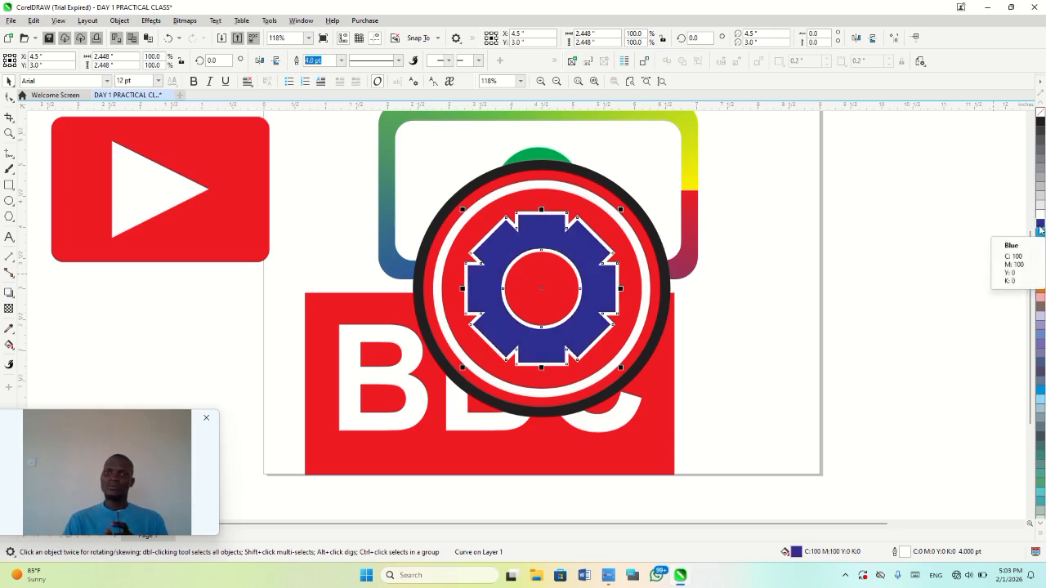
- Remove the emblem shape's outline and fill it with white
right_click(1040, 117)
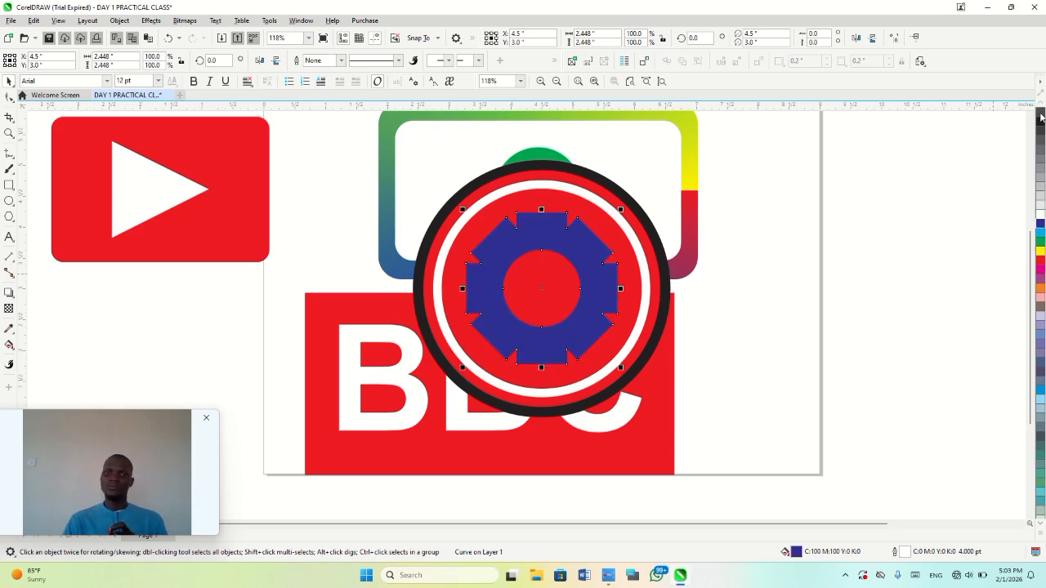
left_click(1040, 214)
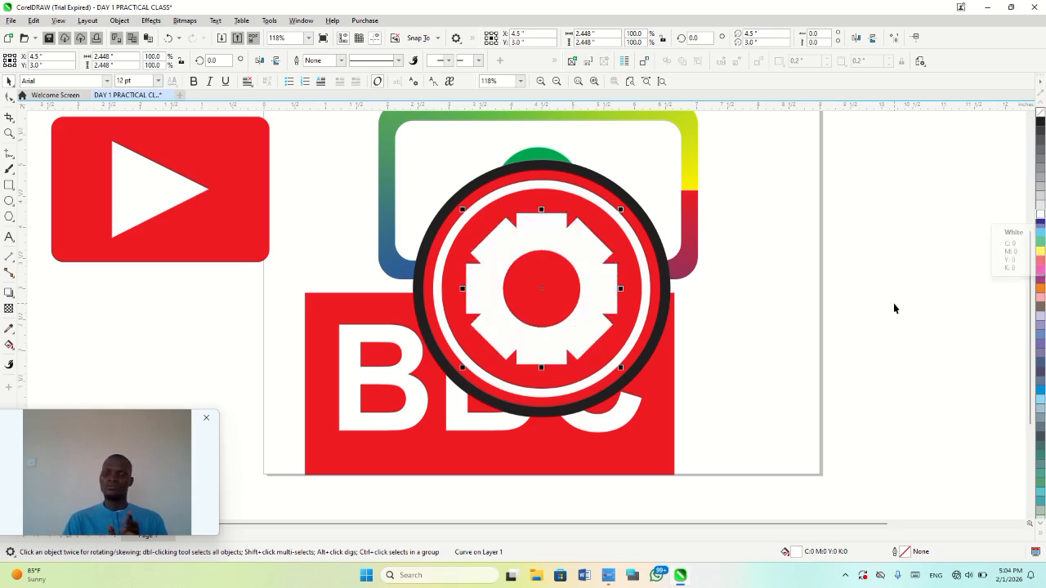
left_click(780, 339)
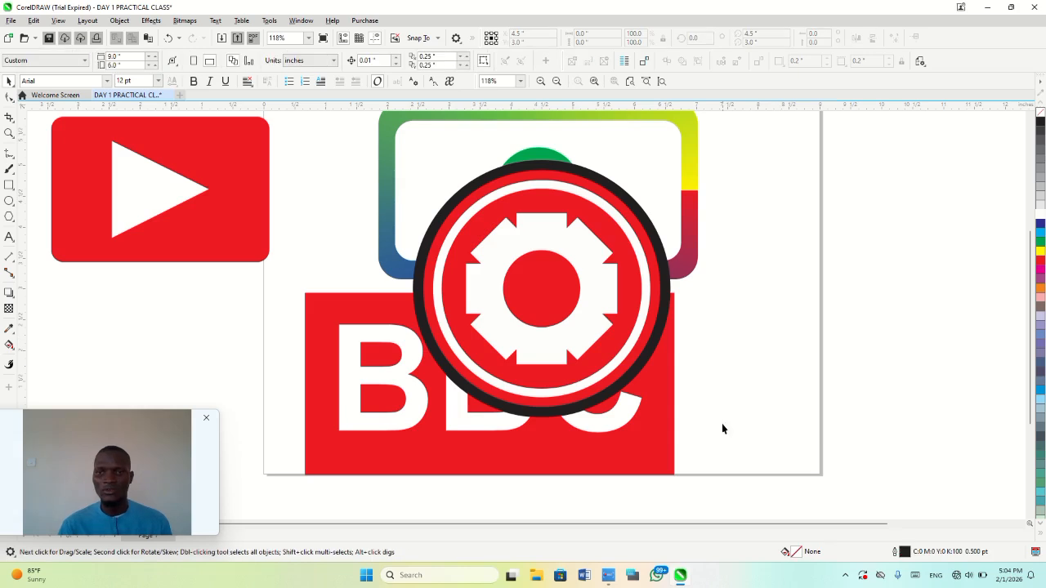
- Group the emblem shape with the ringed circle and move the finished logo beside the BBC logo, over the page's right edge
left_click_drag(740, 451, 392, 145)
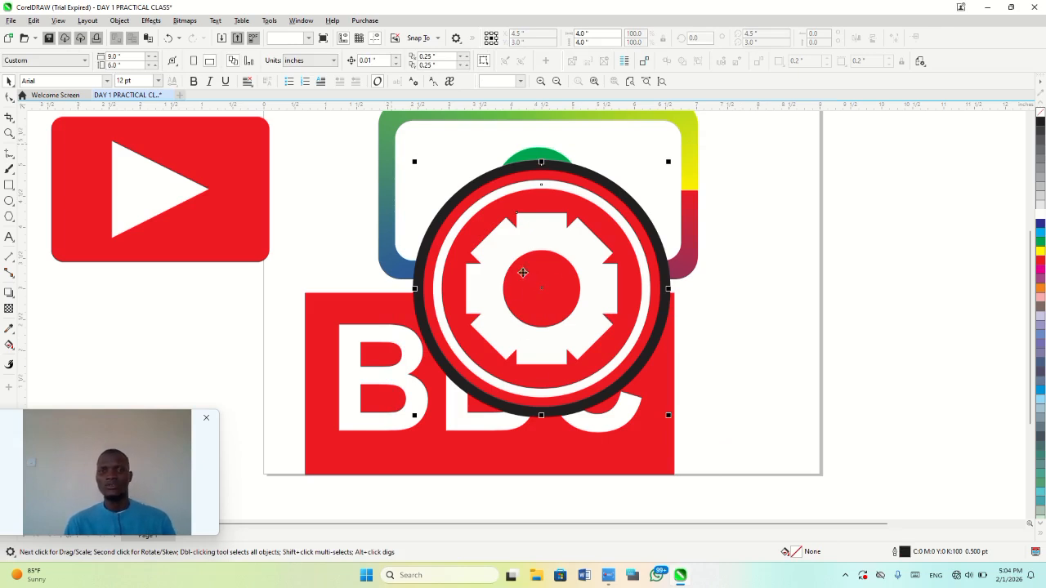
key("ctrl+g")
left_click_drag(547, 296, 875, 299)
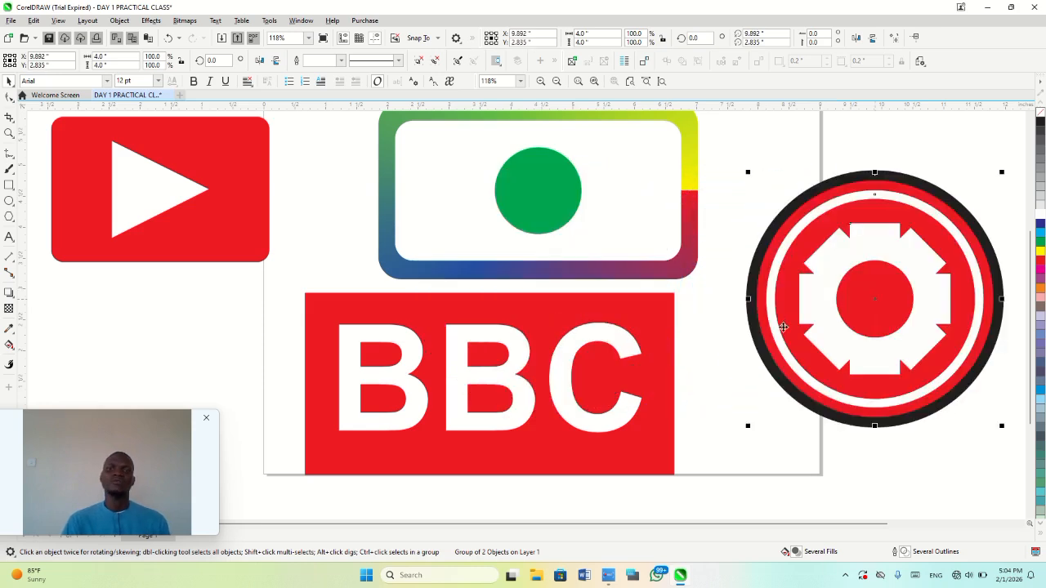
scroll(783, 327, "up", 1)
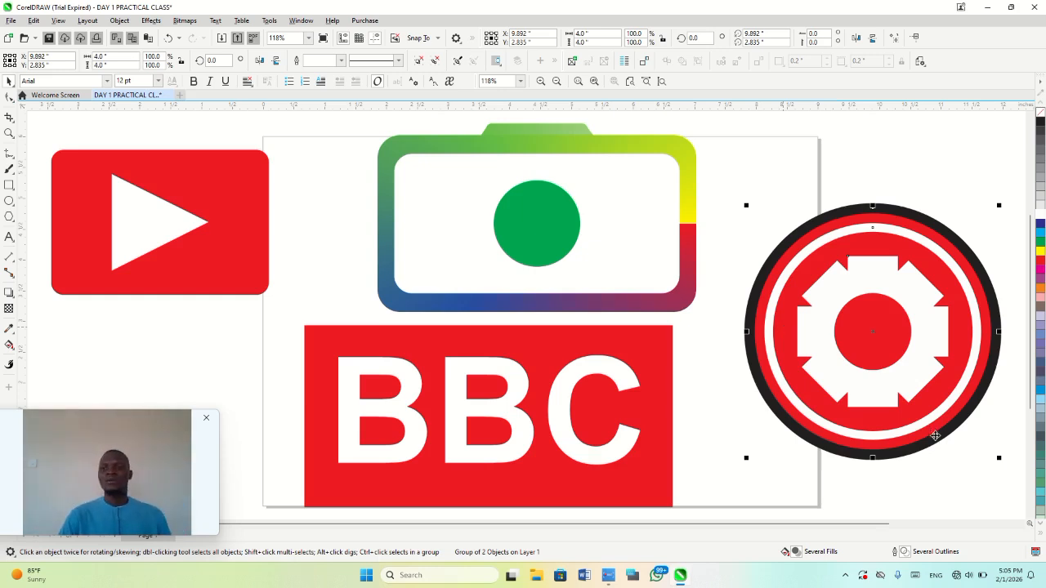
left_click(951, 490)
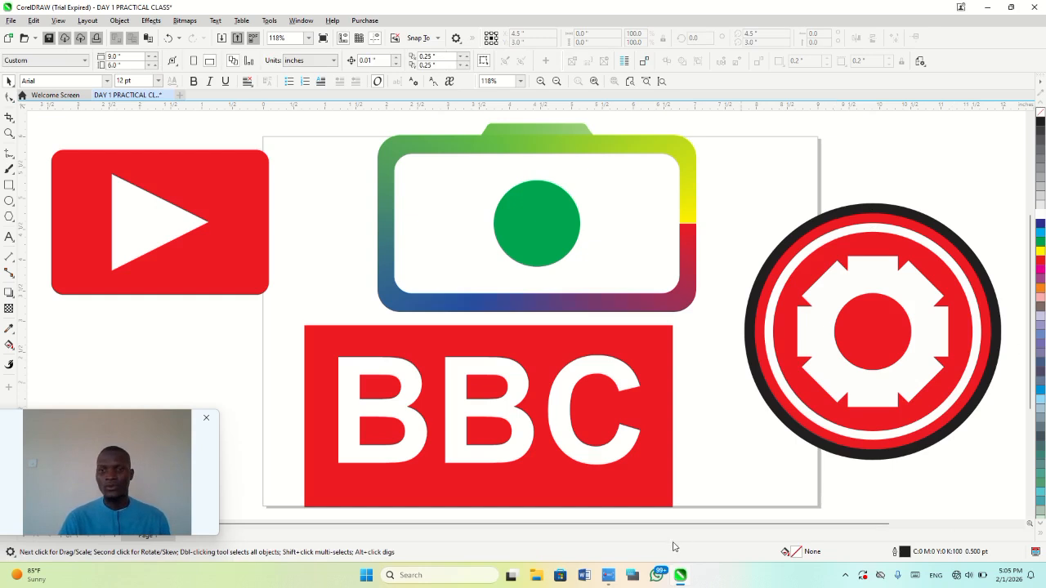
left_click(608, 576)
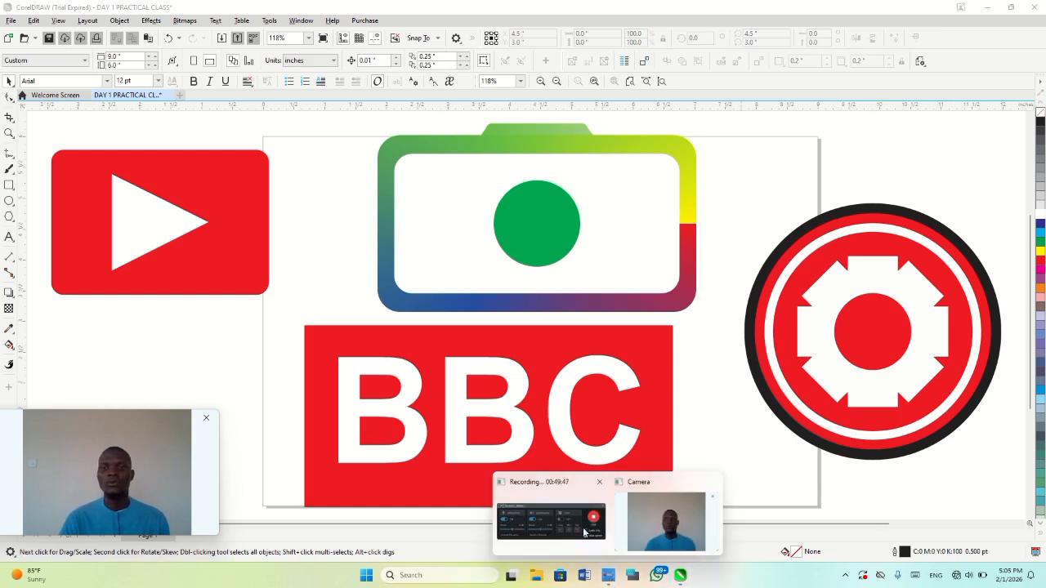